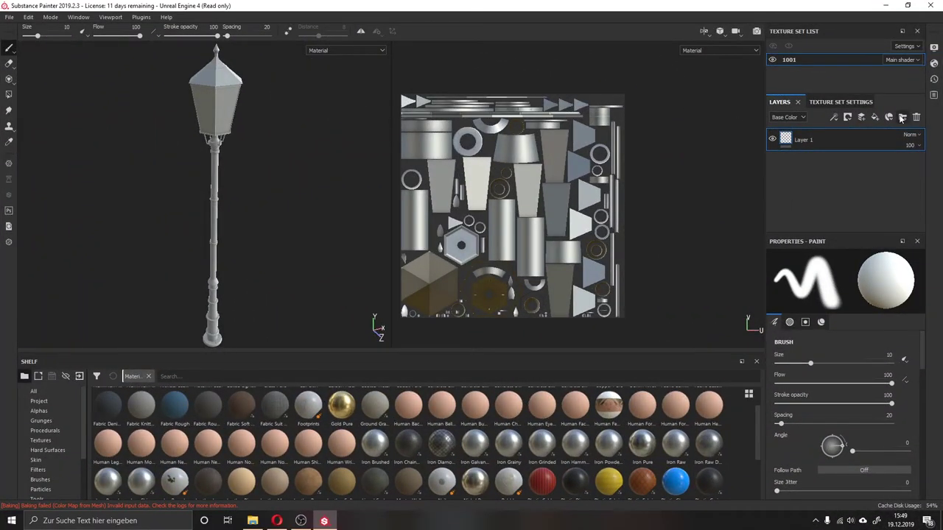
- Create a new layer folder above Layer 1 and name it 'Metal Lakirt'
{"action": "left_click", "coordinate": [902, 117]}
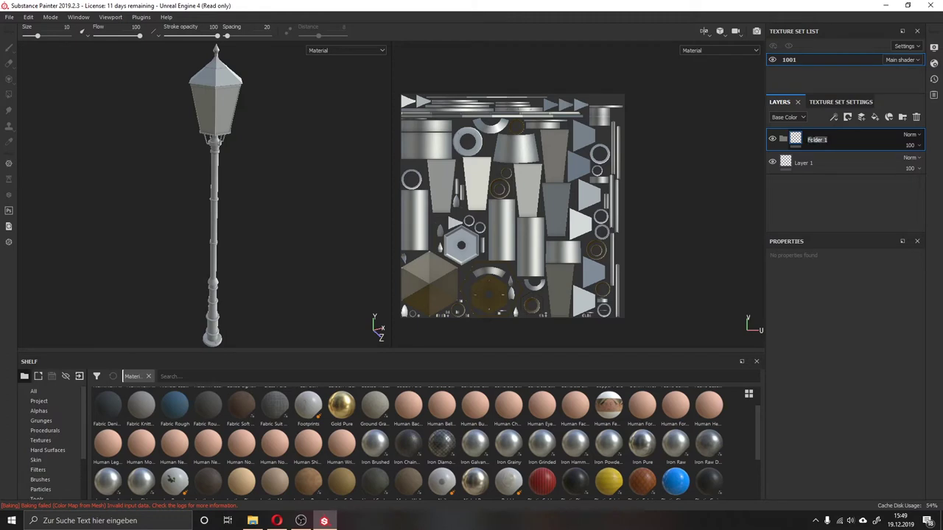
{"action": "type", "text": "Mi"}
{"action": "type", "text": "al ak"}
{"action": "type", "text": "irt"}
{"action": "key", "text": "Return"}
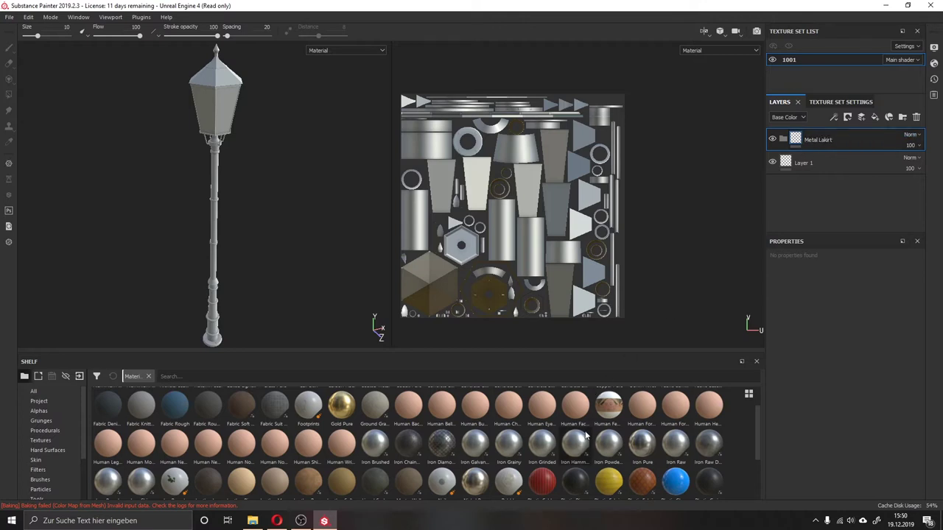
{"action": "scroll", "coordinate": [585, 436], "scroll_direction": "down", "scroll_amount": 3}
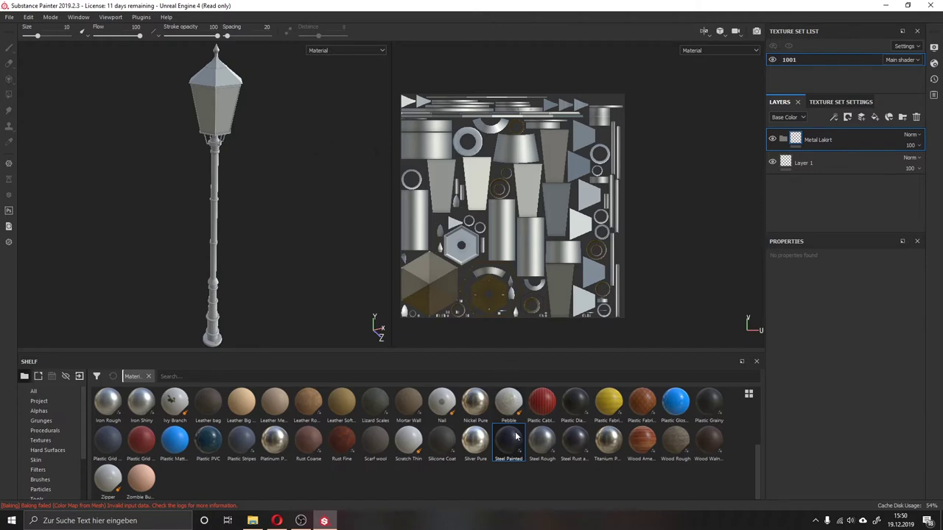
- Make the Shelf panel taller so more rows of the Materials library are visible
{"action": "left_click_drag", "start_coordinate": [516, 436], "coordinate": [506, 436]}
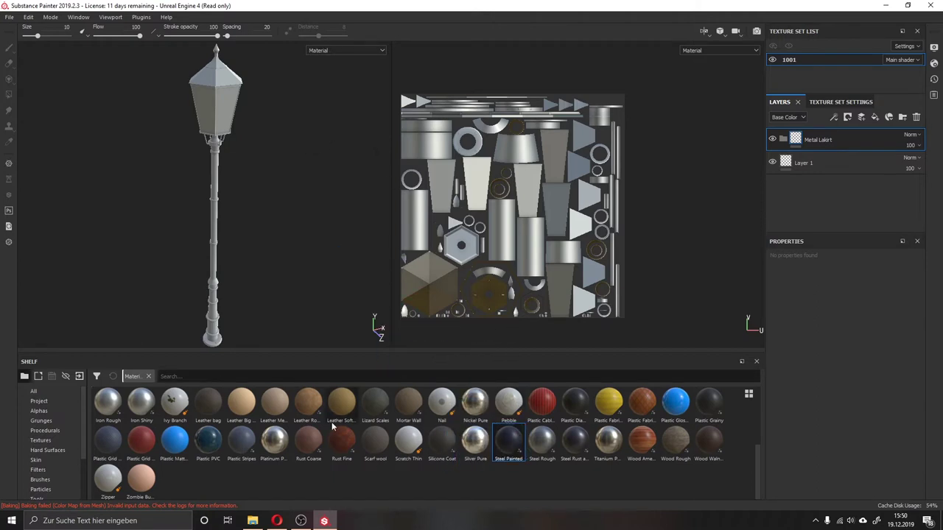
{"action": "scroll", "coordinate": [147, 442], "scroll_direction": "up", "scroll_amount": 5}
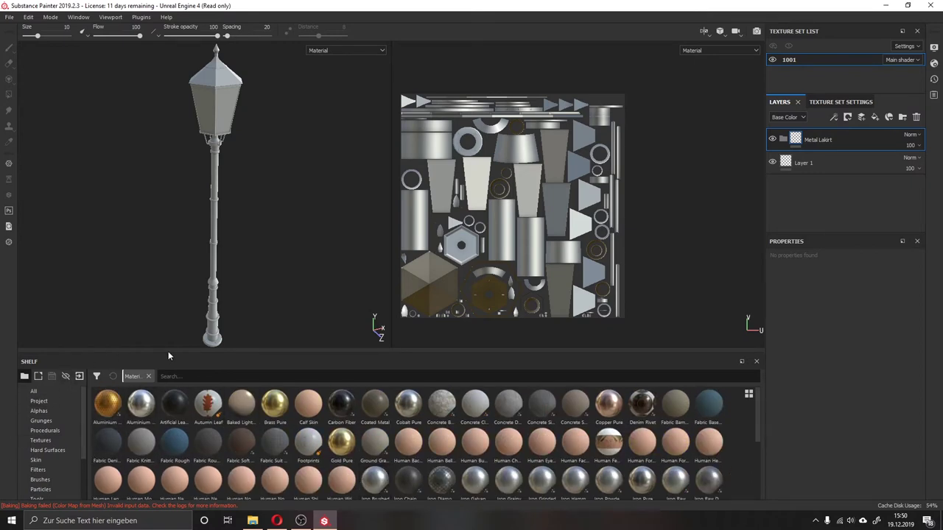
{"action": "left_click_drag", "start_coordinate": [168, 351], "coordinate": [162, 294]}
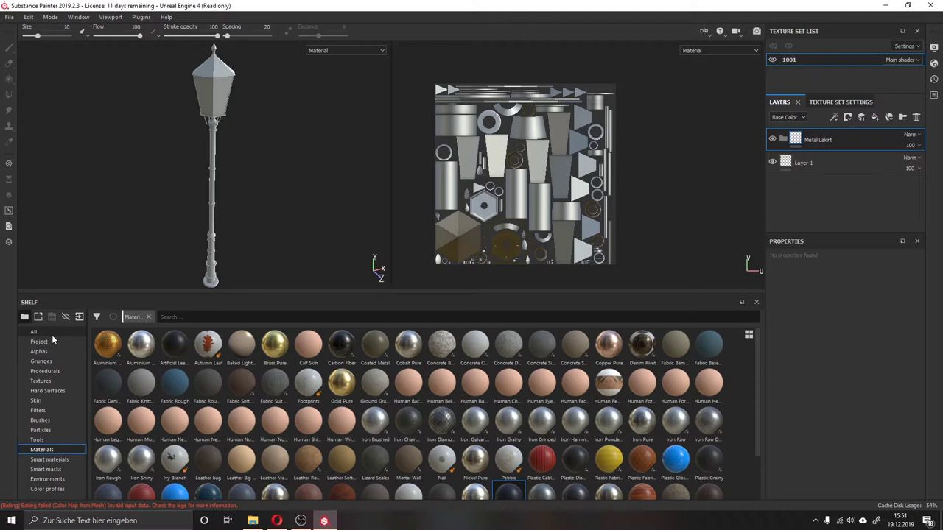
- Apply Steel Painted to the whole lamp and move that layer into the Metal Lakirt folder
{"action": "left_click_drag", "start_coordinate": [174, 344], "coordinate": [212, 169]}
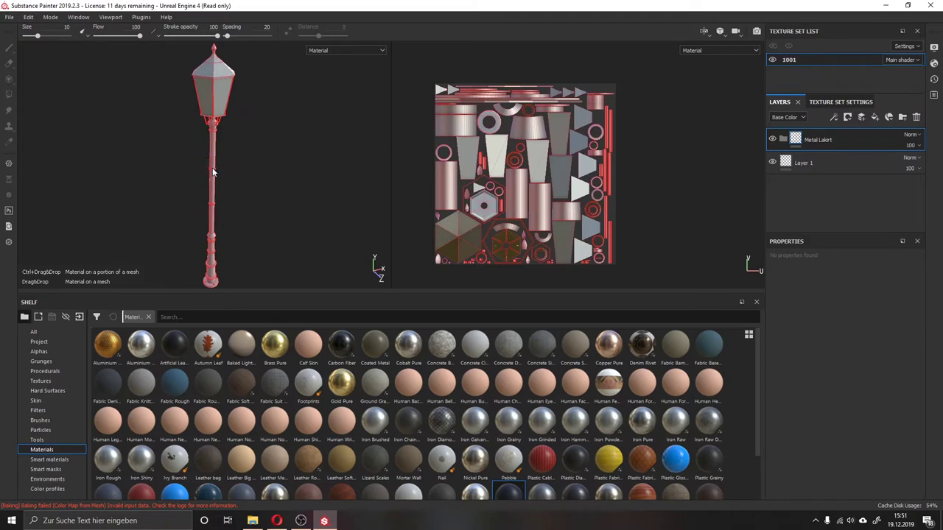
{"action": "scroll", "coordinate": [517, 461], "scroll_direction": "down", "scroll_amount": 2}
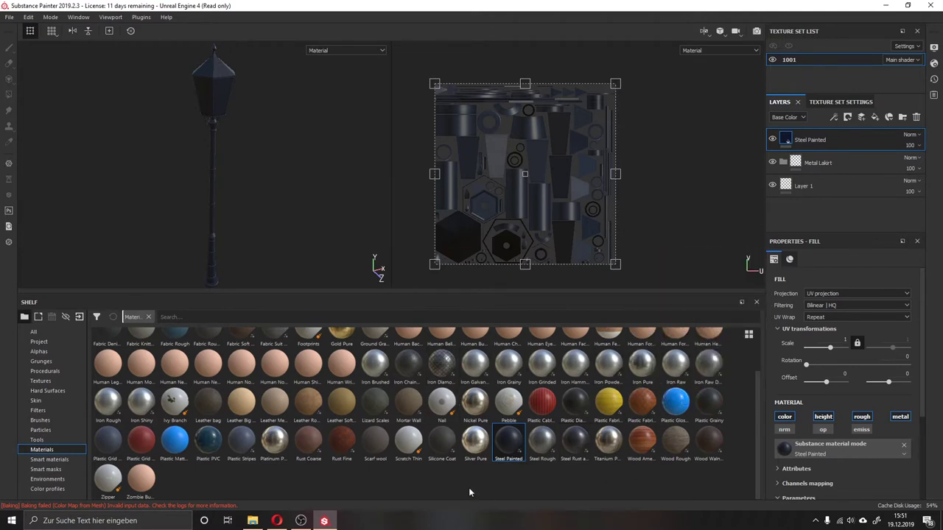
{"action": "scroll", "coordinate": [468, 487], "scroll_direction": "up", "scroll_amount": 2}
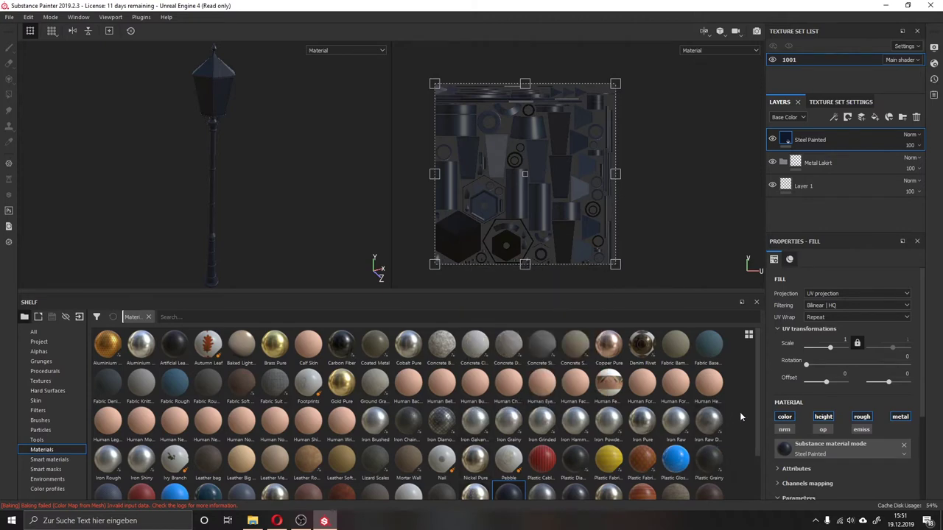
{"action": "scroll", "coordinate": [740, 416], "scroll_direction": "down", "scroll_amount": 2}
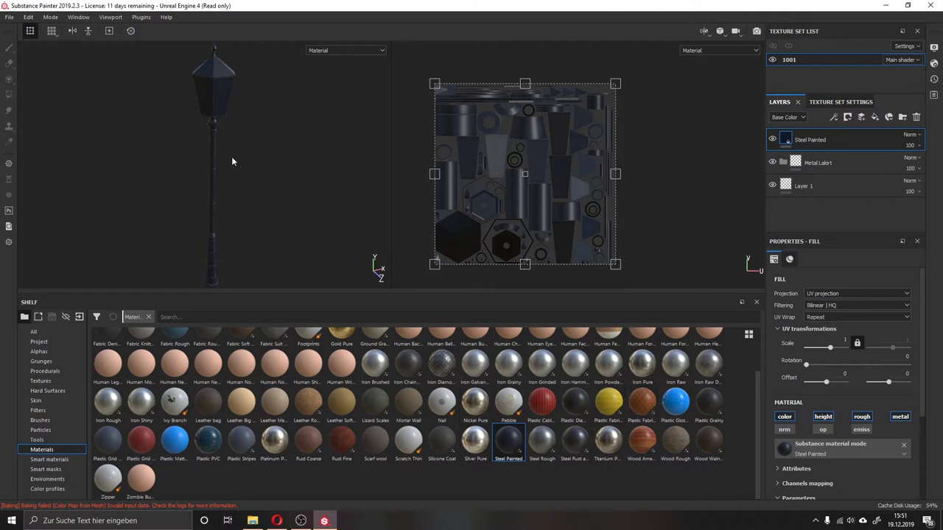
{"action": "scroll", "coordinate": [197, 82], "scroll_direction": "up", "scroll_amount": 2}
{"action": "scroll", "coordinate": [198, 83], "scroll_direction": "up", "scroll_amount": 3}
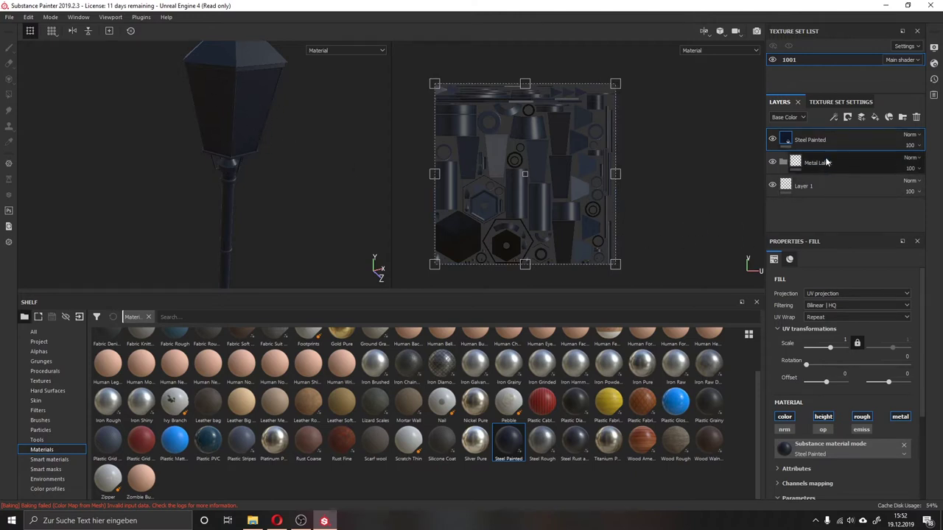
{"action": "left_click_drag", "start_coordinate": [810, 140], "coordinate": [825, 163]}
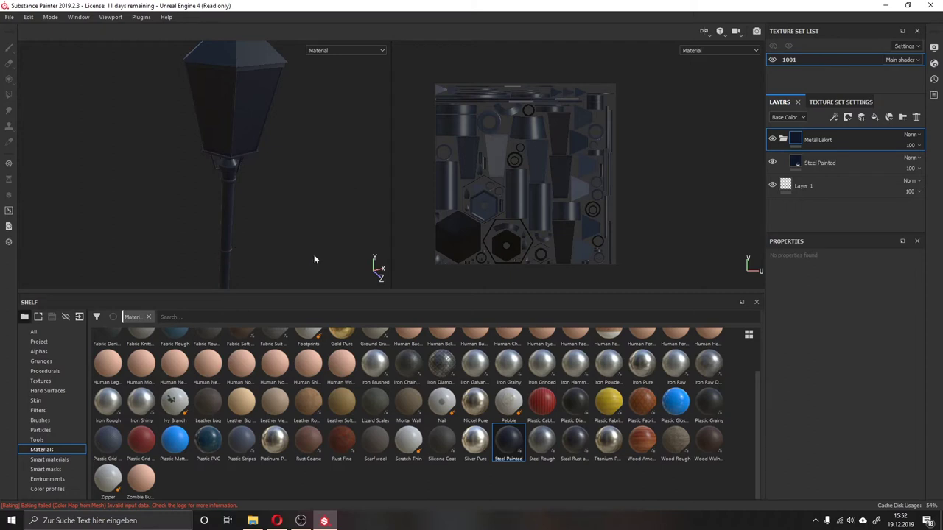
- Add a white mask to Metal Lakirt and polygon-fill the lantern glass faces with value 0
{"action": "right_click", "coordinate": [840, 141]}
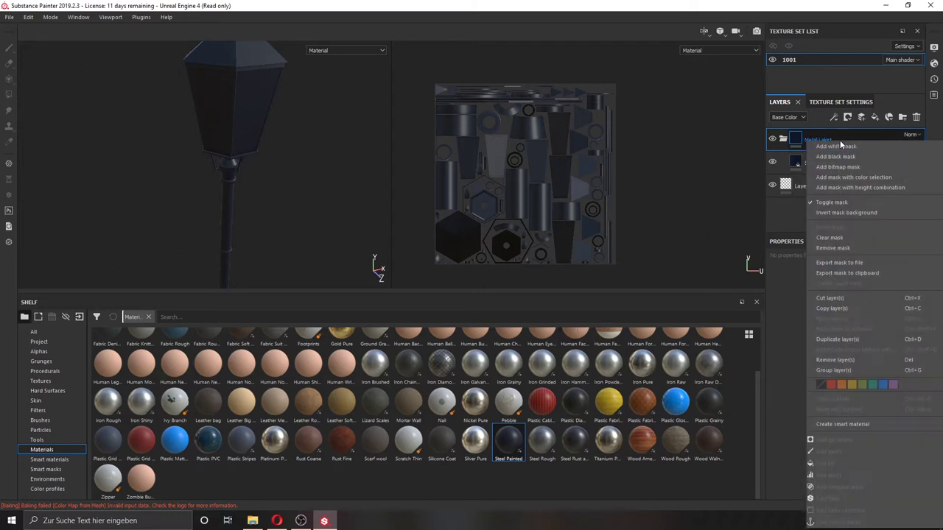
{"action": "left_click", "coordinate": [839, 146]}
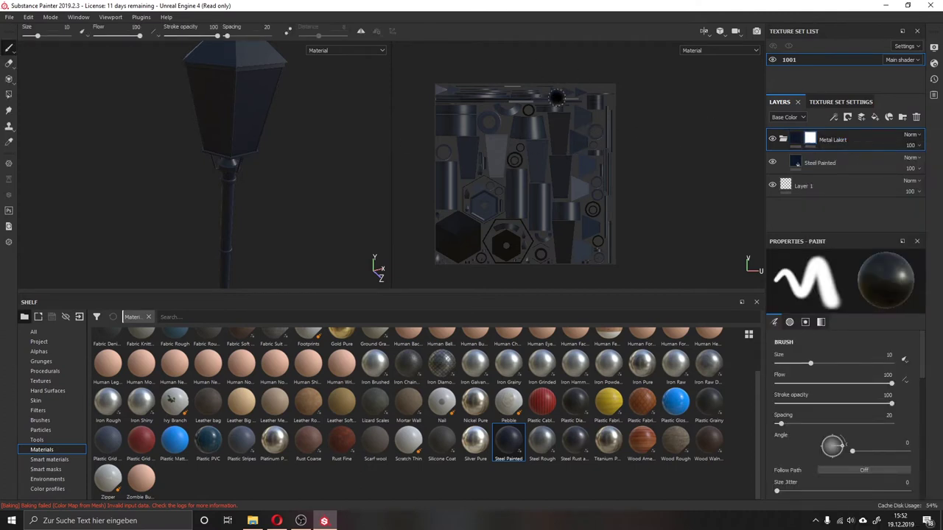
{"action": "left_click", "coordinate": [9, 95]}
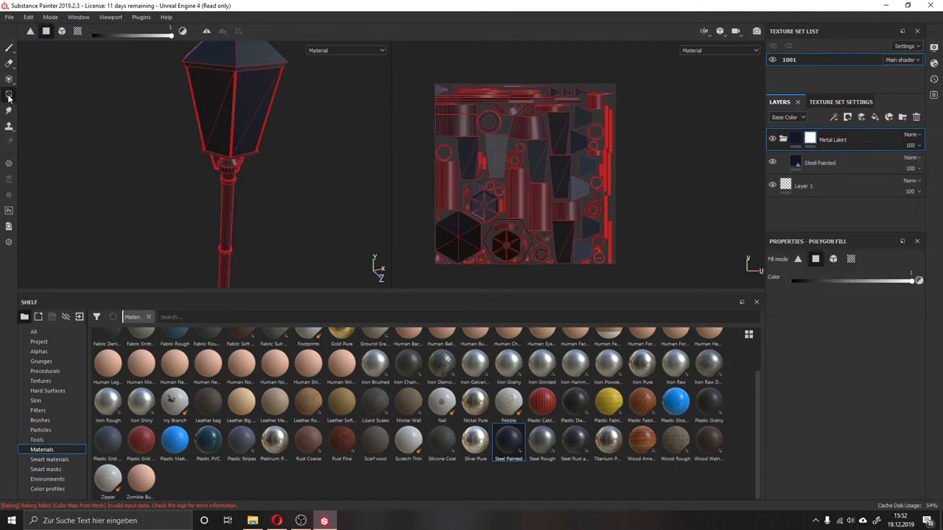
{"action": "left_click_drag", "start_coordinate": [104, 36], "coordinate": [91, 35]}
{"action": "left_click", "coordinate": [263, 87]}
{"action": "left_click", "coordinate": [207, 96]}
{"action": "left_click", "coordinate": [503, 148]}
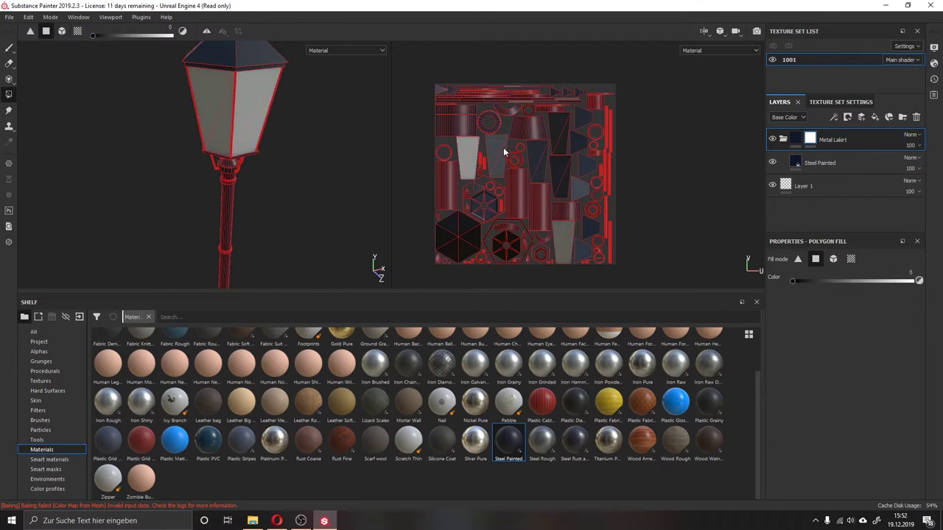
{"action": "left_click", "coordinate": [564, 130]}
{"action": "left_click", "coordinate": [565, 168]}
{"action": "left_click", "coordinate": [538, 151]}
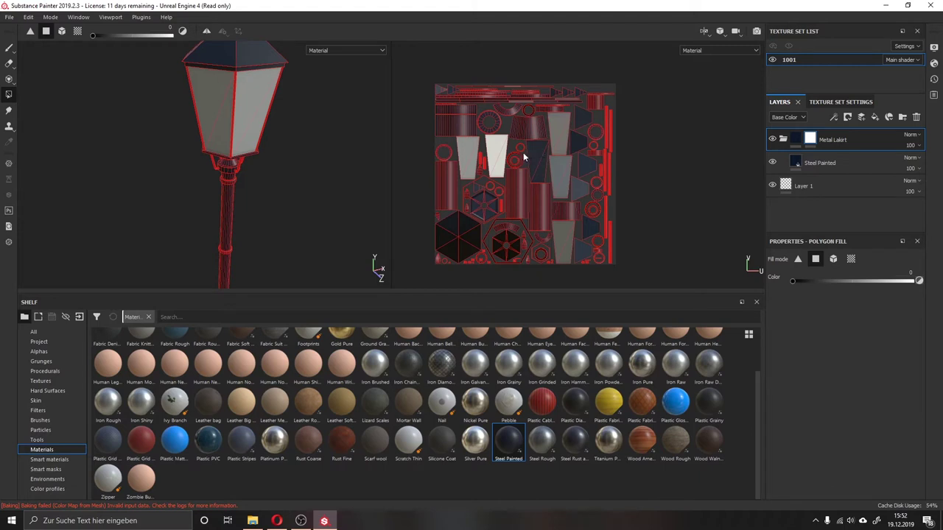
- Box-fill the remaining glass pieces in mesh fill mode and check the lantern roof and base
{"action": "mouse_move", "coordinate": [156, 89]}
{"action": "left_mouse_down", "text": "alt"}
{"action": "mouse_move", "coordinate": [376, 126]}
{"action": "mouse_move", "coordinate": [343, 124]}
{"action": "left_mouse_up", "text": "alt"}
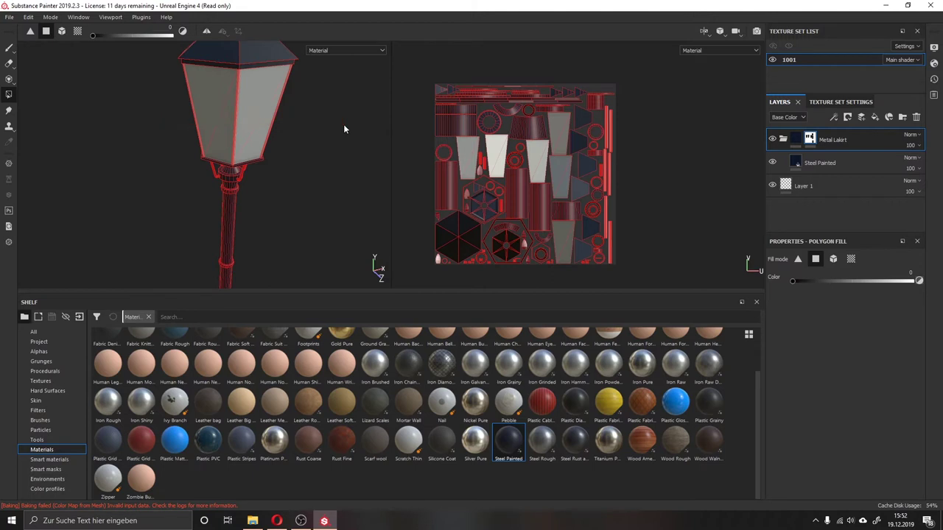
{"action": "left_click", "coordinate": [61, 31]}
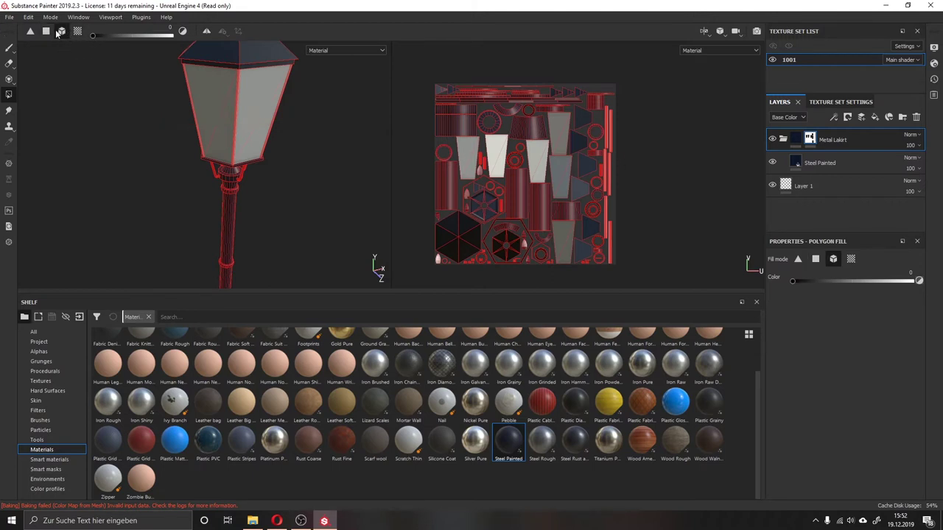
{"action": "left_click_drag", "start_coordinate": [100, 91], "coordinate": [376, 133]}
{"action": "left_click_drag", "start_coordinate": [279, 93], "coordinate": [238, 90], "text": "alt"}
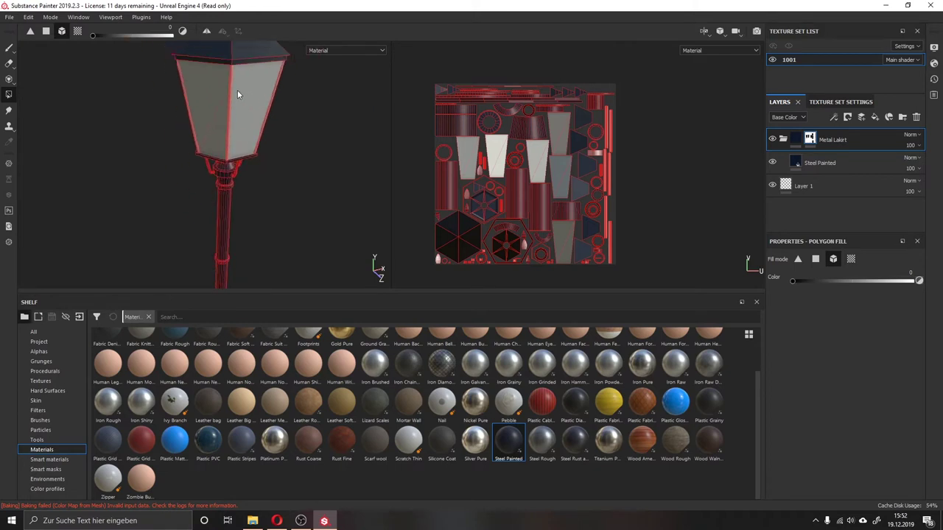
{"action": "scroll", "coordinate": [237, 90], "scroll_direction": "down", "scroll_amount": 2}
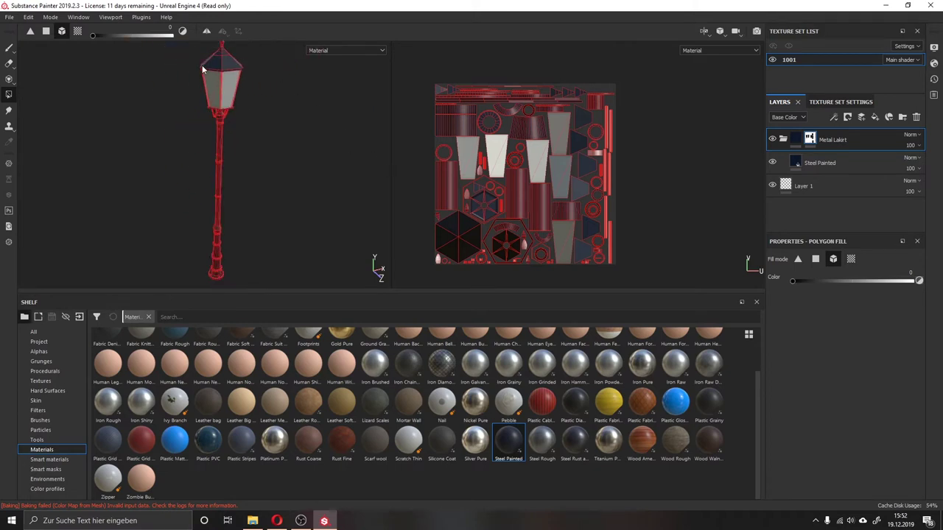
{"action": "scroll", "coordinate": [240, 149], "scroll_direction": "up", "scroll_amount": 3}
{"action": "scroll", "coordinate": [221, 217], "scroll_direction": "up", "scroll_amount": 2}
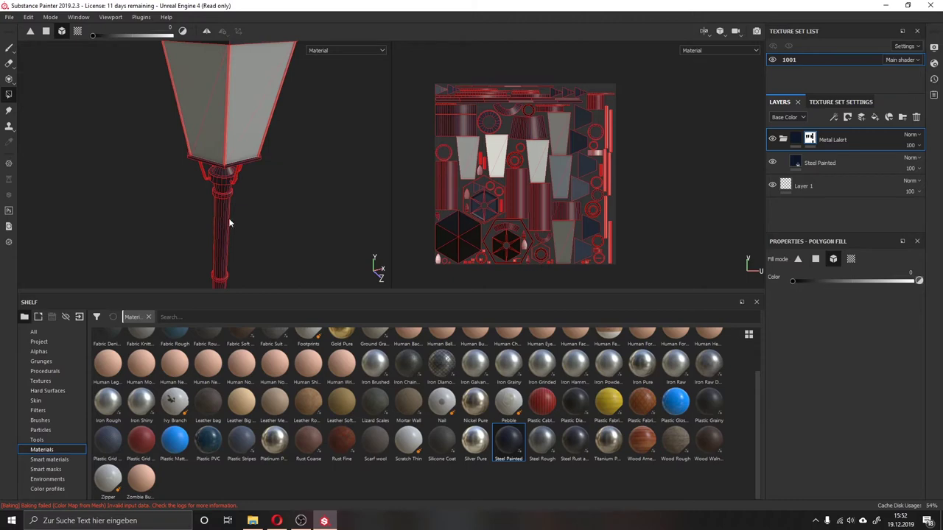
{"action": "mouse_move", "coordinate": [174, 97]}
{"action": "left_mouse_down", "text": "alt"}
{"action": "mouse_move", "coordinate": [141, 238]}
{"action": "mouse_move", "coordinate": [199, 109]}
{"action": "mouse_move", "coordinate": [184, 129]}
{"action": "mouse_move", "coordinate": [230, 116]}
{"action": "left_mouse_up", "text": "alt"}
{"action": "left_click_drag", "start_coordinate": [253, 165], "coordinate": [243, 112], "text": "alt"}
{"action": "left_click_drag", "start_coordinate": [209, 178], "coordinate": [229, 78], "text": "alt"}
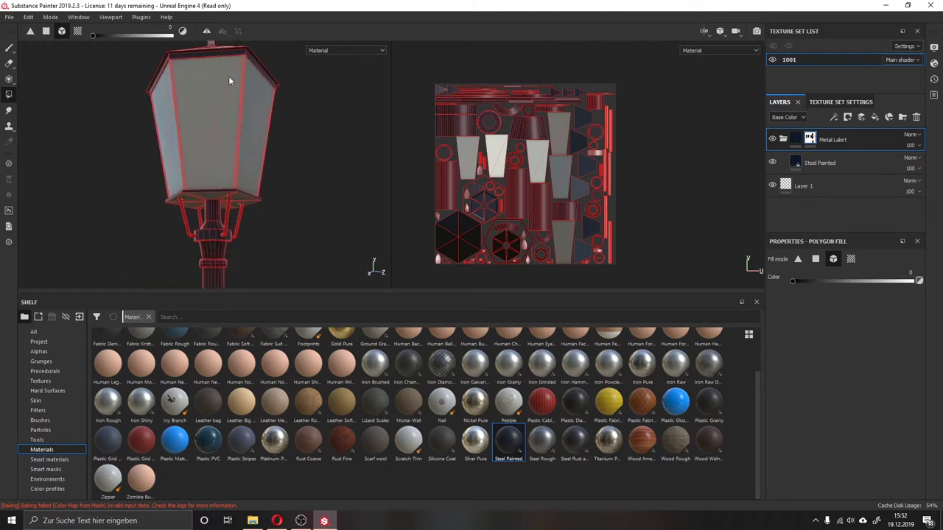
{"action": "scroll", "coordinate": [218, 162], "scroll_direction": "down", "scroll_amount": 2}
- Mask out the vertical pole and the left and right lantern struts
{"action": "scroll", "coordinate": [212, 167], "scroll_direction": "up", "scroll_amount": 2}
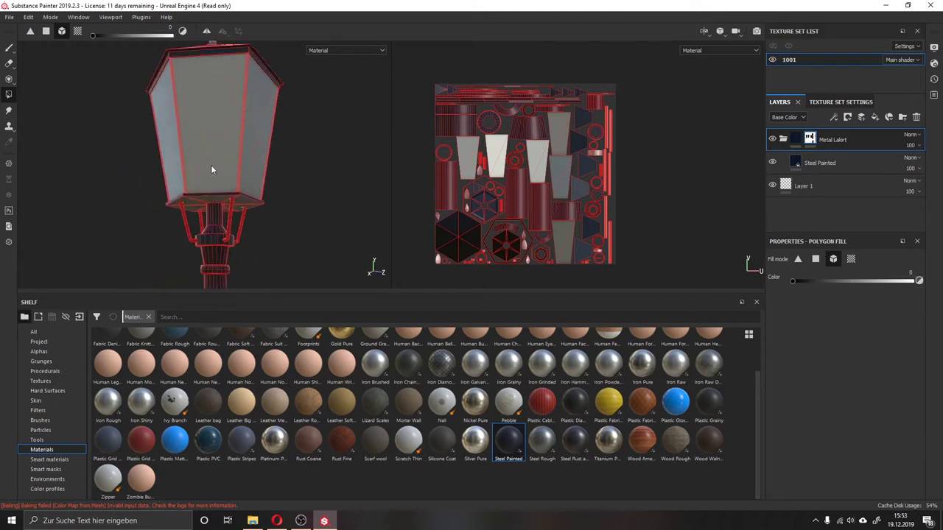
{"action": "scroll", "coordinate": [211, 170], "scroll_direction": "up", "scroll_amount": 5}
{"action": "scroll", "coordinate": [211, 169], "scroll_direction": "up", "scroll_amount": 2}
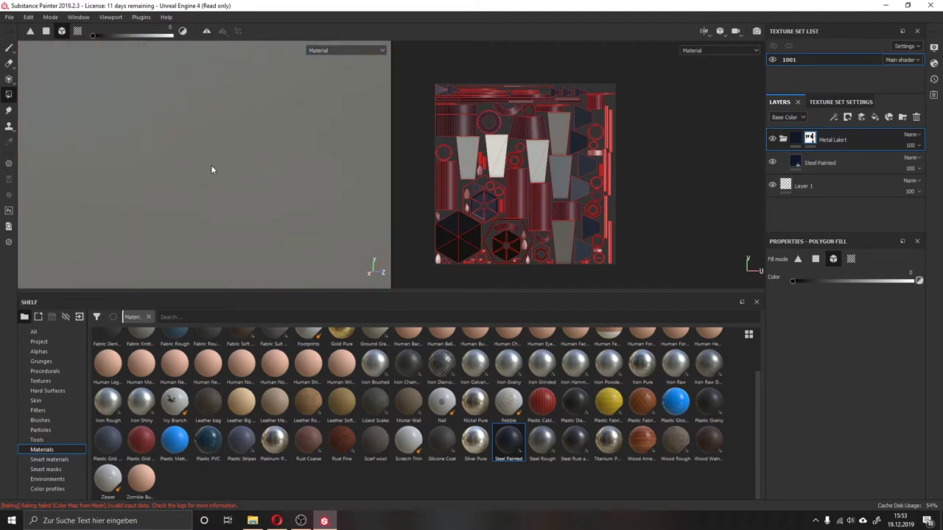
{"action": "scroll", "coordinate": [210, 165], "scroll_direction": "down", "scroll_amount": 3}
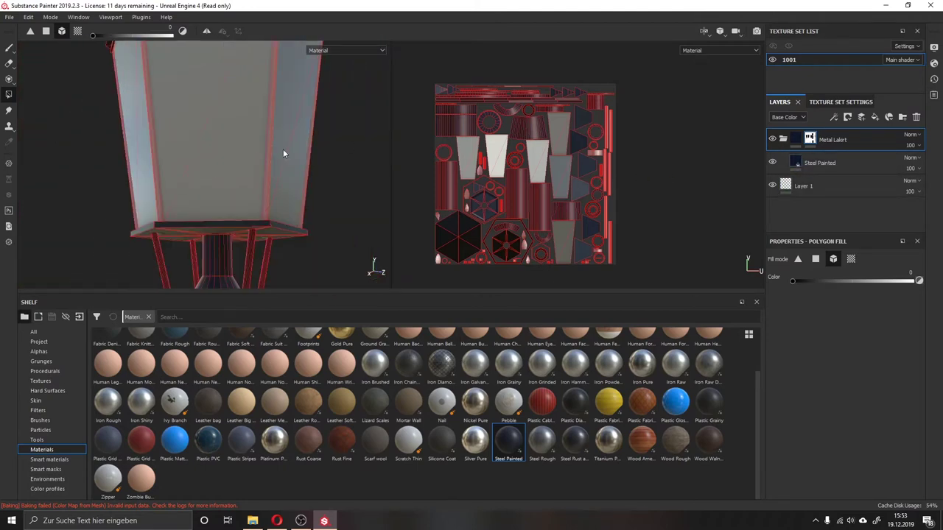
{"action": "scroll", "coordinate": [200, 133], "scroll_direction": "down", "scroll_amount": 2}
{"action": "scroll", "coordinate": [202, 131], "scroll_direction": "down", "scroll_amount": 2}
{"action": "scroll", "coordinate": [203, 131], "scroll_direction": "up", "scroll_amount": 2}
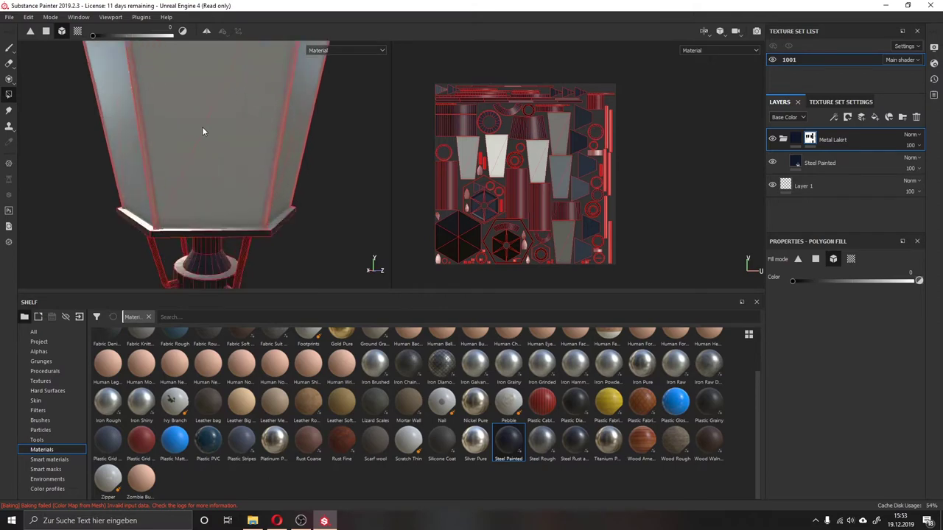
{"action": "scroll", "coordinate": [203, 132], "scroll_direction": "up", "scroll_amount": 2}
{"action": "mouse_move", "coordinate": [211, 157]}
{"action": "left_mouse_down", "text": "alt"}
{"action": "mouse_move", "coordinate": [240, 182]}
{"action": "mouse_move", "coordinate": [194, 194]}
{"action": "mouse_move", "coordinate": [203, 166]}
{"action": "mouse_move", "coordinate": [257, 145]}
{"action": "mouse_move", "coordinate": [185, 147]}
{"action": "mouse_move", "coordinate": [196, 158]}
{"action": "mouse_move", "coordinate": [175, 185]}
{"action": "mouse_move", "coordinate": [221, 233]}
{"action": "mouse_move", "coordinate": [229, 125]}
{"action": "mouse_move", "coordinate": [221, 169]}
{"action": "mouse_move", "coordinate": [236, 214]}
{"action": "mouse_move", "coordinate": [217, 167]}
{"action": "mouse_move", "coordinate": [214, 180]}
{"action": "mouse_move", "coordinate": [270, 231]}
{"action": "mouse_move", "coordinate": [265, 201]}
{"action": "left_mouse_up", "text": "alt"}
{"action": "scroll", "coordinate": [236, 214], "scroll_direction": "down", "scroll_amount": 5}
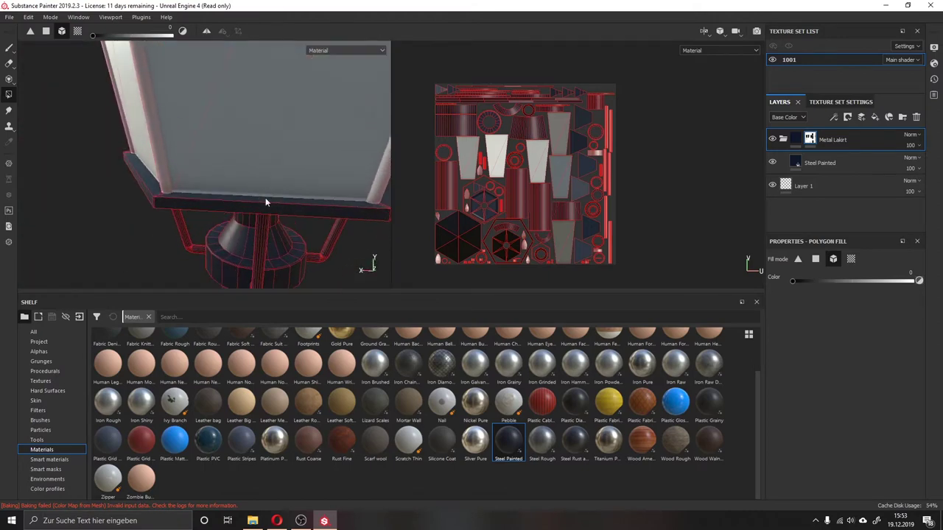
{"action": "left_click", "coordinate": [261, 235]}
{"action": "left_click", "coordinate": [326, 233]}
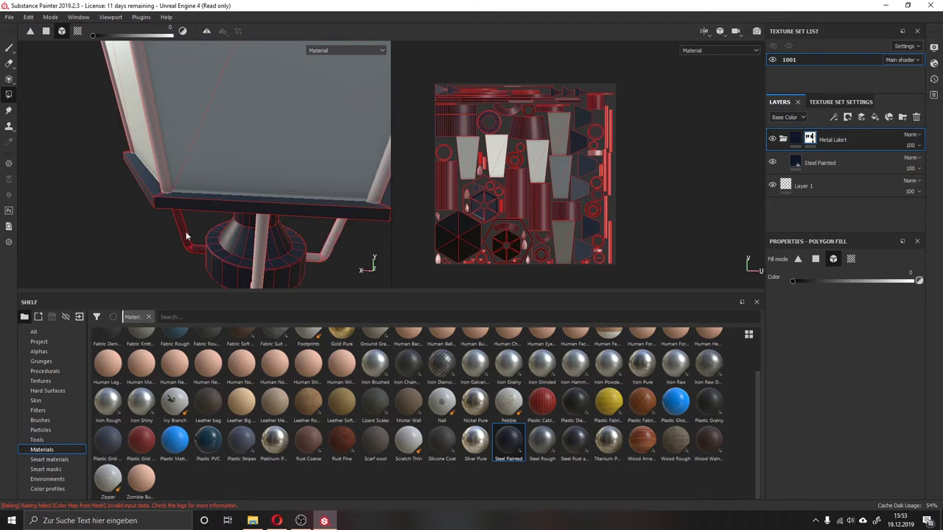
{"action": "left_click", "coordinate": [188, 237]}
- Frame the full lamp post with its lantern head and select the Steel Painted layer
{"action": "mouse_move", "coordinate": [188, 237]}
{"action": "left_mouse_down", "text": "alt"}
{"action": "mouse_move", "coordinate": [209, 162]}
{"action": "mouse_move", "coordinate": [195, 154]}
{"action": "mouse_move", "coordinate": [198, 180]}
{"action": "left_mouse_up", "text": "alt"}
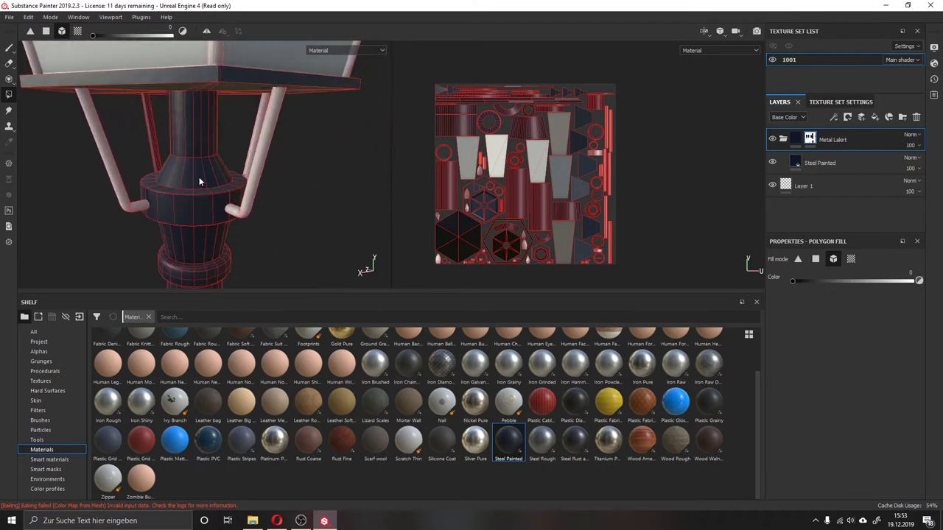
{"action": "mouse_move", "coordinate": [156, 128]}
{"action": "left_mouse_down", "text": "alt"}
{"action": "mouse_move", "coordinate": [184, 167]}
{"action": "mouse_move", "coordinate": [277, 225]}
{"action": "mouse_move", "coordinate": [288, 248]}
{"action": "mouse_move", "coordinate": [229, 81]}
{"action": "mouse_move", "coordinate": [264, 162]}
{"action": "mouse_move", "coordinate": [245, 227]}
{"action": "mouse_move", "coordinate": [265, 154]}
{"action": "mouse_move", "coordinate": [209, 190]}
{"action": "mouse_move", "coordinate": [209, 152]}
{"action": "mouse_move", "coordinate": [217, 233]}
{"action": "mouse_move", "coordinate": [211, 223]}
{"action": "mouse_move", "coordinate": [230, 229]}
{"action": "mouse_move", "coordinate": [278, 116]}
{"action": "mouse_move", "coordinate": [73, 177]}
{"action": "mouse_move", "coordinate": [202, 209]}
{"action": "left_mouse_up", "text": "alt"}
{"action": "scroll", "coordinate": [209, 218], "scroll_direction": "up", "scroll_amount": 3}
{"action": "scroll", "coordinate": [233, 218], "scroll_direction": "up", "scroll_amount": 5}
{"action": "left_click_drag", "start_coordinate": [227, 124], "coordinate": [179, 145], "text": "alt"}
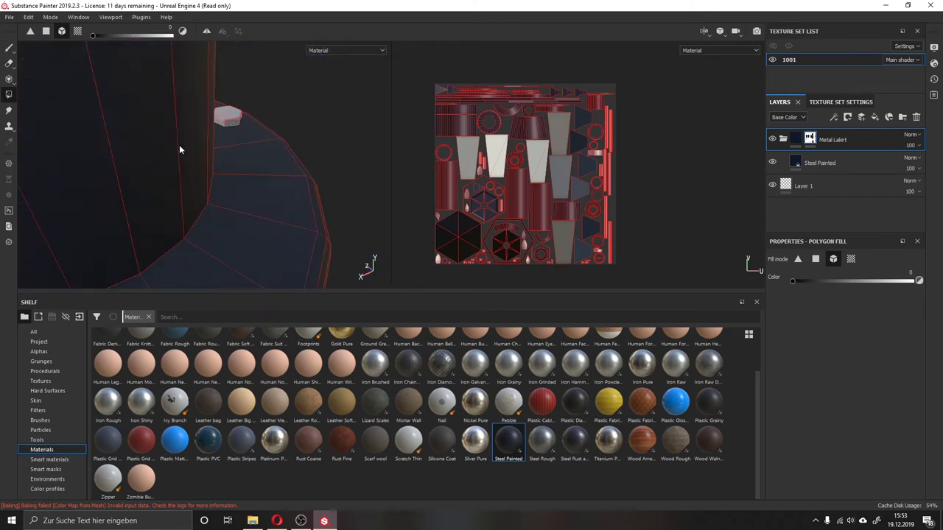
{"action": "scroll", "coordinate": [163, 149], "scroll_direction": "down", "scroll_amount": 3}
{"action": "scroll", "coordinate": [162, 148], "scroll_direction": "down", "scroll_amount": 3}
{"action": "scroll", "coordinate": [166, 146], "scroll_direction": "down", "scroll_amount": 2}
{"action": "middle_click_drag", "start_coordinate": [166, 146], "coordinate": [226, 258], "text": "alt"}
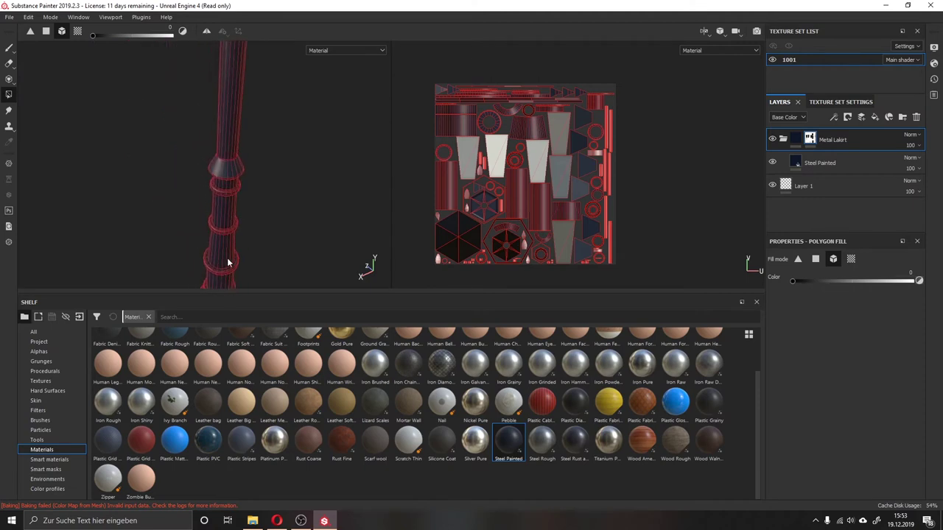
{"action": "scroll", "coordinate": [225, 243], "scroll_direction": "down", "scroll_amount": 2}
{"action": "scroll", "coordinate": [219, 215], "scroll_direction": "down", "scroll_amount": 2}
{"action": "scroll", "coordinate": [219, 217], "scroll_direction": "down", "scroll_amount": 1}
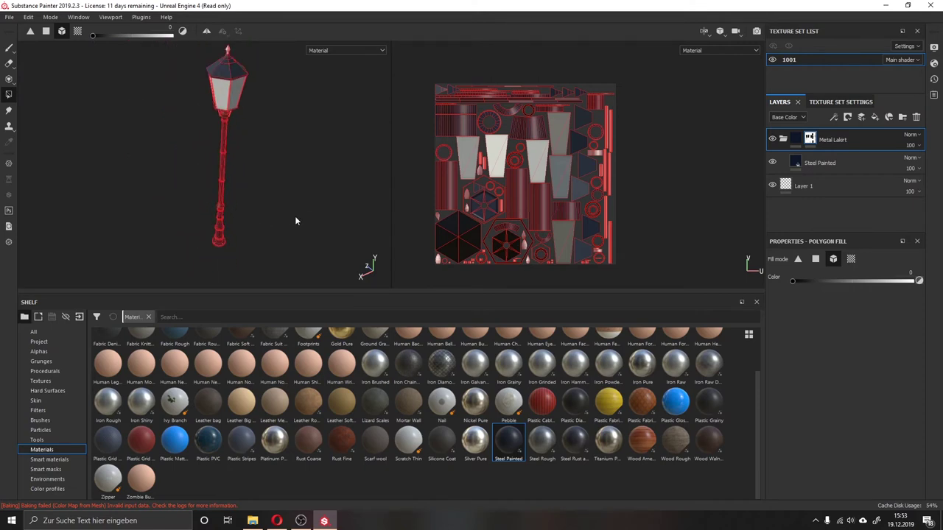
{"action": "left_click", "coordinate": [821, 163]}
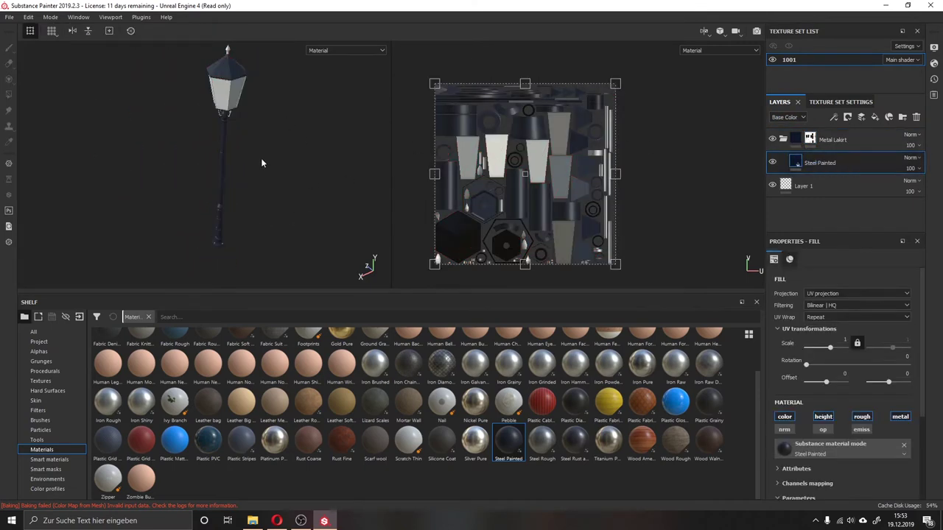
- Select the Metal Lakirt mask and switch to polygon-by-polygon fill mode
{"action": "left_click_drag", "start_coordinate": [293, 167], "coordinate": [306, 173], "text": "alt"}
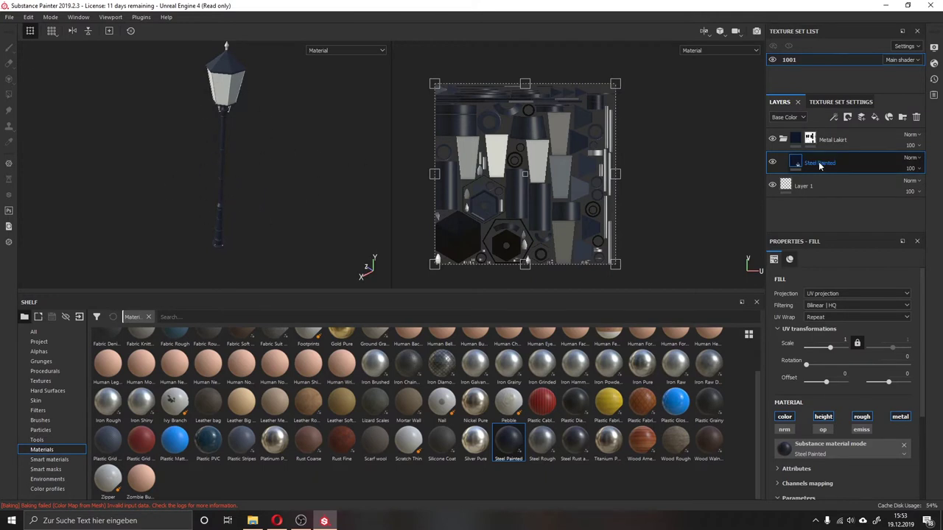
{"action": "left_click", "coordinate": [809, 139]}
{"action": "key", "text": "4"}
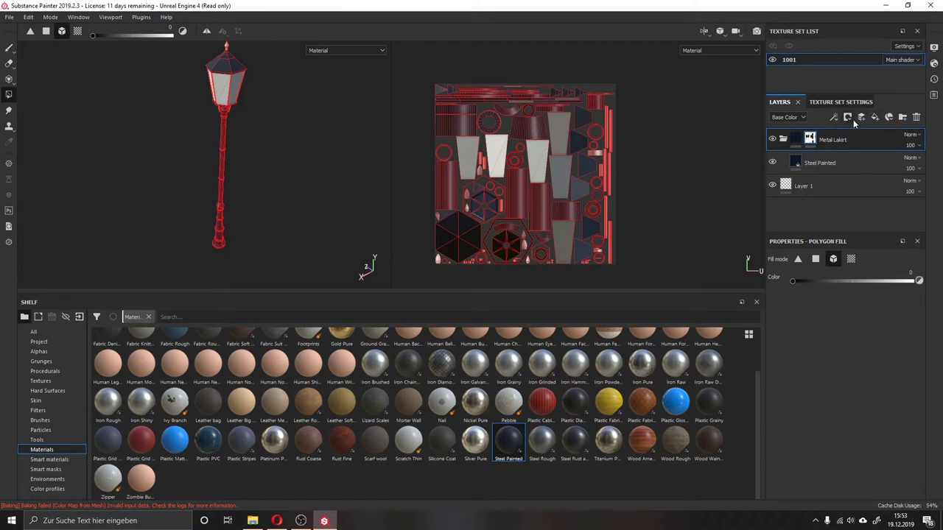
- Add a new folder named Metal at the top of the stack, then inspect the lantern faces
{"action": "left_click", "coordinate": [897, 116]}
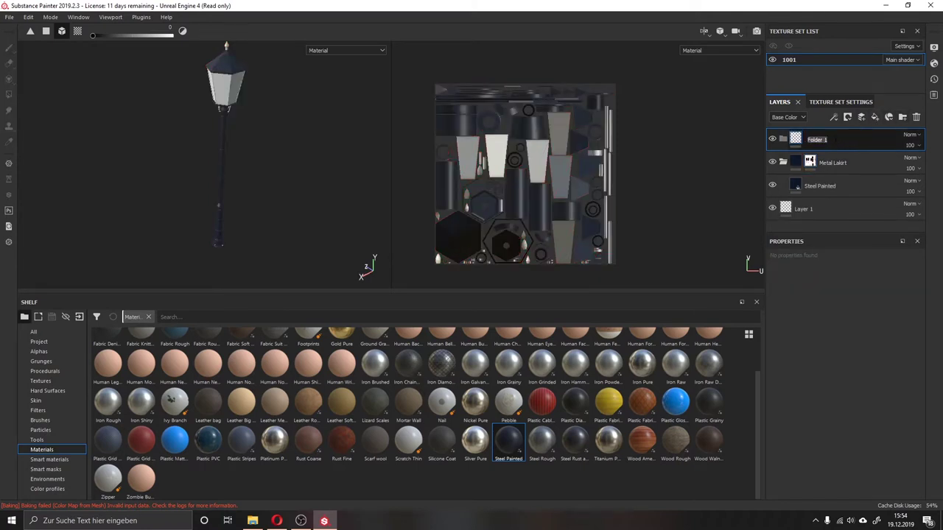
{"action": "type", "text": "Metal"}
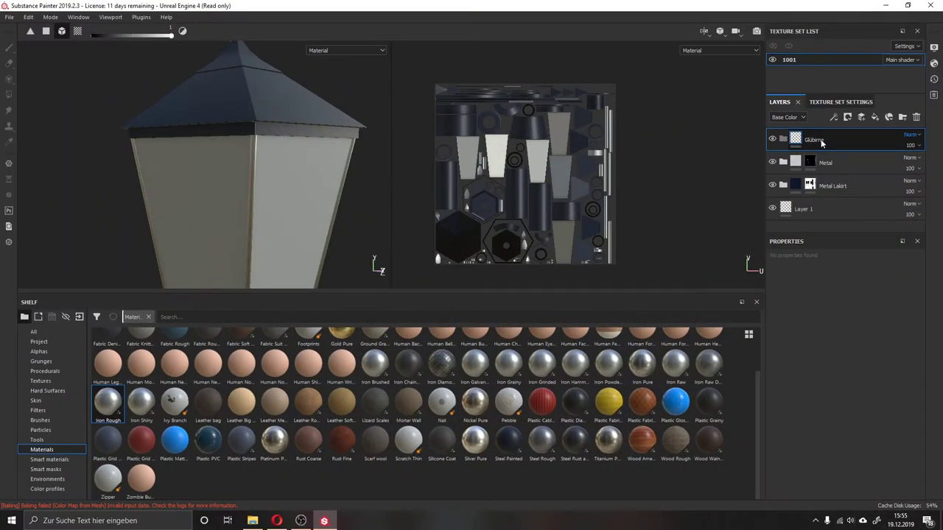
{"action": "key", "text": "Return"}
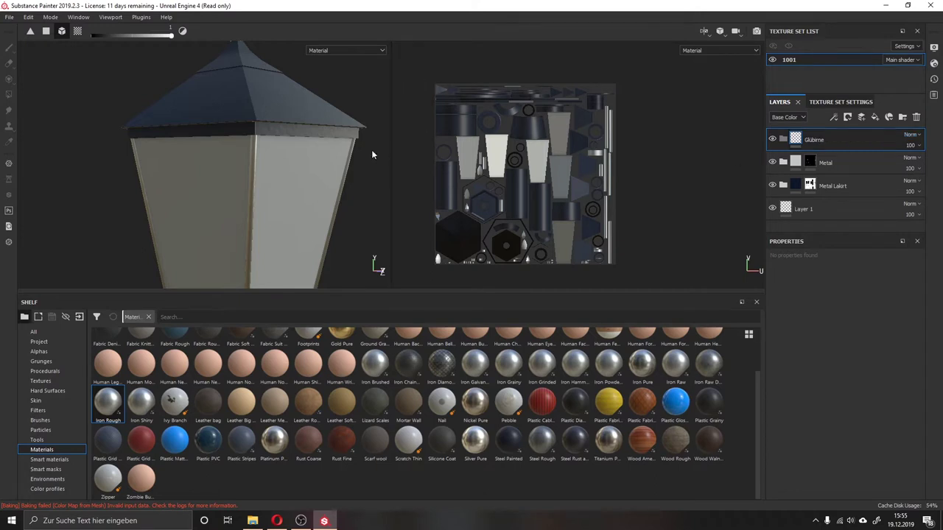
{"action": "mouse_move", "coordinate": [372, 155]}
{"action": "left_mouse_down", "text": "alt"}
{"action": "mouse_move", "coordinate": [305, 143]}
{"action": "mouse_move", "coordinate": [375, 92]}
{"action": "left_mouse_up", "text": "alt"}
{"action": "scroll", "coordinate": [324, 177], "scroll_direction": "up", "scroll_amount": 5}
{"action": "left_click_drag", "start_coordinate": [324, 176], "coordinate": [251, 200], "text": "alt"}
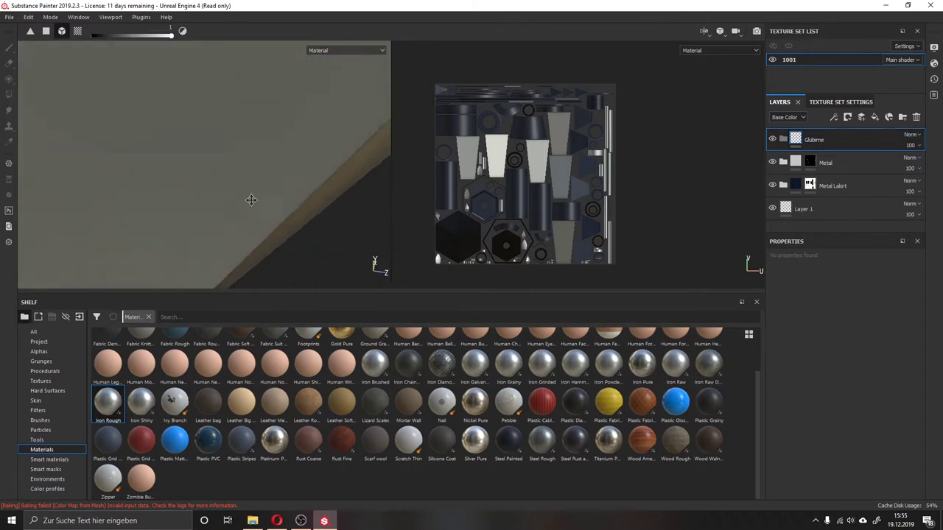
{"action": "scroll", "coordinate": [251, 199], "scroll_direction": "down", "scroll_amount": 5}
{"action": "mouse_move", "coordinate": [337, 248]}
{"action": "left_mouse_down", "text": "alt"}
{"action": "mouse_move", "coordinate": [251, 80]}
{"action": "mouse_move", "coordinate": [263, 105]}
{"action": "mouse_move", "coordinate": [273, 95]}
{"action": "mouse_move", "coordinate": [226, 166]}
{"action": "left_mouse_up", "text": "alt"}
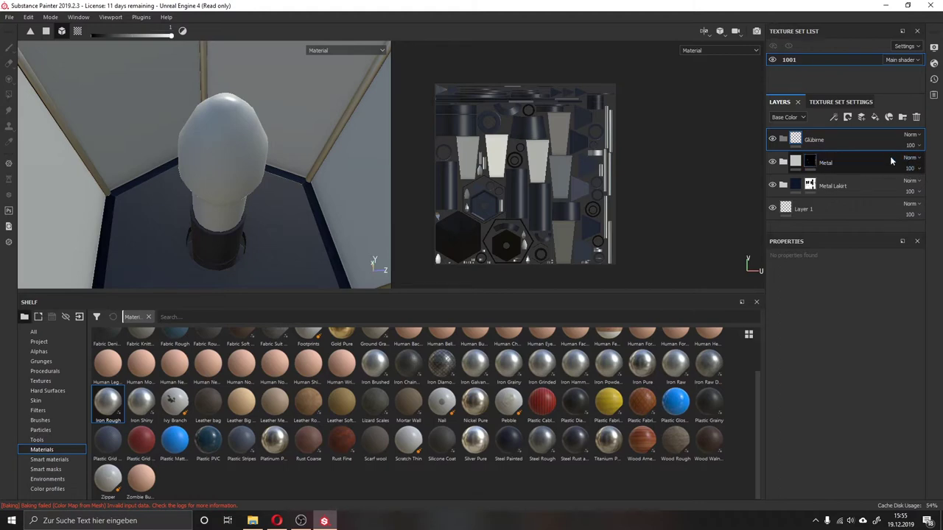
- Add a fill layer inside the Glübirne folder with a yellow-green base colour
{"action": "left_click", "coordinate": [875, 117]}
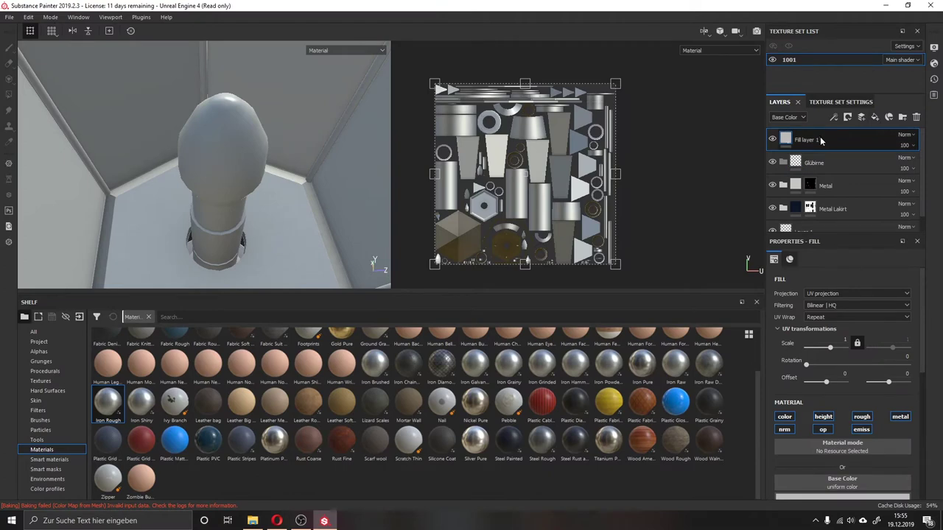
{"action": "left_click_drag", "start_coordinate": [821, 140], "coordinate": [809, 162]}
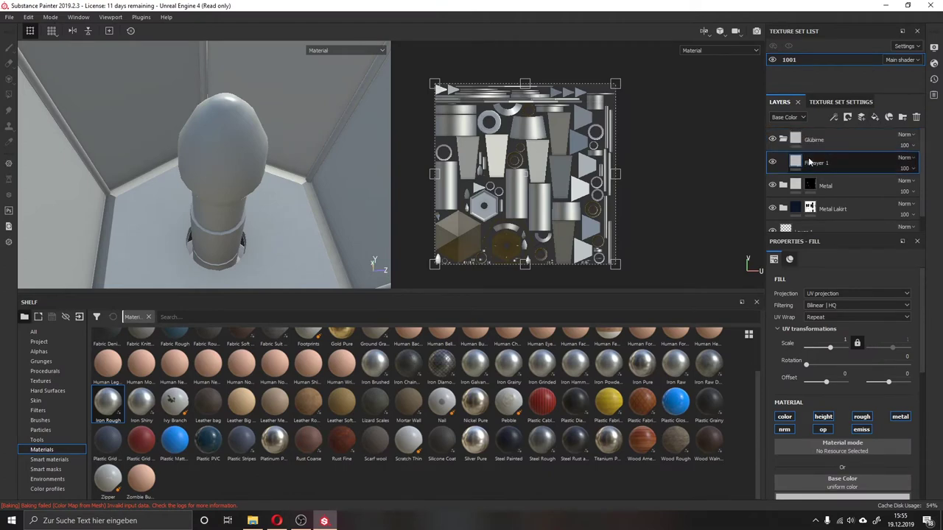
{"action": "scroll", "coordinate": [830, 439], "scroll_direction": "down", "scroll_amount": 2}
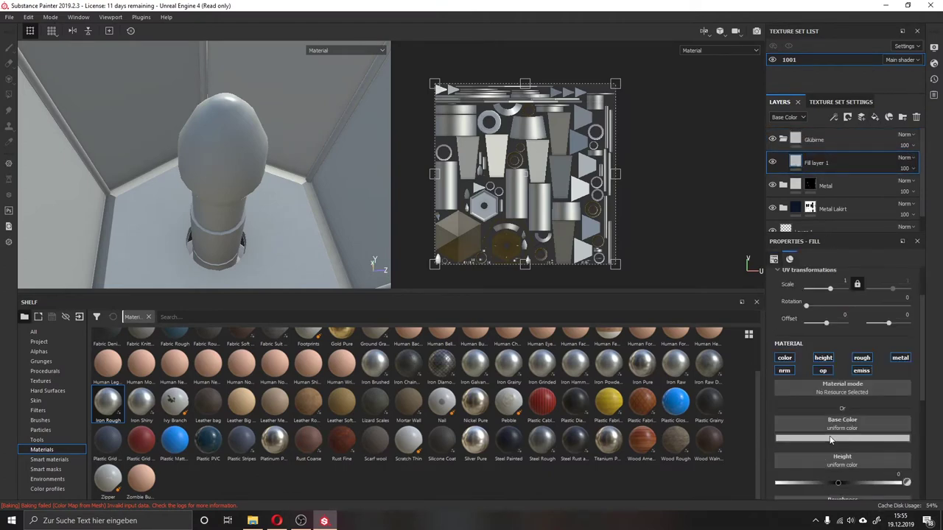
{"action": "left_click", "coordinate": [830, 440]}
{"action": "left_click", "coordinate": [844, 361]}
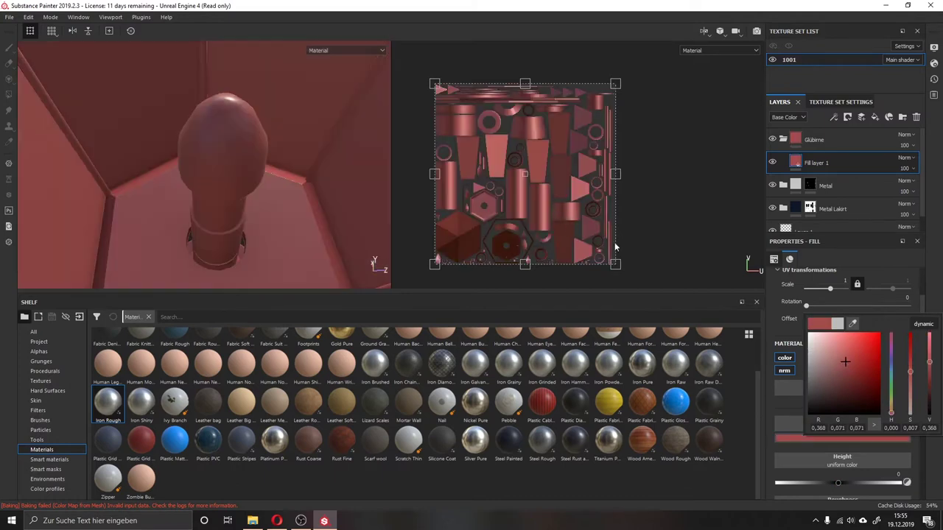
{"action": "left_click_drag", "start_coordinate": [893, 383], "coordinate": [891, 401]}
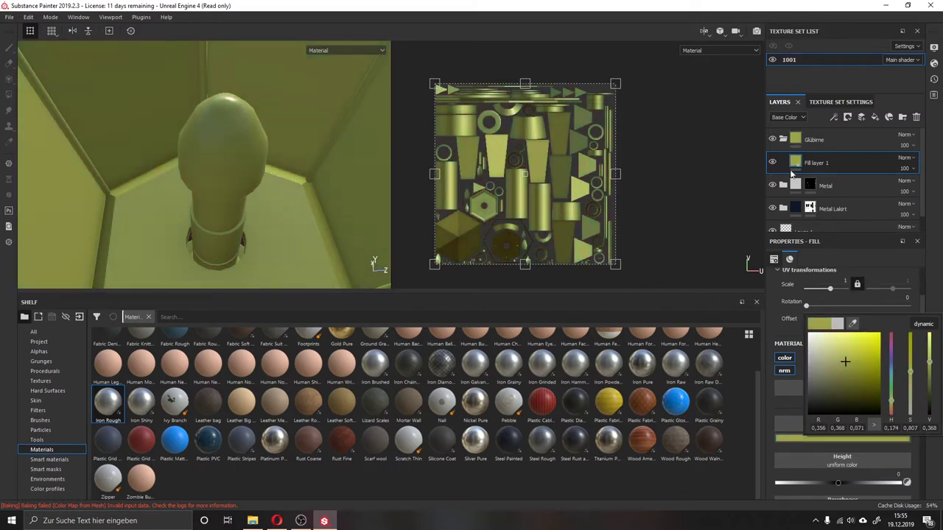
- Mask the Glübirne folder so the yellow colour appears only on the bulb
{"action": "left_click", "coordinate": [813, 140]}
{"action": "right_click", "coordinate": [807, 147]}
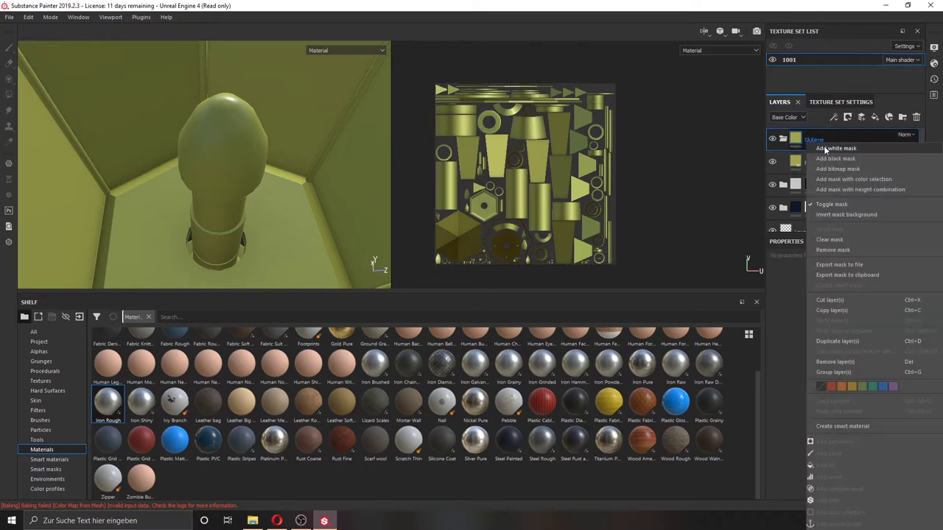
{"action": "left_click", "coordinate": [829, 148]}
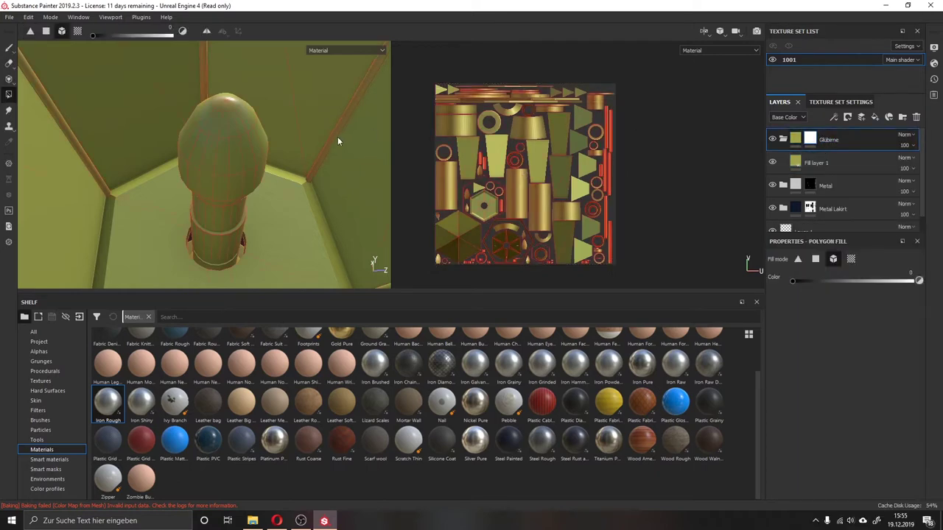
{"action": "right_click", "coordinate": [810, 142]}
{"action": "left_click", "coordinate": [839, 185]}
{"action": "left_click", "coordinate": [233, 133]}
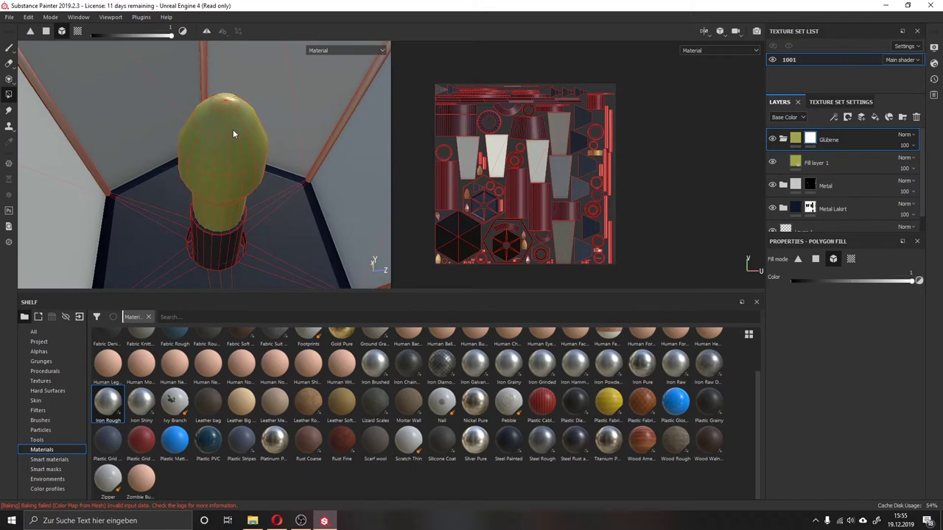
{"action": "mouse_move", "coordinate": [272, 183]}
{"action": "left_mouse_down", "text": "alt"}
{"action": "mouse_move", "coordinate": [270, 213]}
{"action": "mouse_move", "coordinate": [232, 164]}
{"action": "mouse_move", "coordinate": [241, 186]}
{"action": "left_mouse_up", "text": "alt"}
{"action": "key", "text": "f"}
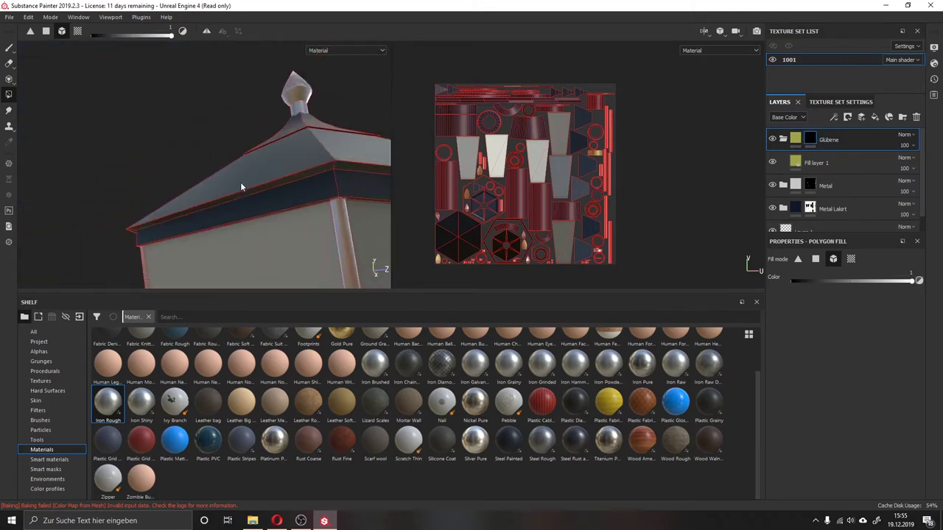
{"action": "left_click", "coordinate": [783, 139]}
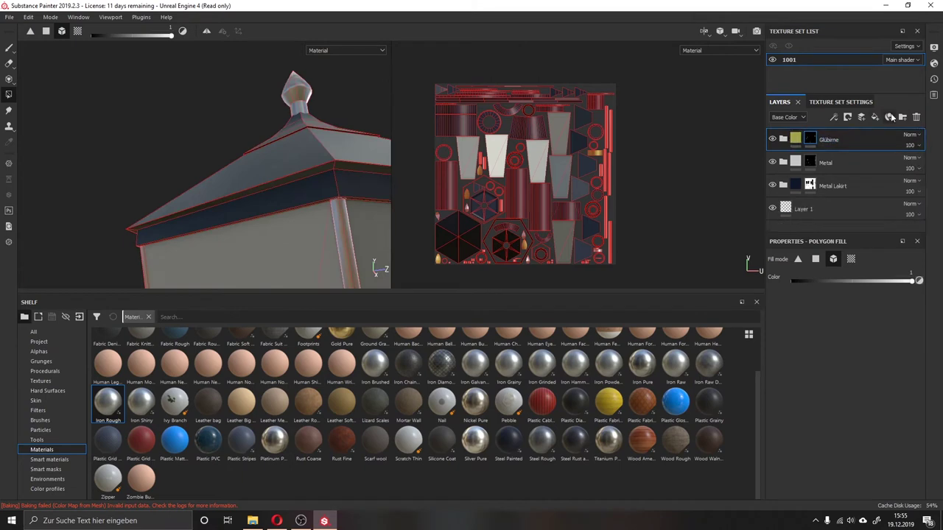
- Create a new top folder named 'Glas' above the Glübirne folder
{"action": "left_click", "coordinate": [902, 117]}
{"action": "double_click", "coordinate": [829, 140]}
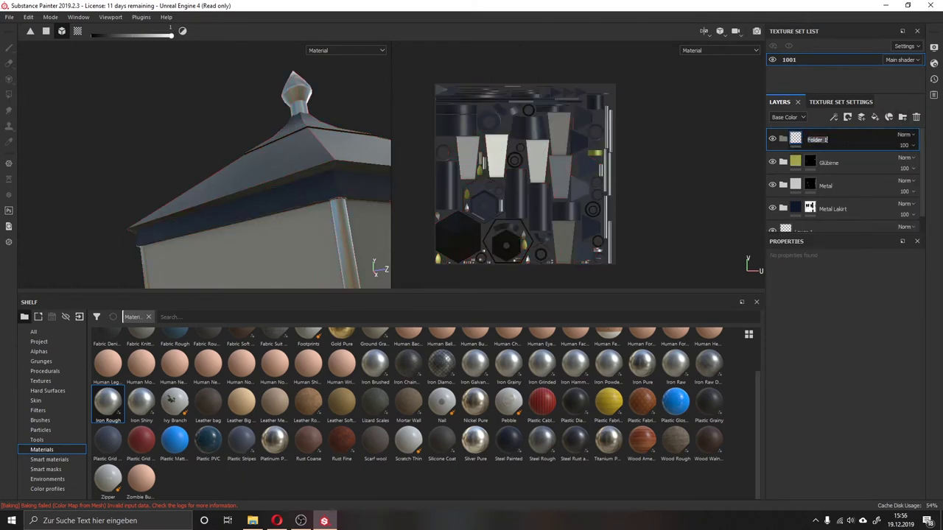
{"action": "type", "text": "Gla"}
{"action": "type", "text": "s"}
{"action": "key", "text": "BackSpace"}
{"action": "type", "text": "s"}
{"action": "key", "text": "Return"}
{"action": "left_click_drag", "start_coordinate": [279, 146], "coordinate": [370, 178], "text": "alt"}
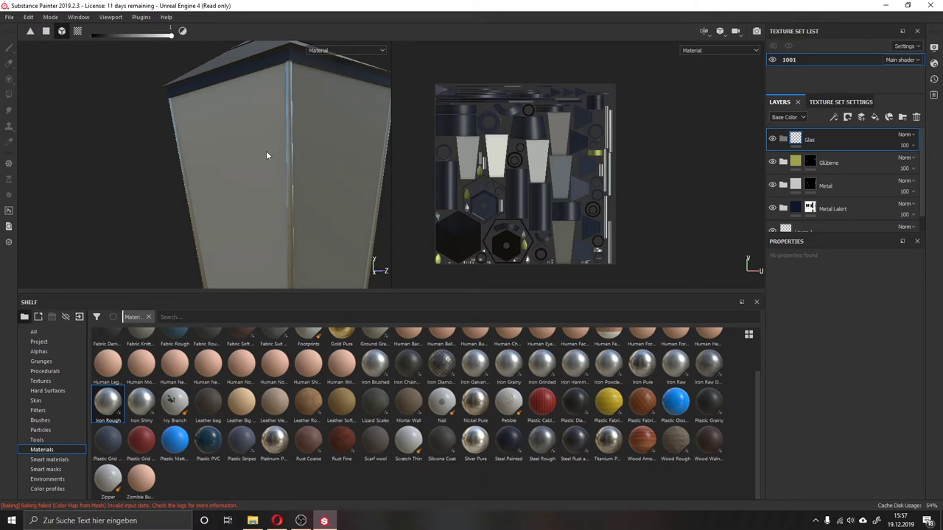
- Add Fill layer 2 inside the Glas folder with a bright light-blue base colour
{"action": "left_click", "coordinate": [876, 118]}
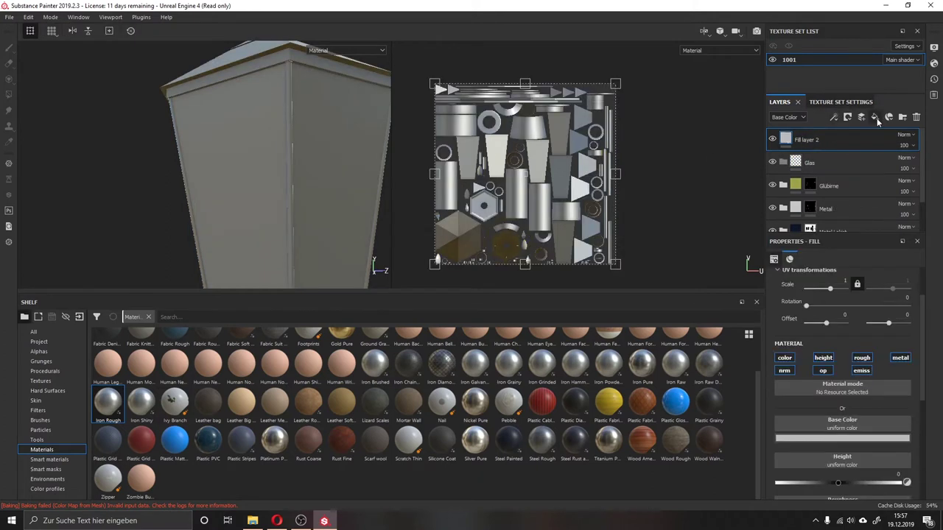
{"action": "double_click", "coordinate": [808, 164]}
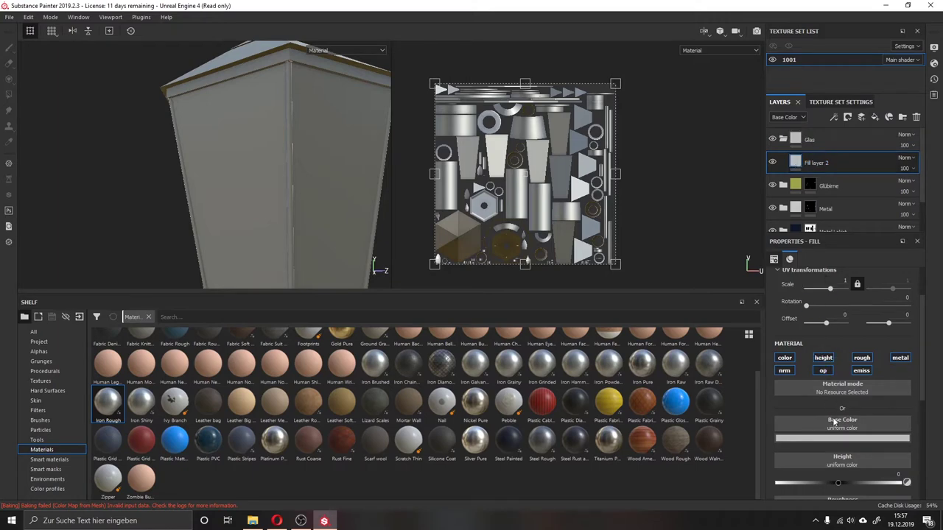
{"action": "left_click", "coordinate": [838, 439]}
{"action": "left_click", "coordinate": [821, 361]}
{"action": "left_click_drag", "start_coordinate": [890, 341], "coordinate": [890, 370]}
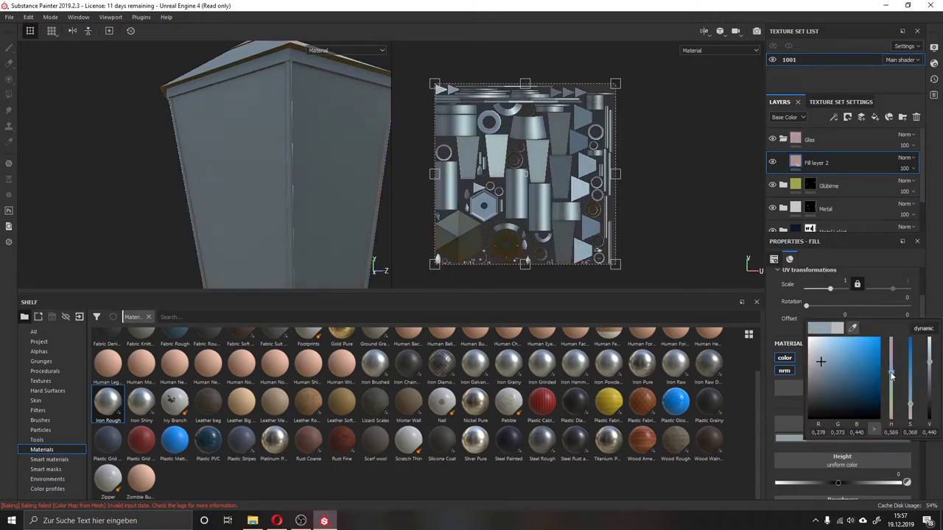
{"action": "left_click", "coordinate": [828, 346]}
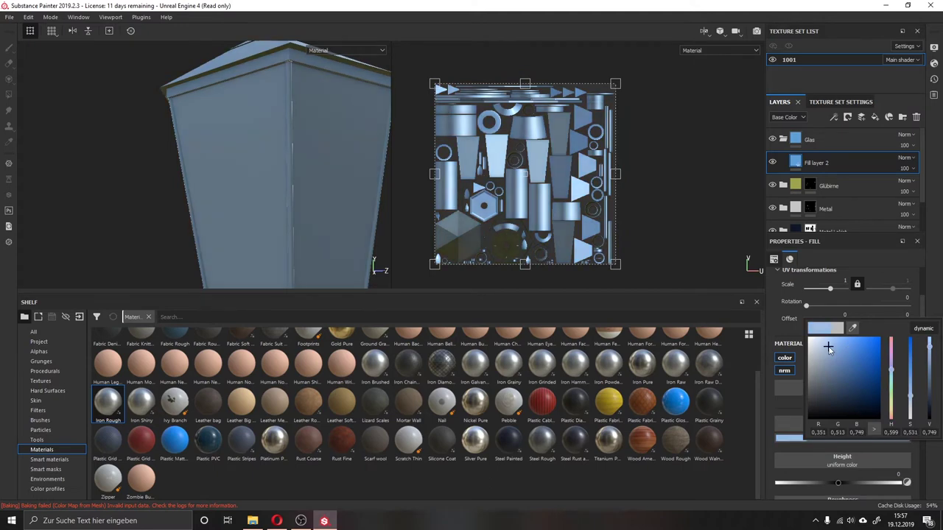
- Give the Glas folder a black mask revealing the blue only on the lantern panes
{"action": "left_click", "coordinate": [808, 140]}
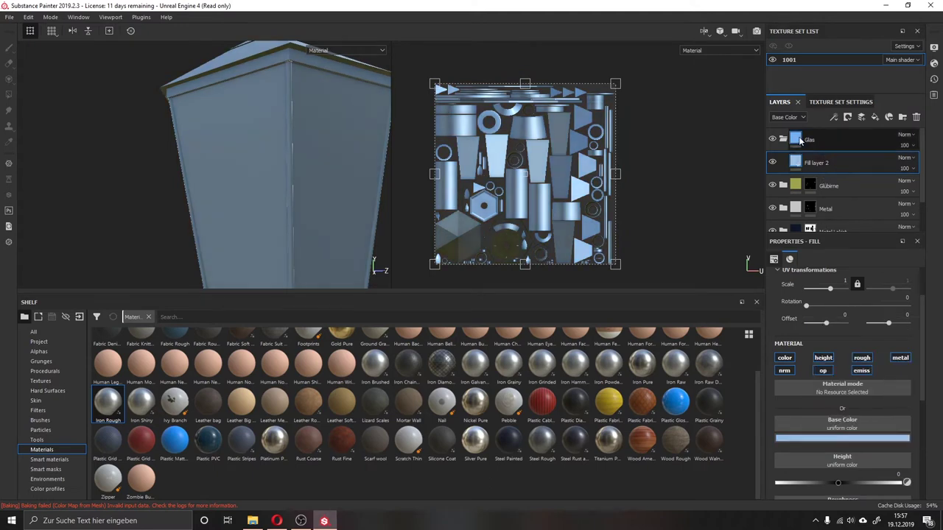
{"action": "right_click", "coordinate": [813, 149]}
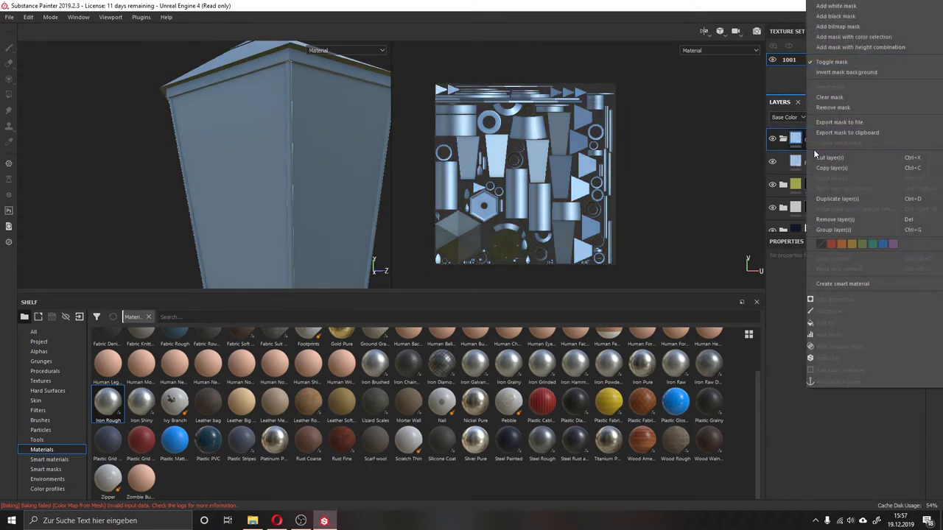
{"action": "right_click", "coordinate": [803, 138]}
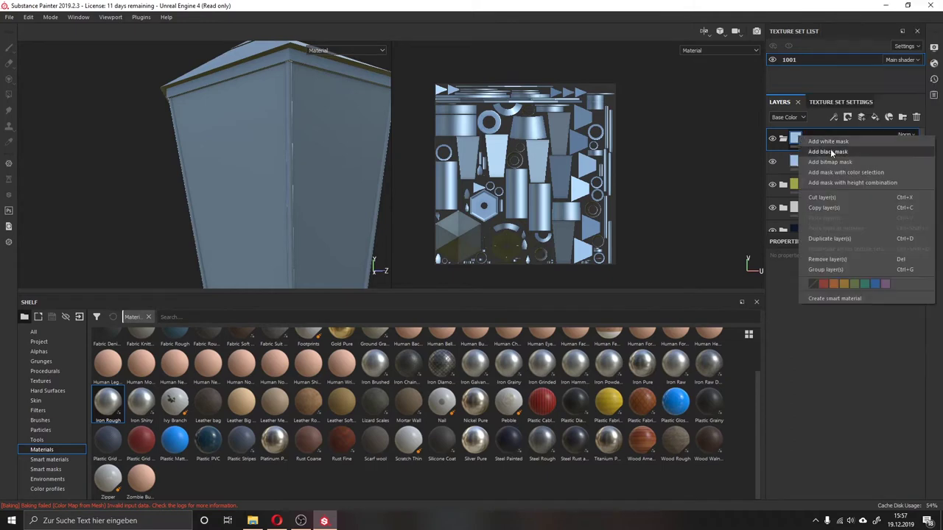
{"action": "left_click", "coordinate": [828, 151]}
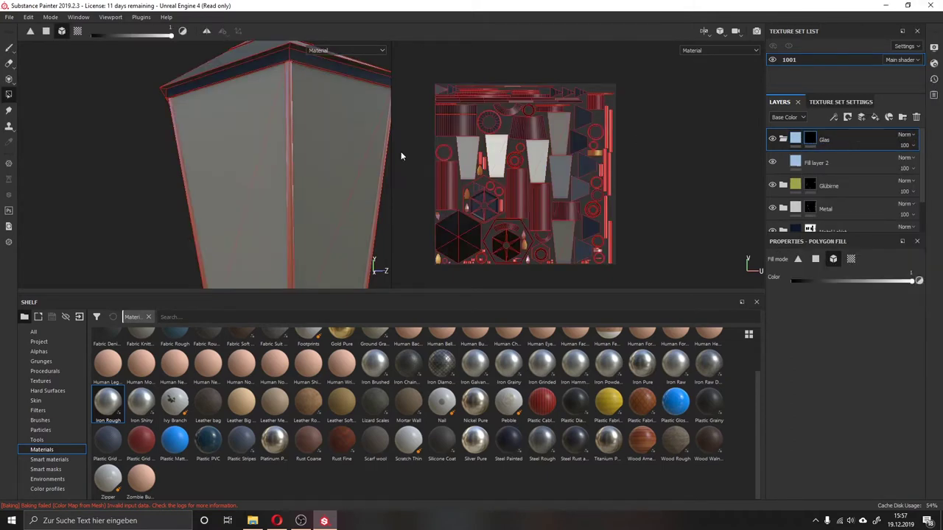
{"action": "left_click", "coordinate": [464, 158]}
{"action": "key", "text": "f"}
{"action": "left_click_drag", "start_coordinate": [298, 159], "coordinate": [329, 225], "text": "alt"}
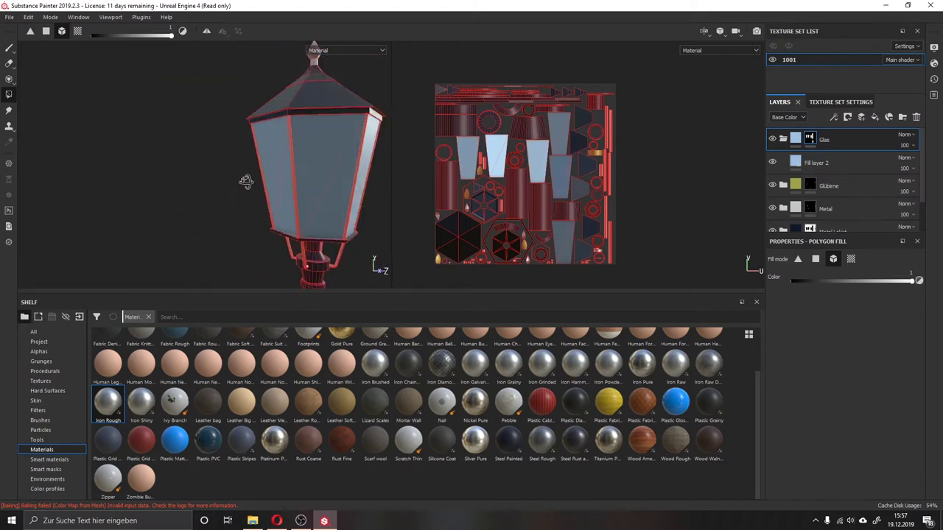
- Collapse Glas, expand Metal Lakirt and select its Steel Painted fill layer
{"action": "left_click", "coordinate": [786, 138]}
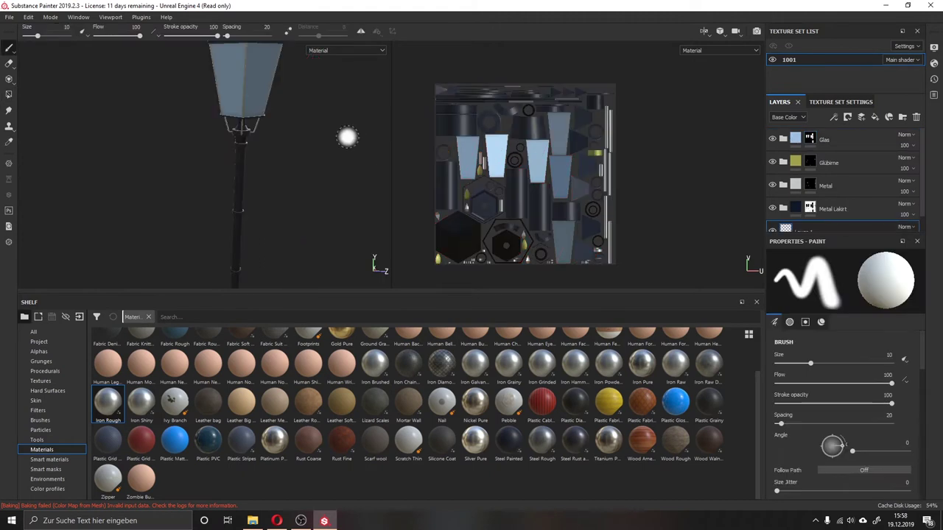
{"action": "left_click_drag", "start_coordinate": [323, 138], "coordinate": [324, 198], "text": "alt"}
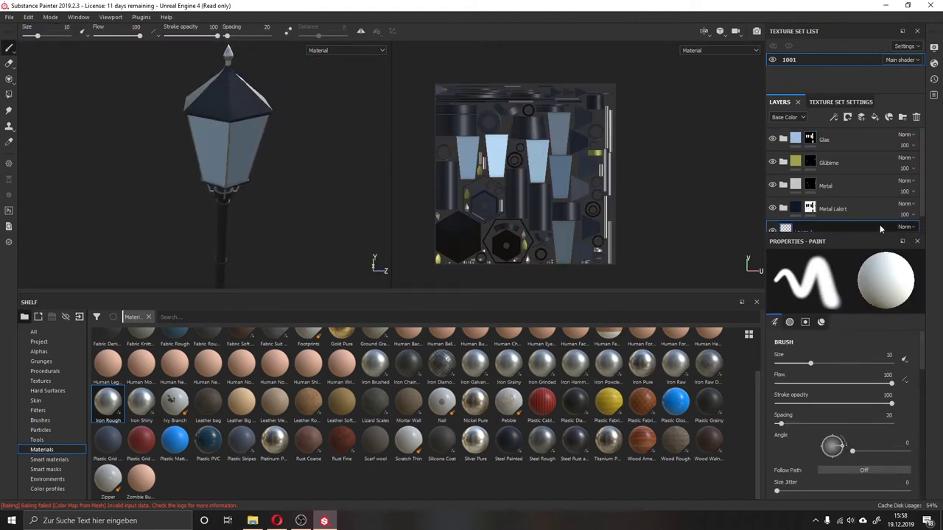
{"action": "left_click", "coordinate": [783, 208]}
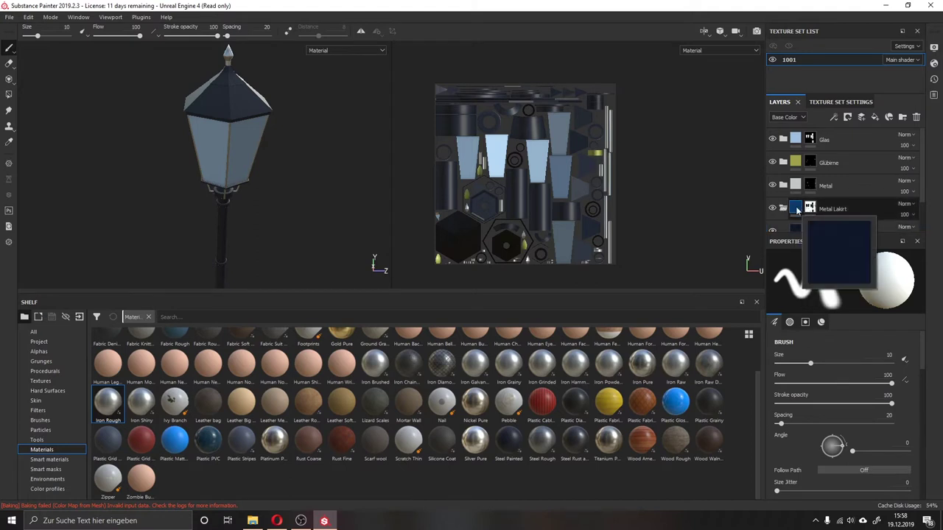
{"action": "left_click", "coordinate": [800, 211]}
{"action": "scroll", "coordinate": [801, 218], "scroll_direction": "down", "scroll_amount": 2}
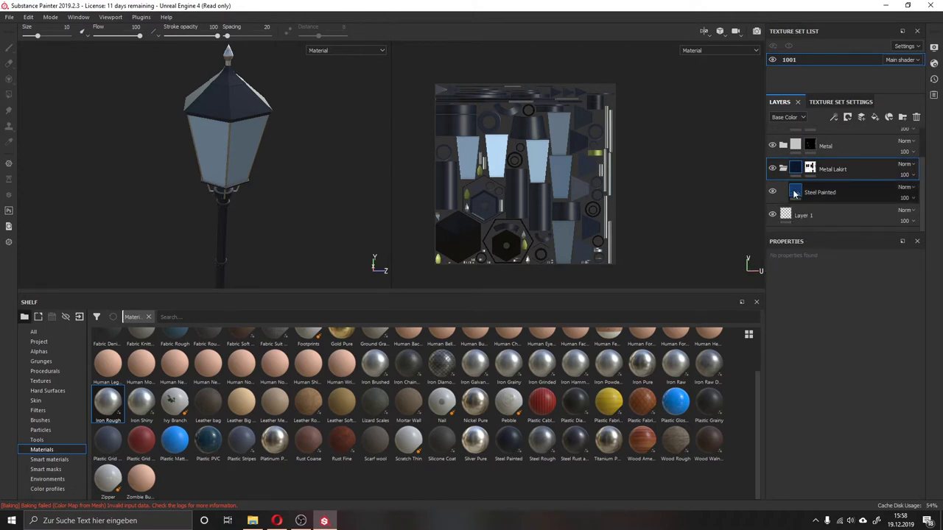
{"action": "left_click", "coordinate": [795, 193]}
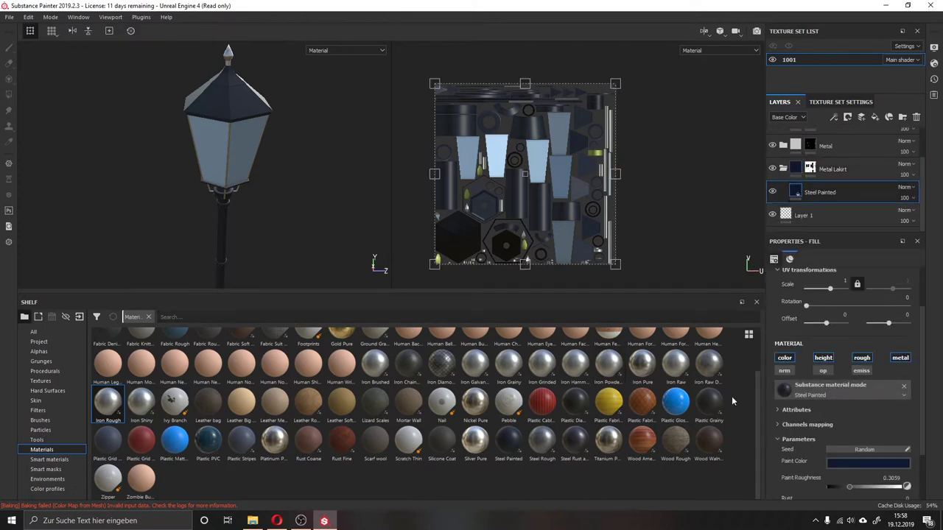
{"action": "scroll", "coordinate": [827, 375], "scroll_direction": "down", "scroll_amount": 3}
{"action": "scroll", "coordinate": [833, 355], "scroll_direction": "down", "scroll_amount": 1}
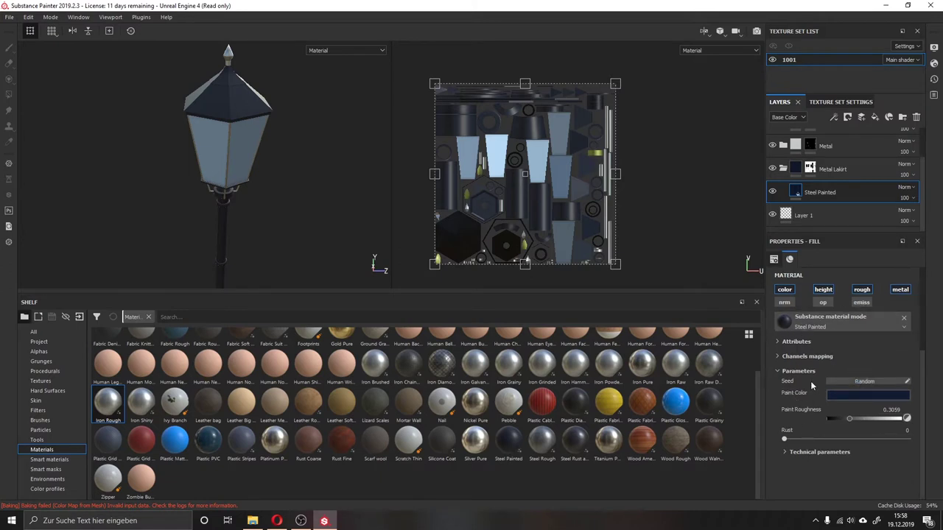
- Set the Steel Painted paint colour to near-black grey (0.100, 0.100, 0.102)
{"action": "left_click", "coordinate": [852, 397]}
{"action": "mouse_move", "coordinate": [854, 427]}
{"action": "left_mouse_down"}
{"action": "mouse_move", "coordinate": [821, 469]}
{"action": "mouse_move", "coordinate": [859, 474]}
{"action": "mouse_move", "coordinate": [813, 488]}
{"action": "left_mouse_up"}
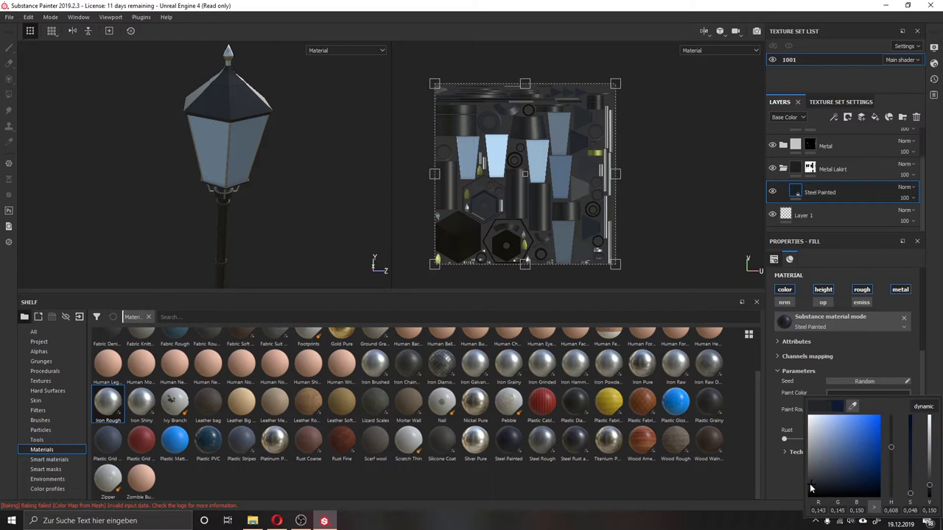
{"action": "left_click", "coordinate": [811, 490]}
{"action": "left_click_drag", "start_coordinate": [810, 491], "coordinate": [810, 493]}
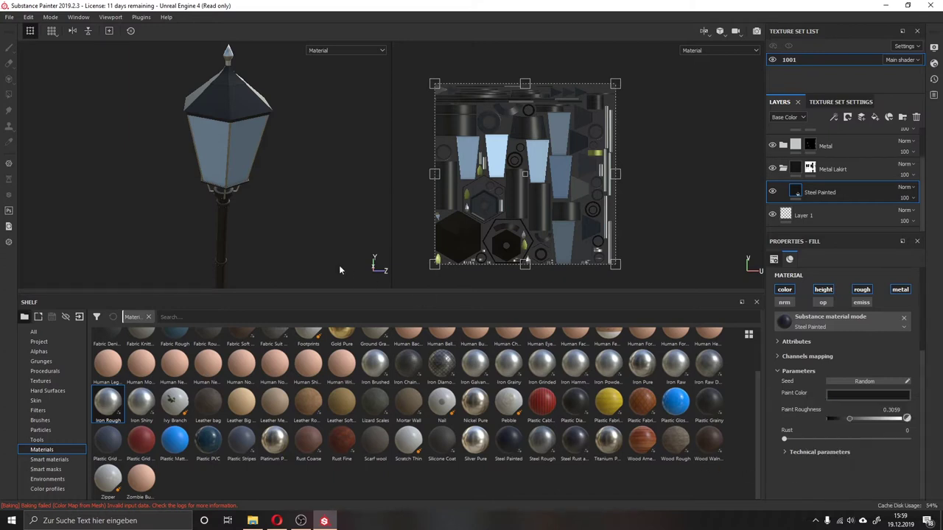
- Zoom in on the lamp roof, then raise Steel Painted's Height Range to 0.05, keeping Normal Intensity at 1
{"action": "mouse_move", "coordinate": [338, 265]}
{"action": "left_mouse_down", "text": "alt"}
{"action": "mouse_move", "coordinate": [308, 221]}
{"action": "mouse_move", "coordinate": [270, 252]}
{"action": "left_mouse_up", "text": "alt"}
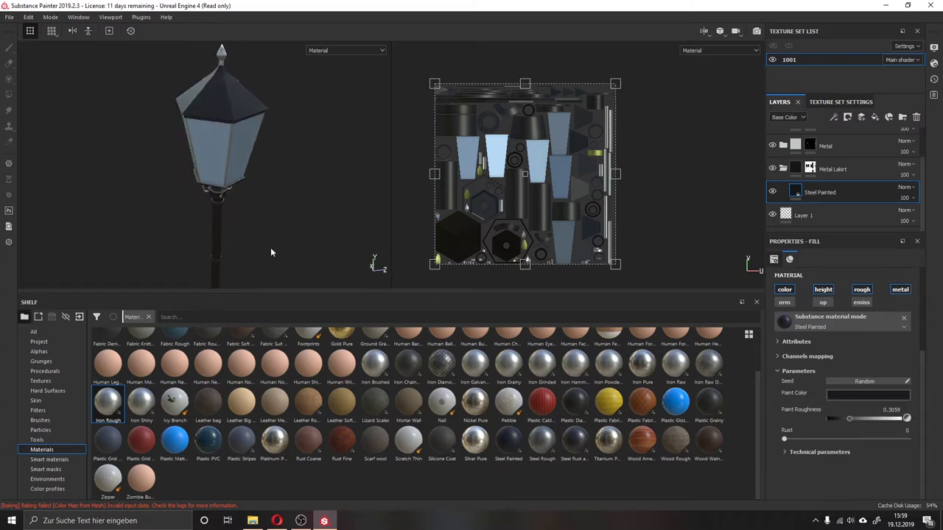
{"action": "left_click_drag", "start_coordinate": [326, 243], "coordinate": [240, 144], "text": "alt"}
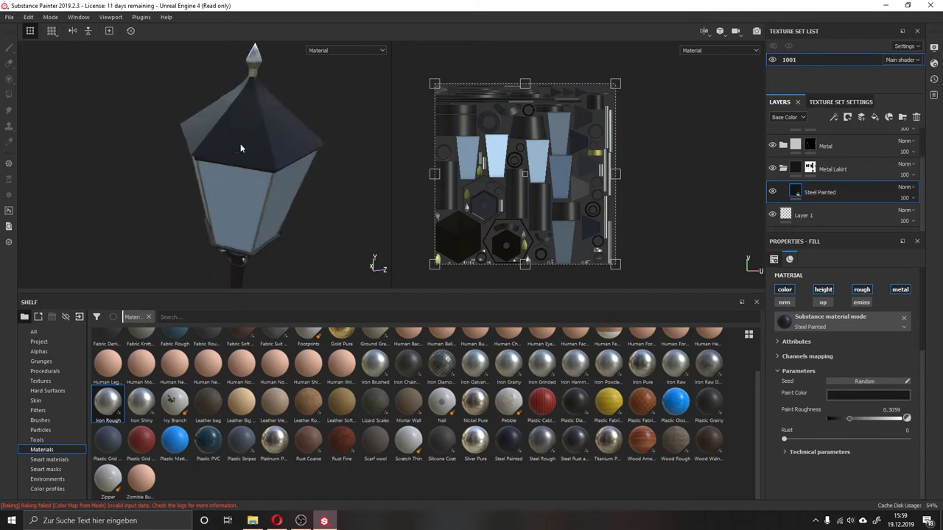
{"action": "right_click_drag", "start_coordinate": [240, 144], "coordinate": [261, 167], "text": "alt"}
{"action": "mouse_move", "coordinate": [262, 168]}
{"action": "left_mouse_down", "text": "alt"}
{"action": "mouse_move", "coordinate": [284, 154]}
{"action": "mouse_move", "coordinate": [273, 157]}
{"action": "mouse_move", "coordinate": [265, 135]}
{"action": "mouse_move", "coordinate": [235, 143]}
{"action": "mouse_move", "coordinate": [203, 130]}
{"action": "left_mouse_up", "text": "alt"}
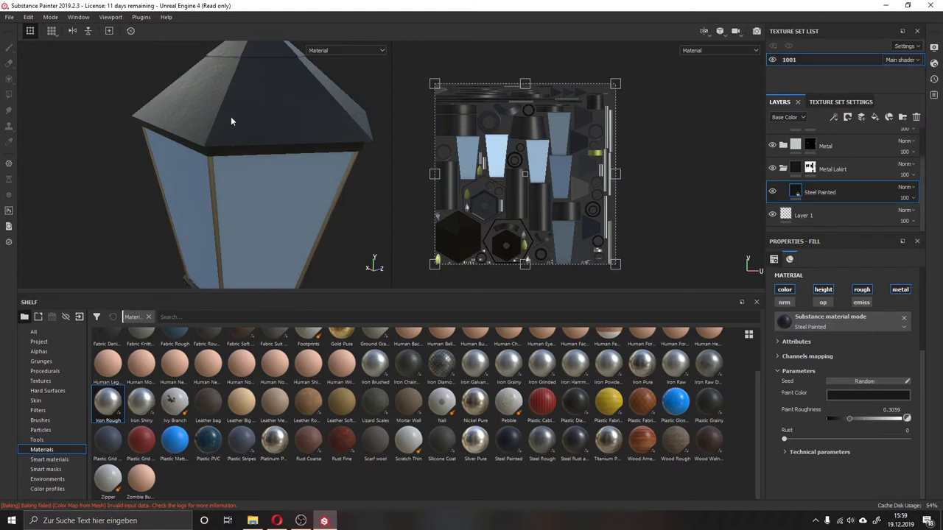
{"action": "left_click", "coordinate": [783, 452]}
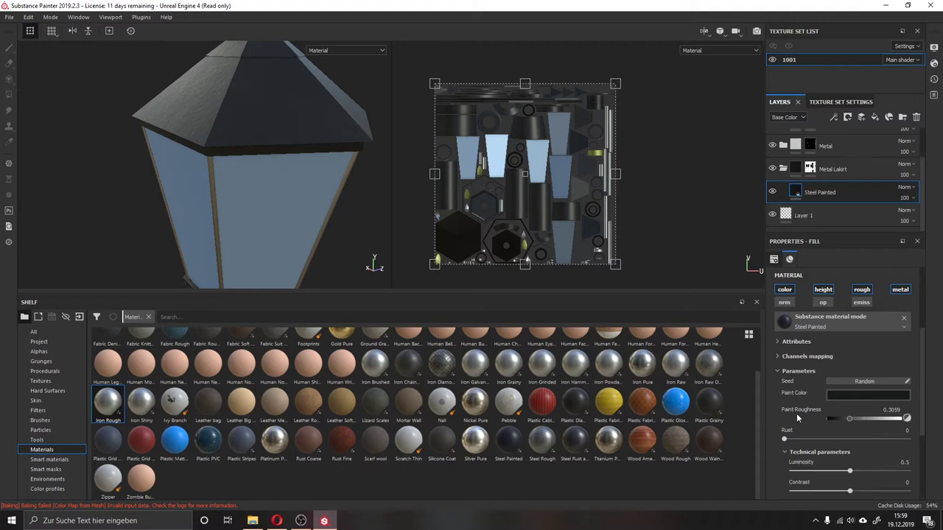
{"action": "scroll", "coordinate": [796, 414], "scroll_direction": "down", "scroll_amount": 3}
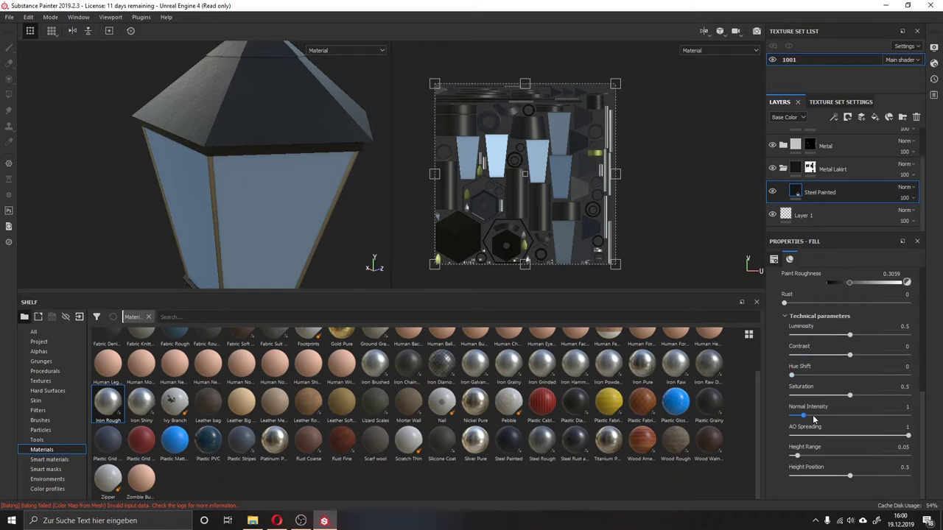
{"action": "mouse_move", "coordinate": [805, 414]}
{"action": "left_mouse_down"}
{"action": "mouse_move", "coordinate": [842, 416]}
{"action": "mouse_move", "coordinate": [825, 417]}
{"action": "left_mouse_up"}
{"action": "key", "text": "ctrl+z"}
{"action": "left_click_drag", "start_coordinate": [801, 458], "coordinate": [817, 456]}
- Set the Steel Painted UV Scale to 2.4 and nudge its Height Range to 0.07
{"action": "scroll", "coordinate": [811, 436], "scroll_direction": "up", "scroll_amount": 6}
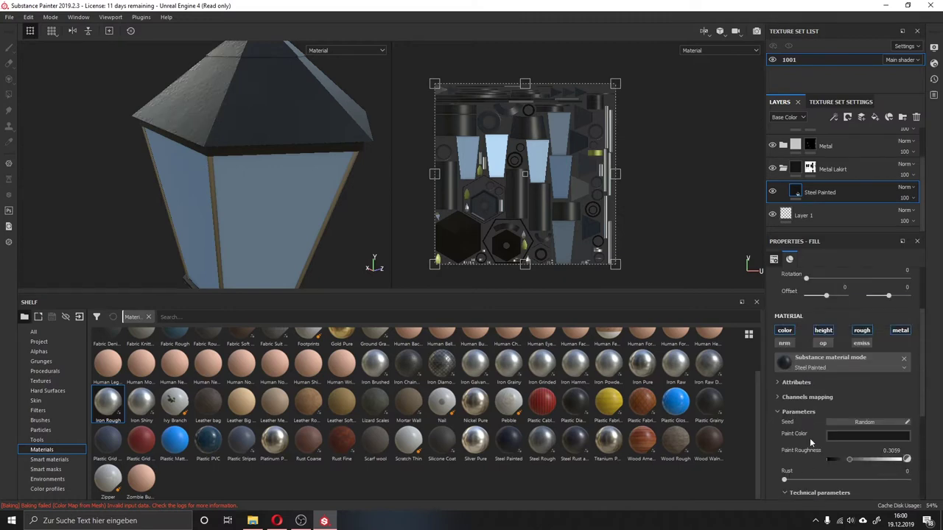
{"action": "scroll", "coordinate": [810, 436], "scroll_direction": "up", "scroll_amount": 1}
{"action": "scroll", "coordinate": [818, 400], "scroll_direction": "up", "scroll_amount": 1}
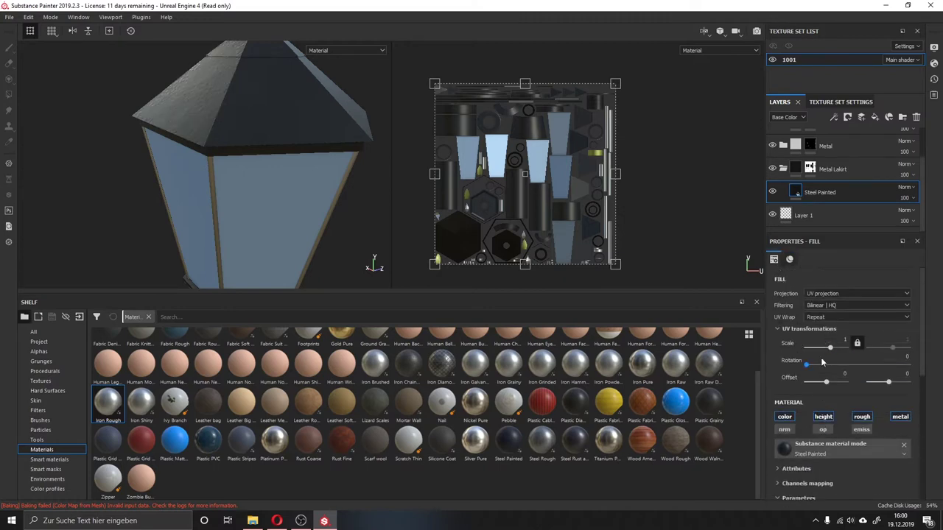
{"action": "left_click_drag", "start_coordinate": [832, 346], "coordinate": [830, 346]}
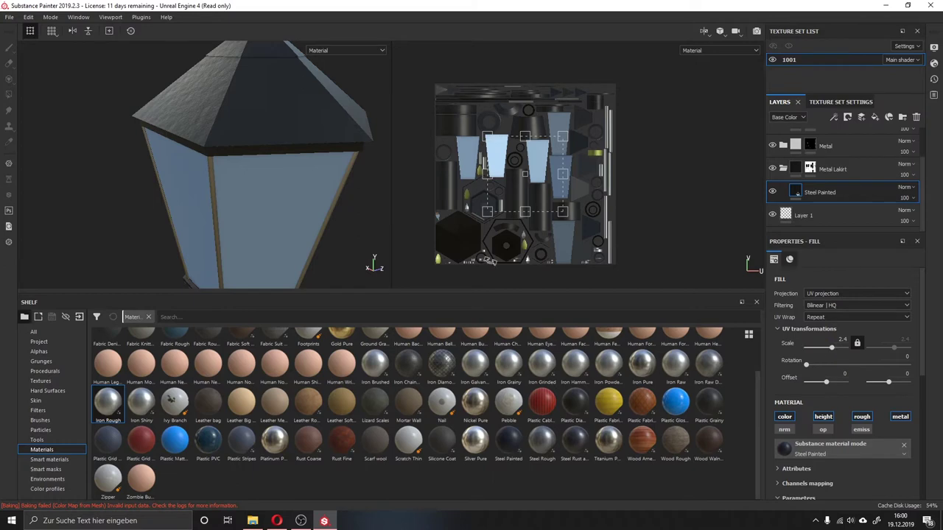
{"action": "mouse_move", "coordinate": [258, 141]}
{"action": "left_mouse_down", "text": "alt"}
{"action": "mouse_move", "coordinate": [280, 147]}
{"action": "mouse_move", "coordinate": [282, 159]}
{"action": "mouse_move", "coordinate": [262, 157]}
{"action": "left_mouse_up", "text": "alt"}
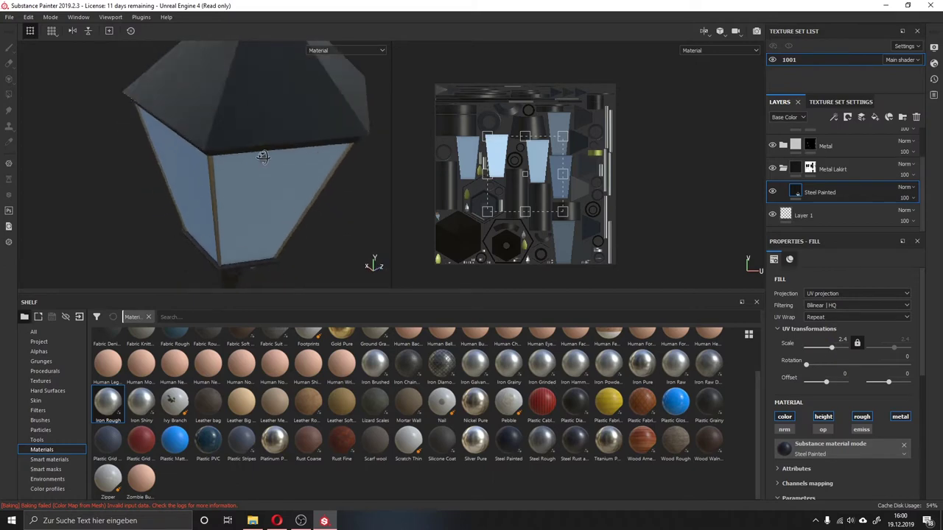
{"action": "scroll", "coordinate": [796, 361], "scroll_direction": "down", "scroll_amount": 10}
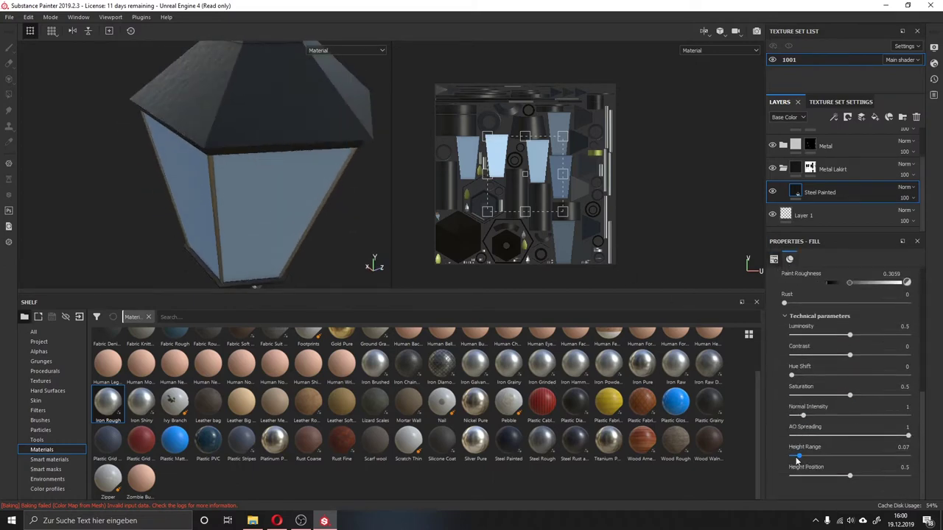
{"action": "left_click_drag", "start_coordinate": [801, 456], "coordinate": [801, 459]}
- Orbit and zoom around the lamp post and lamp head to inspect the painted steel
{"action": "mouse_move", "coordinate": [253, 218]}
{"action": "left_mouse_down", "text": "alt"}
{"action": "mouse_move", "coordinate": [246, 204]}
{"action": "mouse_move", "coordinate": [263, 189]}
{"action": "mouse_move", "coordinate": [253, 202]}
{"action": "mouse_move", "coordinate": [216, 183]}
{"action": "mouse_move", "coordinate": [216, 171]}
{"action": "left_mouse_up", "text": "alt"}
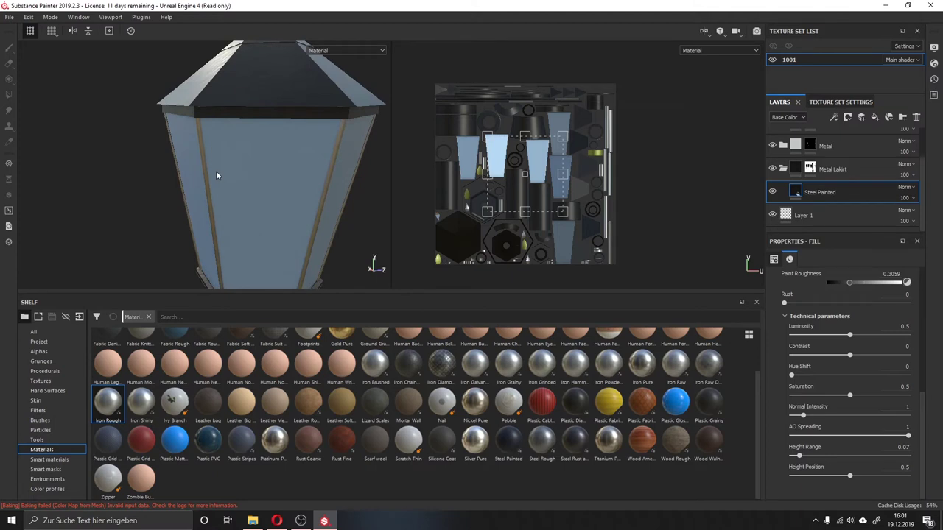
{"action": "mouse_move", "coordinate": [214, 151]}
{"action": "left_mouse_down", "text": "alt"}
{"action": "mouse_move", "coordinate": [250, 198]}
{"action": "mouse_move", "coordinate": [227, 202]}
{"action": "mouse_move", "coordinate": [251, 208]}
{"action": "mouse_move", "coordinate": [309, 181]}
{"action": "mouse_move", "coordinate": [310, 158]}
{"action": "mouse_move", "coordinate": [188, 195]}
{"action": "mouse_move", "coordinate": [268, 198]}
{"action": "mouse_move", "coordinate": [257, 152]}
{"action": "mouse_move", "coordinate": [330, 174]}
{"action": "left_mouse_up", "text": "alt"}
{"action": "mouse_move", "coordinate": [330, 175]}
{"action": "middle_mouse_down", "text": "alt"}
{"action": "mouse_move", "coordinate": [312, 126]}
{"action": "mouse_move", "coordinate": [302, 158]}
{"action": "middle_mouse_up", "text": "alt"}
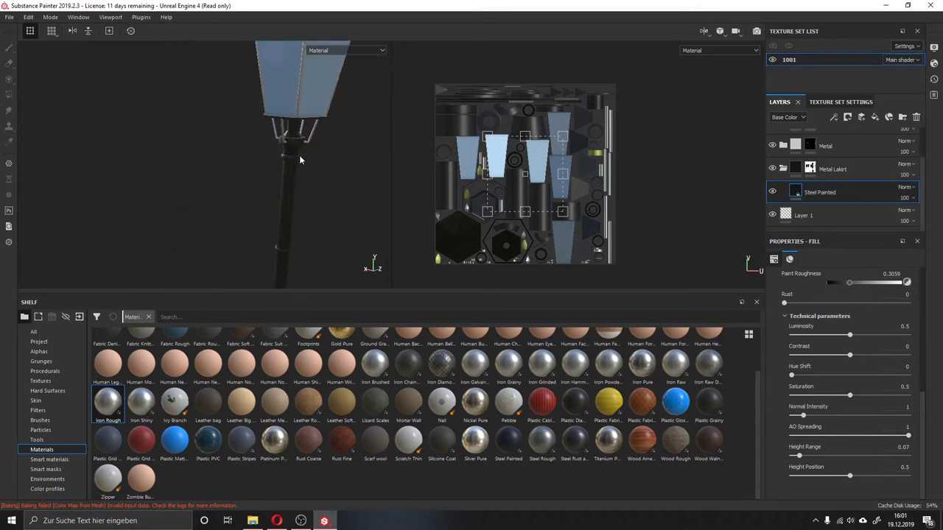
{"action": "right_click_drag", "start_coordinate": [301, 158], "coordinate": [283, 198], "text": "alt"}
{"action": "mouse_move", "coordinate": [283, 198]}
{"action": "left_mouse_down", "text": "alt"}
{"action": "mouse_move", "coordinate": [257, 206]}
{"action": "mouse_move", "coordinate": [282, 179]}
{"action": "mouse_move", "coordinate": [292, 183]}
{"action": "left_mouse_up", "text": "alt"}
{"action": "scroll", "coordinate": [291, 187], "scroll_direction": "down", "scroll_amount": 2}
{"action": "scroll", "coordinate": [292, 187], "scroll_direction": "down", "scroll_amount": 2}
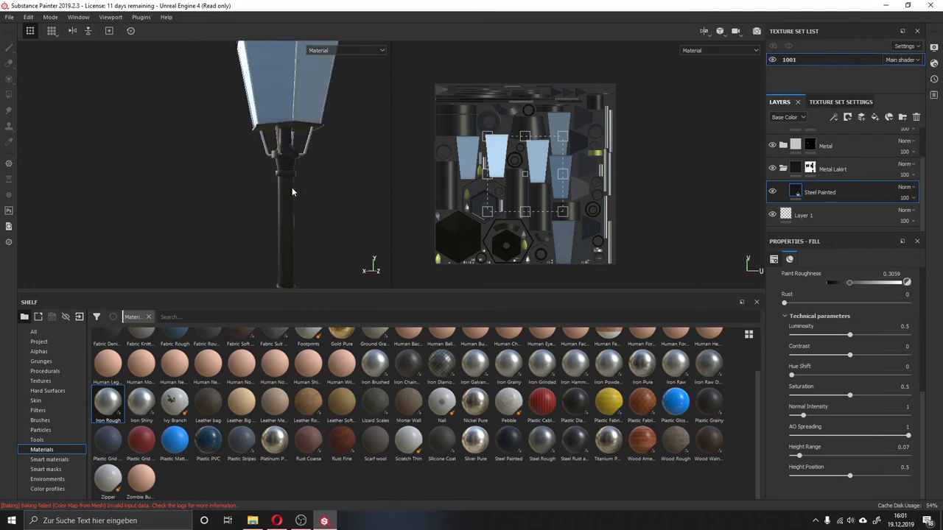
{"action": "scroll", "coordinate": [292, 187], "scroll_direction": "down", "scroll_amount": 2}
{"action": "scroll", "coordinate": [292, 188], "scroll_direction": "up", "scroll_amount": 2}
{"action": "left_click_drag", "start_coordinate": [291, 187], "coordinate": [257, 141], "text": "alt"}
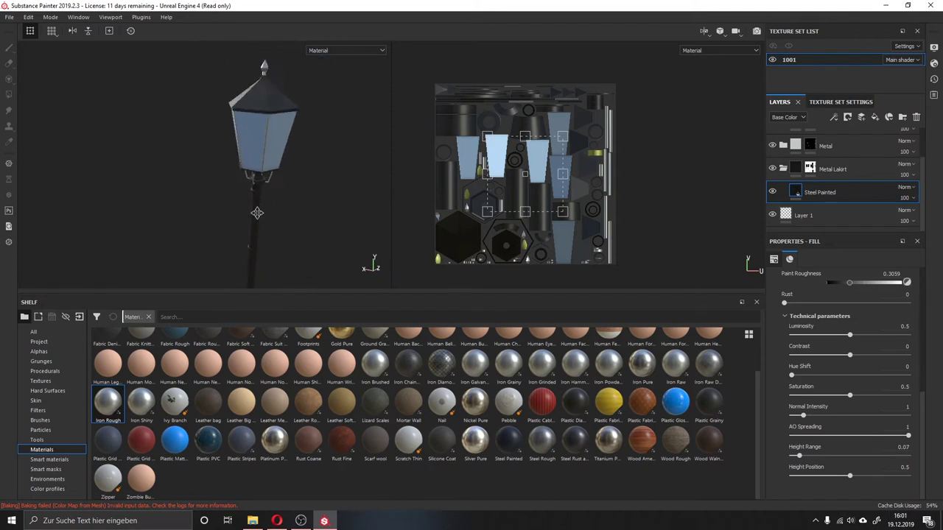
{"action": "scroll", "coordinate": [257, 235], "scroll_direction": "up", "scroll_amount": 1}
{"action": "scroll", "coordinate": [257, 236], "scroll_direction": "up", "scroll_amount": 2}
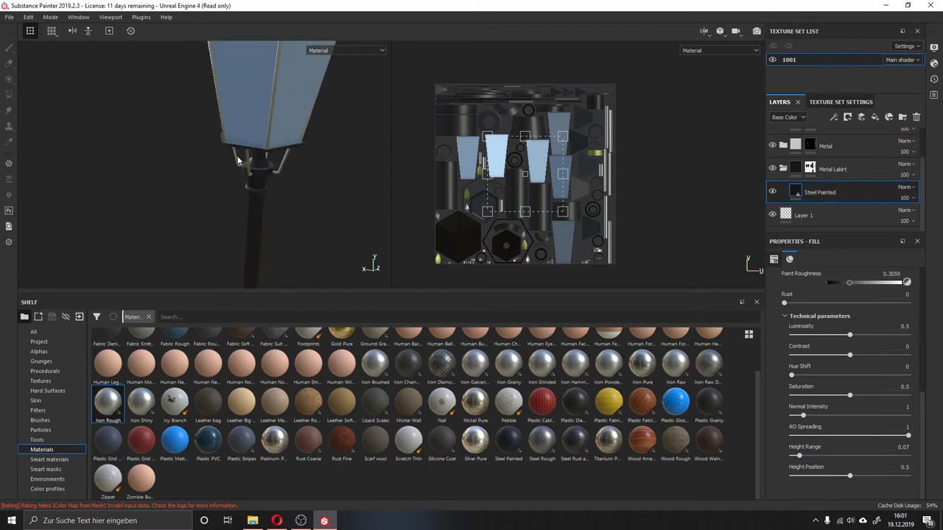
{"action": "scroll", "coordinate": [237, 155], "scroll_direction": "up", "scroll_amount": 2}
{"action": "scroll", "coordinate": [252, 189], "scroll_direction": "up", "scroll_amount": 2}
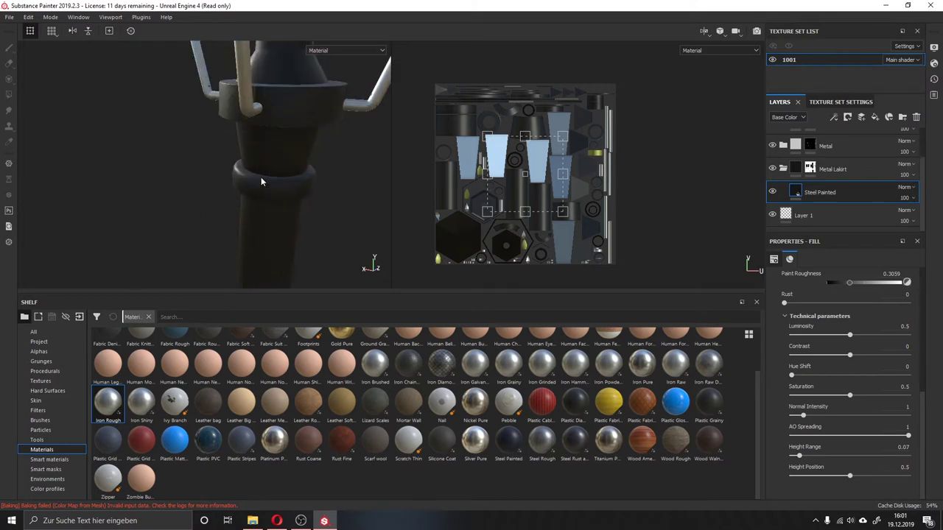
{"action": "scroll", "coordinate": [266, 179], "scroll_direction": "down", "scroll_amount": 2}
{"action": "scroll", "coordinate": [265, 188], "scroll_direction": "down", "scroll_amount": 2}
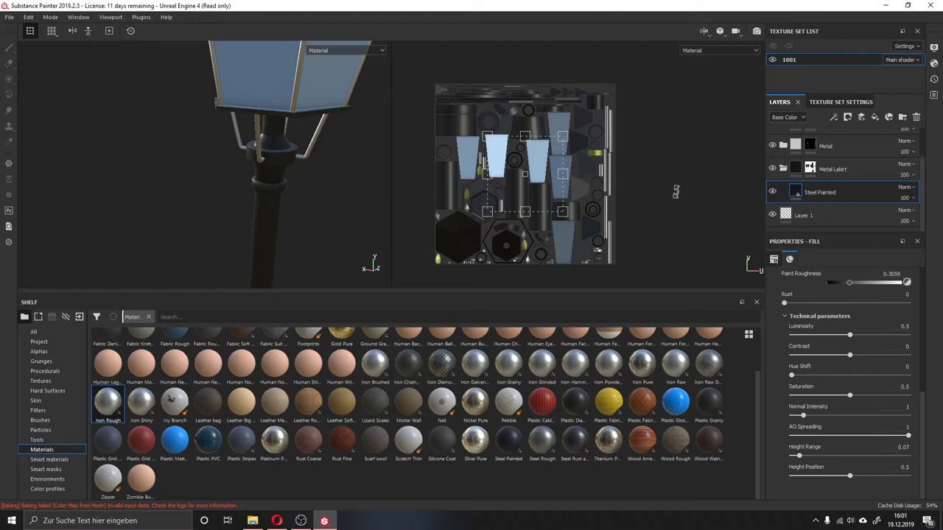
{"action": "right_click", "coordinate": [802, 193]}
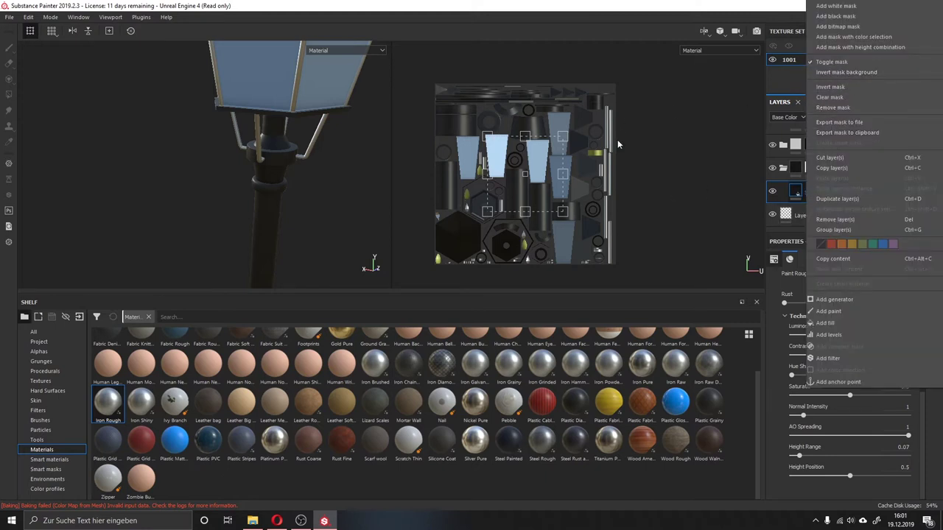
- Dismiss the stray menu and add a white mask to the Steel Painted fill layer
{"action": "left_click", "coordinate": [645, 165]}
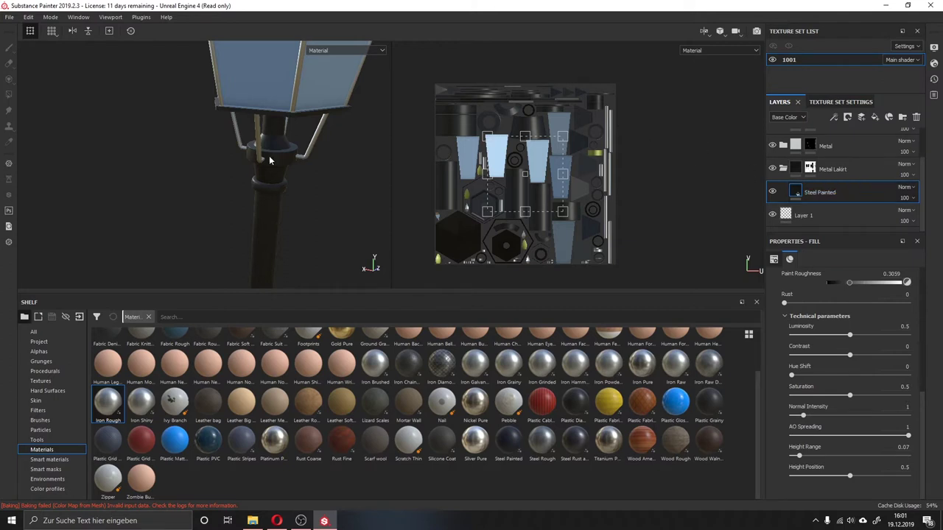
{"action": "right_click", "coordinate": [824, 200]}
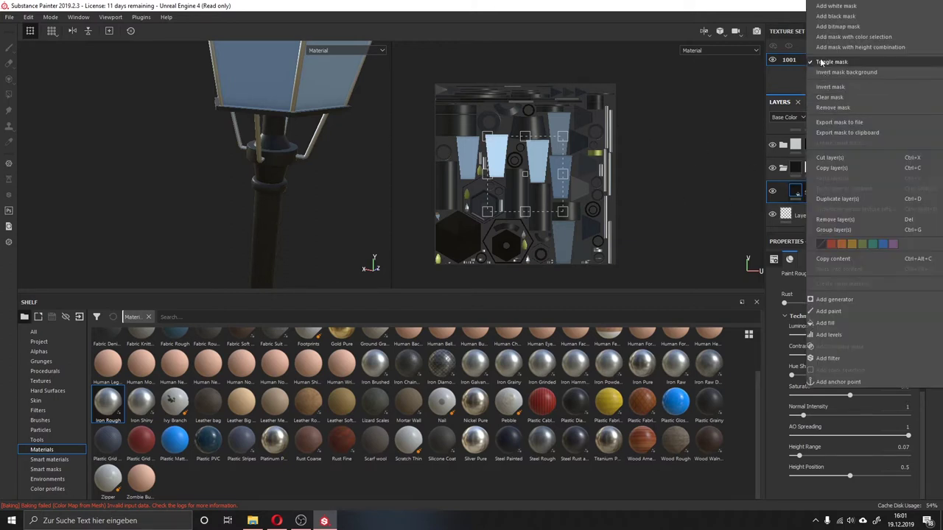
{"action": "left_click", "coordinate": [837, 9]}
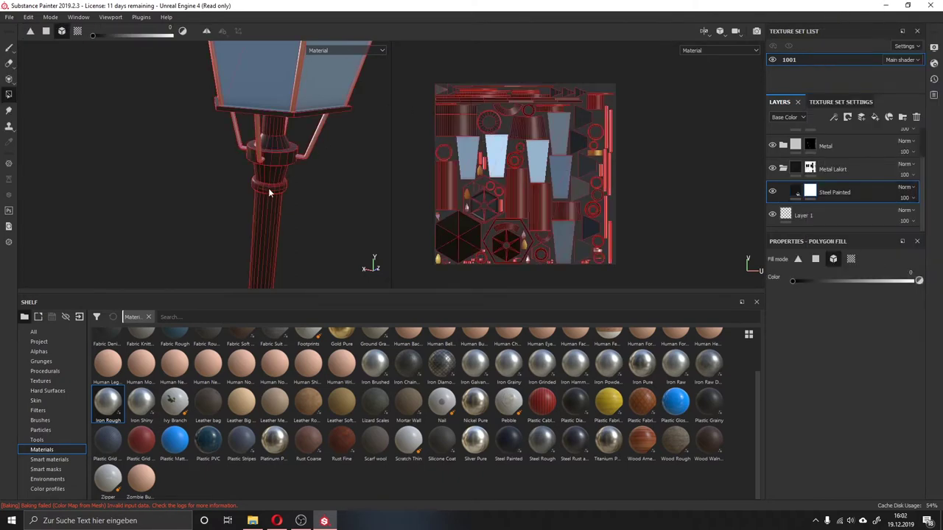
- Switch to Polygon Fill and fill the lamp neck cone into the Steel Painted mask
{"action": "left_click", "coordinate": [46, 31]}
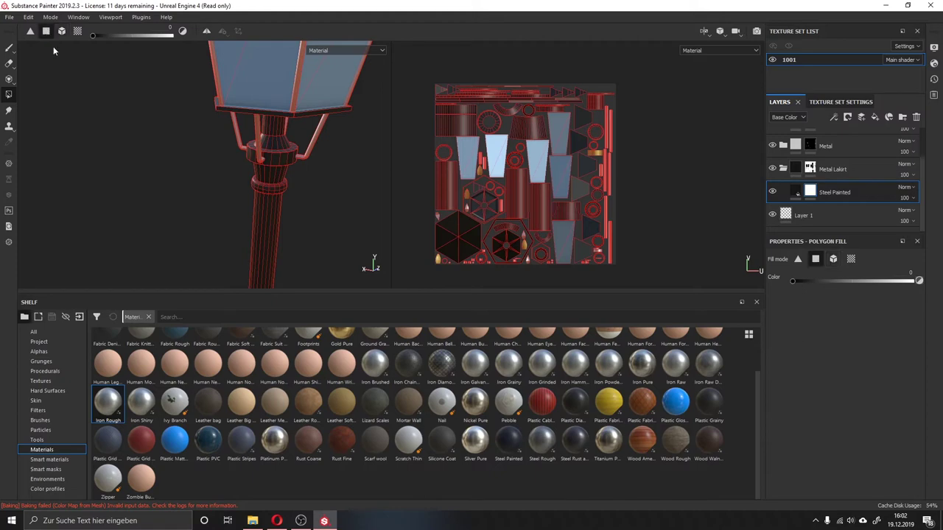
{"action": "mouse_move", "coordinate": [281, 167]}
{"action": "left_mouse_down", "text": "alt"}
{"action": "mouse_move", "coordinate": [258, 154]}
{"action": "mouse_move", "coordinate": [221, 158]}
{"action": "mouse_move", "coordinate": [343, 114]}
{"action": "left_mouse_up", "text": "alt"}
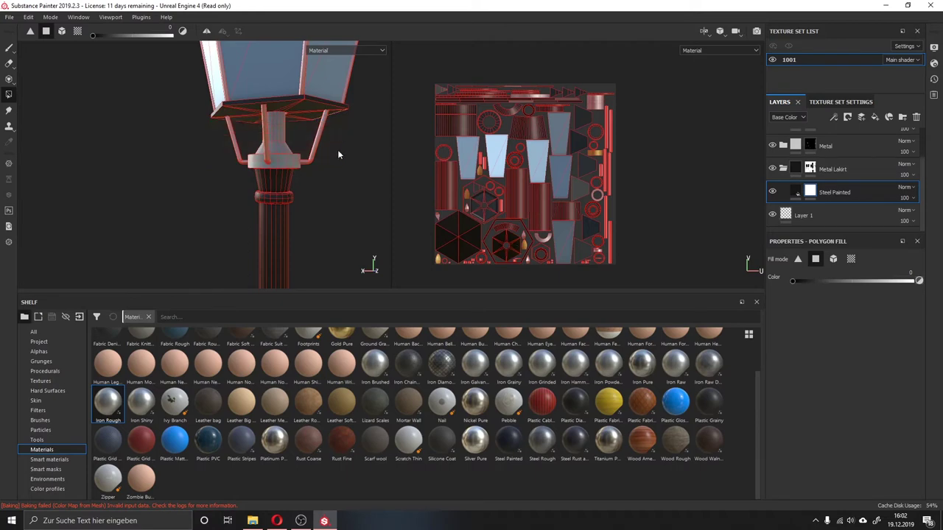
{"action": "mouse_move", "coordinate": [338, 149]}
{"action": "left_mouse_down", "text": "alt"}
{"action": "mouse_move", "coordinate": [280, 162]}
{"action": "mouse_move", "coordinate": [192, 137]}
{"action": "mouse_move", "coordinate": [187, 126]}
{"action": "mouse_move", "coordinate": [229, 122]}
{"action": "mouse_move", "coordinate": [272, 161]}
{"action": "mouse_move", "coordinate": [227, 109]}
{"action": "mouse_move", "coordinate": [243, 157]}
{"action": "mouse_move", "coordinate": [295, 209]}
{"action": "mouse_move", "coordinate": [298, 195]}
{"action": "mouse_move", "coordinate": [223, 229]}
{"action": "left_mouse_up", "text": "alt"}
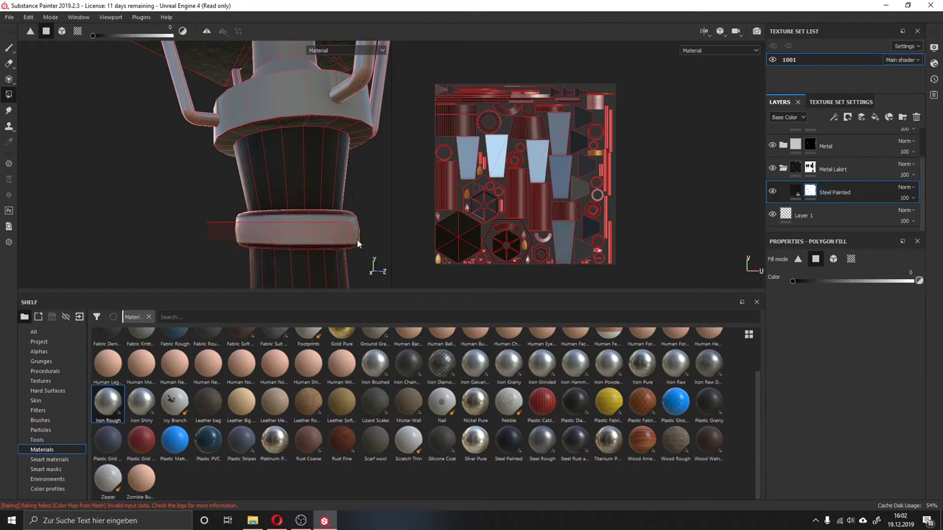
{"action": "left_click", "coordinate": [240, 195]}
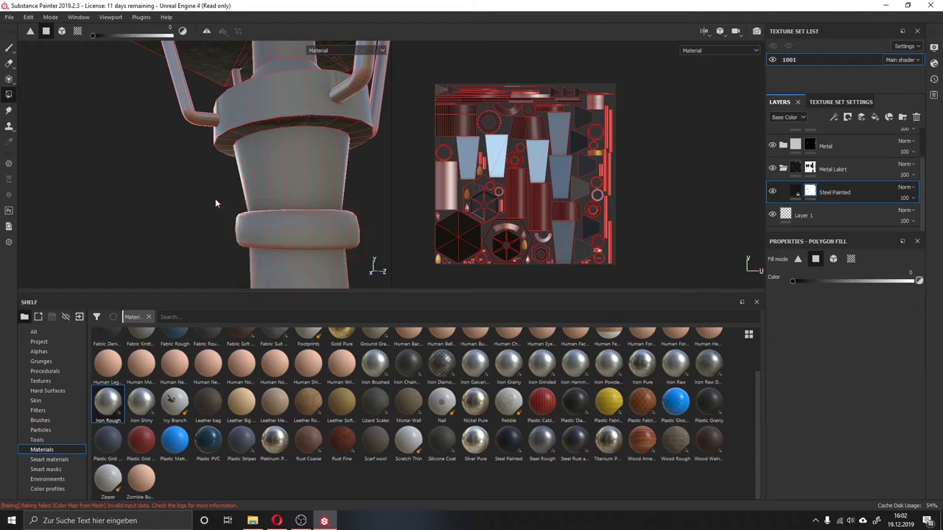
- Toggle the fill value between 1 and 0 to take the neck and lower cones out of the mask
{"action": "left_click_drag", "start_coordinate": [93, 35], "coordinate": [171, 34]}
{"action": "left_click", "coordinate": [350, 182]}
{"action": "left_click_drag", "start_coordinate": [351, 183], "coordinate": [368, 169], "text": "alt"}
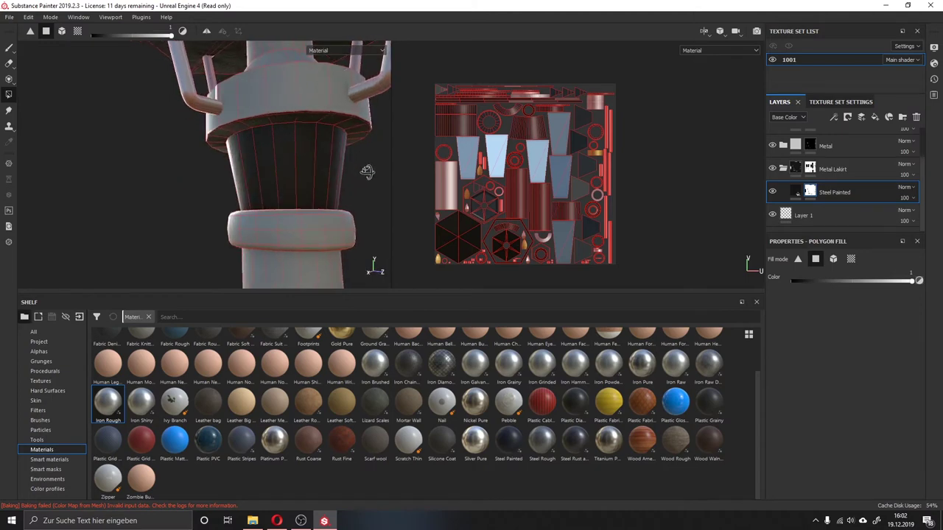
{"action": "left_click_drag", "start_coordinate": [170, 34], "coordinate": [73, 35]}
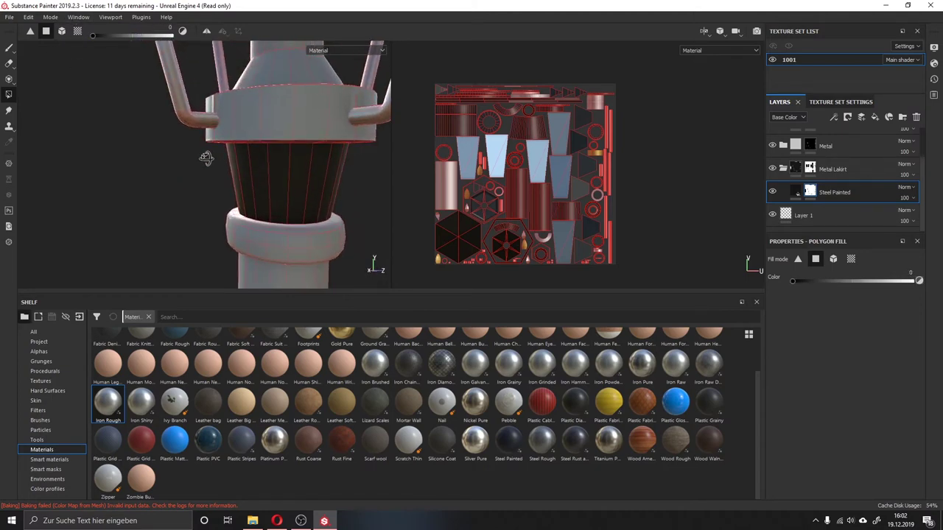
{"action": "left_click_drag", "start_coordinate": [332, 143], "coordinate": [355, 127], "text": "alt"}
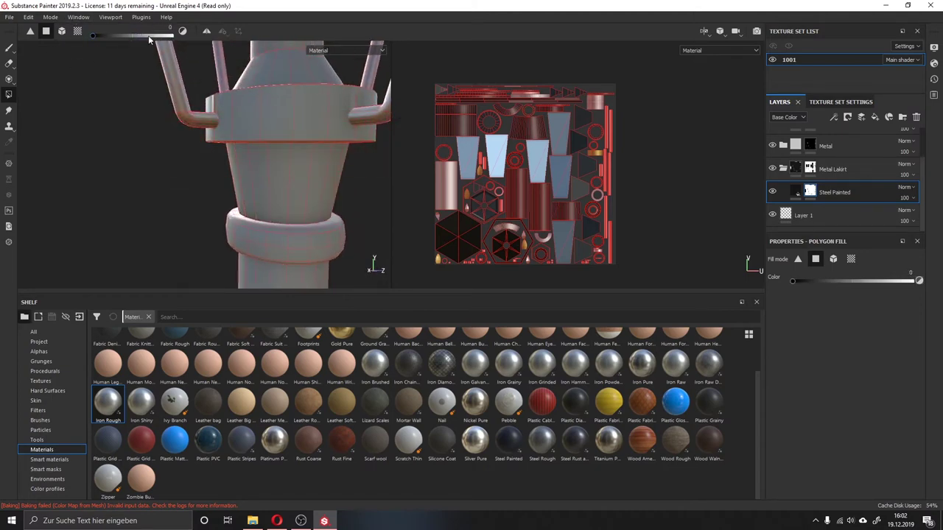
{"action": "left_click", "coordinate": [344, 174]}
{"action": "mouse_move", "coordinate": [343, 176]}
{"action": "middle_mouse_down", "text": "alt"}
{"action": "mouse_move", "coordinate": [429, 200]}
{"action": "mouse_move", "coordinate": [331, 184]}
{"action": "middle_mouse_up", "text": "alt"}
- With fill value 0, box-select the lamp column polygons to clear them from the mask
{"action": "scroll", "coordinate": [312, 205], "scroll_direction": "down", "scroll_amount": 5}
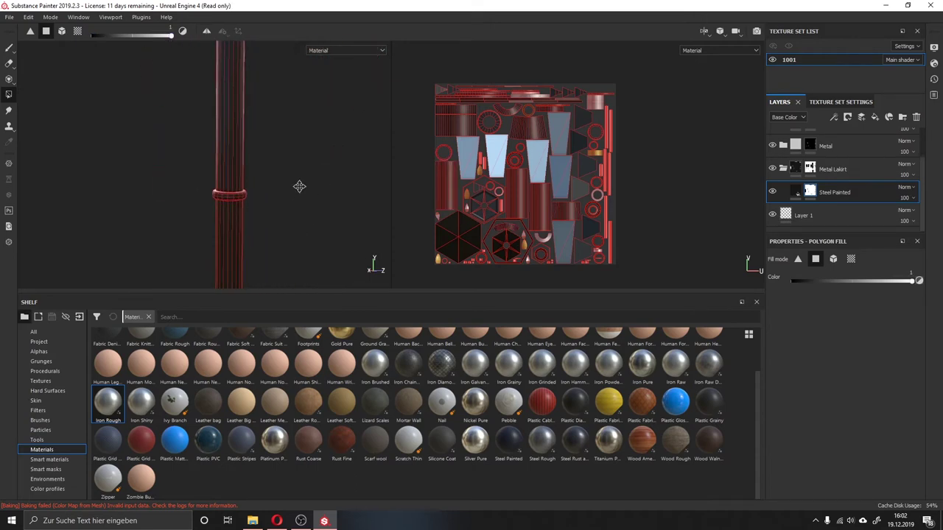
{"action": "scroll", "coordinate": [171, 138], "scroll_direction": "down", "scroll_amount": 2}
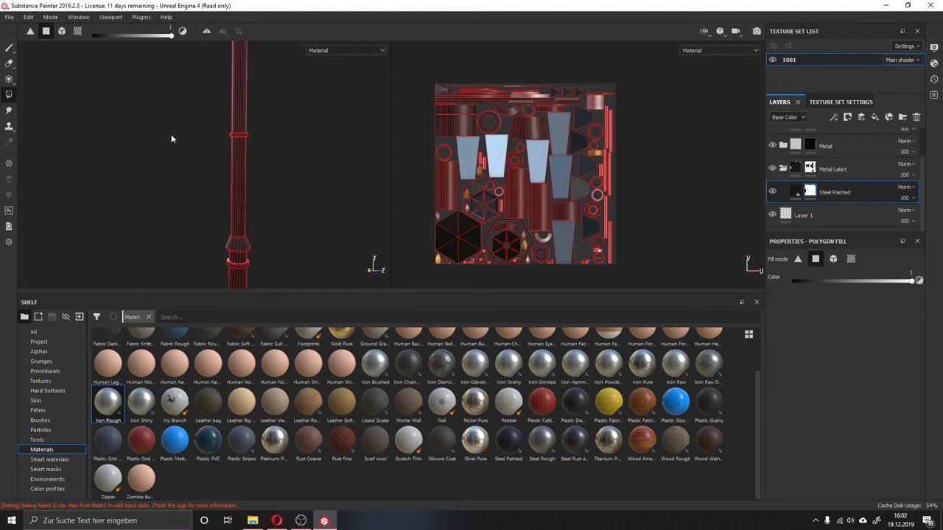
{"action": "scroll", "coordinate": [171, 139], "scroll_direction": "down", "scroll_amount": 2}
{"action": "scroll", "coordinate": [171, 139], "scroll_direction": "down", "scroll_amount": 1}
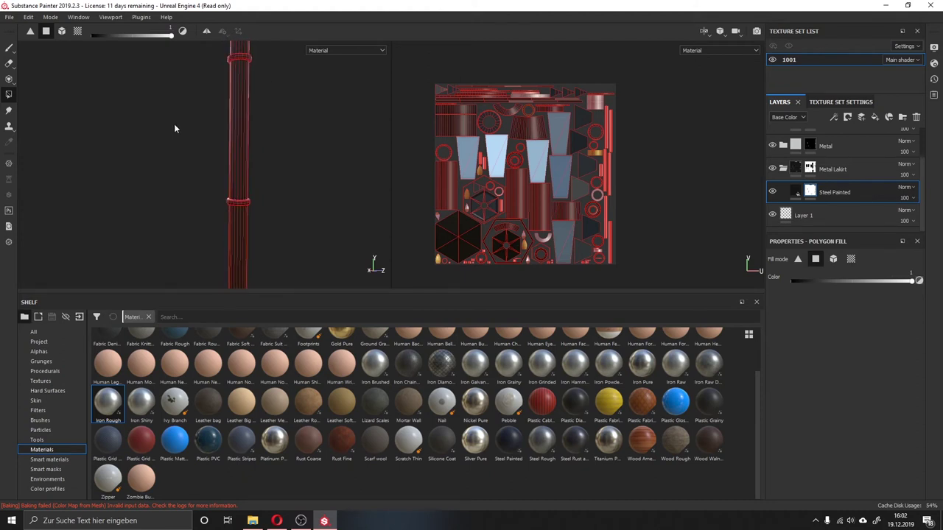
{"action": "middle_click_drag", "start_coordinate": [174, 124], "coordinate": [204, 225], "text": "alt"}
{"action": "scroll", "coordinate": [204, 225], "scroll_direction": "up", "scroll_amount": 2}
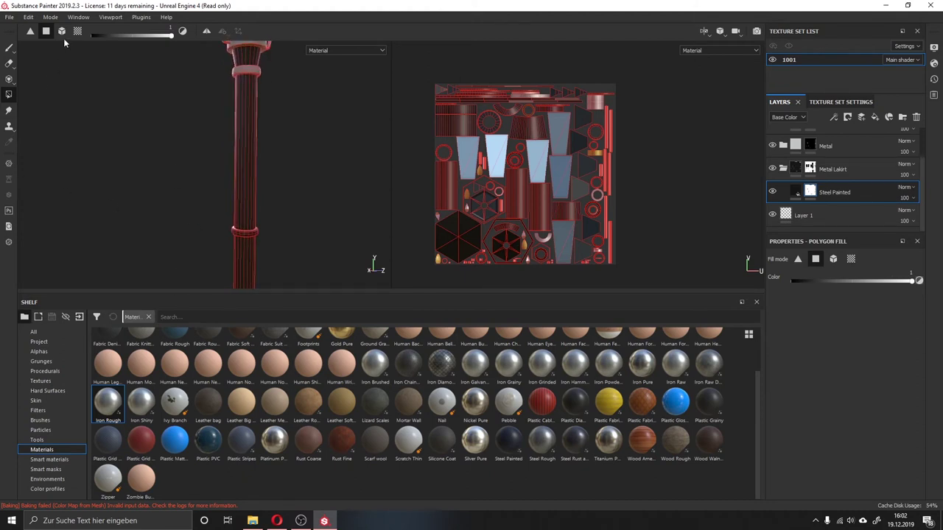
{"action": "left_click_drag", "start_coordinate": [139, 37], "coordinate": [72, 42]}
{"action": "mouse_move", "coordinate": [228, 136]}
{"action": "right_mouse_down", "text": "alt"}
{"action": "mouse_move", "coordinate": [261, 154]}
{"action": "mouse_move", "coordinate": [278, 179]}
{"action": "right_mouse_up", "text": "alt"}
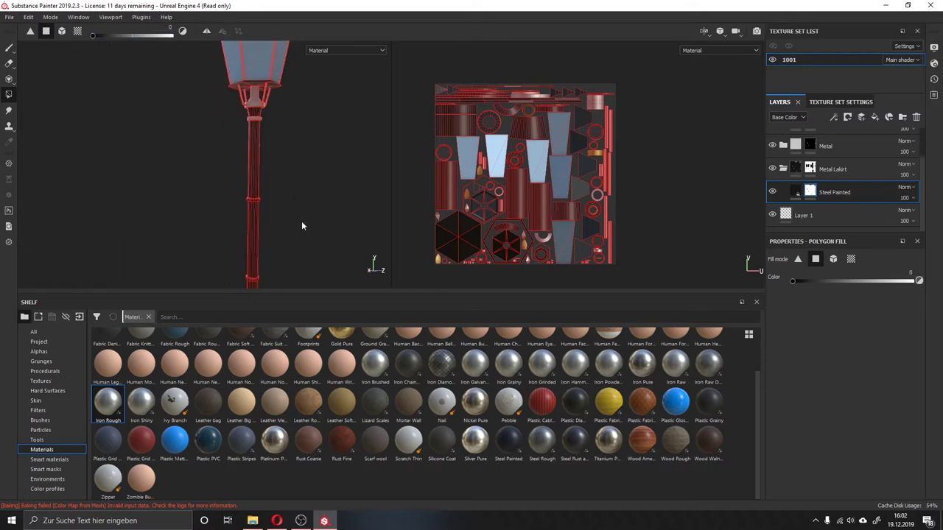
{"action": "right_click_drag", "start_coordinate": [320, 107], "coordinate": [297, 206], "text": "alt"}
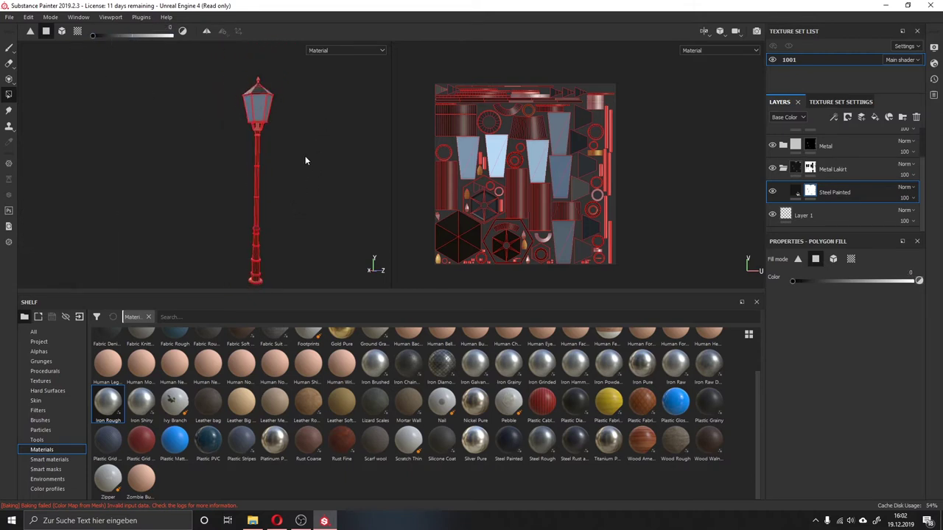
{"action": "left_click_drag", "start_coordinate": [296, 178], "coordinate": [246, 297]}
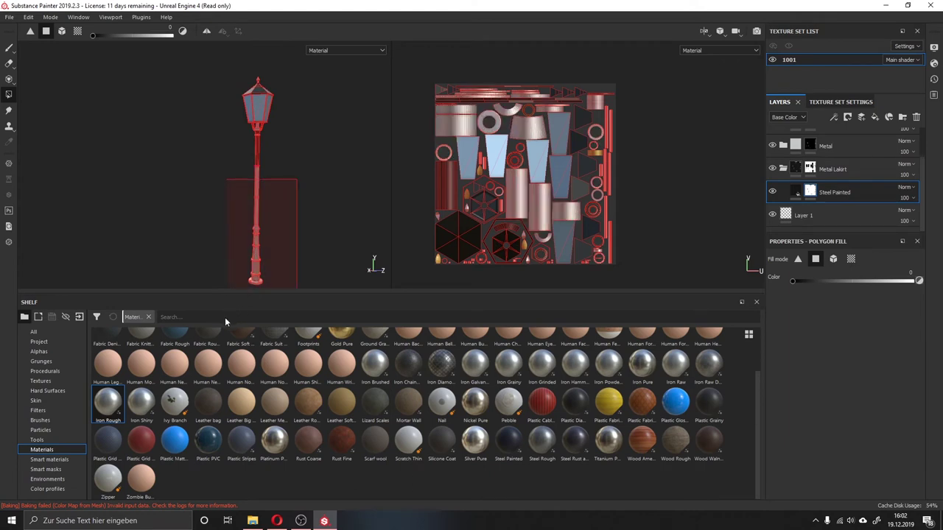
{"action": "mouse_move", "coordinate": [224, 281]}
{"action": "right_mouse_down", "text": "alt"}
{"action": "mouse_move", "coordinate": [243, 116]}
{"action": "mouse_move", "coordinate": [238, 173]}
{"action": "mouse_move", "coordinate": [293, 226]}
{"action": "right_mouse_up", "text": "alt"}
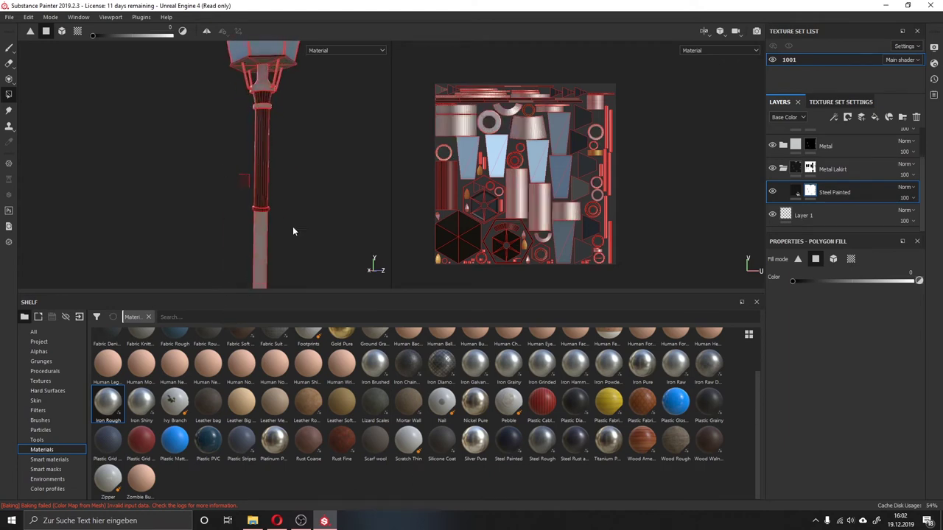
- With fill value 1, box-fill the middle, lower shaft, ring band and base of the column
{"action": "left_click", "coordinate": [171, 35]}
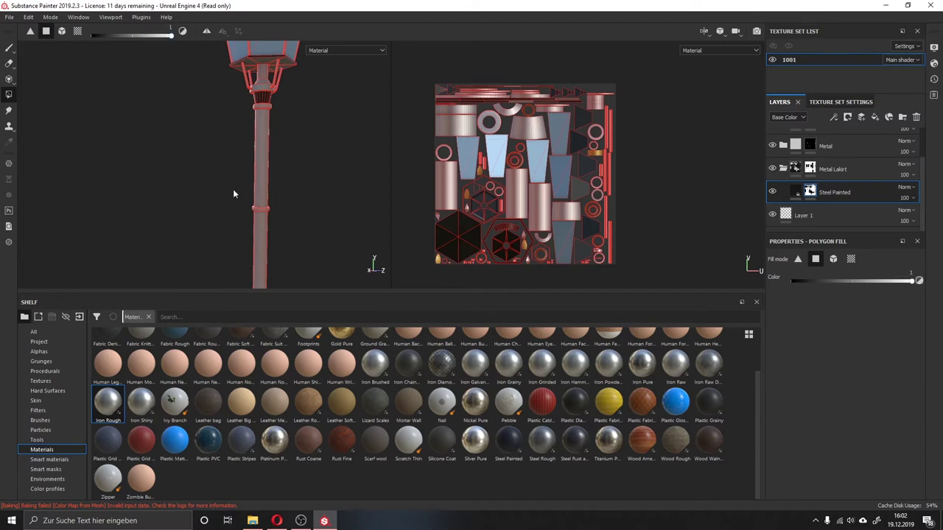
{"action": "left_click_drag", "start_coordinate": [233, 189], "coordinate": [344, 209]}
{"action": "left_click_drag", "start_coordinate": [319, 243], "coordinate": [251, 221]}
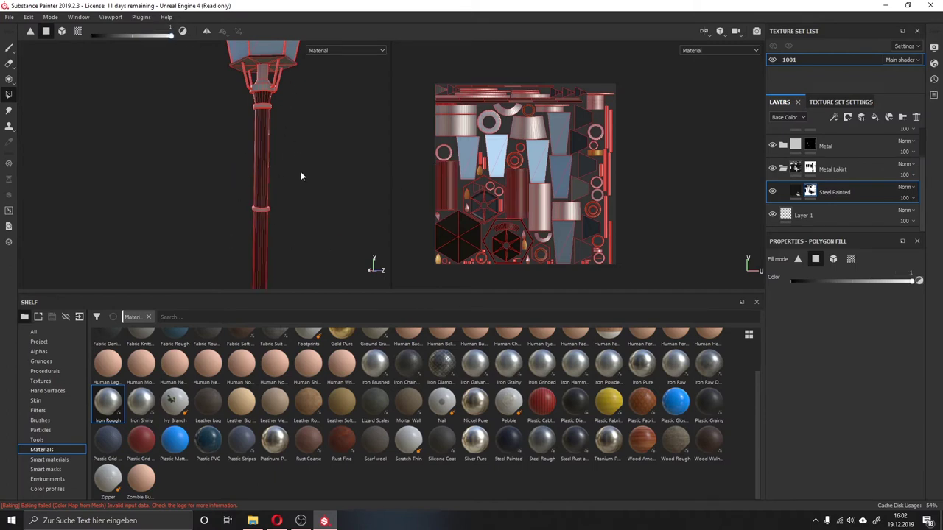
{"action": "mouse_move", "coordinate": [303, 183]}
{"action": "middle_mouse_down", "text": "alt"}
{"action": "mouse_move", "coordinate": [324, 145]}
{"action": "mouse_move", "coordinate": [287, 98]}
{"action": "middle_mouse_up", "text": "alt"}
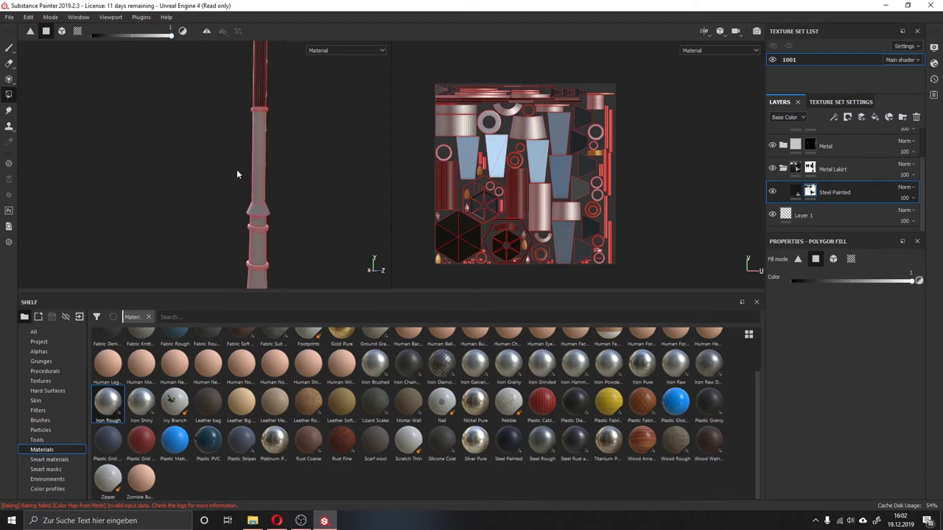
{"action": "left_click_drag", "start_coordinate": [240, 171], "coordinate": [290, 219]}
{"action": "middle_click_drag", "start_coordinate": [290, 220], "coordinate": [236, 154], "text": "alt"}
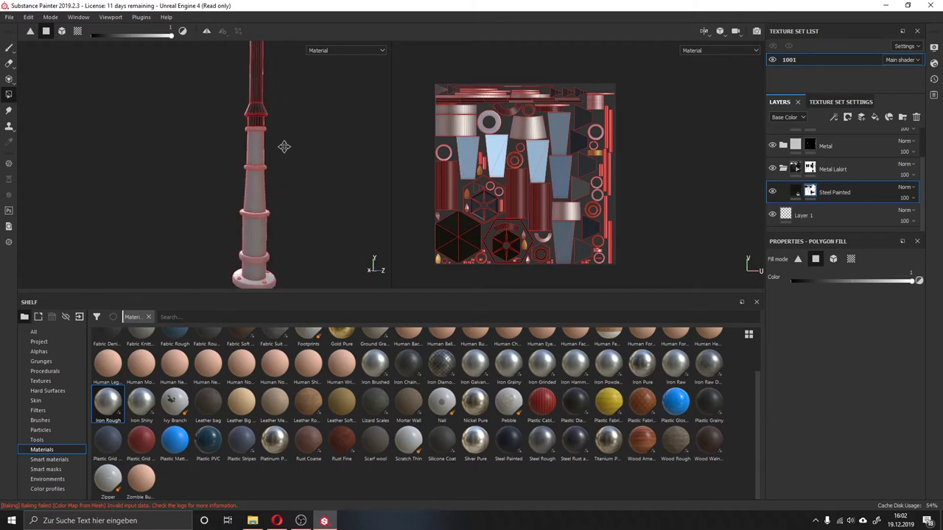
{"action": "left_click_drag", "start_coordinate": [228, 145], "coordinate": [293, 146]}
{"action": "left_click_drag", "start_coordinate": [235, 185], "coordinate": [274, 186]}
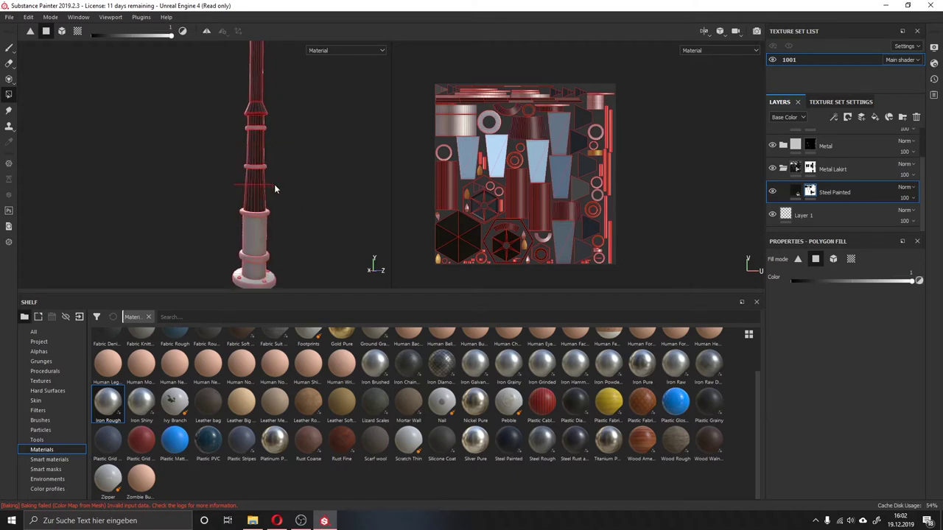
{"action": "mouse_move", "coordinate": [286, 252]}
{"action": "middle_mouse_down", "text": "alt"}
{"action": "mouse_move", "coordinate": [191, 138]}
{"action": "mouse_move", "coordinate": [191, 146]}
{"action": "middle_mouse_up", "text": "alt"}
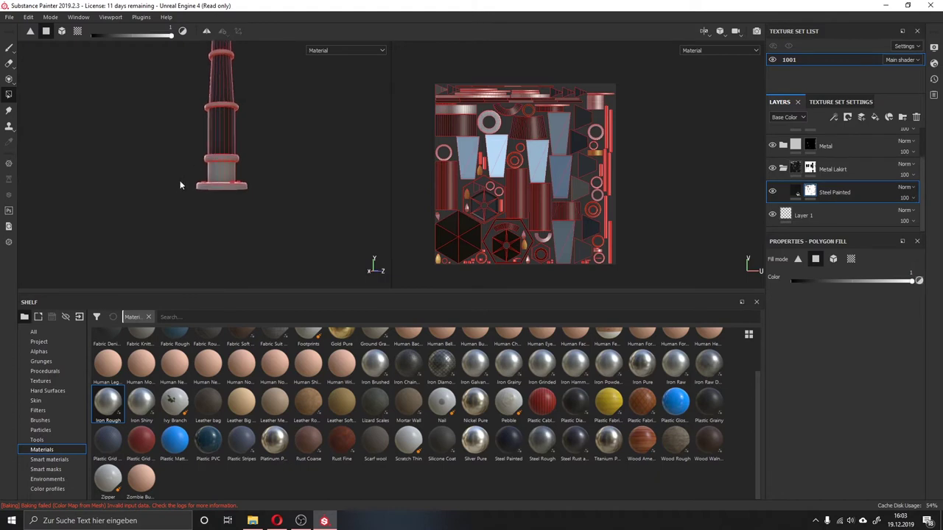
{"action": "left_click_drag", "start_coordinate": [183, 181], "coordinate": [337, 230]}
{"action": "mouse_move", "coordinate": [222, 216]}
{"action": "left_mouse_down", "text": "alt"}
{"action": "mouse_move", "coordinate": [213, 187]}
{"action": "mouse_move", "coordinate": [233, 106]}
{"action": "left_mouse_up", "text": "alt"}
- Duplicate Steel Painted with Ctrl+D and add a Levels effect to the copy's mask
{"action": "left_click", "coordinate": [793, 192]}
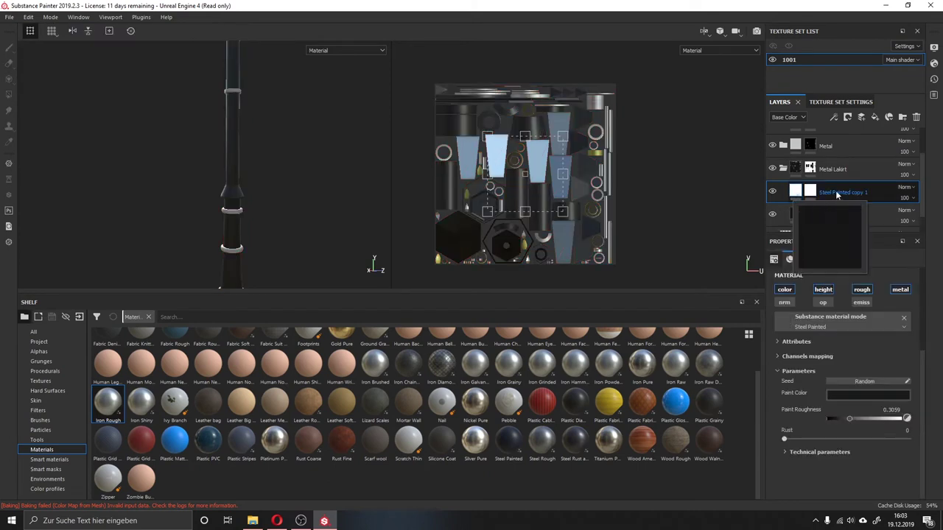
{"action": "key", "text": "ctrl+d"}
{"action": "left_click", "coordinate": [810, 192]}
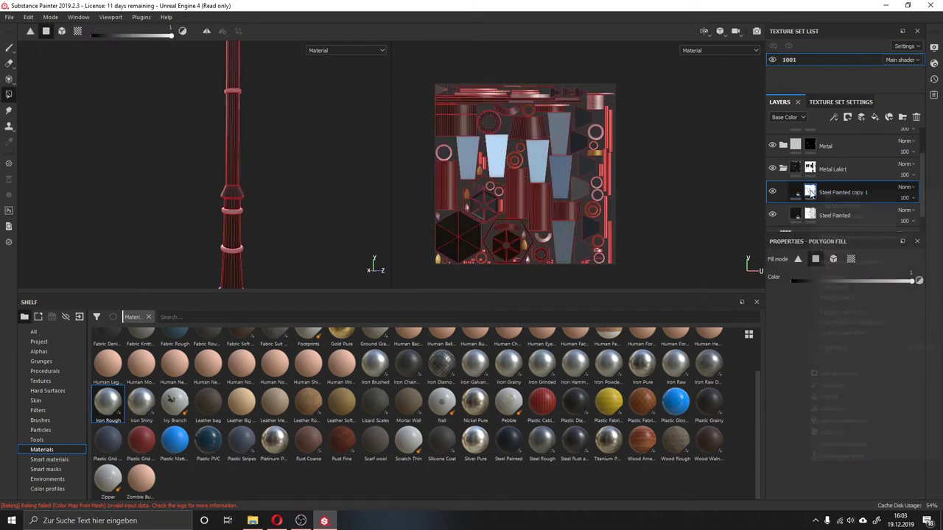
{"action": "right_click", "coordinate": [810, 193]}
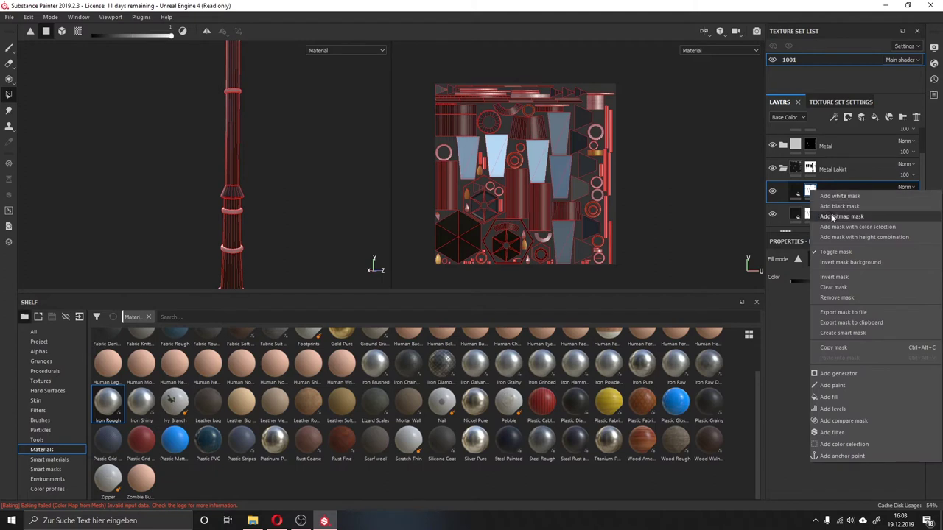
{"action": "left_click", "coordinate": [850, 277]}
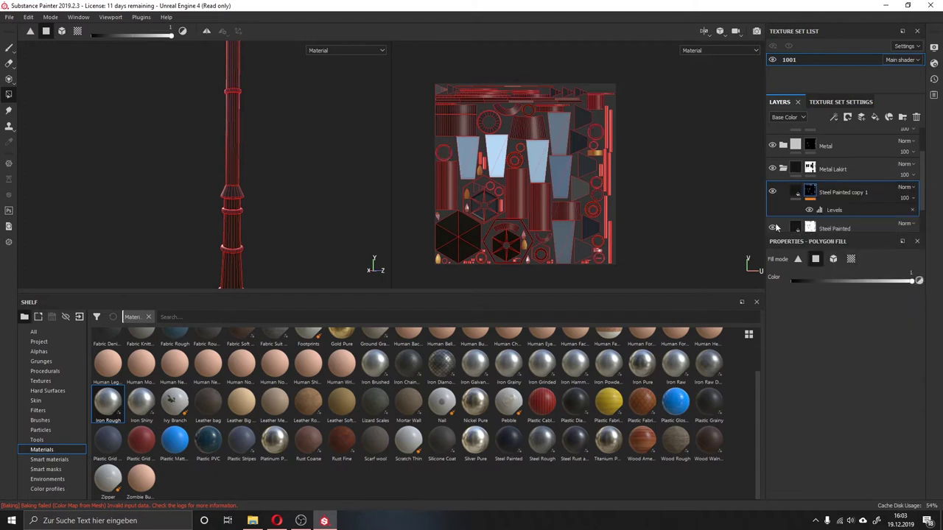
{"action": "left_click_drag", "start_coordinate": [310, 110], "coordinate": [265, 190], "text": "alt"}
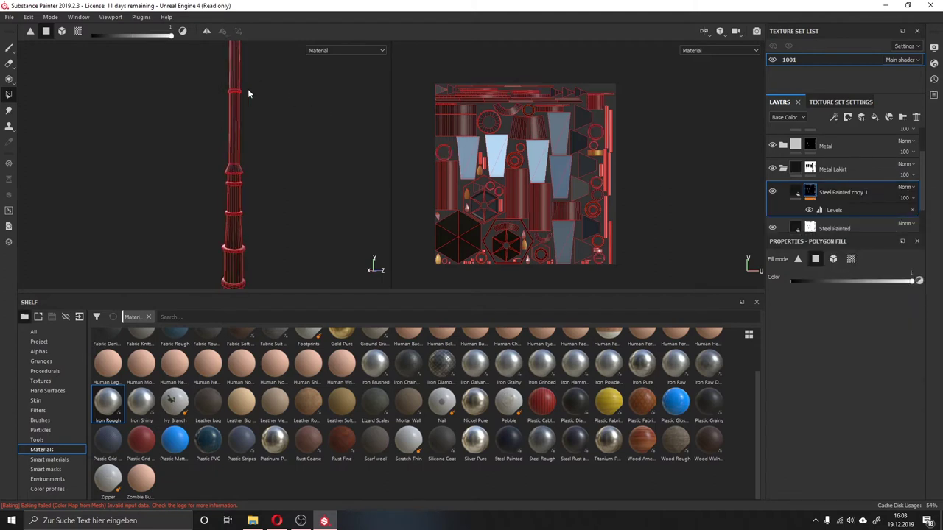
{"action": "left_click", "coordinate": [790, 188]}
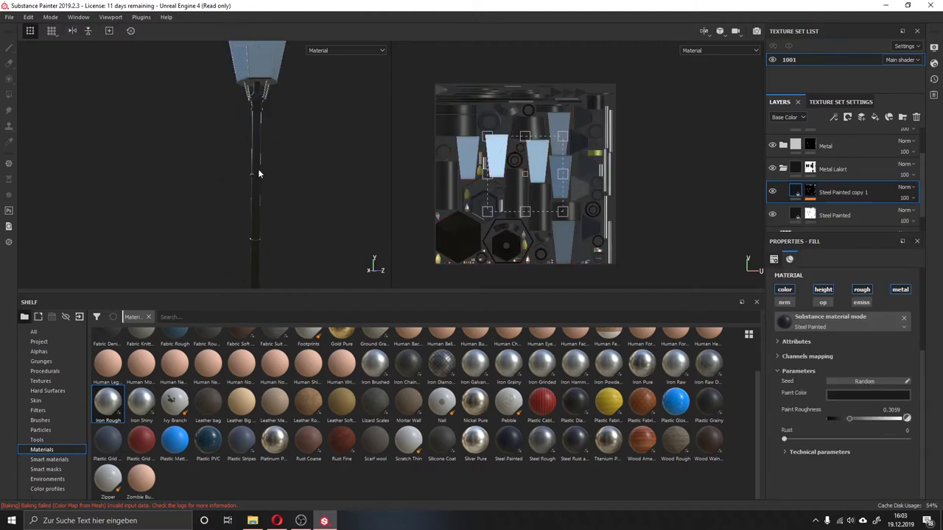
- Raise Steel Painted copy 1's paint roughness to about 0.39
{"action": "scroll", "coordinate": [259, 174], "scroll_direction": "up", "scroll_amount": 3}
{"action": "scroll", "coordinate": [274, 182], "scroll_direction": "up", "scroll_amount": 3}
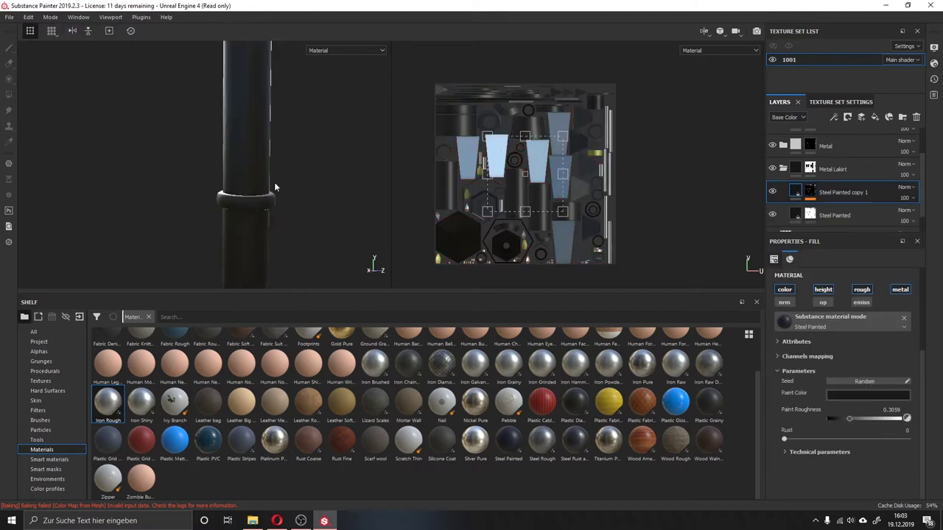
{"action": "left_click", "coordinate": [856, 419]}
{"action": "mouse_move", "coordinate": [275, 217]}
{"action": "left_mouse_down", "text": "alt"}
{"action": "mouse_move", "coordinate": [323, 179]}
{"action": "mouse_move", "coordinate": [335, 214]}
{"action": "left_mouse_up", "text": "alt"}
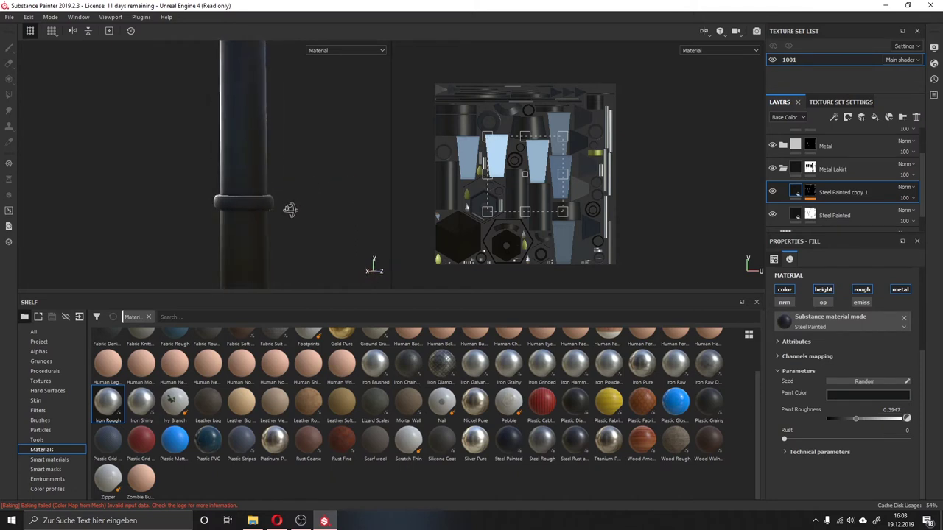
- Preview the Roughness channel in the viewports, then switch back to the Material view
{"action": "left_click", "coordinate": [346, 50]}
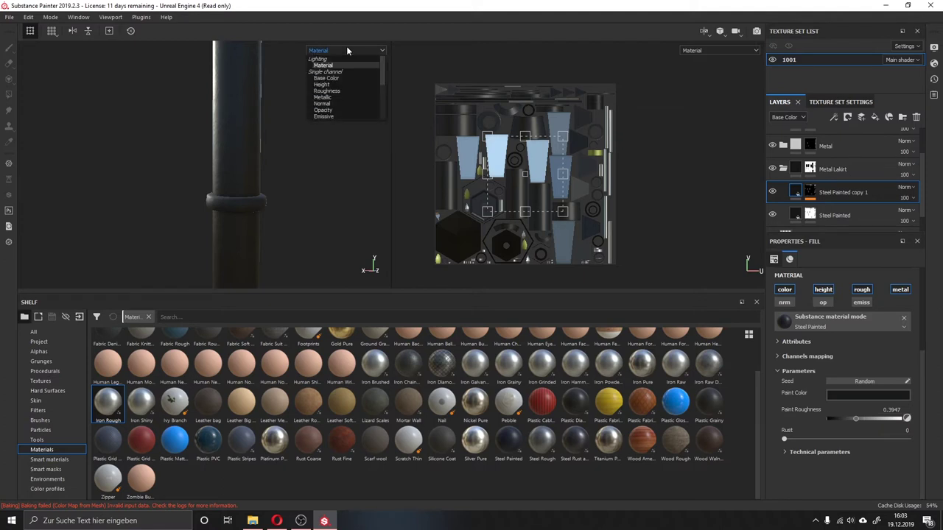
{"action": "left_click", "coordinate": [338, 92]}
{"action": "mouse_move", "coordinate": [258, 123]}
{"action": "left_mouse_down", "text": "alt"}
{"action": "mouse_move", "coordinate": [363, 137]}
{"action": "mouse_move", "coordinate": [221, 162]}
{"action": "mouse_move", "coordinate": [263, 158]}
{"action": "mouse_move", "coordinate": [225, 186]}
{"action": "left_mouse_up", "text": "alt"}
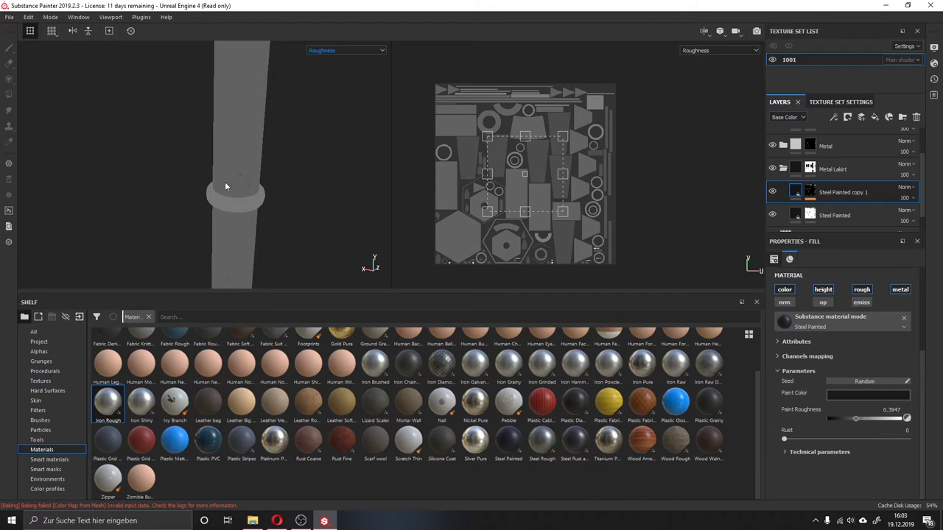
{"action": "left_click", "coordinate": [346, 51]}
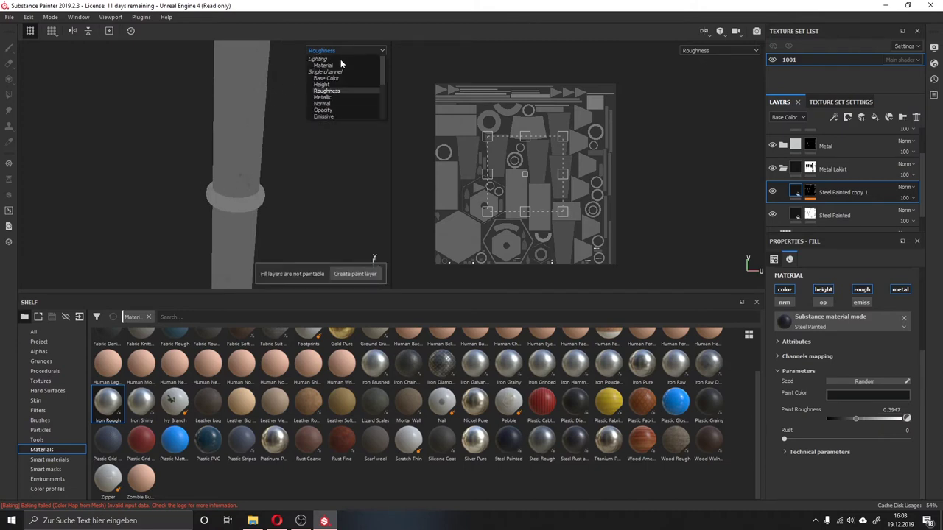
{"action": "left_click", "coordinate": [340, 64]}
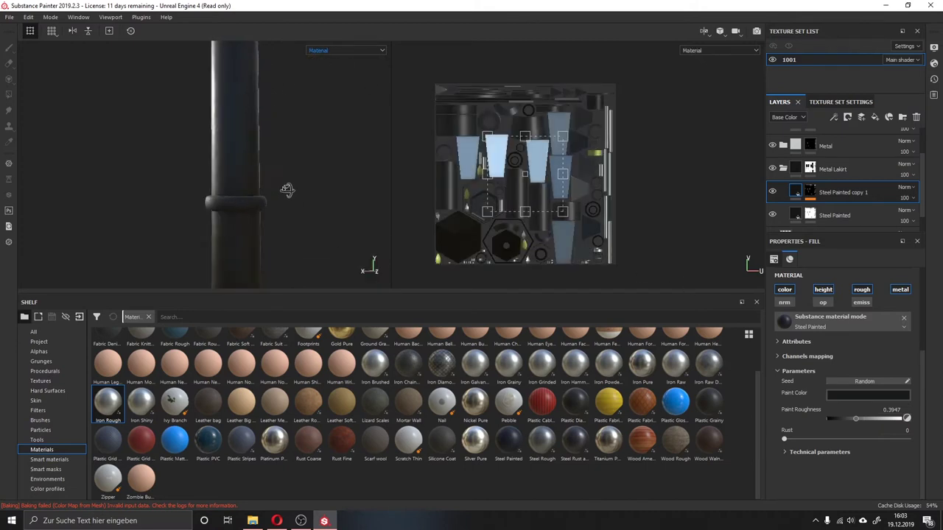
{"action": "left_click_drag", "start_coordinate": [386, 240], "coordinate": [413, 221], "text": "alt"}
- Raise the paint colour's value slightly to lighten the painted steel on the copy
{"action": "left_click", "coordinate": [872, 396]}
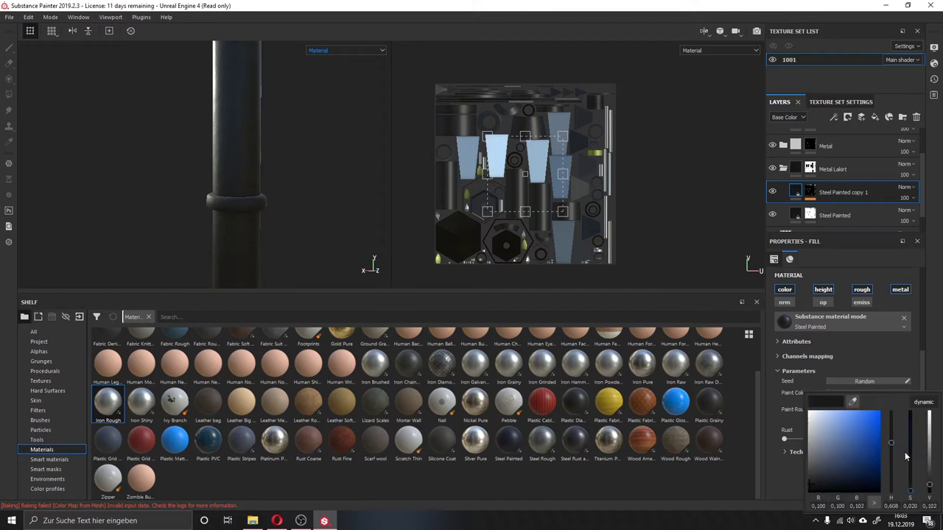
{"action": "left_click_drag", "start_coordinate": [929, 489], "coordinate": [927, 486]}
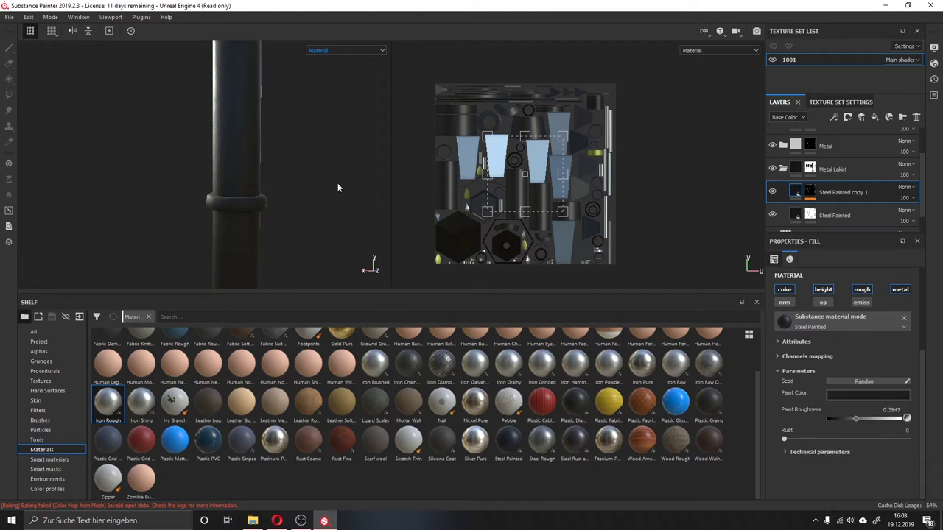
{"action": "left_click_drag", "start_coordinate": [320, 164], "coordinate": [355, 193], "text": "alt"}
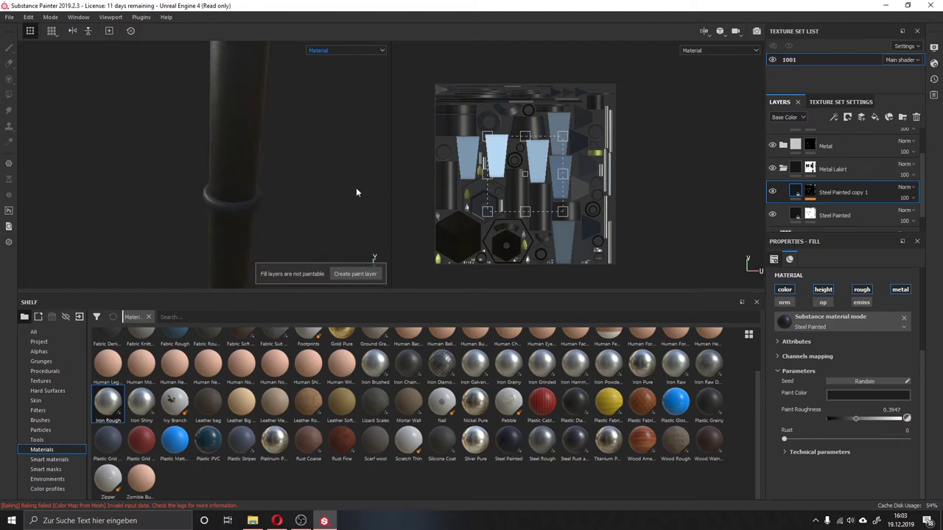
{"action": "scroll", "coordinate": [357, 189], "scroll_direction": "down", "scroll_amount": 5}
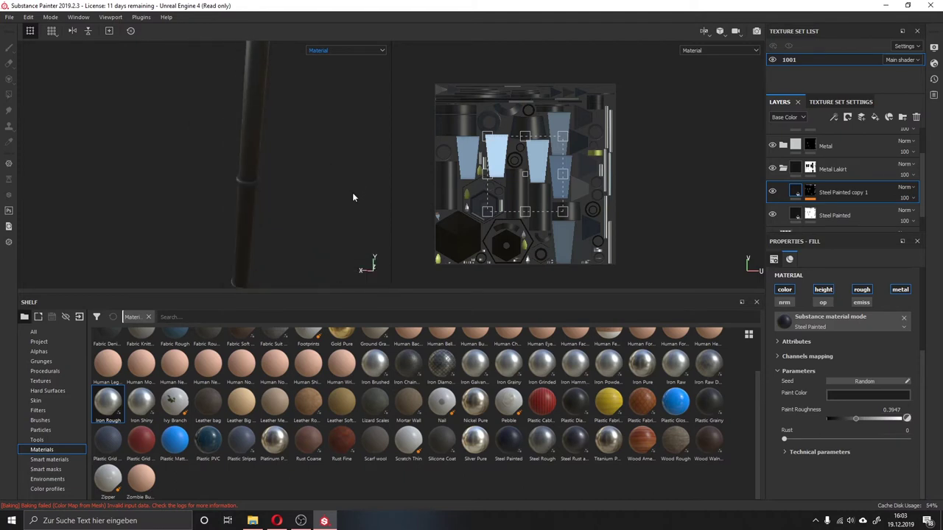
{"action": "left_click_drag", "start_coordinate": [352, 198], "coordinate": [329, 152], "text": "alt"}
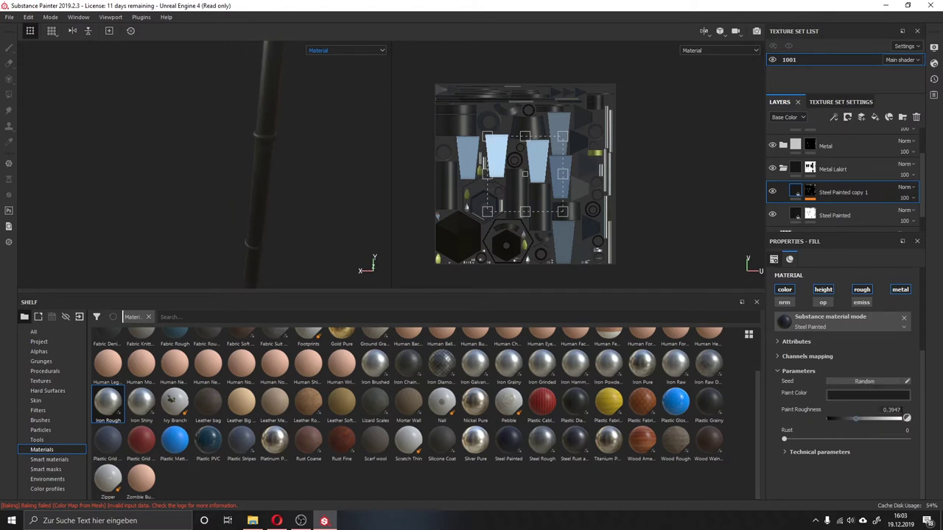
- Reopen the paint colour and orbit along the pole and lamp head to check the result
{"action": "left_click", "coordinate": [902, 394]}
{"action": "left_click_drag", "start_coordinate": [310, 199], "coordinate": [254, 193], "text": "alt"}
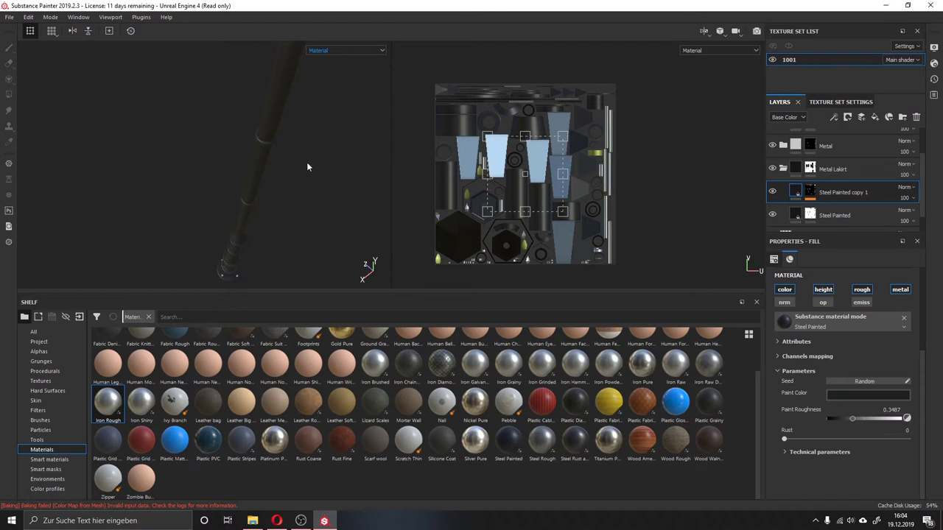
{"action": "mouse_move", "coordinate": [308, 167]}
{"action": "left_mouse_down", "text": "alt"}
{"action": "mouse_move", "coordinate": [302, 191]}
{"action": "mouse_move", "coordinate": [258, 137]}
{"action": "mouse_move", "coordinate": [220, 234]}
{"action": "mouse_move", "coordinate": [232, 147]}
{"action": "mouse_move", "coordinate": [258, 131]}
{"action": "mouse_move", "coordinate": [247, 154]}
{"action": "left_mouse_up", "text": "alt"}
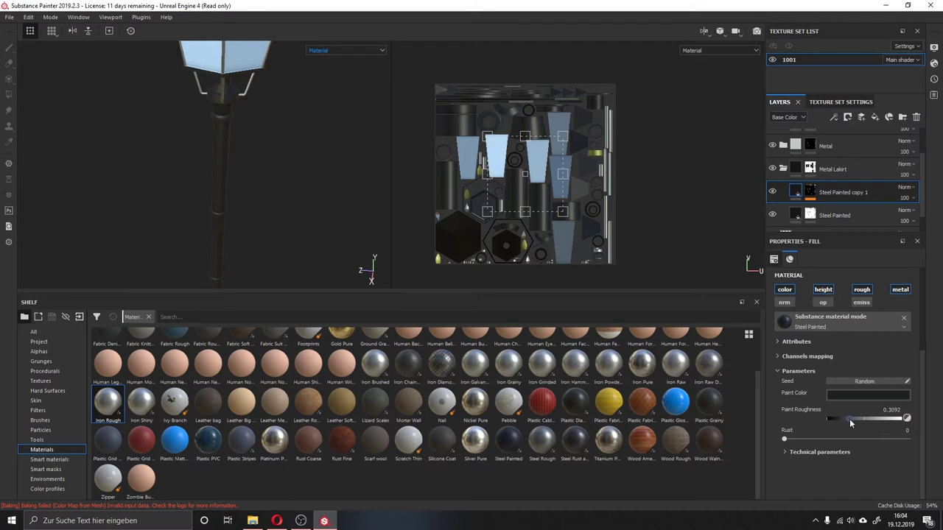
{"action": "mouse_move", "coordinate": [395, 182]}
{"action": "left_mouse_down", "text": "alt"}
{"action": "mouse_move", "coordinate": [341, 271]}
{"action": "mouse_move", "coordinate": [308, 190]}
{"action": "left_mouse_up", "text": "alt"}
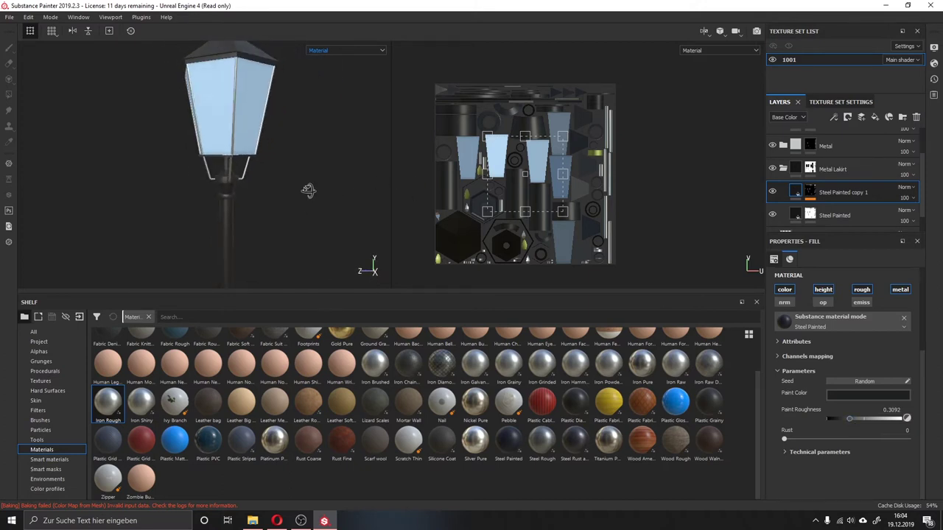
{"action": "mouse_move", "coordinate": [244, 179]}
{"action": "left_mouse_down", "text": "alt"}
{"action": "mouse_move", "coordinate": [303, 193]}
{"action": "mouse_move", "coordinate": [385, 152]}
{"action": "left_mouse_up", "text": "alt"}
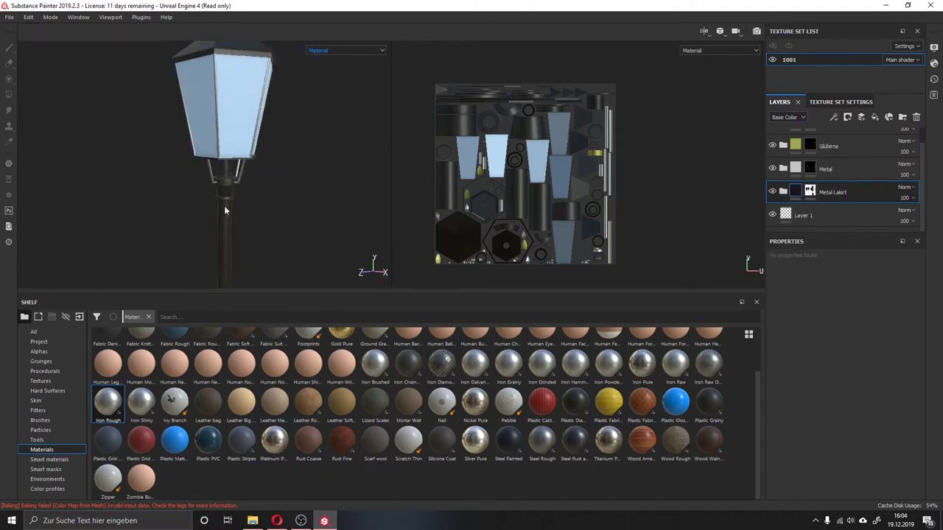
- Select Iron Rough in the Metal folder and set its roughness to 0.2416 in Roughness view
{"action": "left_click", "coordinate": [782, 168]}
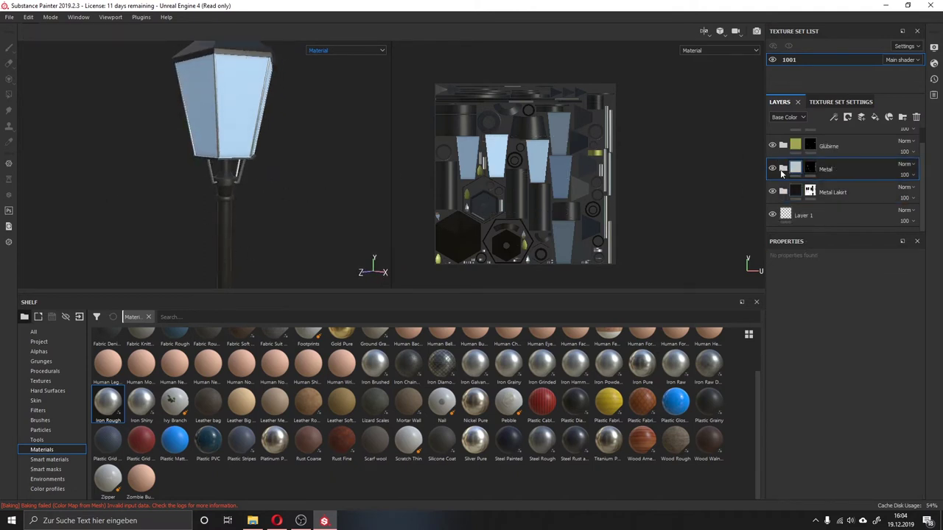
{"action": "left_click", "coordinate": [807, 193]}
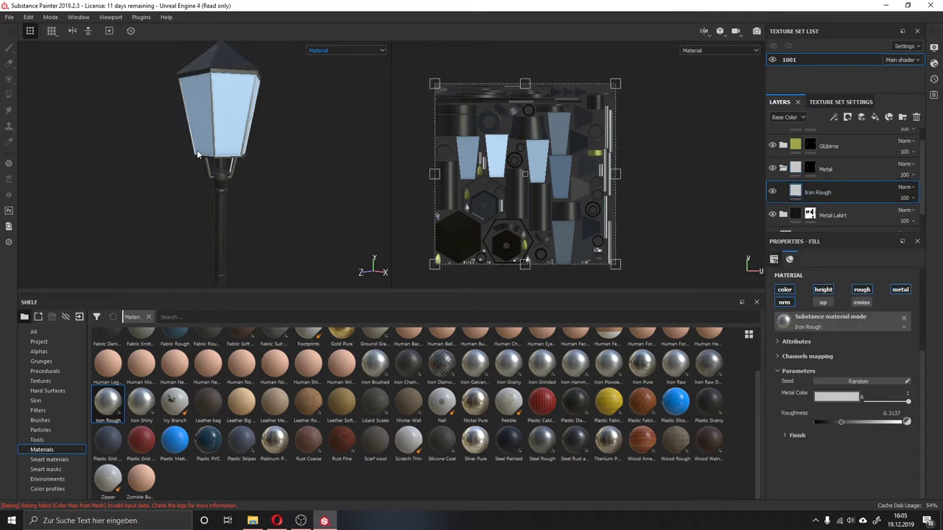
{"action": "scroll", "coordinate": [206, 171], "scroll_direction": "up", "scroll_amount": 2}
{"action": "scroll", "coordinate": [206, 172], "scroll_direction": "up", "scroll_amount": 3}
{"action": "scroll", "coordinate": [207, 174], "scroll_direction": "down", "scroll_amount": 2}
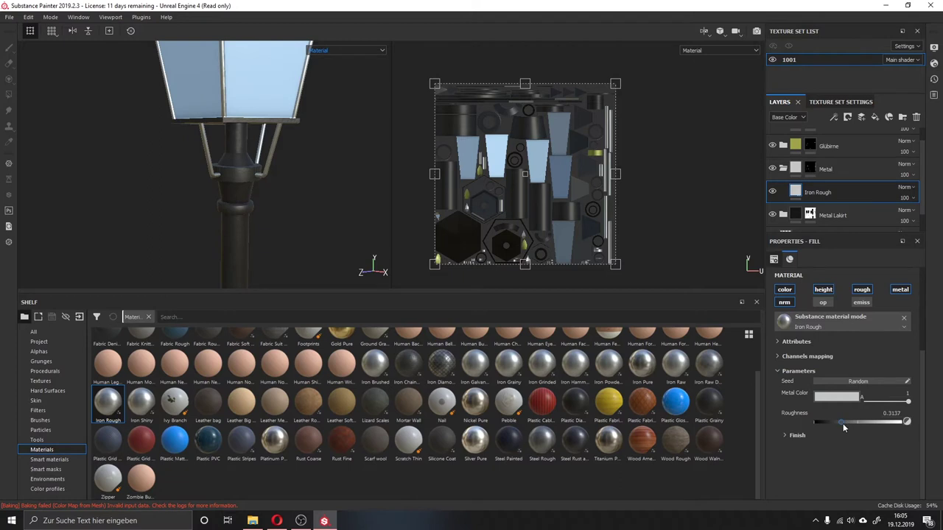
{"action": "left_click", "coordinate": [361, 50]}
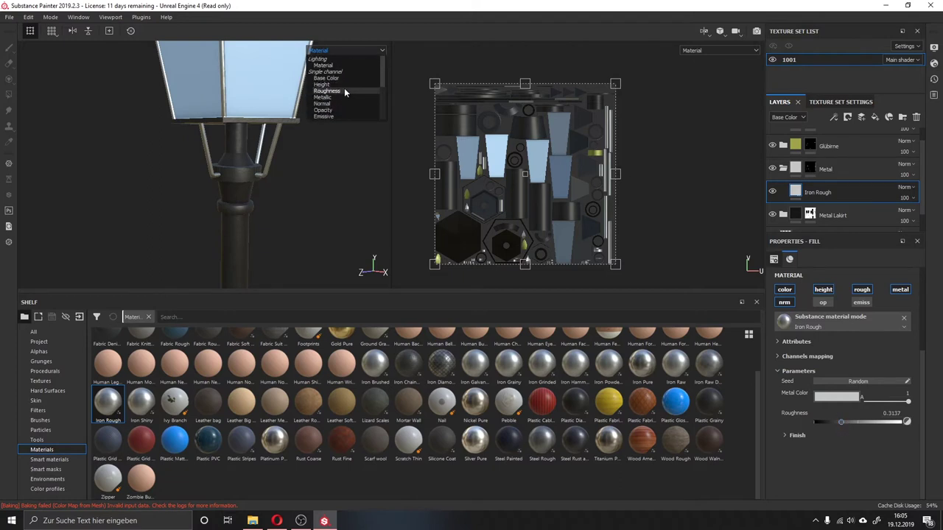
{"action": "left_click", "coordinate": [327, 91]}
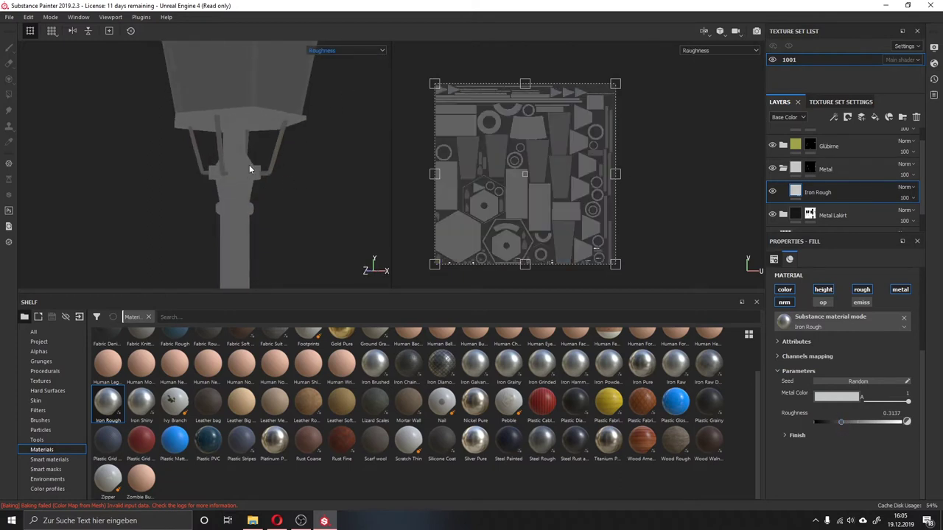
{"action": "left_click_drag", "start_coordinate": [233, 248], "coordinate": [498, 249], "text": "alt"}
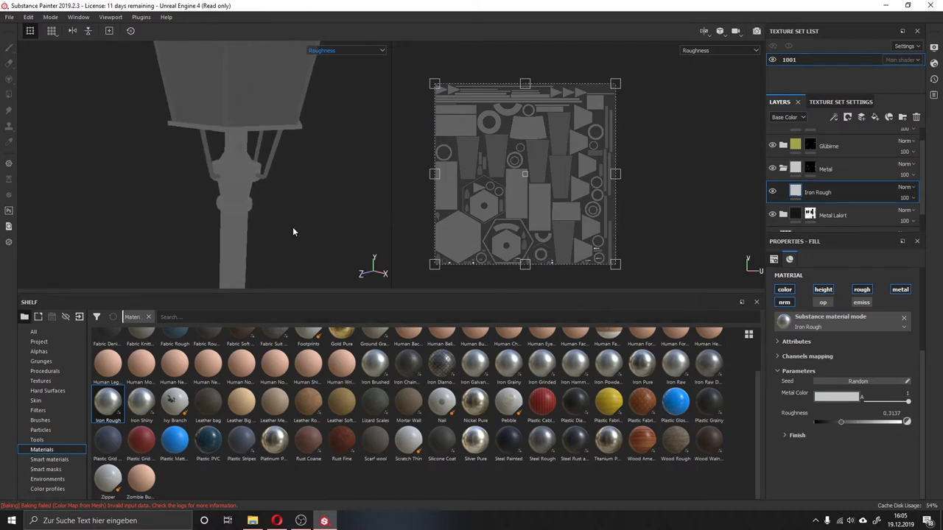
{"action": "left_click_drag", "start_coordinate": [292, 232], "coordinate": [267, 161], "text": "alt"}
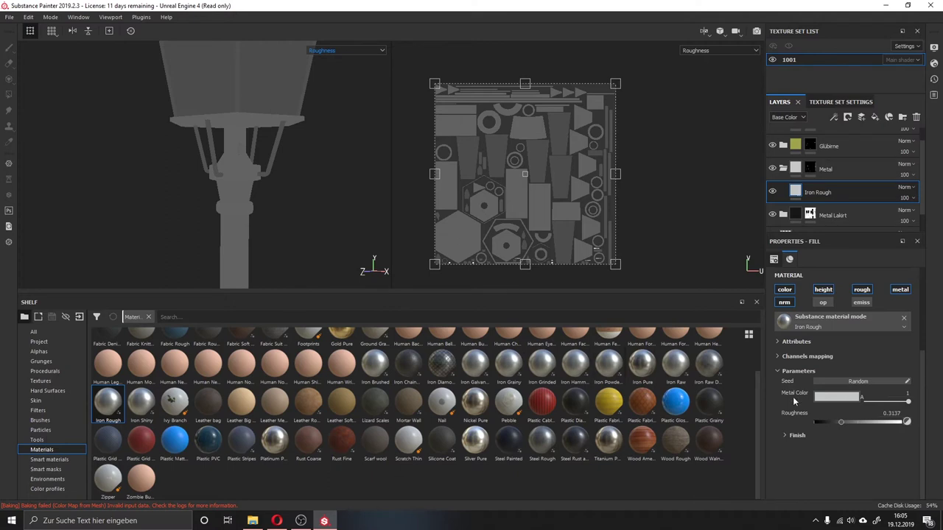
{"action": "left_click_drag", "start_coordinate": [837, 419], "coordinate": [834, 420]}
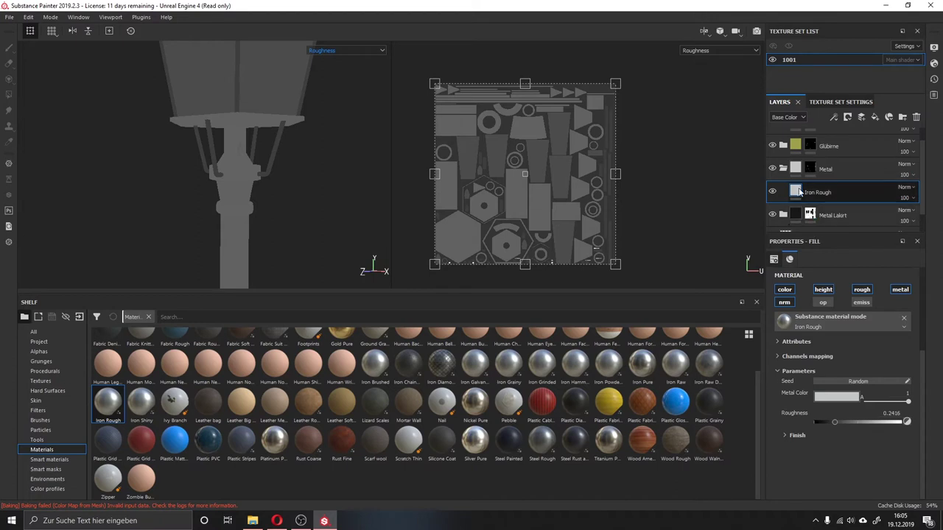
- Return to Material view and make Iron Rough's metal colour a dark bluish grey
{"action": "left_click", "coordinate": [343, 50]}
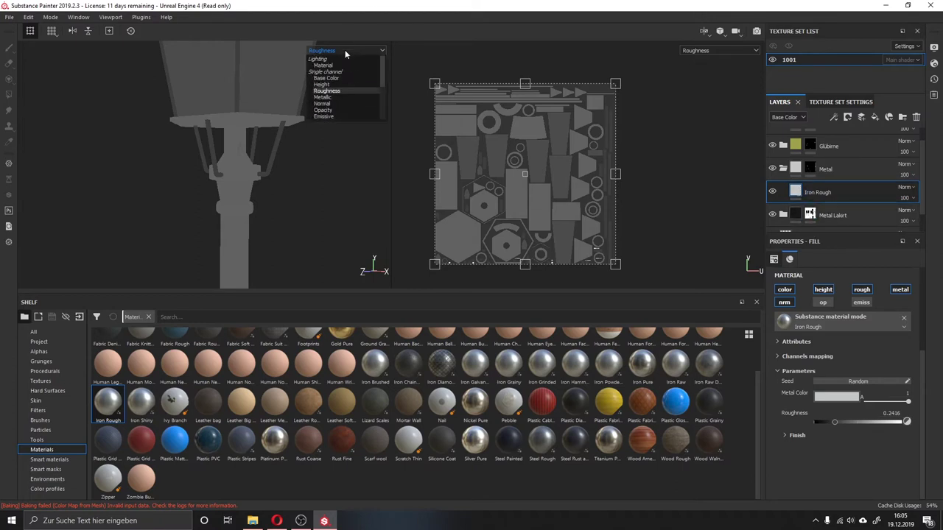
{"action": "left_click", "coordinate": [347, 63]}
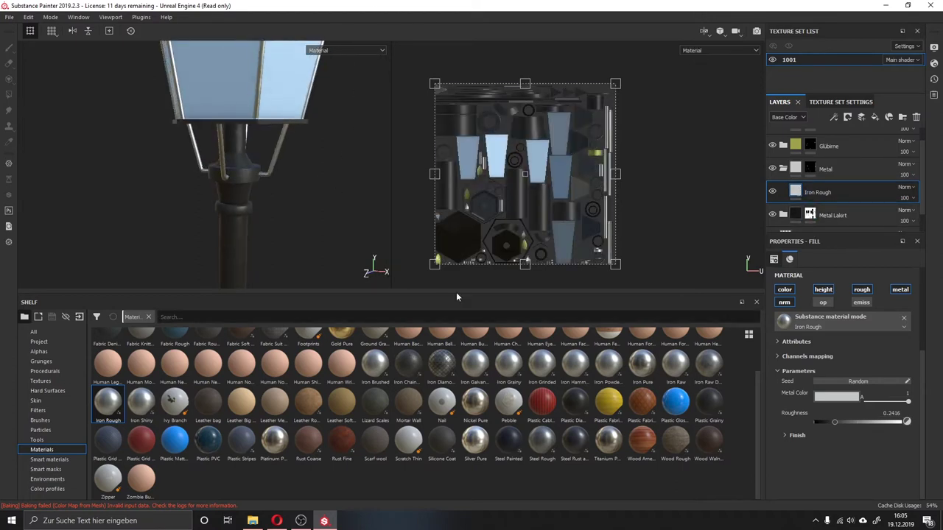
{"action": "left_click", "coordinate": [826, 398]}
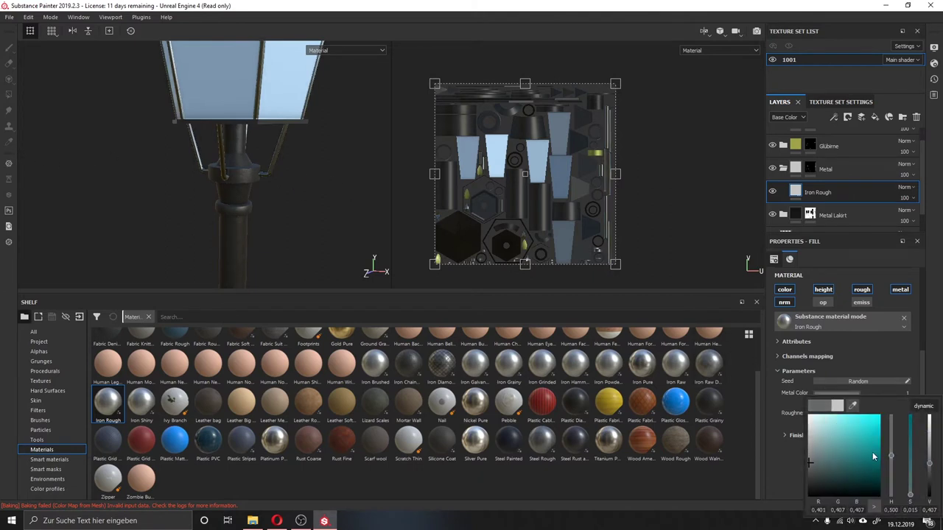
{"action": "left_click", "coordinate": [820, 462]}
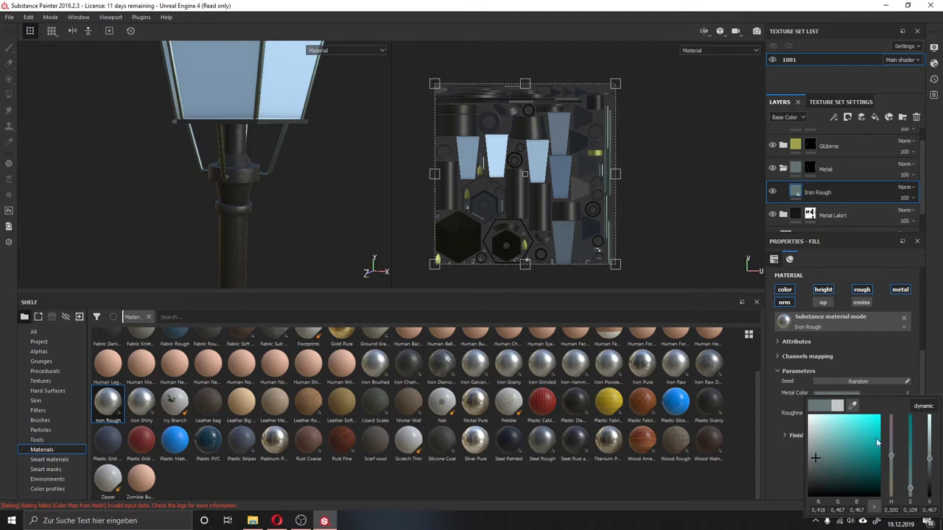
{"action": "left_click_drag", "start_coordinate": [890, 455], "coordinate": [890, 441]}
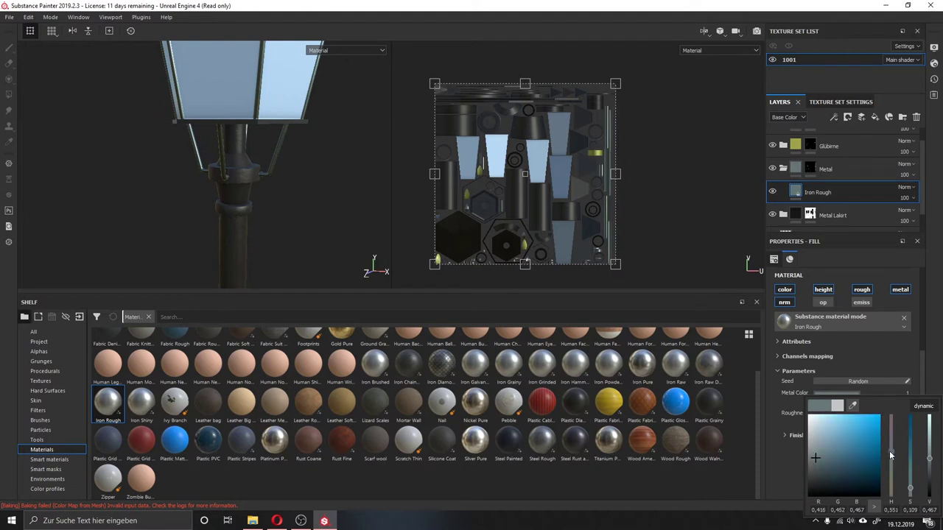
{"action": "left_click", "coordinate": [931, 481]}
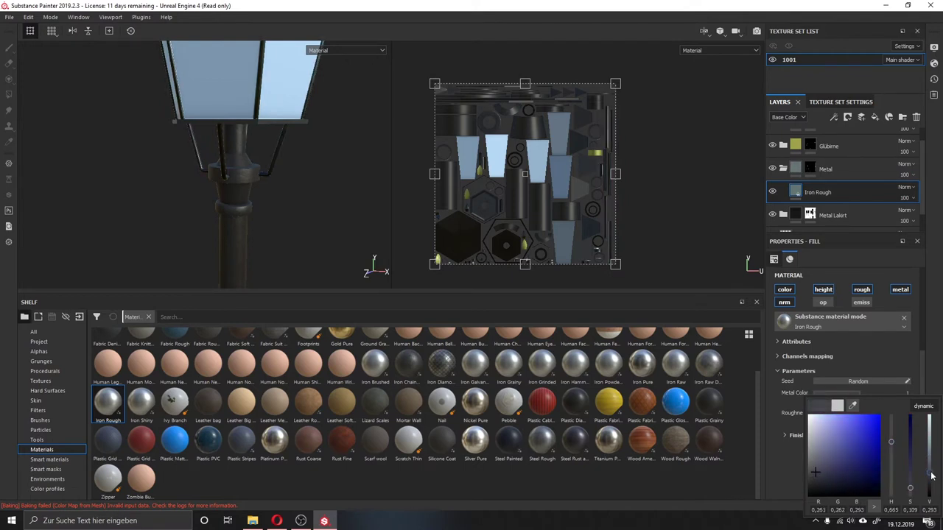
{"action": "mouse_move", "coordinate": [278, 180]}
{"action": "left_mouse_down", "text": "alt"}
{"action": "mouse_move", "coordinate": [373, 194]}
{"action": "mouse_move", "coordinate": [394, 184]}
{"action": "mouse_move", "coordinate": [399, 146]}
{"action": "mouse_move", "coordinate": [382, 135]}
{"action": "mouse_move", "coordinate": [192, 130]}
{"action": "mouse_move", "coordinate": [251, 147]}
{"action": "left_mouse_up", "text": "alt"}
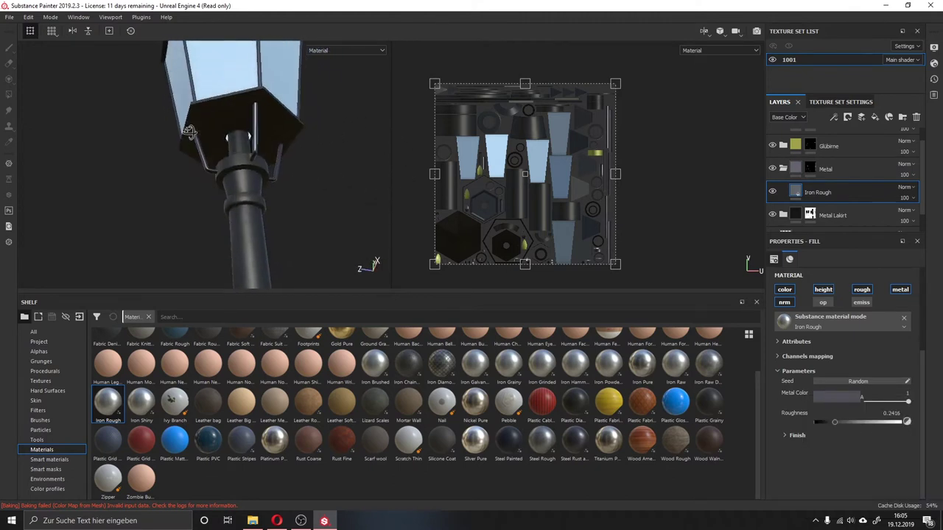
- Orbit and zoom around the lamp to a close frontal view of the lantern
{"action": "scroll", "coordinate": [294, 154], "scroll_direction": "down", "scroll_amount": 5}
{"action": "scroll", "coordinate": [309, 162], "scroll_direction": "up", "scroll_amount": 6}
{"action": "scroll", "coordinate": [314, 164], "scroll_direction": "up", "scroll_amount": 3}
{"action": "mouse_move", "coordinate": [313, 164]}
{"action": "left_mouse_down", "text": "alt"}
{"action": "mouse_move", "coordinate": [202, 158]}
{"action": "mouse_move", "coordinate": [229, 186]}
{"action": "mouse_move", "coordinate": [288, 159]}
{"action": "left_mouse_up", "text": "alt"}
{"action": "scroll", "coordinate": [515, 255], "scroll_direction": "up", "scroll_amount": 2}
{"action": "scroll", "coordinate": [515, 255], "scroll_direction": "up", "scroll_amount": 2}
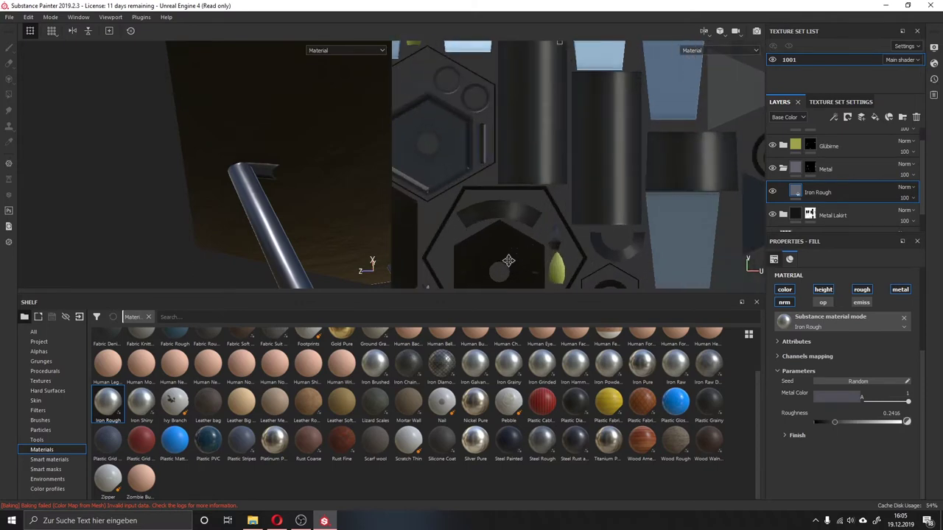
{"action": "scroll", "coordinate": [508, 235], "scroll_direction": "up", "scroll_amount": 2}
{"action": "scroll", "coordinate": [492, 164], "scroll_direction": "up", "scroll_amount": 2}
{"action": "scroll", "coordinate": [451, 142], "scroll_direction": "up", "scroll_amount": 1}
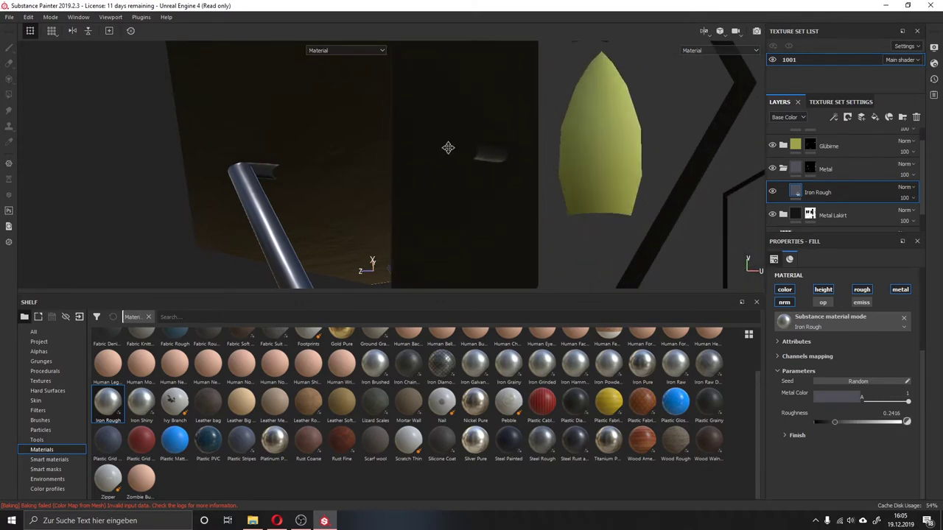
{"action": "scroll", "coordinate": [505, 156], "scroll_direction": "down", "scroll_amount": 2}
{"action": "scroll", "coordinate": [507, 158], "scroll_direction": "down", "scroll_amount": 1}
{"action": "scroll", "coordinate": [506, 158], "scroll_direction": "up", "scroll_amount": 1}
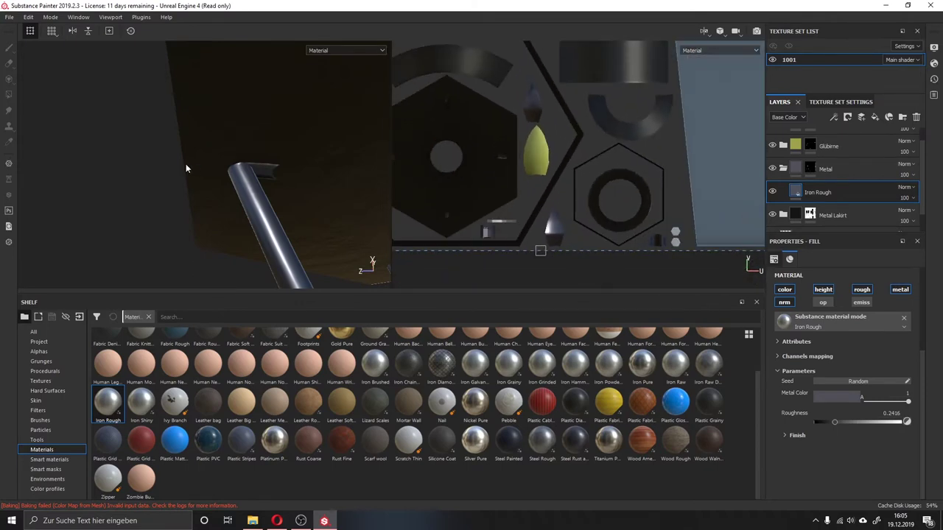
{"action": "mouse_move", "coordinate": [186, 163]}
{"action": "left_mouse_down", "text": "alt"}
{"action": "mouse_move", "coordinate": [226, 164]}
{"action": "mouse_move", "coordinate": [214, 199]}
{"action": "mouse_move", "coordinate": [257, 173]}
{"action": "mouse_move", "coordinate": [316, 193]}
{"action": "mouse_move", "coordinate": [262, 176]}
{"action": "mouse_move", "coordinate": [270, 168]}
{"action": "mouse_move", "coordinate": [301, 191]}
{"action": "mouse_move", "coordinate": [259, 164]}
{"action": "mouse_move", "coordinate": [221, 165]}
{"action": "mouse_move", "coordinate": [215, 177]}
{"action": "left_mouse_up", "text": "alt"}
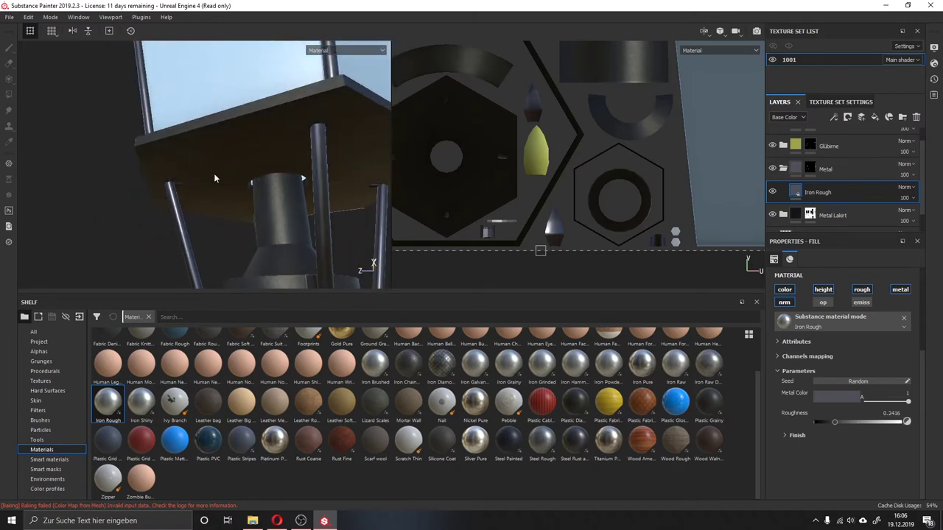
{"action": "mouse_move", "coordinate": [215, 177]}
{"action": "left_mouse_down", "text": "alt"}
{"action": "mouse_move", "coordinate": [220, 185]}
{"action": "mouse_move", "coordinate": [204, 177]}
{"action": "mouse_move", "coordinate": [207, 202]}
{"action": "mouse_move", "coordinate": [301, 214]}
{"action": "left_mouse_up", "text": "alt"}
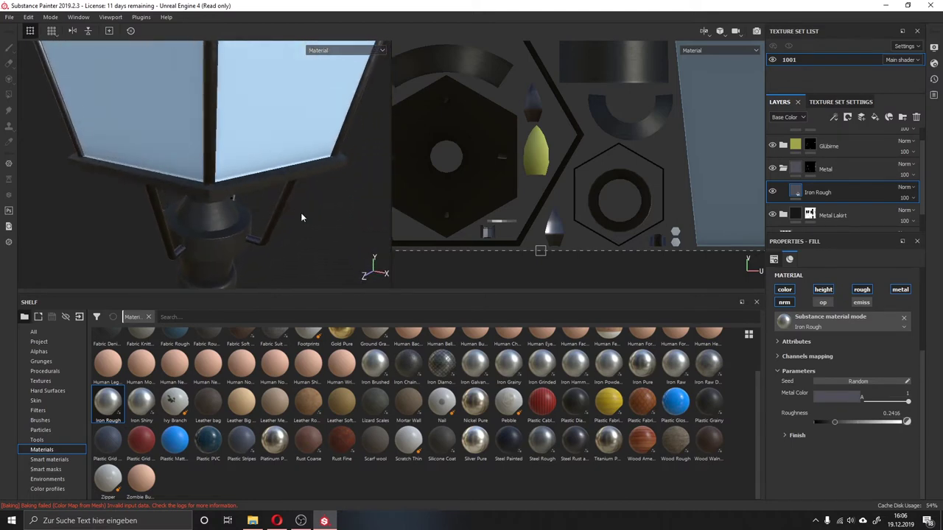
{"action": "mouse_move", "coordinate": [232, 189]}
{"action": "left_mouse_down", "text": "alt"}
{"action": "mouse_move", "coordinate": [207, 179]}
{"action": "mouse_move", "coordinate": [206, 160]}
{"action": "mouse_move", "coordinate": [208, 206]}
{"action": "mouse_move", "coordinate": [205, 189]}
{"action": "left_mouse_up", "text": "alt"}
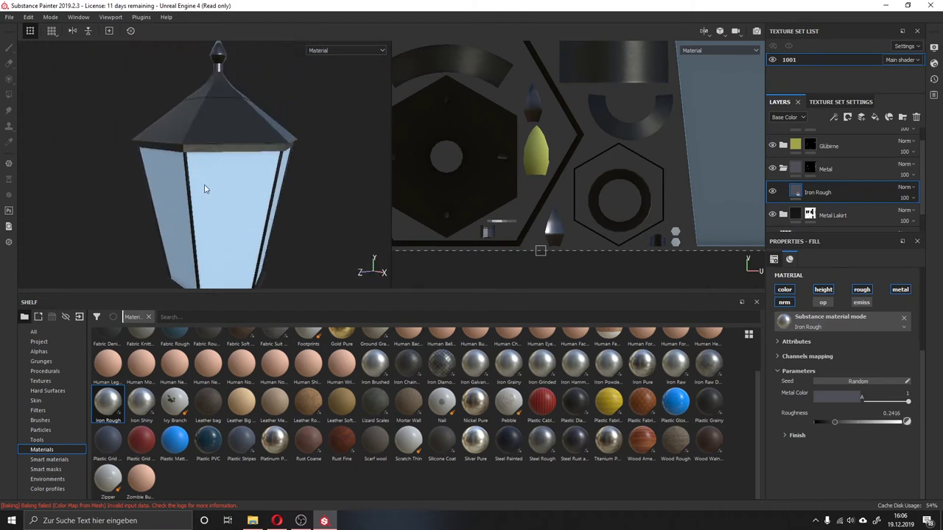
{"action": "scroll", "coordinate": [229, 78], "scroll_direction": "down", "scroll_amount": 3}
{"action": "scroll", "coordinate": [228, 78], "scroll_direction": "up", "scroll_amount": 5}
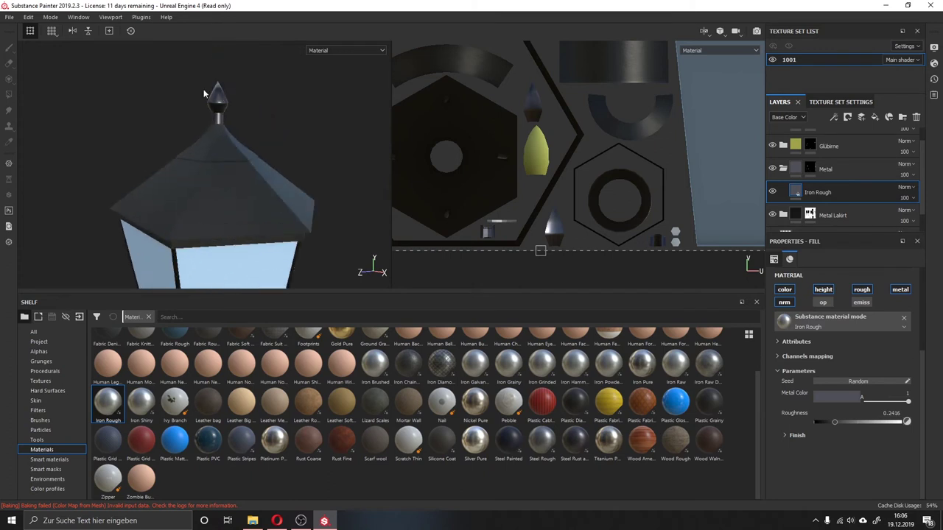
{"action": "scroll", "coordinate": [205, 94], "scroll_direction": "up", "scroll_amount": 2}
{"action": "scroll", "coordinate": [204, 93], "scroll_direction": "up", "scroll_amount": 2}
- Bring the lantern finial into close view and orbit around it to inspect its shading
{"action": "mouse_move", "coordinate": [204, 93]}
{"action": "middle_mouse_down", "text": "alt"}
{"action": "mouse_move", "coordinate": [225, 148]}
{"action": "mouse_move", "coordinate": [210, 164]}
{"action": "middle_mouse_up", "text": "alt"}
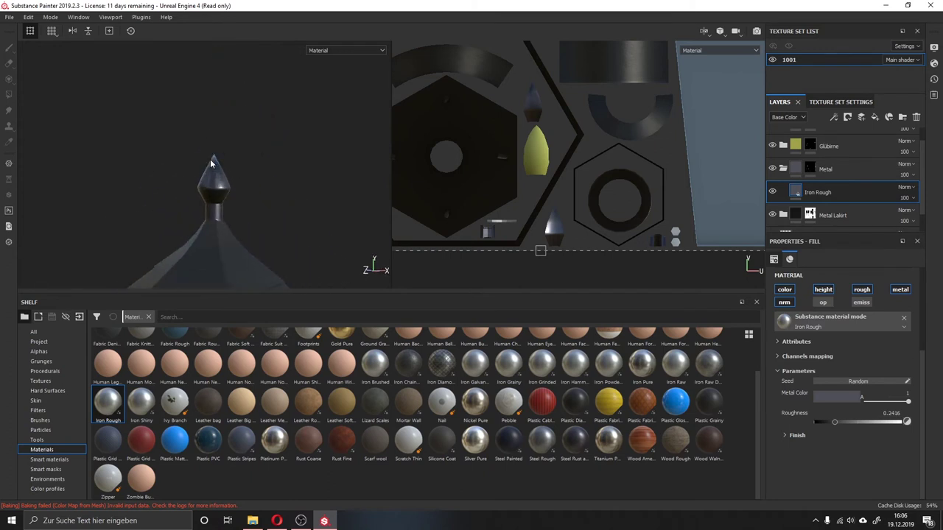
{"action": "scroll", "coordinate": [211, 163], "scroll_direction": "up", "scroll_amount": 2}
{"action": "mouse_move", "coordinate": [209, 161]}
{"action": "left_mouse_down", "text": "alt"}
{"action": "mouse_move", "coordinate": [248, 206]}
{"action": "mouse_move", "coordinate": [200, 194]}
{"action": "left_mouse_up", "text": "alt"}
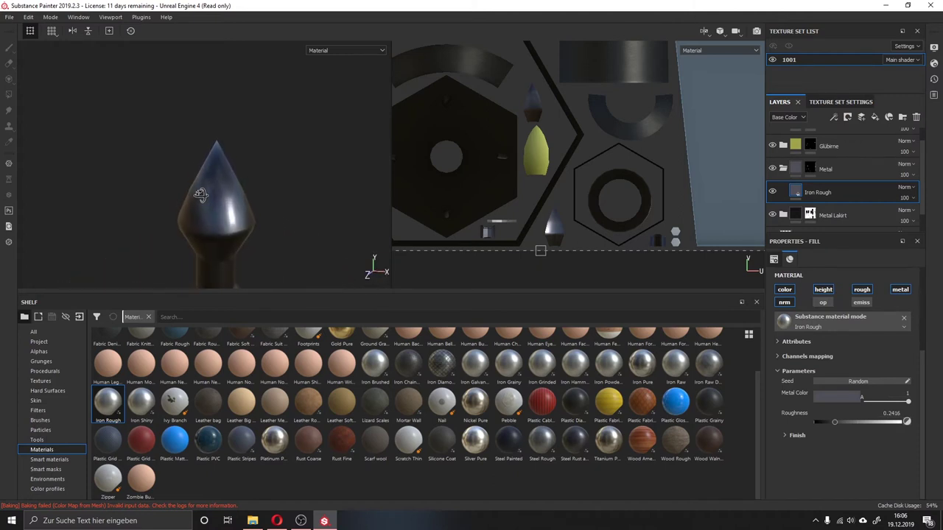
{"action": "left_click_drag", "start_coordinate": [199, 194], "coordinate": [214, 72], "text": "alt"}
{"action": "scroll", "coordinate": [254, 175], "scroll_direction": "up", "scroll_amount": 2}
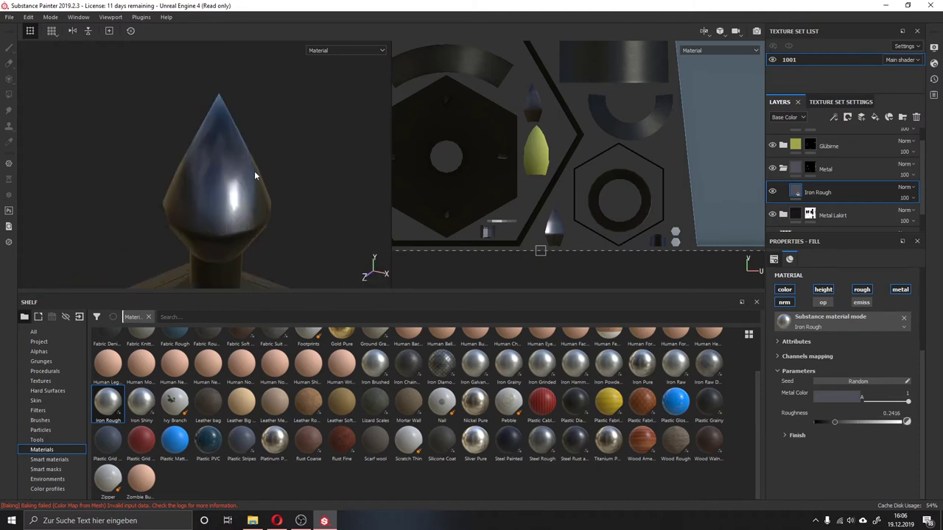
{"action": "scroll", "coordinate": [254, 174], "scroll_direction": "down", "scroll_amount": 3}
{"action": "left_click_drag", "start_coordinate": [254, 175], "coordinate": [257, 217], "text": "alt"}
- Move the Iron Rough layer into the Metal folder
{"action": "scroll", "coordinate": [257, 218], "scroll_direction": "down", "scroll_amount": 2}
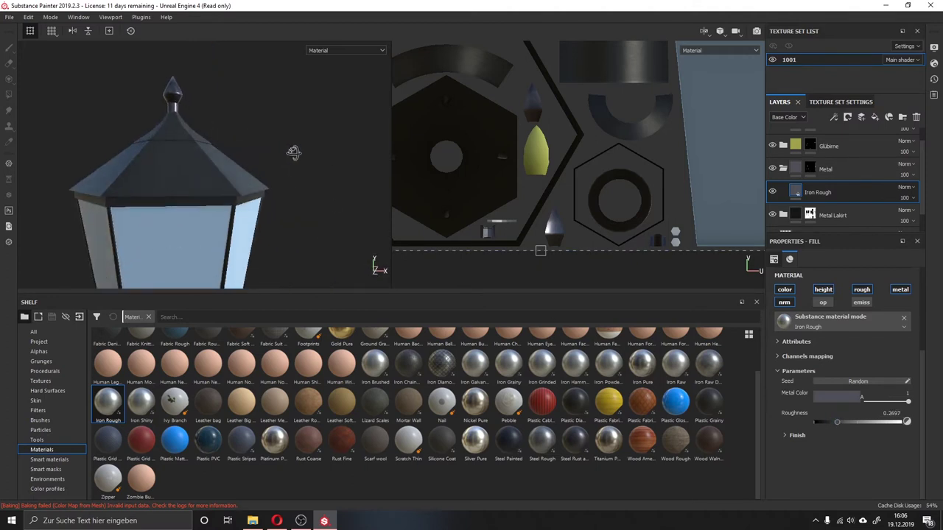
{"action": "left_click_drag", "start_coordinate": [218, 145], "coordinate": [236, 150], "text": "alt"}
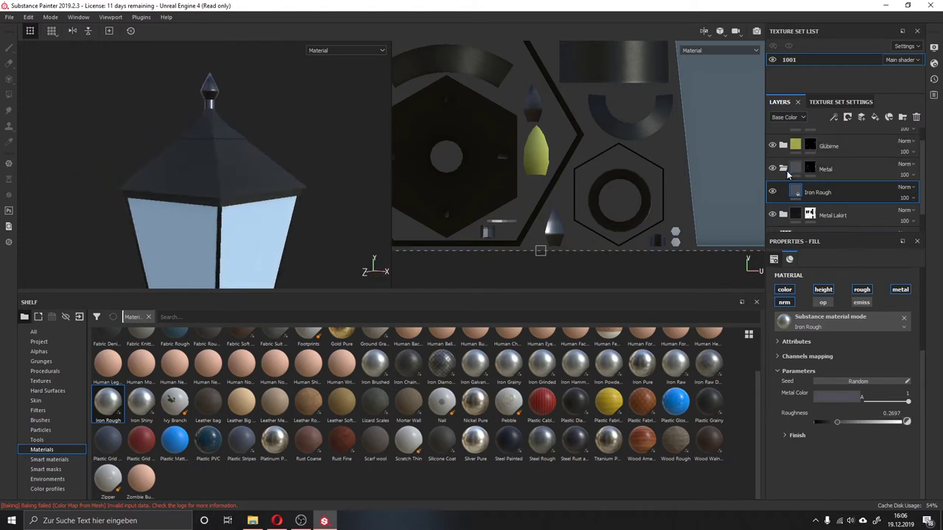
{"action": "left_click_drag", "start_coordinate": [762, 156], "coordinate": [782, 168]}
- Expand the Glas folder and select the fill layer inside it
{"action": "scroll", "coordinate": [776, 147], "scroll_direction": "up", "scroll_amount": 1}
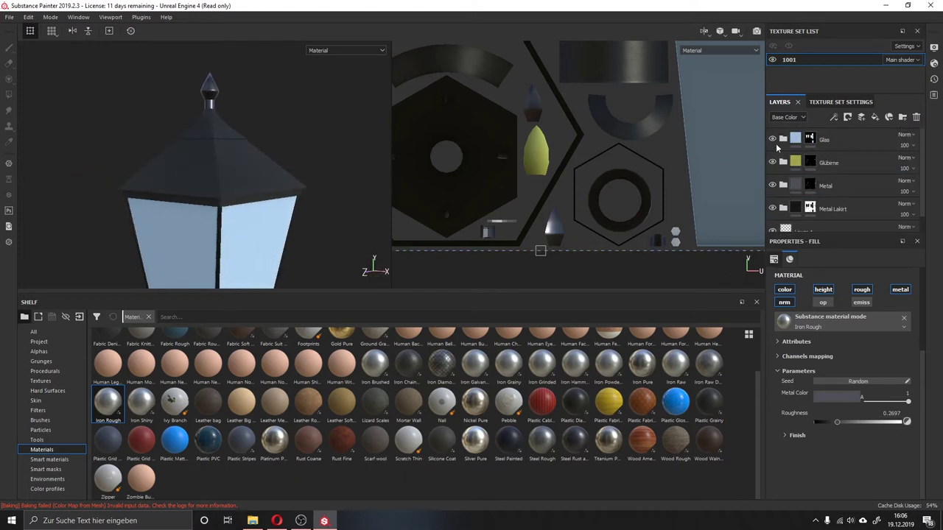
{"action": "left_click", "coordinate": [784, 143]}
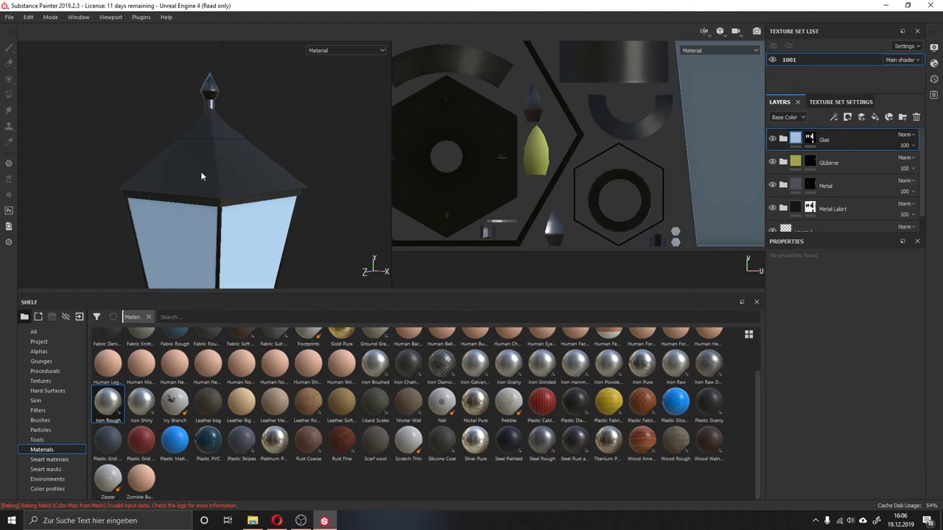
{"action": "mouse_move", "coordinate": [200, 171]}
{"action": "left_mouse_down", "text": "alt"}
{"action": "mouse_move", "coordinate": [216, 62]}
{"action": "mouse_move", "coordinate": [232, 102]}
{"action": "left_mouse_up", "text": "alt"}
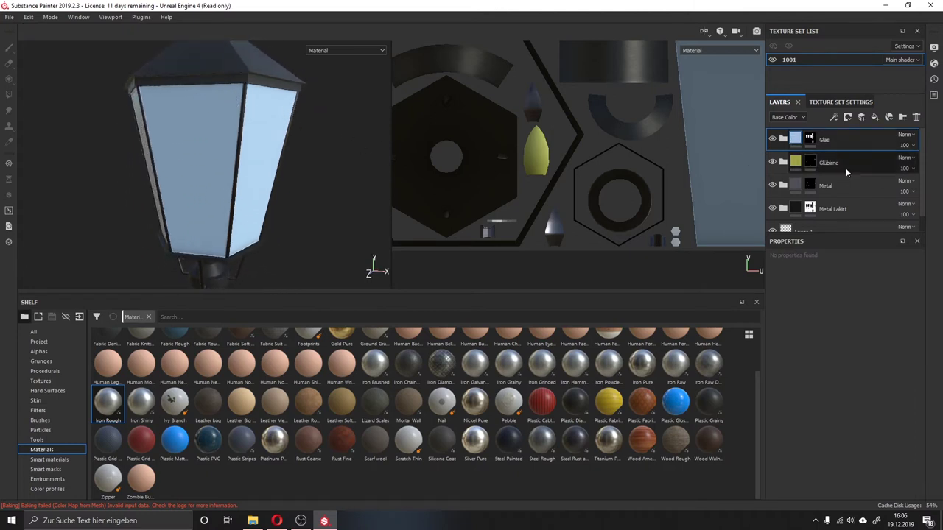
{"action": "left_click", "coordinate": [785, 143]}
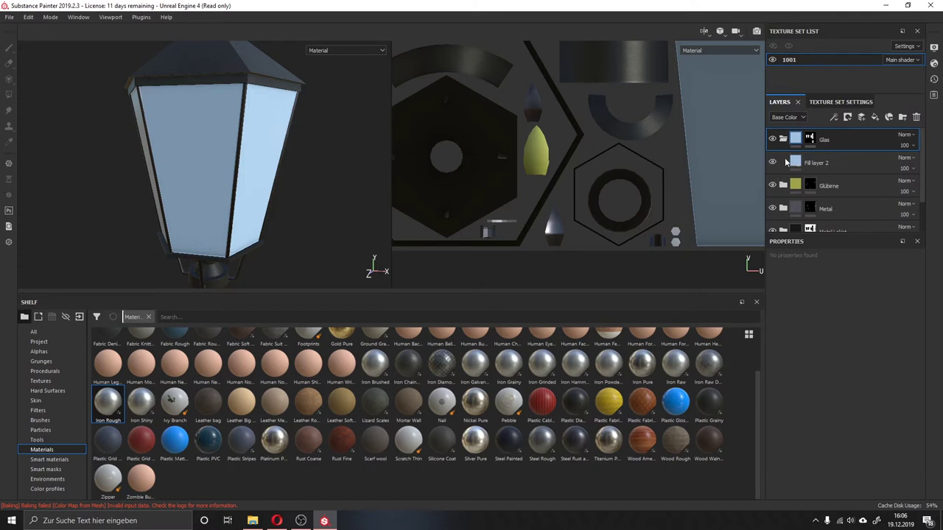
{"action": "left_click", "coordinate": [794, 161]}
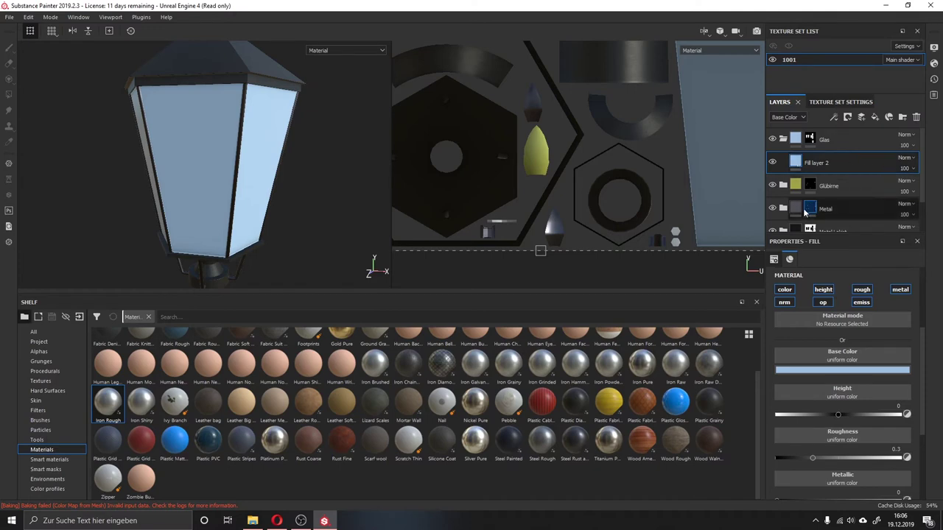
- Change the glass base colour from light blue to pale cream (0.844, 0.837, 0.617)
{"action": "left_click", "coordinate": [860, 370]}
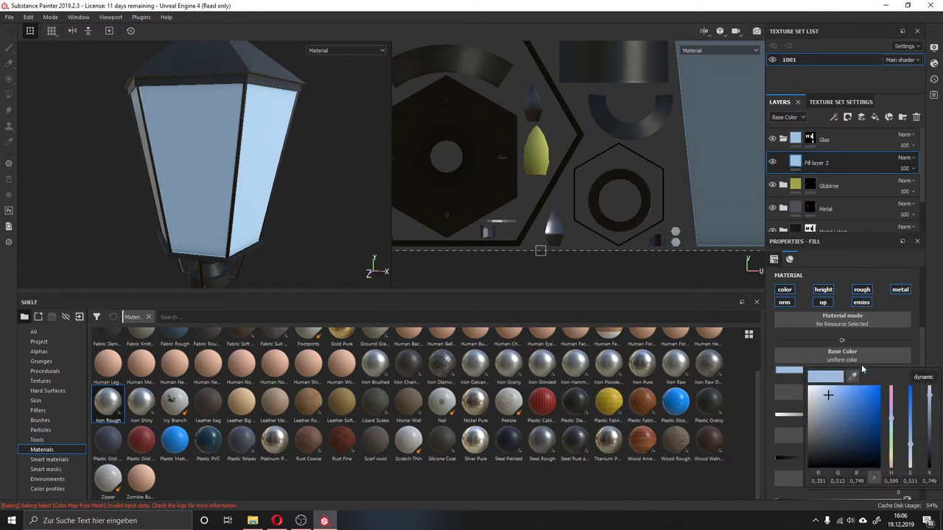
{"action": "left_click", "coordinate": [832, 419]}
{"action": "left_click", "coordinate": [894, 452]}
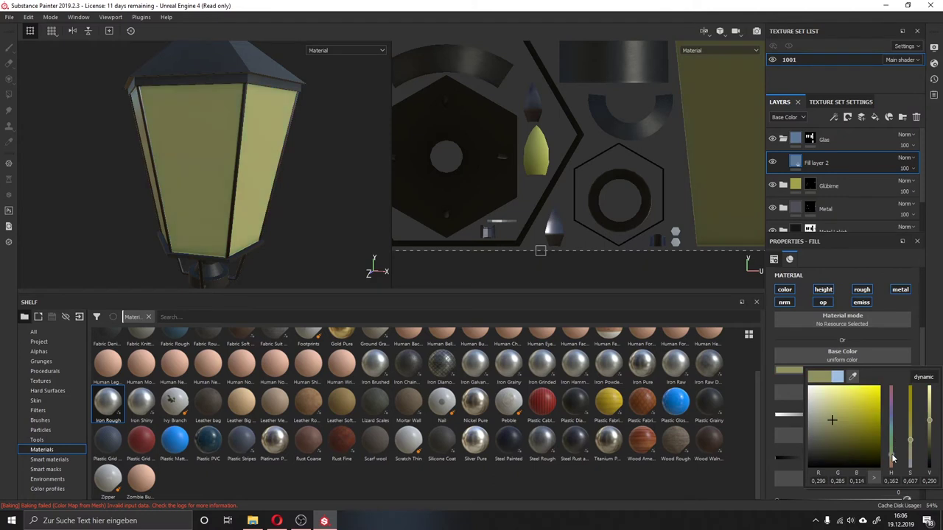
{"action": "mouse_move", "coordinate": [835, 414]}
{"action": "left_mouse_down"}
{"action": "mouse_move", "coordinate": [830, 394]}
{"action": "mouse_move", "coordinate": [821, 402]}
{"action": "mouse_move", "coordinate": [816, 393]}
{"action": "left_mouse_up"}
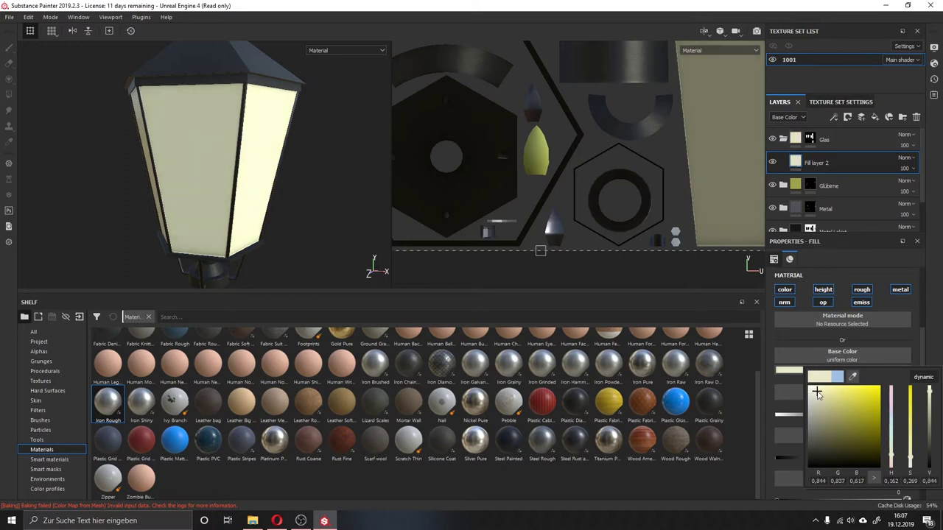
- Switch off the glass fill's height and roughness channels and save the project
{"action": "left_click", "coordinate": [882, 334]}
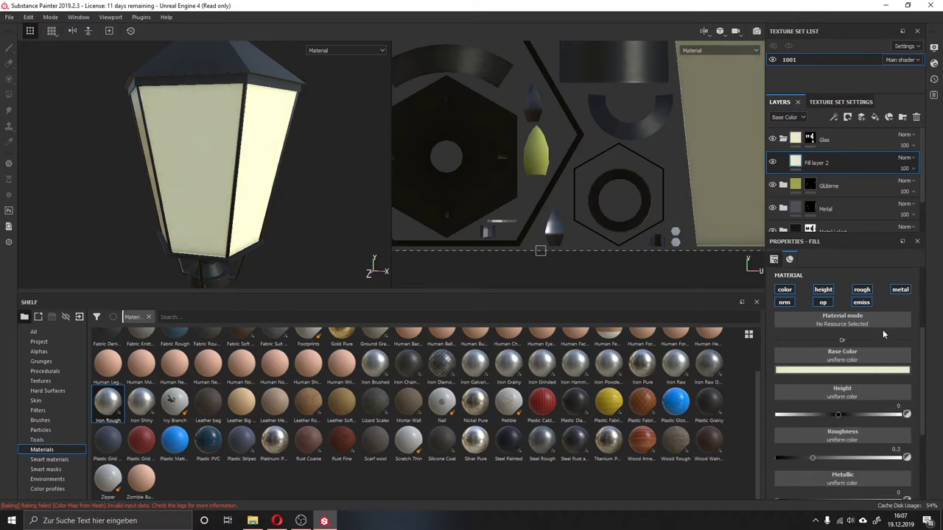
{"action": "left_click", "coordinate": [823, 290]}
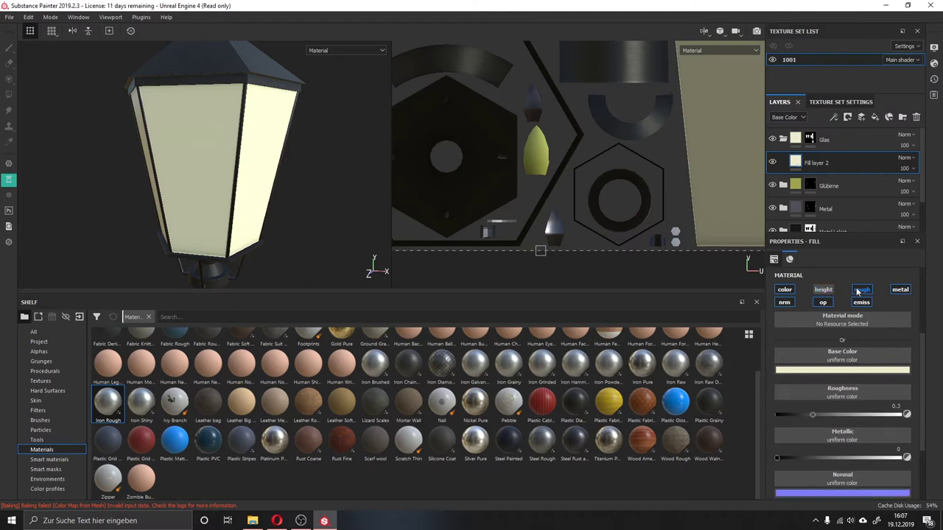
{"action": "left_click", "coordinate": [858, 291]}
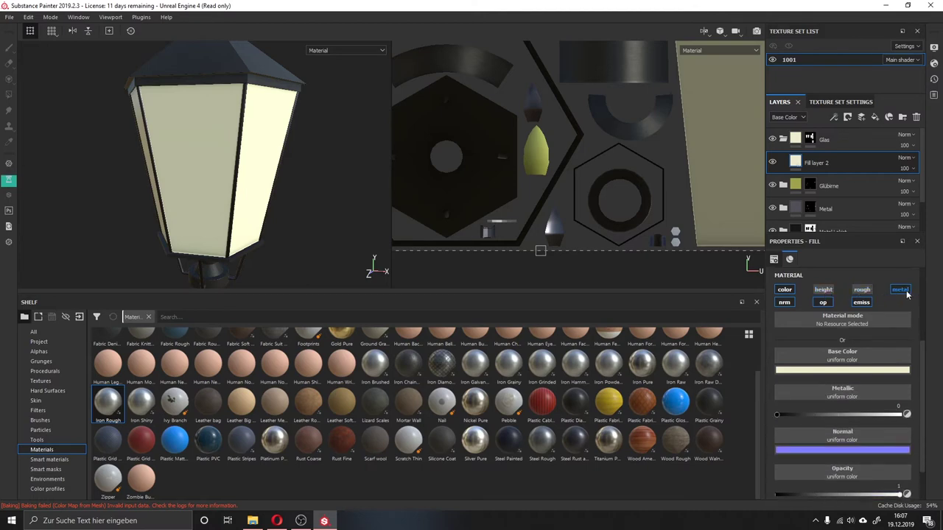
{"action": "left_click", "coordinate": [902, 290]}
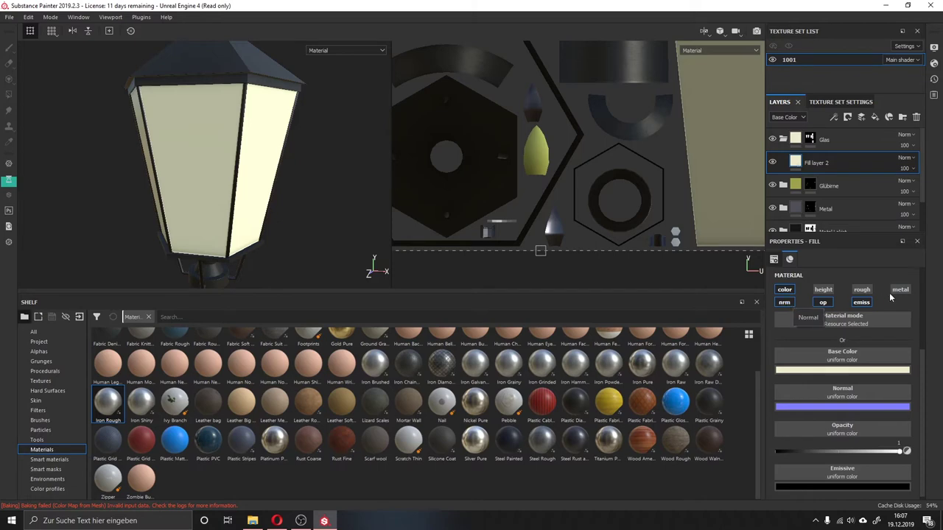
{"action": "left_click", "coordinate": [897, 290]}
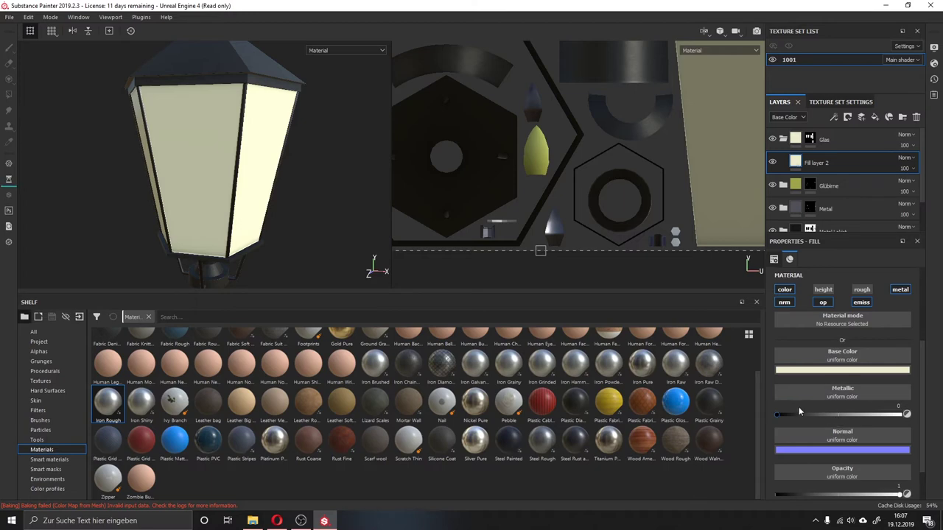
{"action": "key", "text": "ctrl+s"}
- Also switch off the metallic, normal and opacity channels on the glass fill
{"action": "scroll", "coordinate": [858, 387], "scroll_direction": "down", "scroll_amount": 2}
{"action": "scroll", "coordinate": [856, 363], "scroll_direction": "up", "scroll_amount": 4}
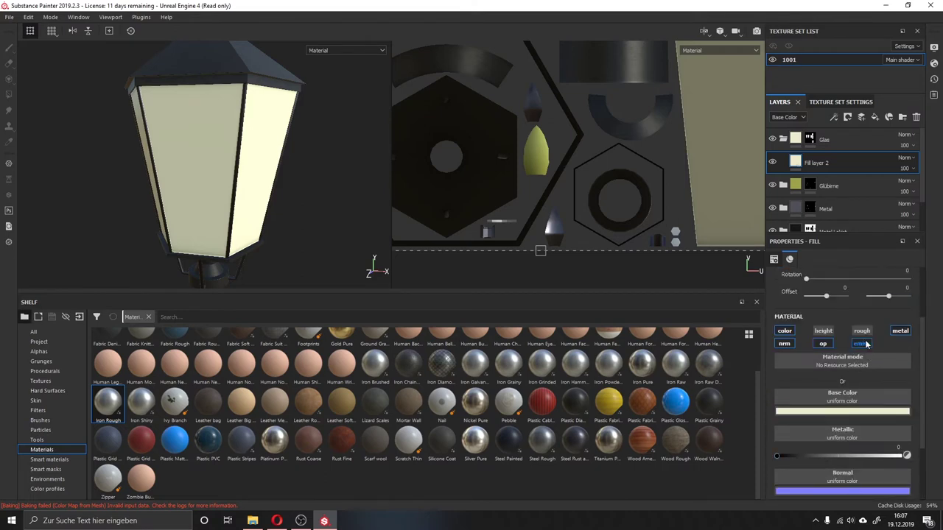
{"action": "left_click", "coordinate": [900, 331]}
{"action": "left_click", "coordinate": [789, 344]}
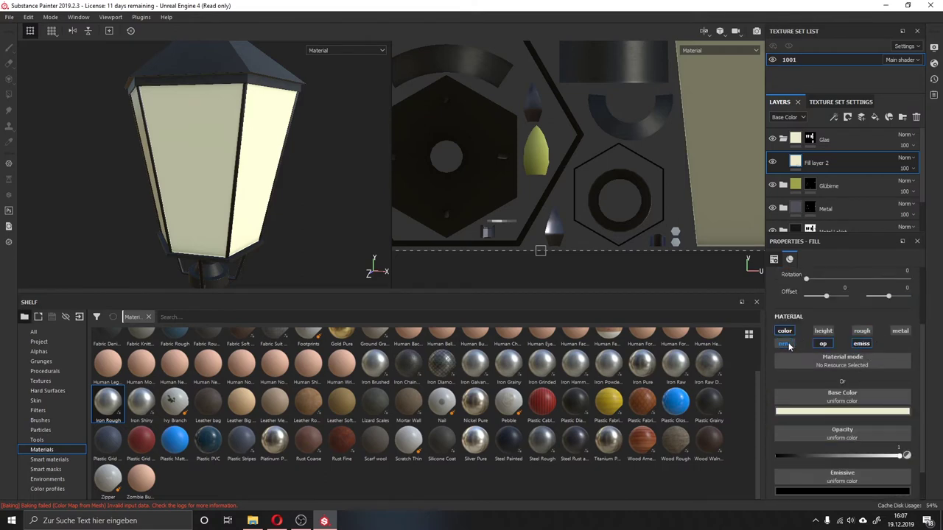
{"action": "left_click", "coordinate": [827, 345]}
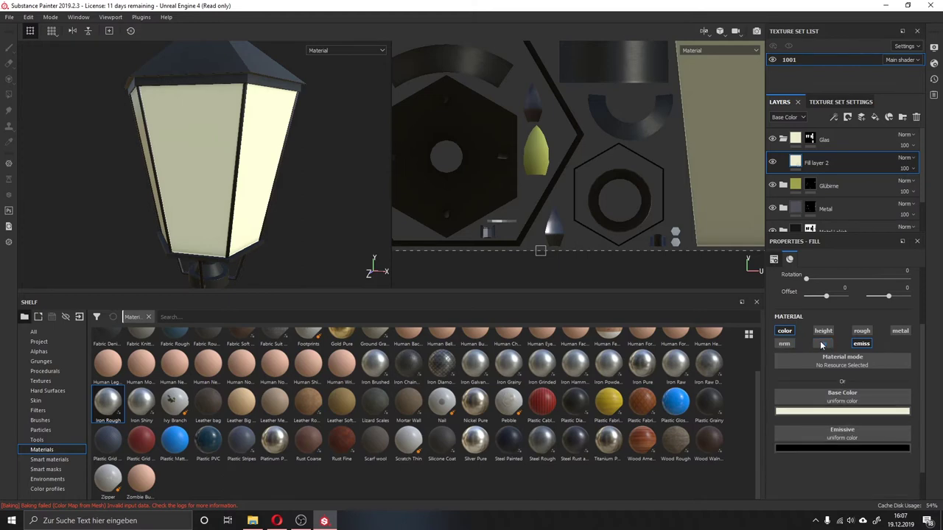
- Re-enable the glass Opacity channel and lower it to 0.2607 so the bulb shows through
{"action": "left_click", "coordinate": [821, 344]}
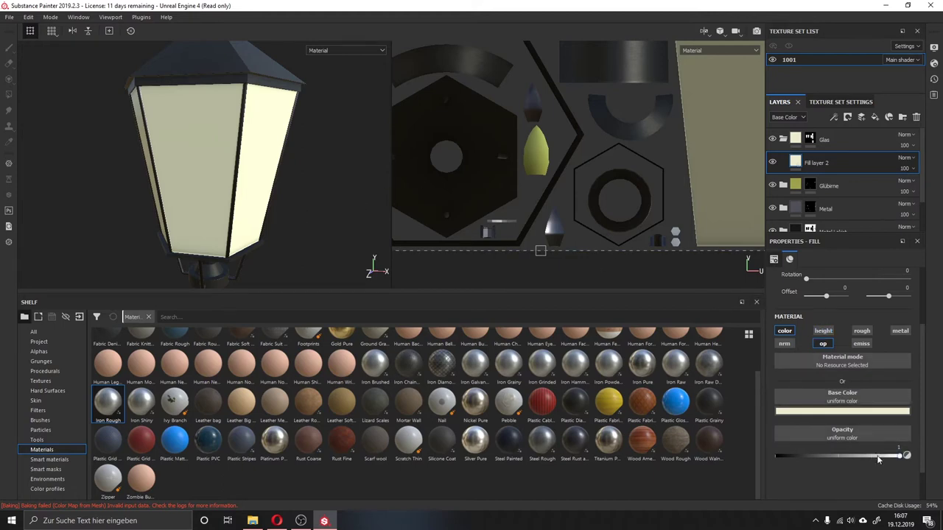
{"action": "mouse_move", "coordinate": [878, 459]}
{"action": "left_mouse_down"}
{"action": "mouse_move", "coordinate": [831, 457]}
{"action": "mouse_move", "coordinate": [838, 471]}
{"action": "mouse_move", "coordinate": [854, 472]}
{"action": "left_mouse_up"}
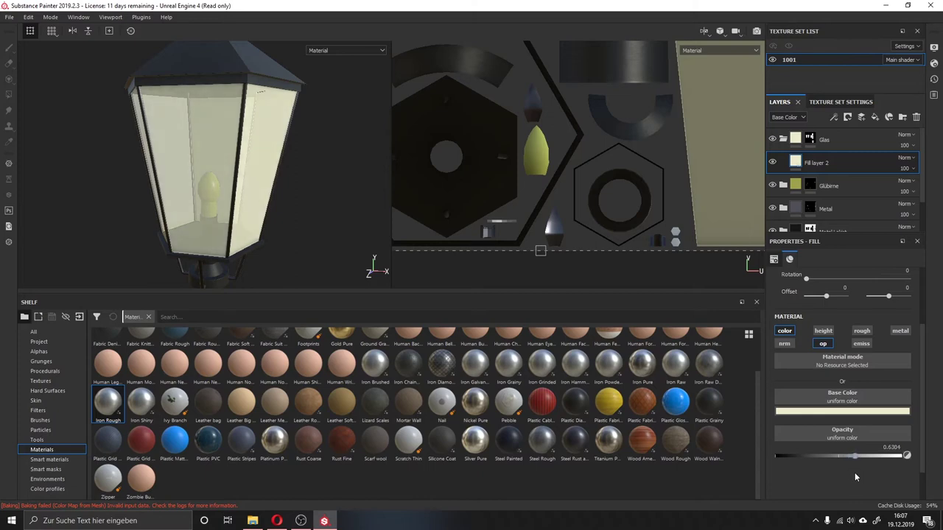
{"action": "mouse_move", "coordinate": [158, 179]}
{"action": "left_mouse_down", "text": "alt"}
{"action": "mouse_move", "coordinate": [185, 160]}
{"action": "mouse_move", "coordinate": [217, 164]}
{"action": "left_mouse_up", "text": "alt"}
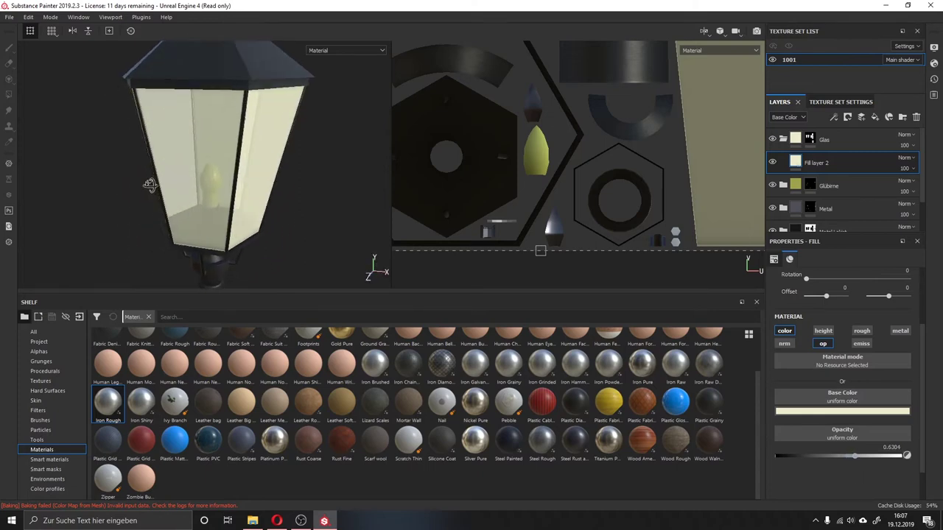
{"action": "left_click", "coordinate": [827, 455]}
{"action": "mouse_move", "coordinate": [291, 176]}
{"action": "left_mouse_down", "text": "alt"}
{"action": "mouse_move", "coordinate": [315, 138]}
{"action": "mouse_move", "coordinate": [326, 157]}
{"action": "mouse_move", "coordinate": [280, 167]}
{"action": "mouse_move", "coordinate": [238, 158]}
{"action": "mouse_move", "coordinate": [274, 159]}
{"action": "mouse_move", "coordinate": [326, 193]}
{"action": "mouse_move", "coordinate": [301, 208]}
{"action": "mouse_move", "coordinate": [333, 154]}
{"action": "left_mouse_up", "text": "alt"}
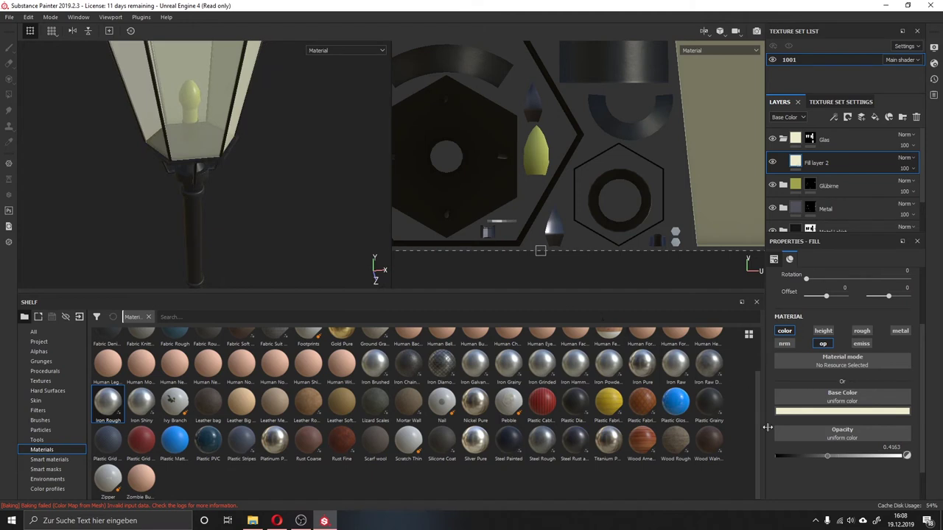
{"action": "left_click", "coordinate": [808, 456]}
{"action": "mouse_move", "coordinate": [372, 211]}
{"action": "left_mouse_down", "text": "alt"}
{"action": "mouse_move", "coordinate": [379, 263]}
{"action": "mouse_move", "coordinate": [327, 153]}
{"action": "mouse_move", "coordinate": [257, 158]}
{"action": "mouse_move", "coordinate": [174, 185]}
{"action": "mouse_move", "coordinate": [248, 164]}
{"action": "mouse_move", "coordinate": [327, 194]}
{"action": "mouse_move", "coordinate": [310, 210]}
{"action": "left_mouse_up", "text": "alt"}
{"action": "scroll", "coordinate": [257, 169], "scroll_direction": "down", "scroll_amount": 5}
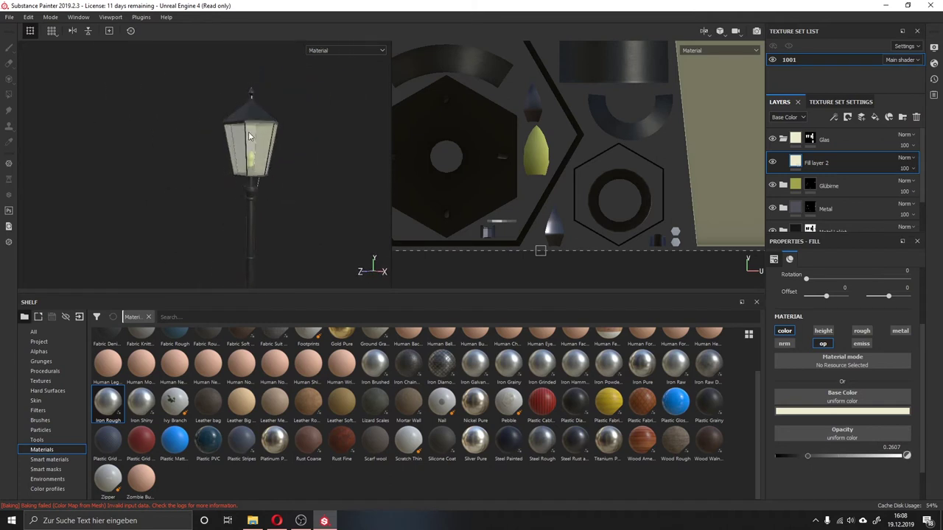
{"action": "scroll", "coordinate": [248, 131], "scroll_direction": "up", "scroll_amount": 1}
{"action": "scroll", "coordinate": [248, 131], "scroll_direction": "up", "scroll_amount": 3}
{"action": "scroll", "coordinate": [288, 173], "scroll_direction": "up", "scroll_amount": 2}
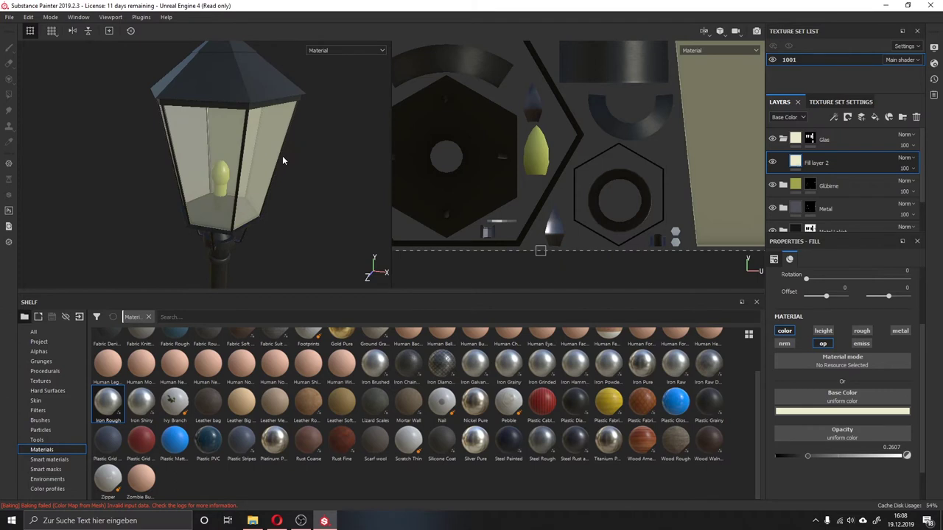
- Collapse Glas, expand the Glübirne folder and select the bulb's fill layer
{"action": "left_click", "coordinate": [783, 139]}
{"action": "left_click", "coordinate": [787, 158]}
{"action": "left_click", "coordinate": [784, 162]}
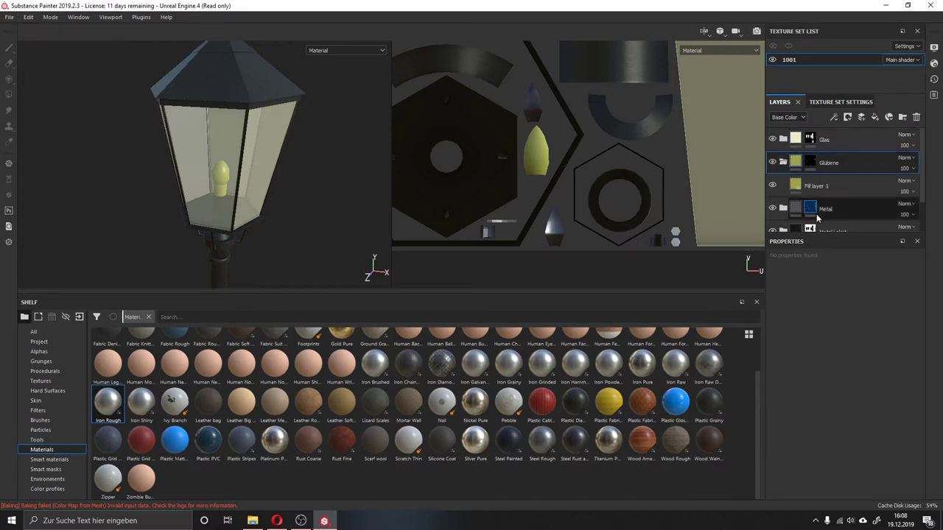
{"action": "left_click", "coordinate": [814, 185]}
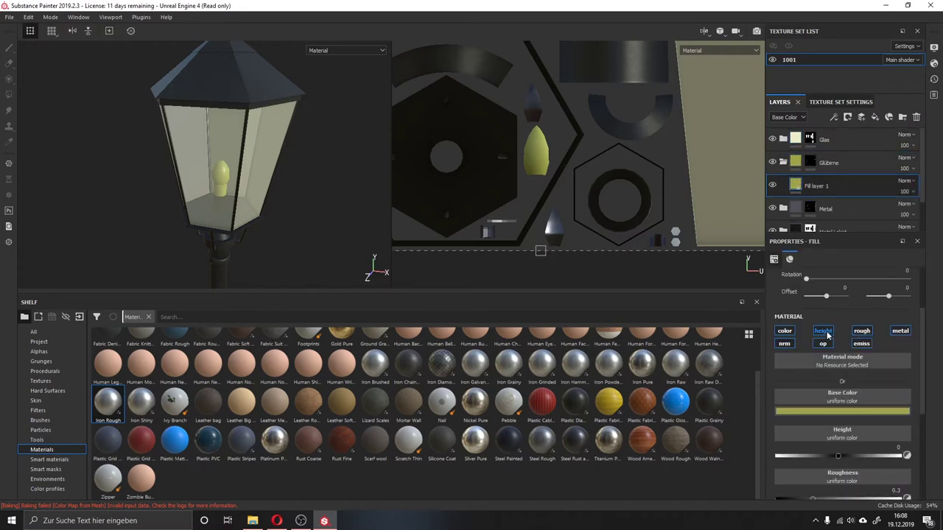
- Switch off the bulb fill's height, roughness, metallic, normal and opacity channels
{"action": "left_click", "coordinate": [823, 331]}
{"action": "left_click", "coordinate": [861, 330]}
{"action": "left_click", "coordinate": [900, 331]}
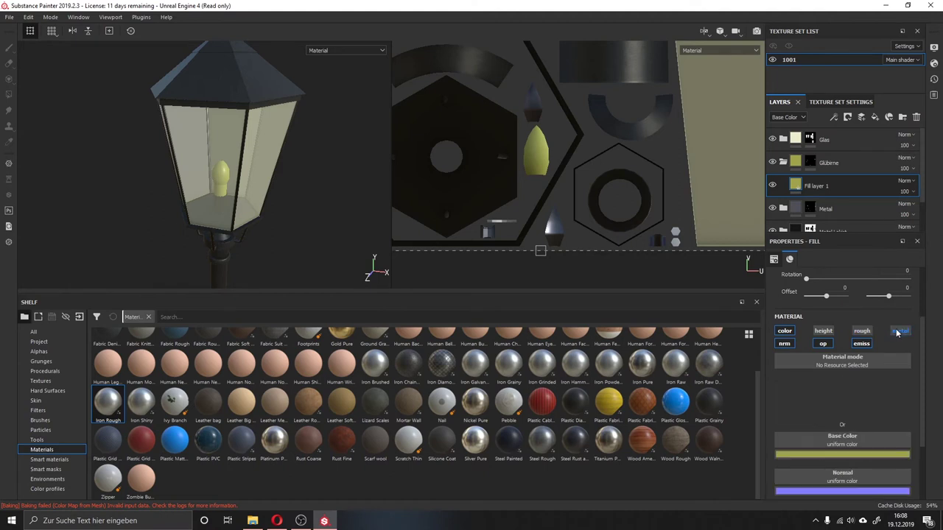
{"action": "left_click", "coordinate": [784, 343]}
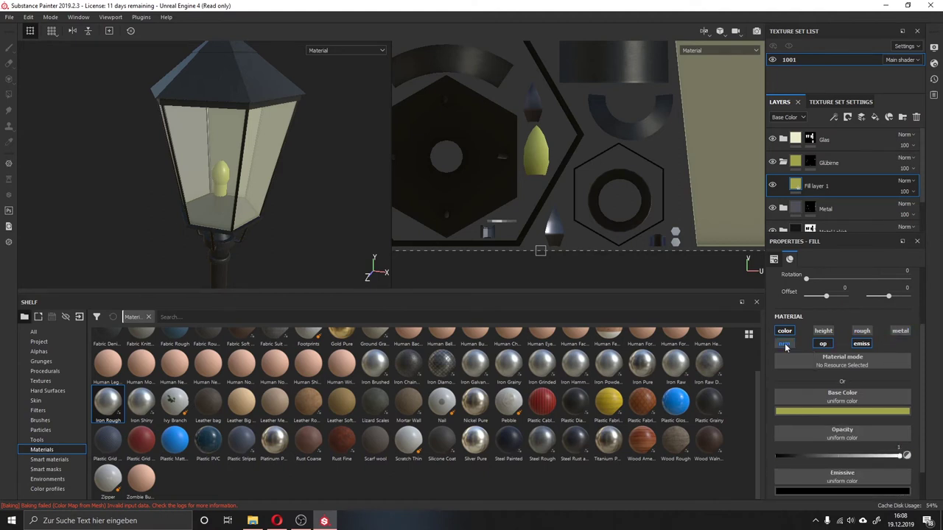
{"action": "left_click", "coordinate": [825, 344]}
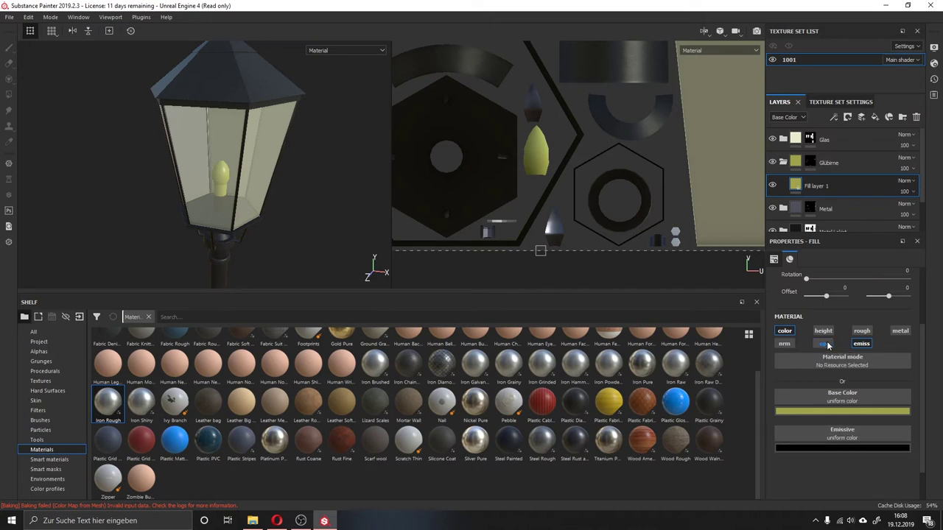
{"action": "left_click", "coordinate": [825, 344]}
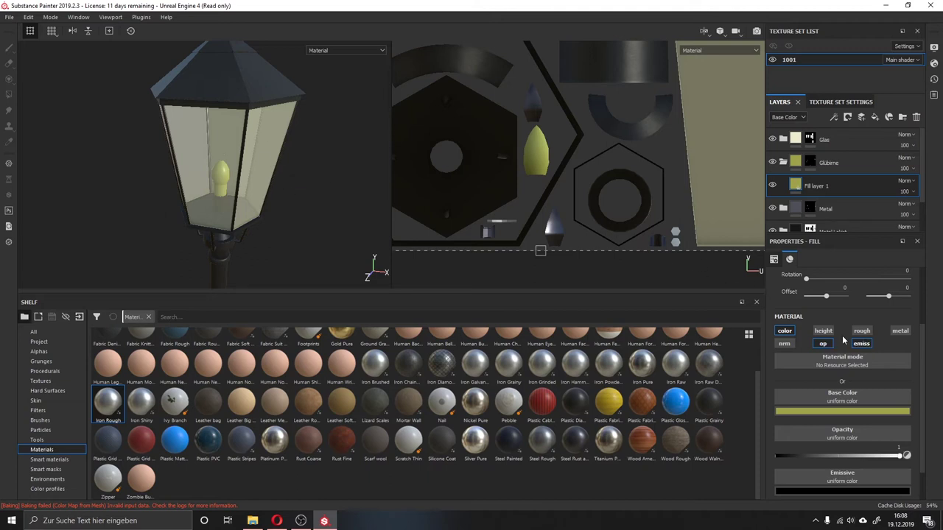
{"action": "left_click", "coordinate": [822, 344]}
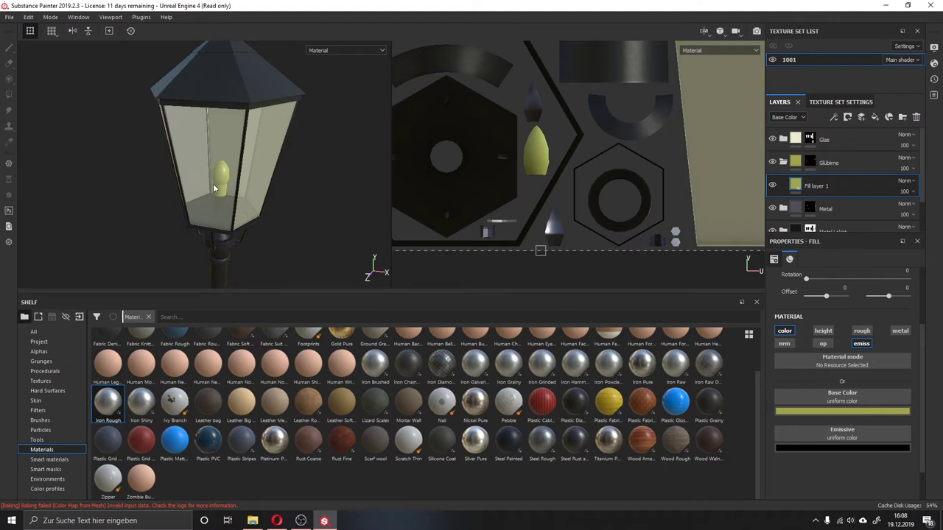
- Test the bulb's emissive channel by switching it off and back on
{"action": "left_click_drag", "start_coordinate": [213, 183], "coordinate": [211, 192], "text": "alt"}
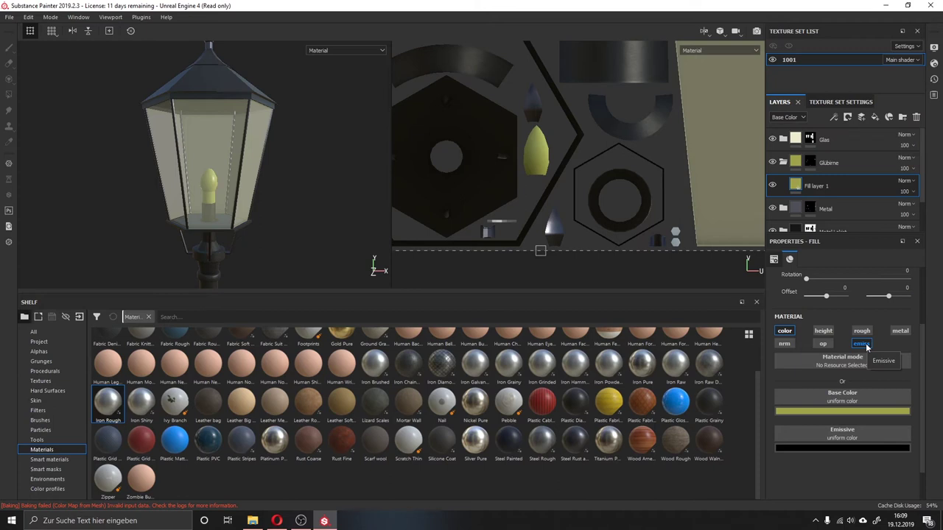
{"action": "left_click", "coordinate": [863, 344]}
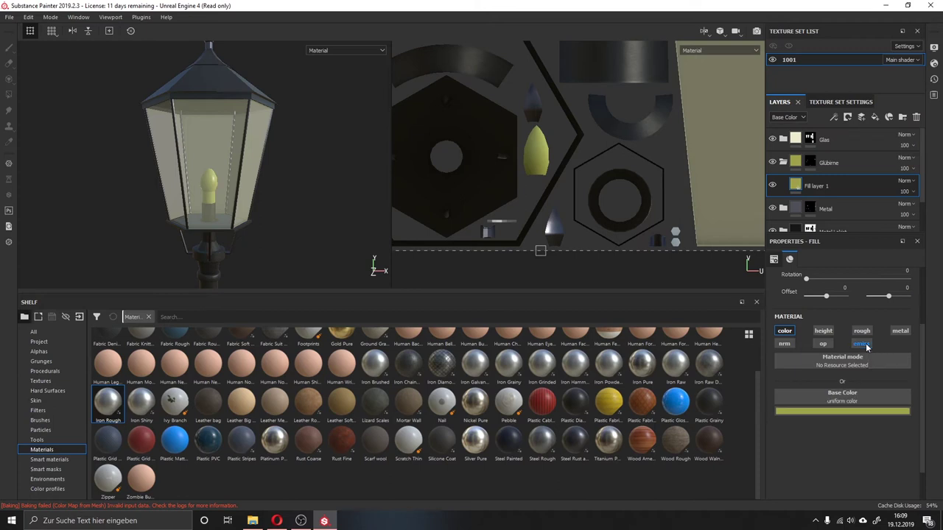
{"action": "left_click", "coordinate": [863, 344]}
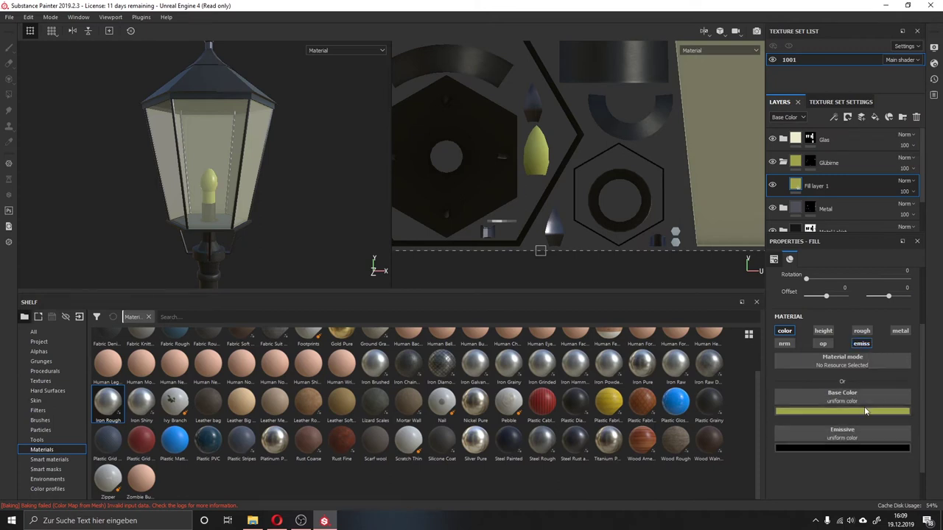
{"action": "left_click", "coordinate": [865, 408]}
- Set the bulb's base colour to a pale cream
{"action": "left_click", "coordinate": [822, 450]}
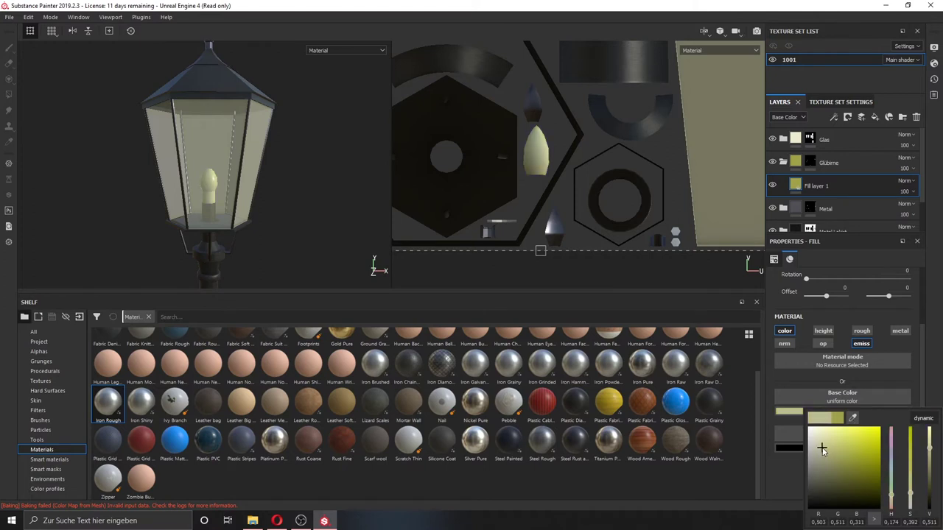
{"action": "left_click", "coordinate": [827, 447]}
{"action": "left_click_drag", "start_coordinate": [893, 497], "coordinate": [892, 505]}
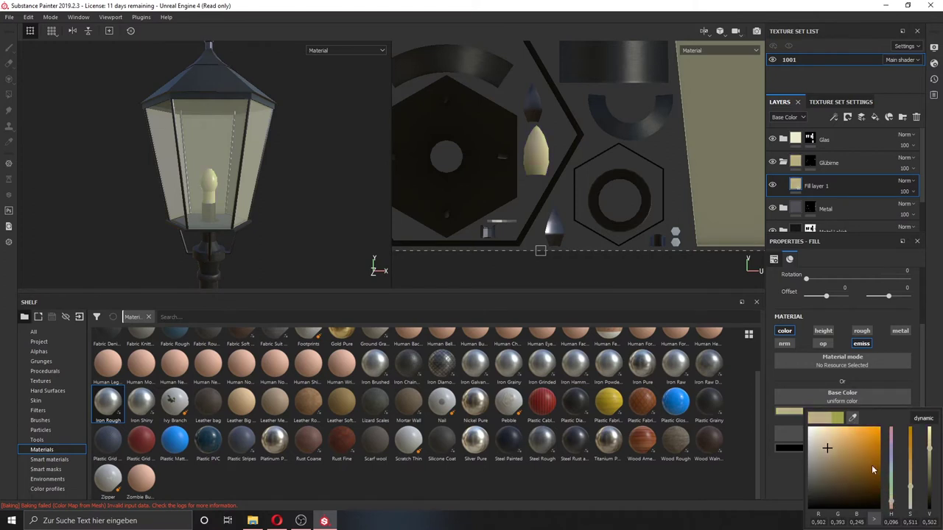
{"action": "left_click", "coordinate": [824, 445]}
{"action": "left_click_drag", "start_coordinate": [824, 442], "coordinate": [824, 439]}
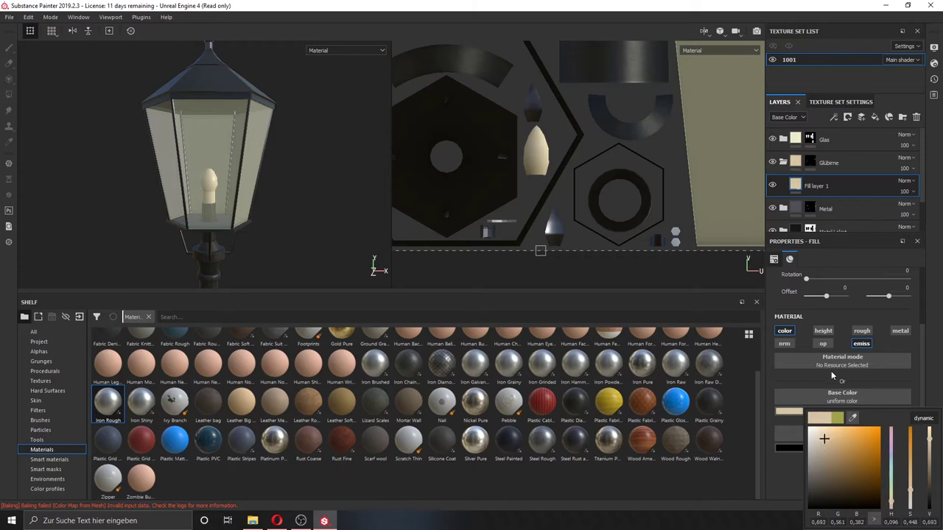
{"action": "left_click", "coordinate": [830, 372]}
- Set the bulb's emissive colour to a warm golden glow and fine-tune its brightness
{"action": "left_click", "coordinate": [811, 449]}
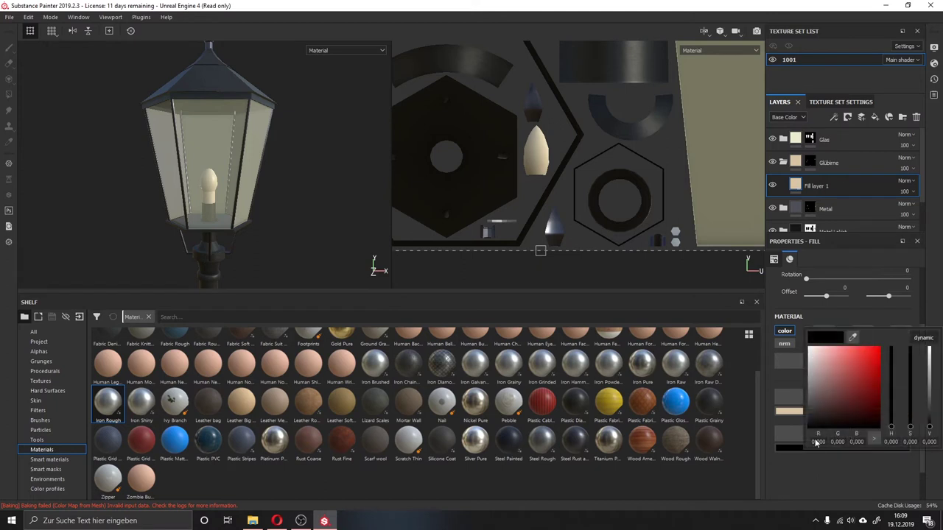
{"action": "left_click", "coordinate": [821, 398]}
{"action": "mouse_move", "coordinate": [822, 396]}
{"action": "left_mouse_down"}
{"action": "mouse_move", "coordinate": [835, 378]}
{"action": "mouse_move", "coordinate": [825, 370]}
{"action": "left_mouse_up"}
{"action": "left_click_drag", "start_coordinate": [891, 418], "coordinate": [891, 420]}
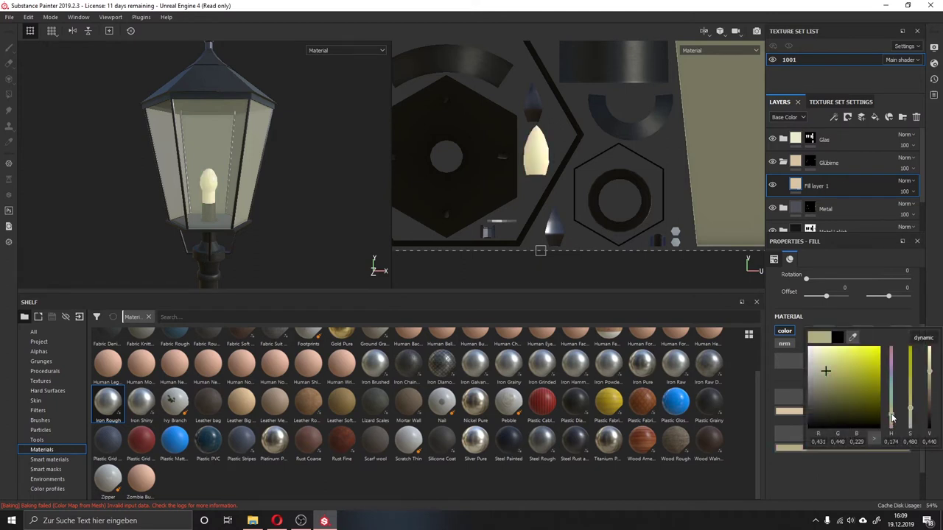
{"action": "left_click_drag", "start_coordinate": [847, 374], "coordinate": [833, 360]}
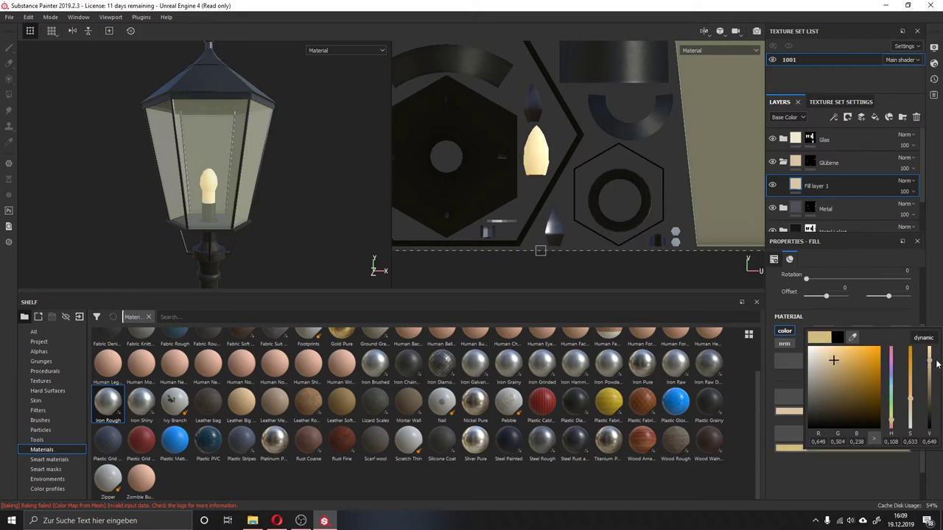
{"action": "left_click_drag", "start_coordinate": [930, 362], "coordinate": [934, 370]}
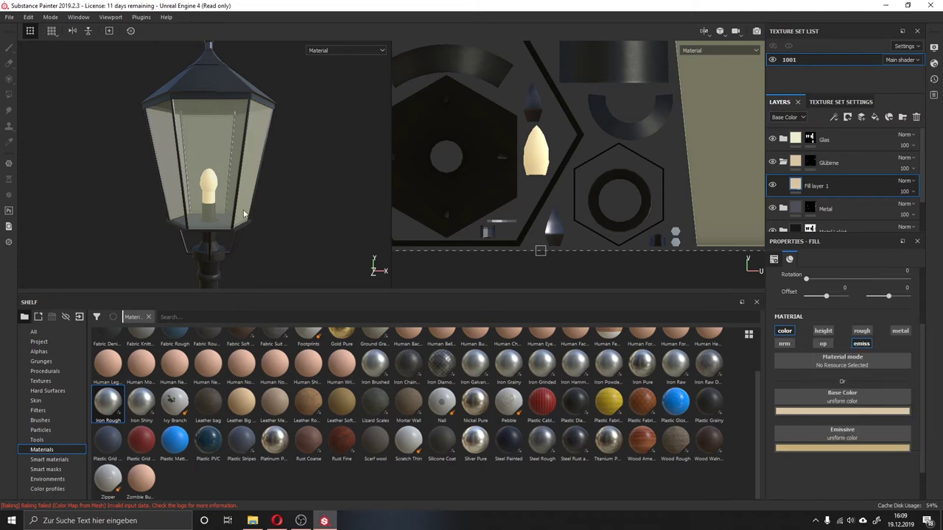
{"action": "mouse_move", "coordinate": [221, 206]}
{"action": "left_mouse_down", "text": "alt"}
{"action": "mouse_move", "coordinate": [273, 225]}
{"action": "mouse_move", "coordinate": [336, 185]}
{"action": "mouse_move", "coordinate": [313, 220]}
{"action": "left_mouse_up", "text": "alt"}
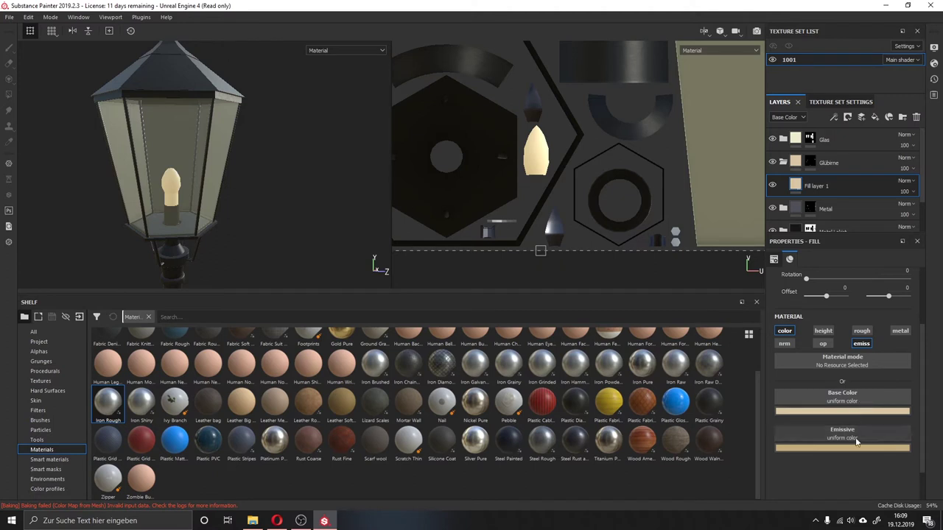
{"action": "left_click", "coordinate": [875, 448]}
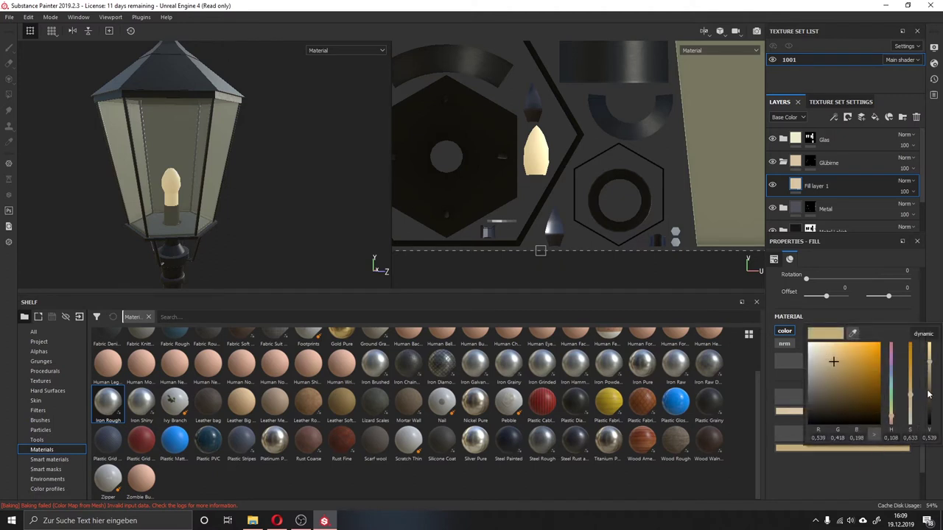
{"action": "left_click", "coordinate": [930, 362]}
{"action": "left_click_drag", "start_coordinate": [930, 362], "coordinate": [930, 360]}
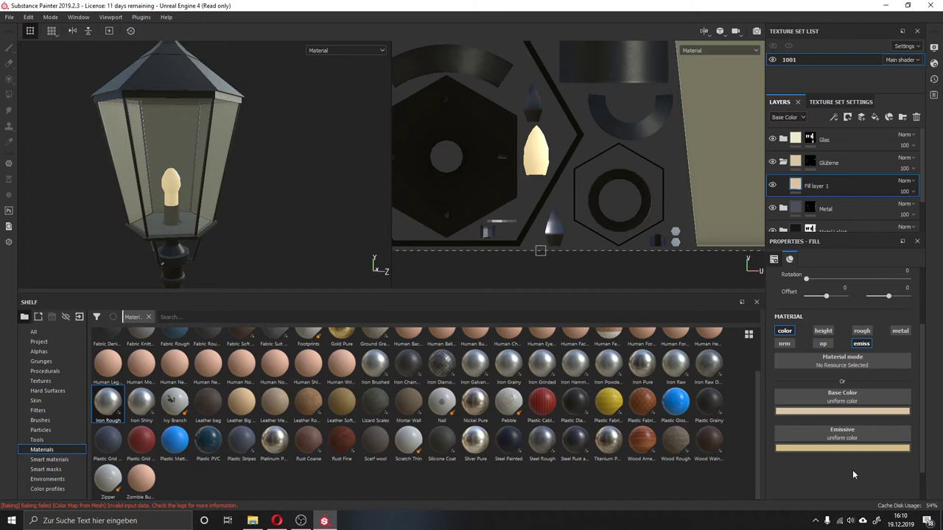
- Centre the lamp in the view and collapse the Glübirne folder
{"action": "scroll", "coordinate": [261, 231], "scroll_direction": "up", "scroll_amount": 5}
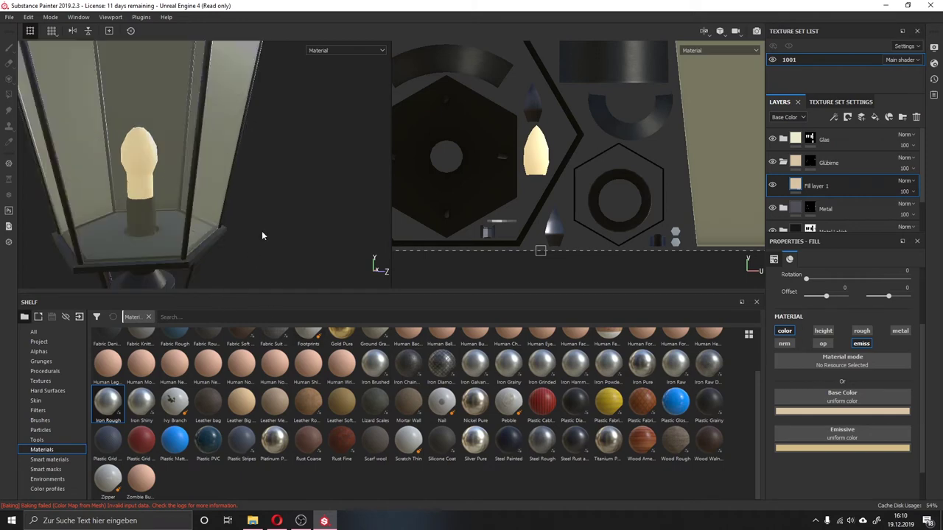
{"action": "scroll", "coordinate": [262, 230], "scroll_direction": "down", "scroll_amount": 2}
{"action": "scroll", "coordinate": [254, 251], "scroll_direction": "down", "scroll_amount": 6}
{"action": "scroll", "coordinate": [280, 211], "scroll_direction": "down", "scroll_amount": 3}
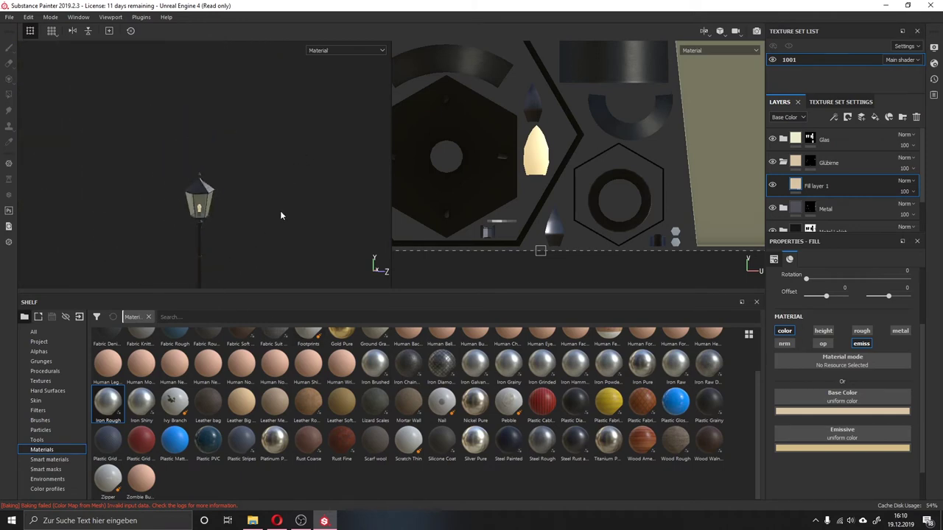
{"action": "scroll", "coordinate": [248, 221], "scroll_direction": "up", "scroll_amount": 2}
{"action": "middle_click_drag", "start_coordinate": [248, 221], "coordinate": [286, 164], "text": "alt"}
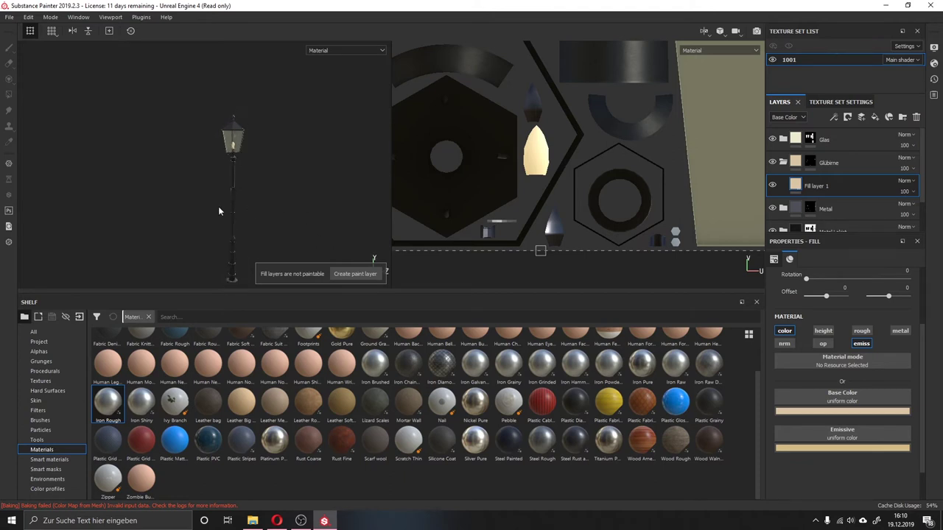
{"action": "scroll", "coordinate": [217, 206], "scroll_direction": "up", "scroll_amount": 1}
{"action": "scroll", "coordinate": [214, 185], "scroll_direction": "up", "scroll_amount": 1}
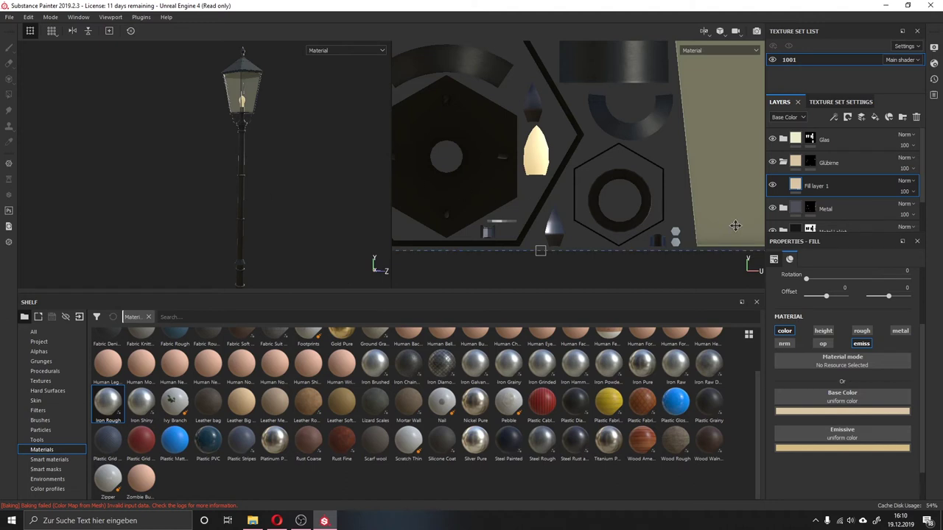
{"action": "key", "text": "Delete"}
- Zoom out to look over the whole lamp down to its pole
{"action": "scroll", "coordinate": [785, 171], "scroll_direction": "down", "scroll_amount": 1}
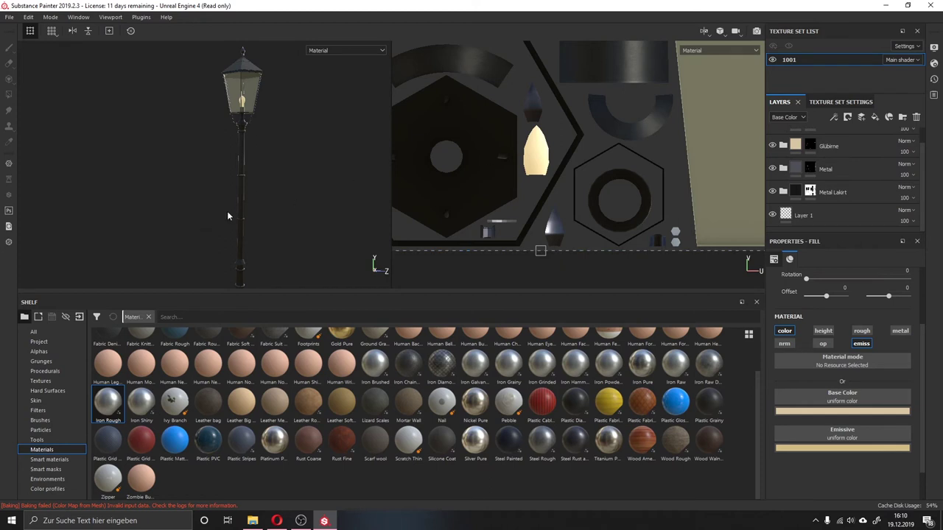
{"action": "scroll", "coordinate": [227, 217], "scroll_direction": "up", "scroll_amount": 2}
{"action": "scroll", "coordinate": [227, 216], "scroll_direction": "up", "scroll_amount": 2}
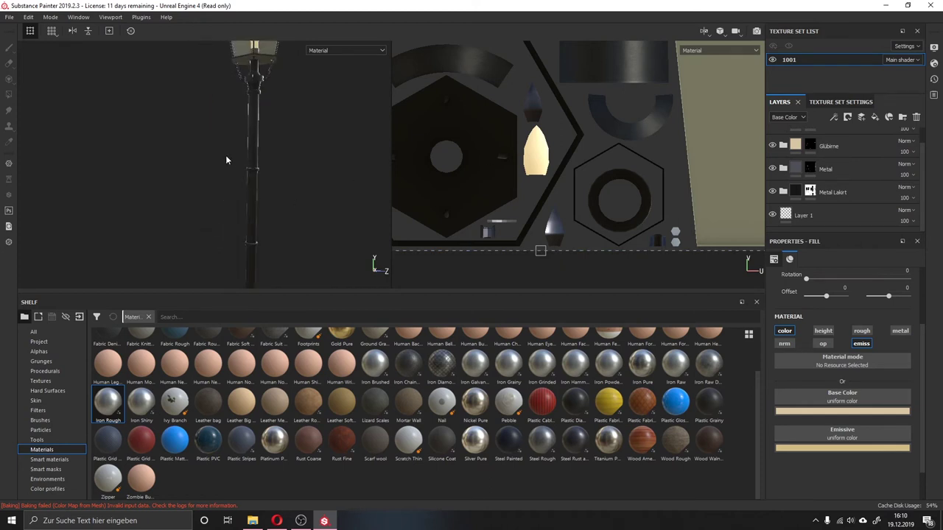
{"action": "scroll", "coordinate": [226, 159], "scroll_direction": "up", "scroll_amount": 2}
{"action": "scroll", "coordinate": [203, 201], "scroll_direction": "up", "scroll_amount": 2}
{"action": "scroll", "coordinate": [249, 127], "scroll_direction": "up", "scroll_amount": 2}
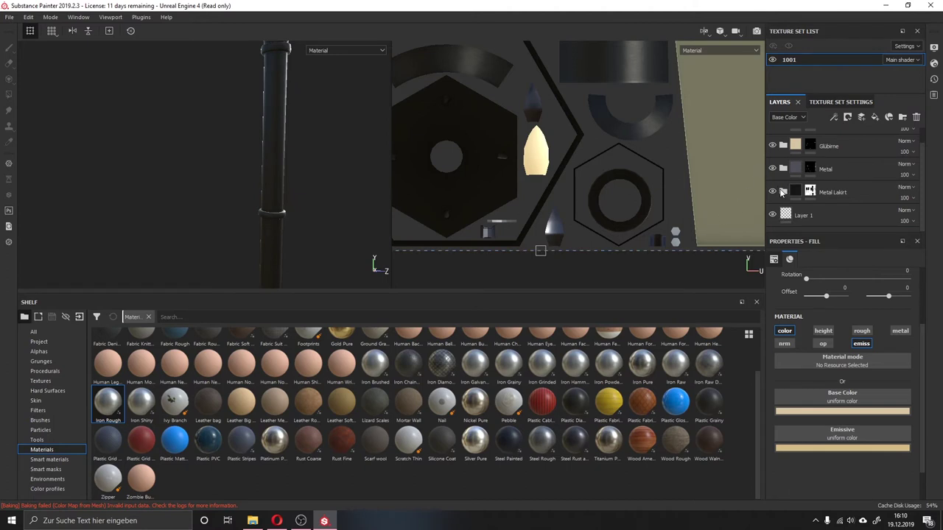
{"action": "scroll", "coordinate": [784, 199], "scroll_direction": "up", "scroll_amount": 1}
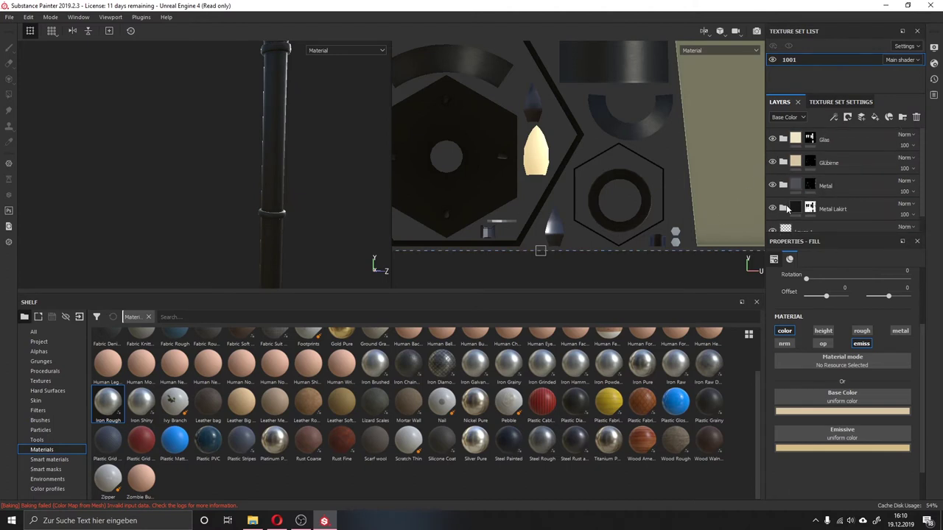
- Delete the empty Layer 1 and toggle Metal Lakirt's visibility to compare
{"action": "left_click", "coordinate": [785, 230]}
{"action": "key", "text": "Delete"}
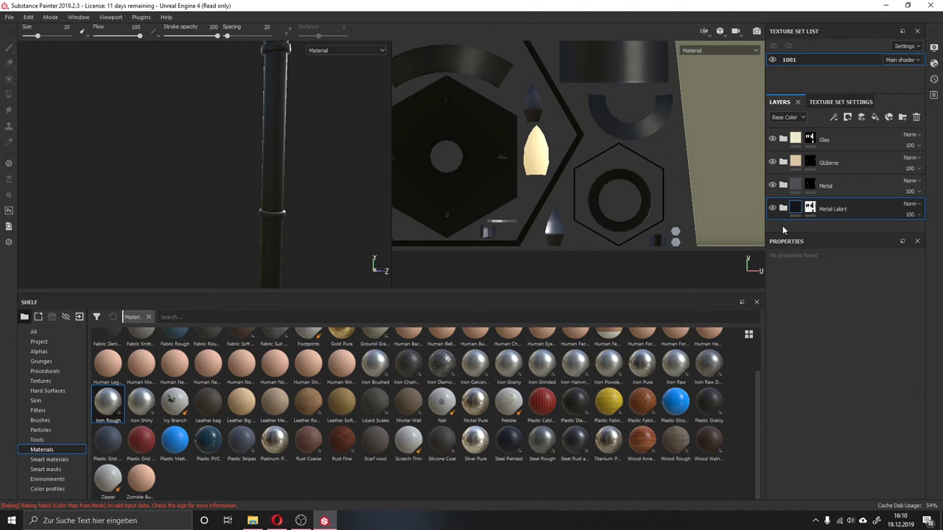
{"action": "left_click", "coordinate": [771, 209]}
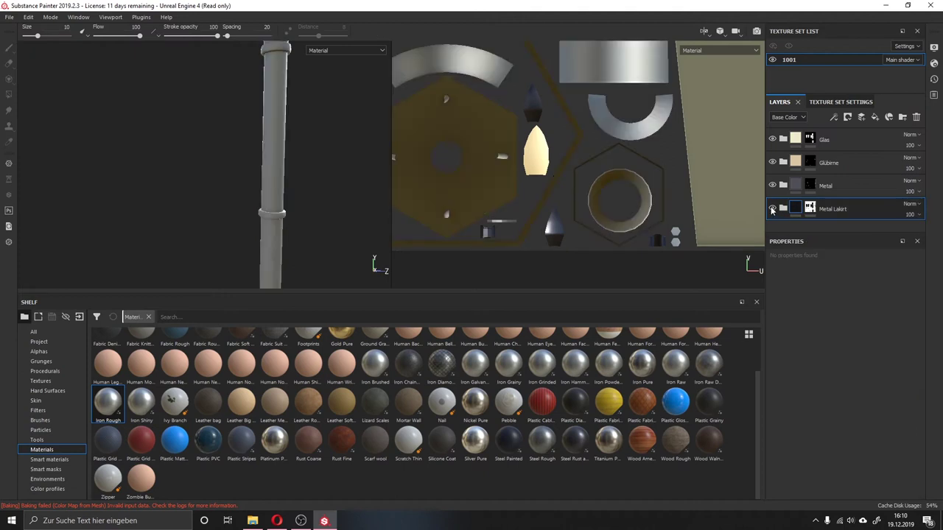
{"action": "left_click", "coordinate": [772, 210]}
{"action": "left_click", "coordinate": [772, 210]}
{"action": "left_click", "coordinate": [772, 210]}
- Add Fill layer 3 above Steel Painted copy 1 in Metal Lakirt and show the smart masks
{"action": "left_click", "coordinate": [783, 209]}
{"action": "scroll", "coordinate": [802, 195], "scroll_direction": "down", "scroll_amount": 1}
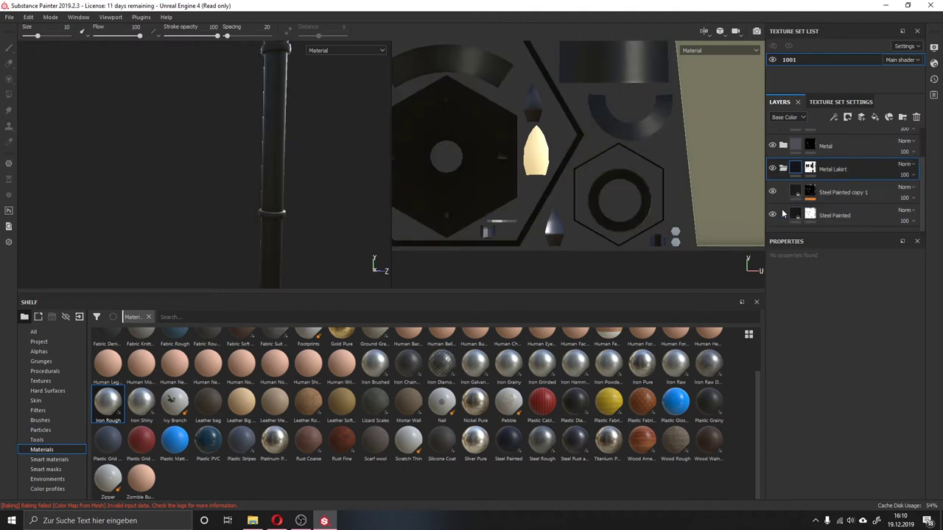
{"action": "left_click", "coordinate": [821, 189]}
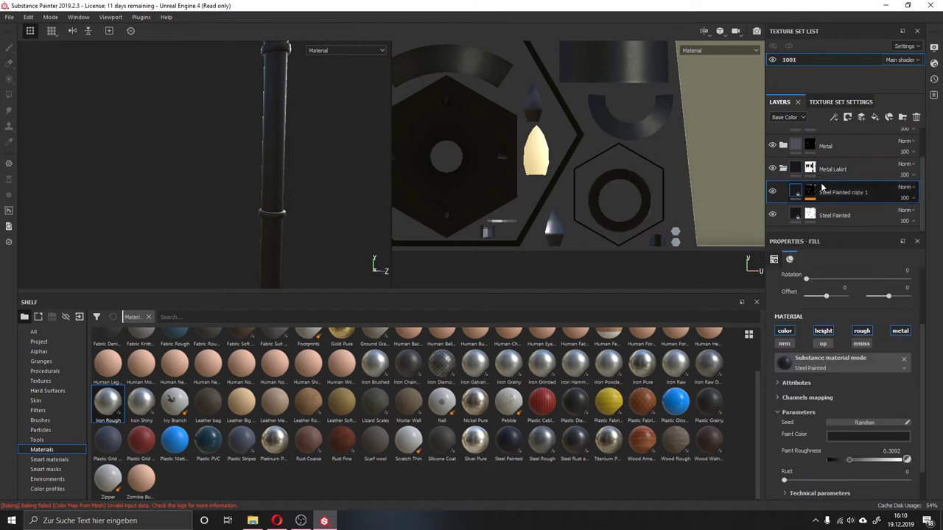
{"action": "left_click", "coordinate": [875, 118]}
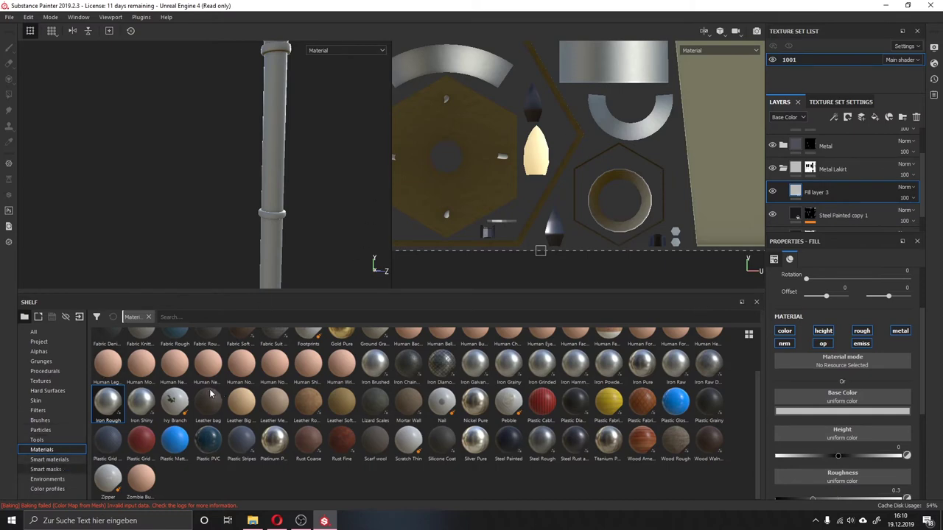
{"action": "left_click", "coordinate": [46, 469]}
{"action": "mouse_move", "coordinate": [307, 422]}
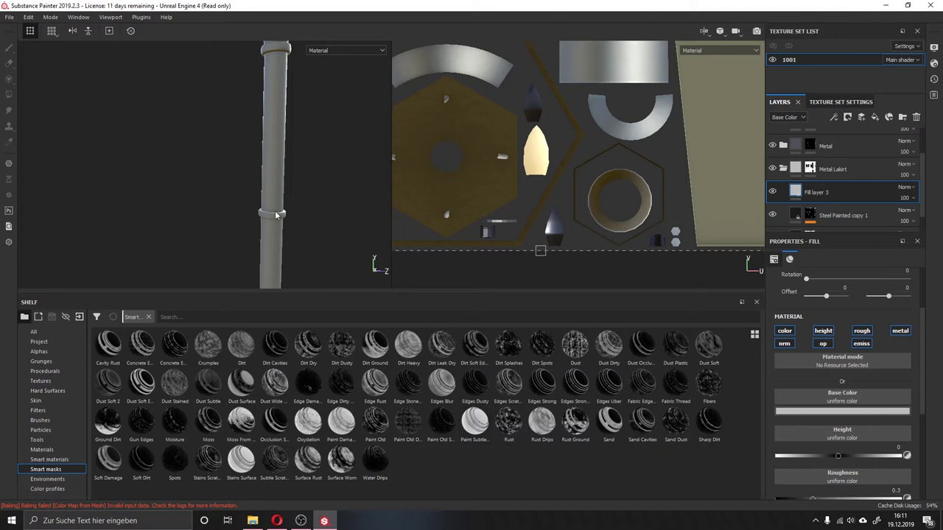
- Drop the Edges Dusty smart mask onto Fill layer 3
{"action": "scroll", "coordinate": [261, 215], "scroll_direction": "up", "scroll_amount": 1}
{"action": "scroll", "coordinate": [261, 216], "scroll_direction": "up", "scroll_amount": 2}
{"action": "scroll", "coordinate": [262, 216], "scroll_direction": "up", "scroll_amount": 3}
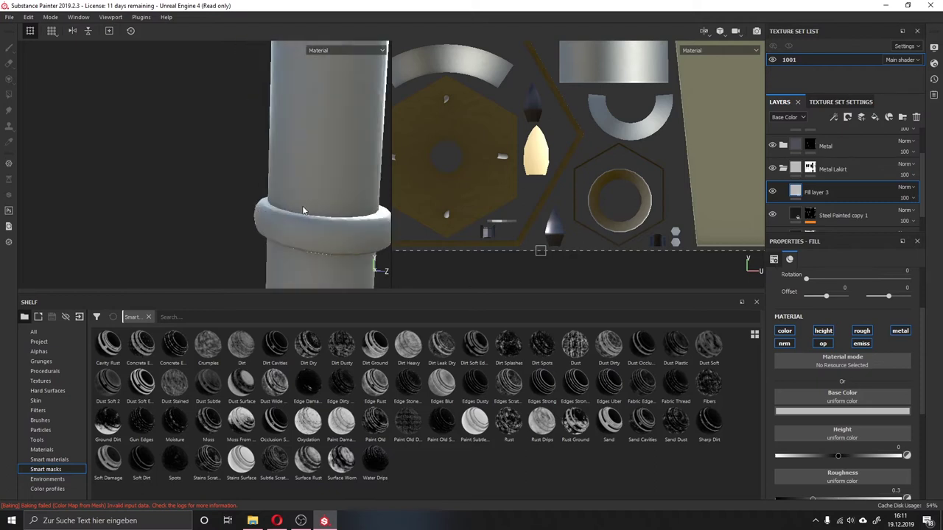
{"action": "scroll", "coordinate": [315, 227], "scroll_direction": "down", "scroll_amount": 1}
{"action": "scroll", "coordinate": [314, 227], "scroll_direction": "down", "scroll_amount": 1}
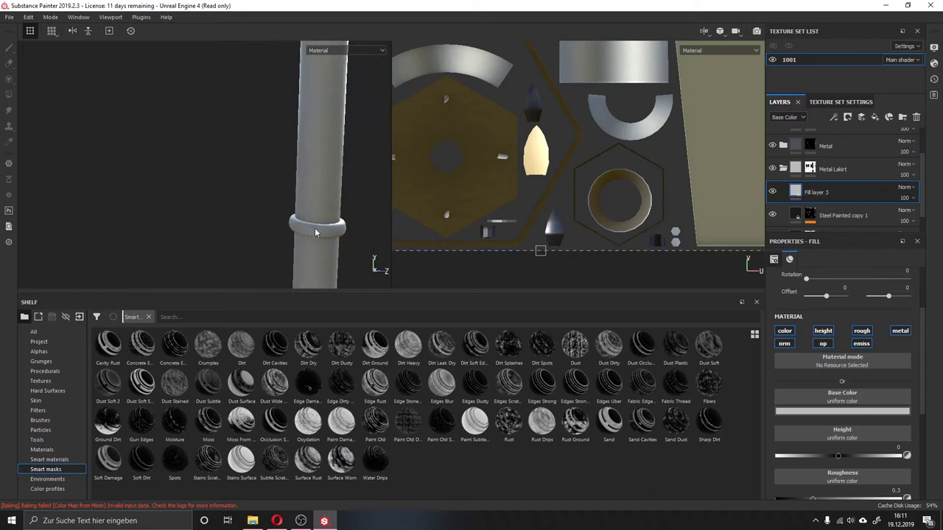
{"action": "scroll", "coordinate": [315, 232], "scroll_direction": "down", "scroll_amount": 1}
{"action": "scroll", "coordinate": [315, 233], "scroll_direction": "down", "scroll_amount": 1}
{"action": "scroll", "coordinate": [315, 232], "scroll_direction": "down", "scroll_amount": 1}
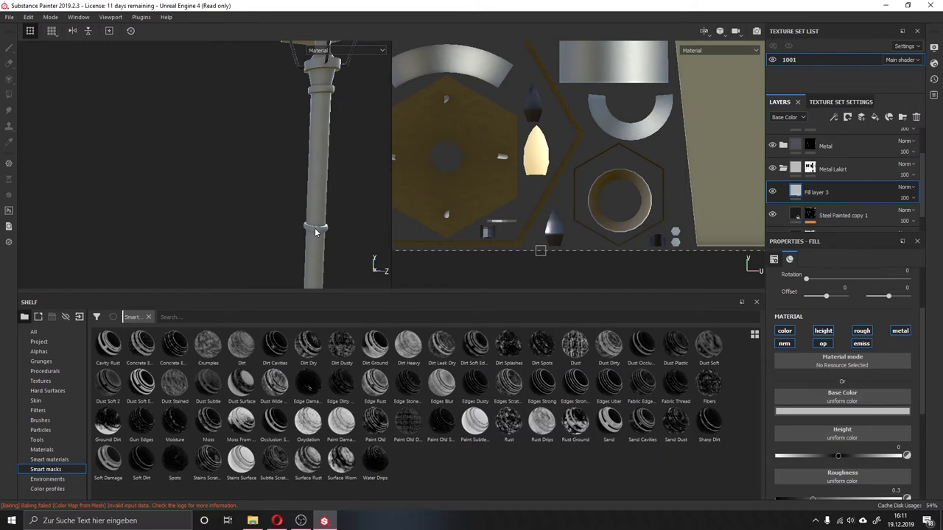
{"action": "left_click_drag", "start_coordinate": [315, 232], "coordinate": [295, 236], "text": "alt"}
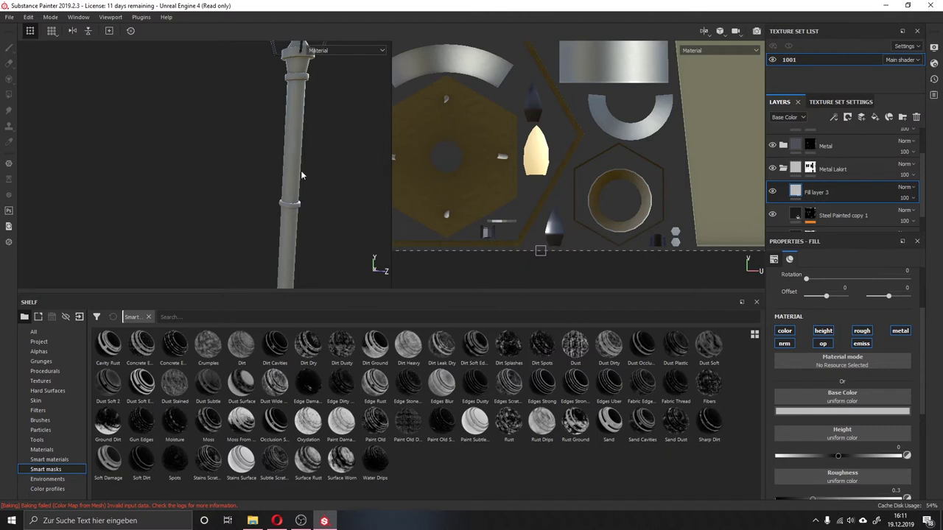
{"action": "mouse_move", "coordinate": [508, 422]}
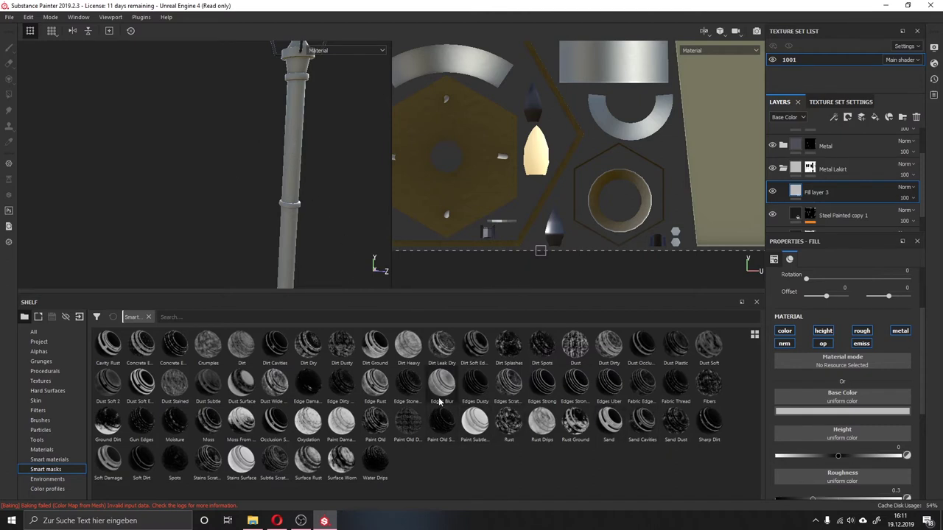
{"action": "scroll", "coordinate": [309, 257], "scroll_direction": "up", "scroll_amount": 2}
{"action": "scroll", "coordinate": [287, 240], "scroll_direction": "up", "scroll_amount": 2}
{"action": "scroll", "coordinate": [288, 242], "scroll_direction": "up", "scroll_amount": 1}
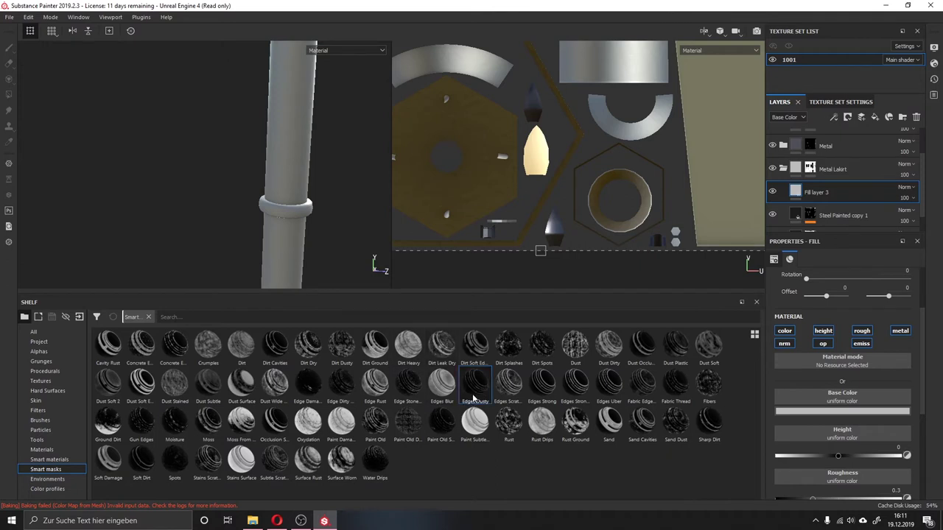
{"action": "mouse_move", "coordinate": [483, 388]}
{"action": "left_mouse_down"}
{"action": "mouse_move", "coordinate": [745, 218]}
{"action": "mouse_move", "coordinate": [837, 199]}
{"action": "left_mouse_up"}
{"action": "key", "text": "4"}
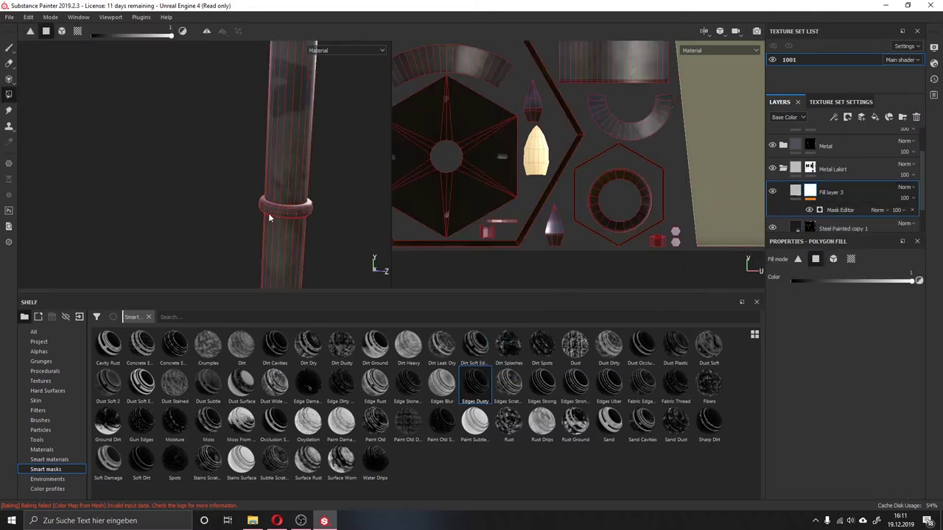
- Try the Dirt Soft Edges smart mask, then undo the unwanted Curvature mask
{"action": "scroll", "coordinate": [273, 207], "scroll_direction": "down", "scroll_amount": 2}
{"action": "scroll", "coordinate": [274, 212], "scroll_direction": "down", "scroll_amount": 2}
{"action": "scroll", "coordinate": [274, 212], "scroll_direction": "down", "scroll_amount": 2}
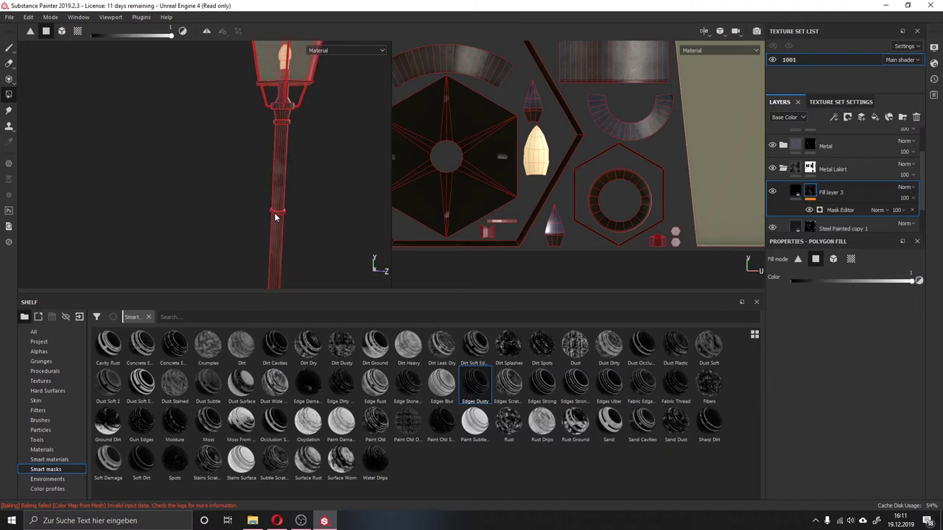
{"action": "scroll", "coordinate": [274, 212], "scroll_direction": "up", "scroll_amount": 4}
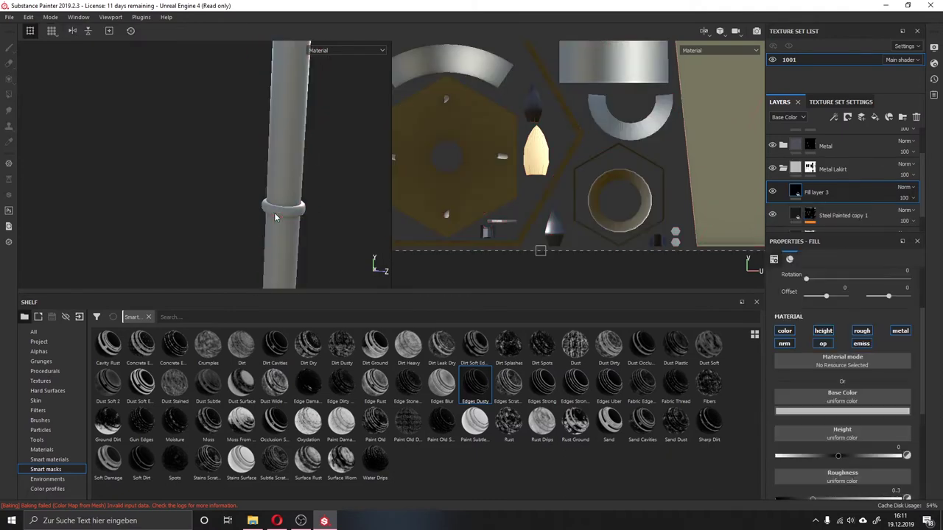
{"action": "left_click_drag", "start_coordinate": [475, 342], "coordinate": [817, 209]}
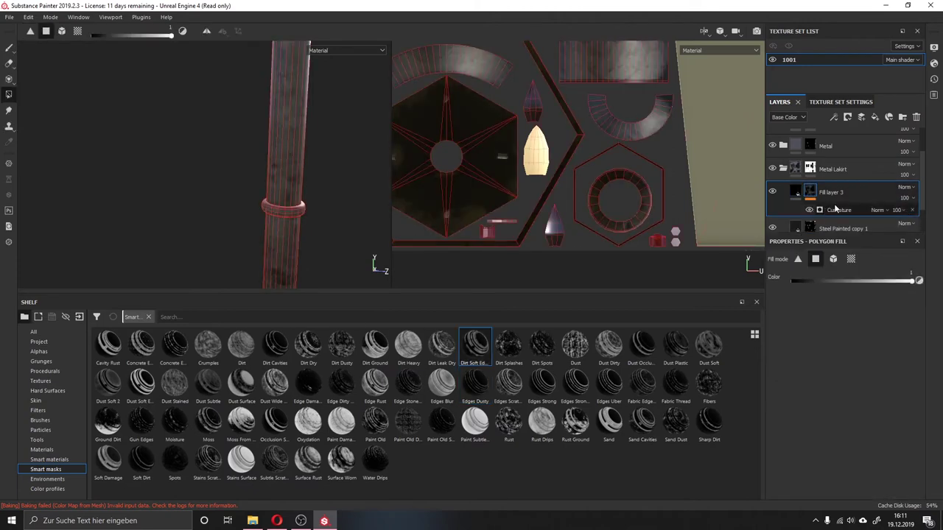
{"action": "key", "text": "ctrl+z"}
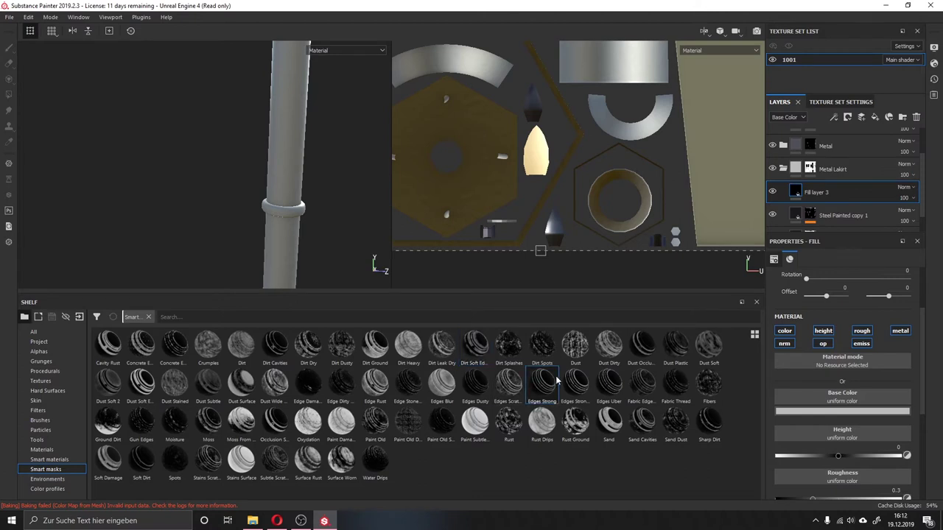
- Apply the Dust Occlusion smart mask to Fill layer 3 and view the post from below
{"action": "left_click_drag", "start_coordinate": [642, 343], "coordinate": [820, 188]}
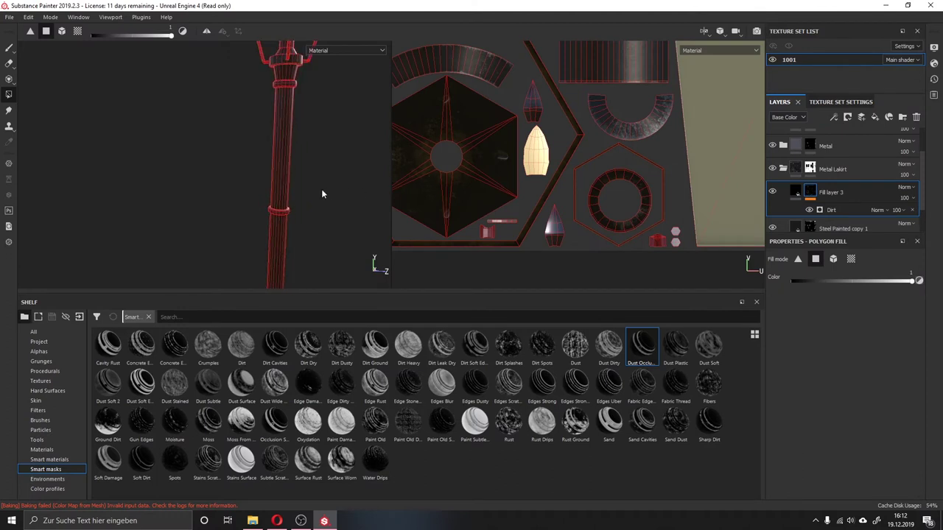
{"action": "scroll", "coordinate": [309, 201], "scroll_direction": "up", "scroll_amount": 3}
{"action": "scroll", "coordinate": [288, 204], "scroll_direction": "up", "scroll_amount": 3}
{"action": "scroll", "coordinate": [265, 203], "scroll_direction": "up", "scroll_amount": 3}
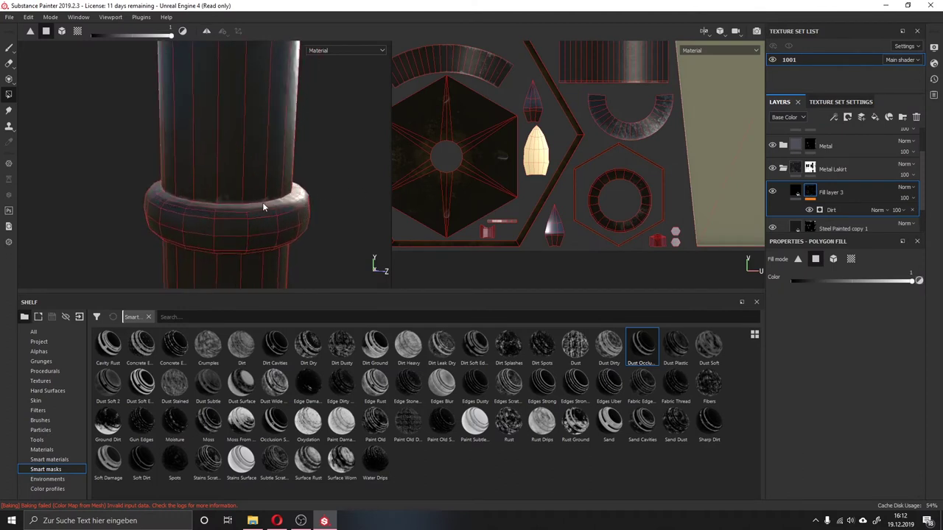
{"action": "scroll", "coordinate": [235, 200], "scroll_direction": "up", "scroll_amount": 3}
{"action": "mouse_move", "coordinate": [221, 198]}
{"action": "left_mouse_down", "text": "alt"}
{"action": "mouse_move", "coordinate": [218, 230]}
{"action": "mouse_move", "coordinate": [202, 84]}
{"action": "left_mouse_up", "text": "alt"}
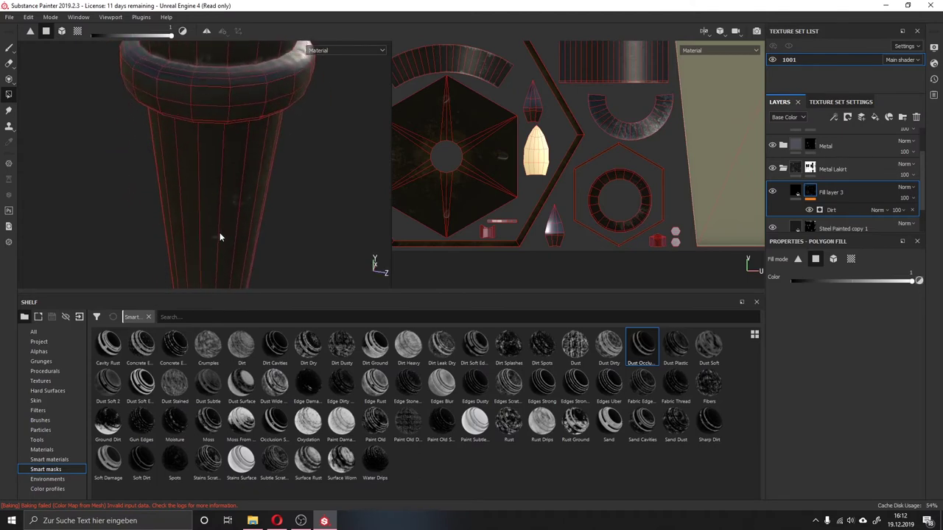
{"action": "mouse_move", "coordinate": [221, 236]}
{"action": "left_mouse_down", "text": "alt"}
{"action": "mouse_move", "coordinate": [146, 194]}
{"action": "mouse_move", "coordinate": [200, 214]}
{"action": "mouse_move", "coordinate": [200, 242]}
{"action": "left_mouse_up", "text": "alt"}
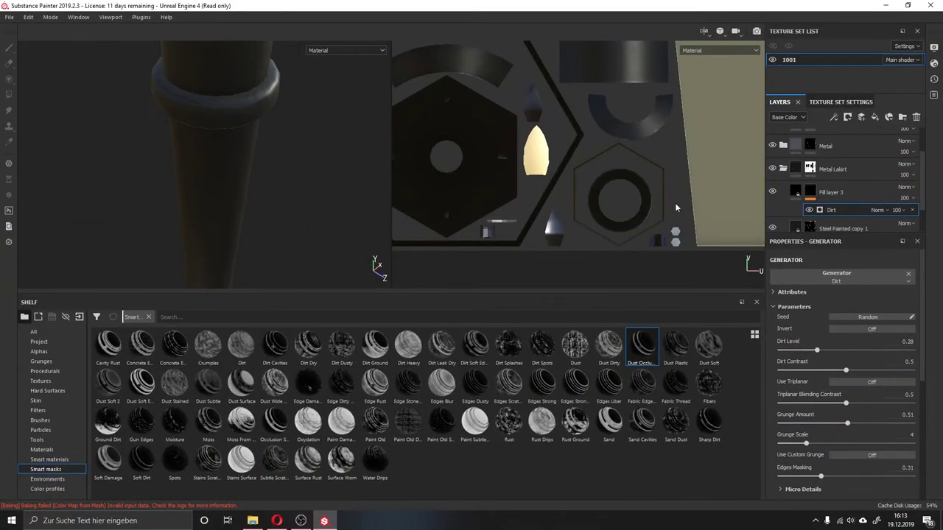
- Select Fill layer 3's mask and expand the layer to show its Dirt effect
{"action": "left_click", "coordinate": [816, 193]}
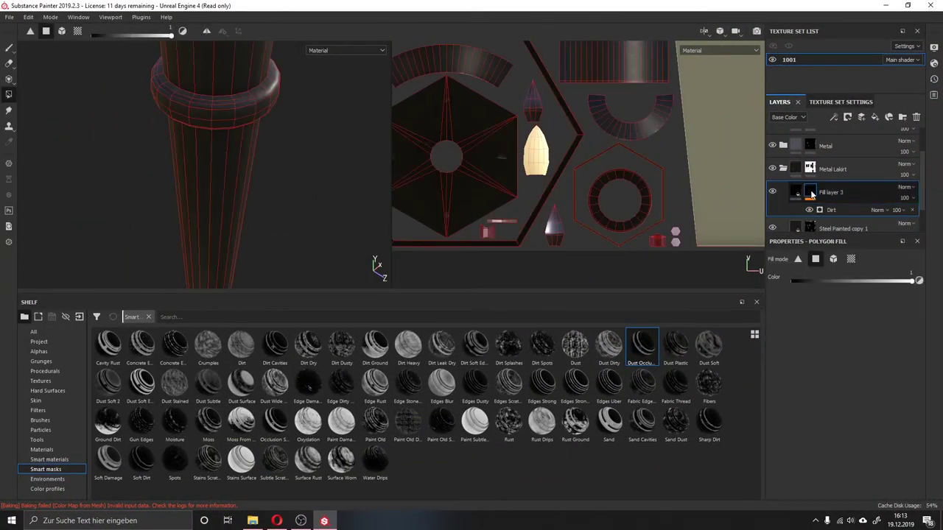
{"action": "left_click", "coordinate": [812, 193]}
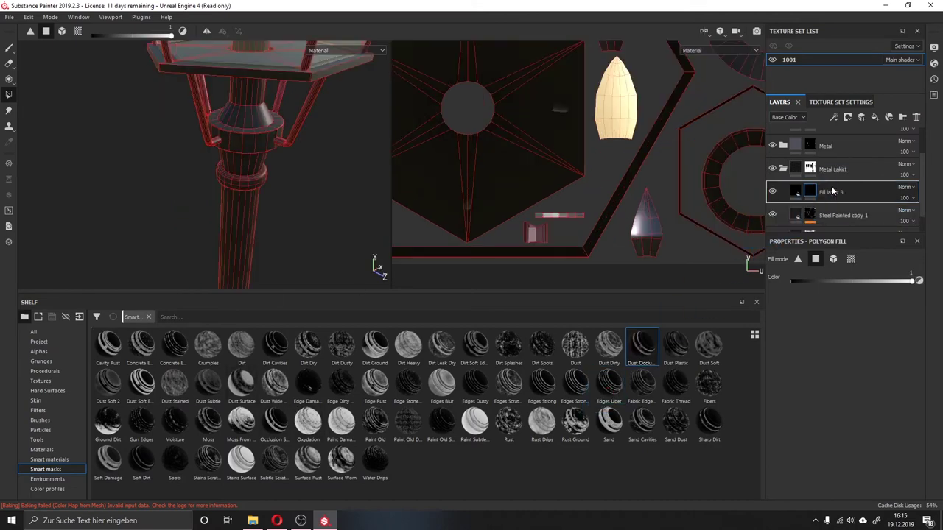
{"action": "left_click", "coordinate": [832, 191]}
{"action": "scroll", "coordinate": [260, 143], "scroll_direction": "down", "scroll_amount": 2}
{"action": "scroll", "coordinate": [238, 159], "scroll_direction": "down", "scroll_amount": 2}
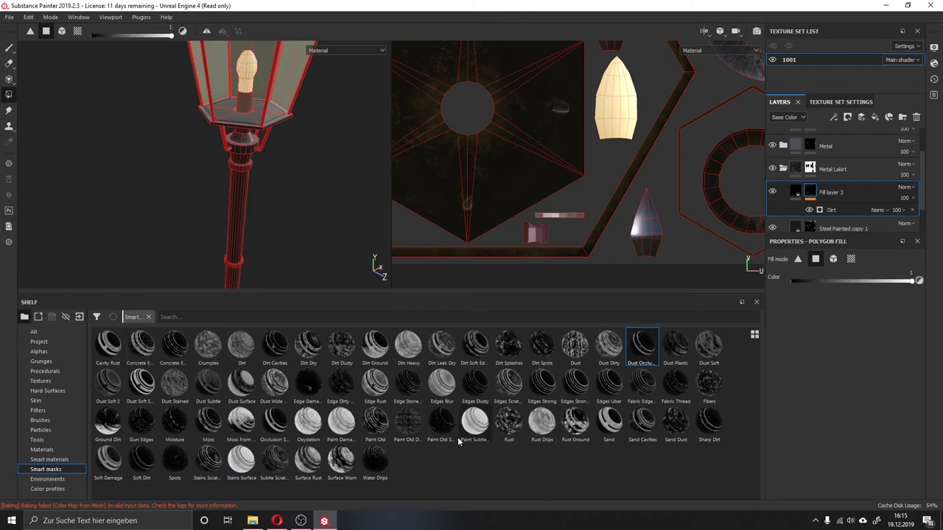
- Inspect the grime down the pole, around the ring and on the bolted foot
{"action": "middle_click_drag", "start_coordinate": [301, 157], "coordinate": [306, 4], "text": "alt"}
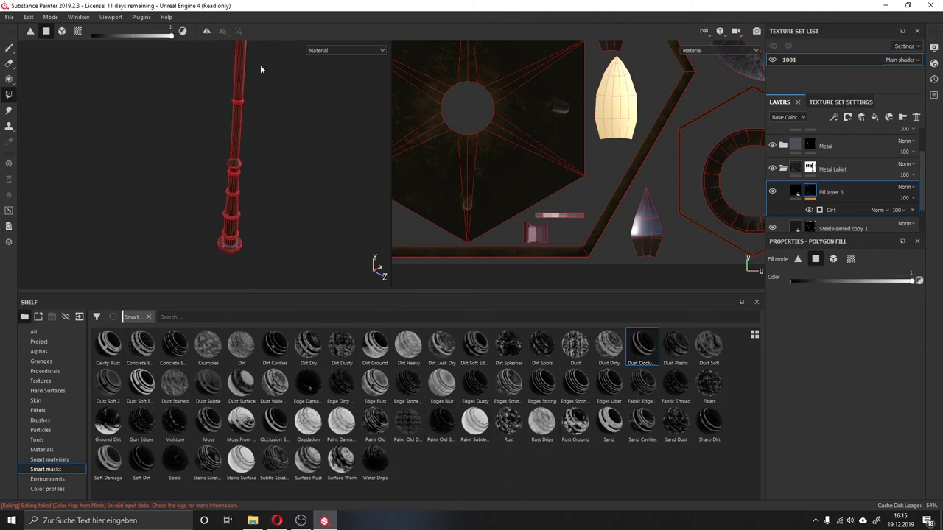
{"action": "scroll", "coordinate": [218, 151], "scroll_direction": "up", "scroll_amount": 1}
{"action": "scroll", "coordinate": [221, 194], "scroll_direction": "up", "scroll_amount": 2}
{"action": "scroll", "coordinate": [223, 140], "scroll_direction": "up", "scroll_amount": 3}
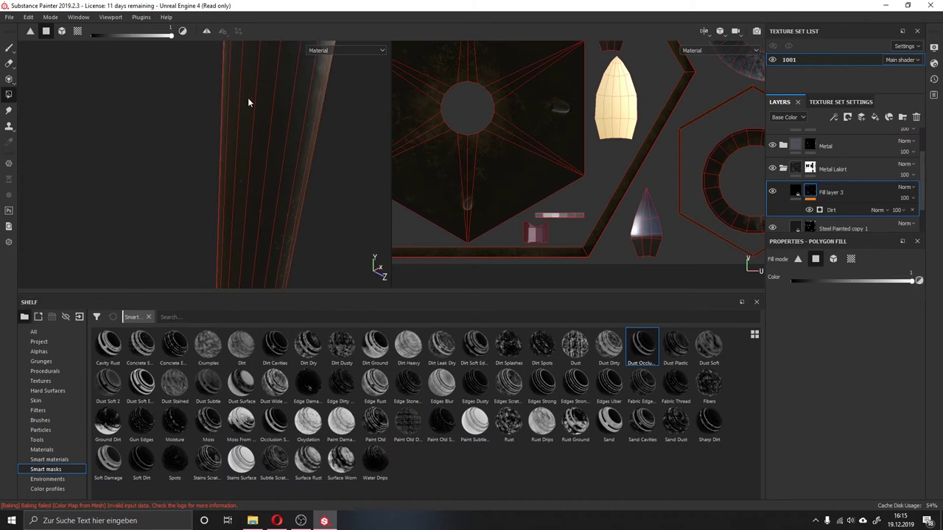
{"action": "scroll", "coordinate": [242, 186], "scroll_direction": "down", "scroll_amount": 3}
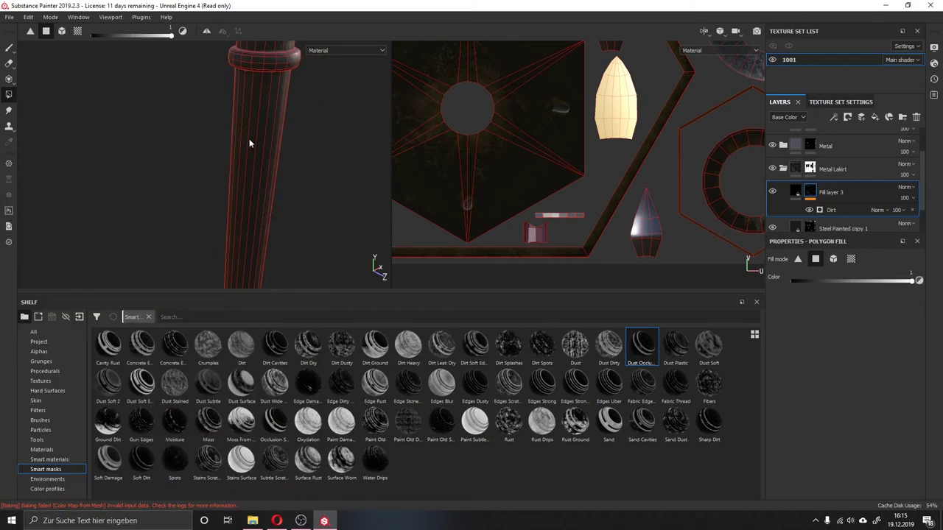
{"action": "middle_click_drag", "start_coordinate": [249, 138], "coordinate": [264, 217], "text": "alt"}
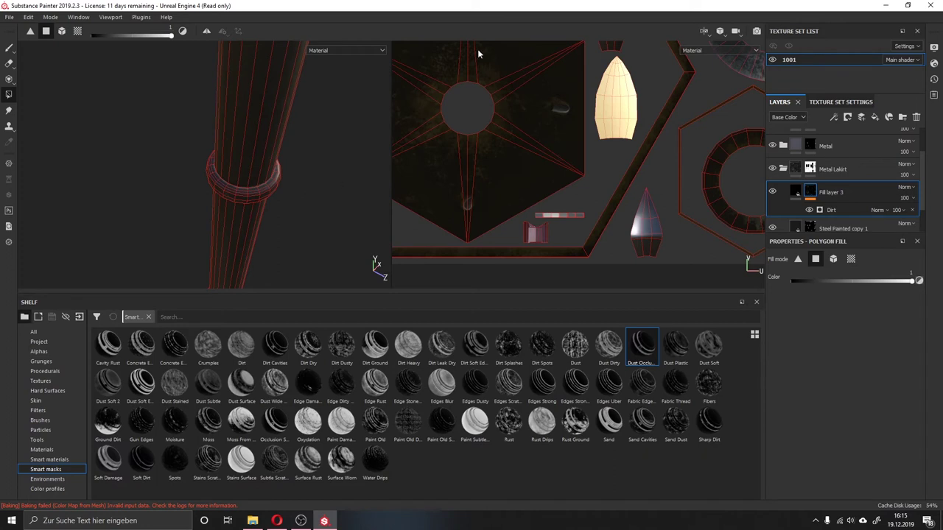
{"action": "scroll", "coordinate": [317, 174], "scroll_direction": "down", "scroll_amount": 2}
{"action": "scroll", "coordinate": [313, 175], "scroll_direction": "down", "scroll_amount": 2}
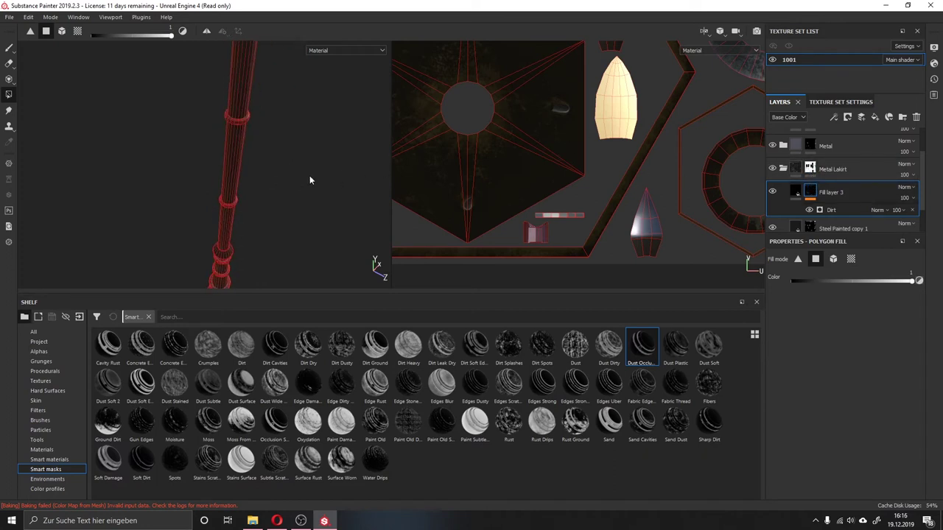
{"action": "mouse_move", "coordinate": [309, 180]}
{"action": "left_mouse_down", "text": "alt"}
{"action": "mouse_move", "coordinate": [294, 169]}
{"action": "mouse_move", "coordinate": [280, 204]}
{"action": "mouse_move", "coordinate": [300, 69]}
{"action": "mouse_move", "coordinate": [256, 248]}
{"action": "mouse_move", "coordinate": [219, 274]}
{"action": "mouse_move", "coordinate": [213, 204]}
{"action": "mouse_move", "coordinate": [226, 214]}
{"action": "left_mouse_up", "text": "alt"}
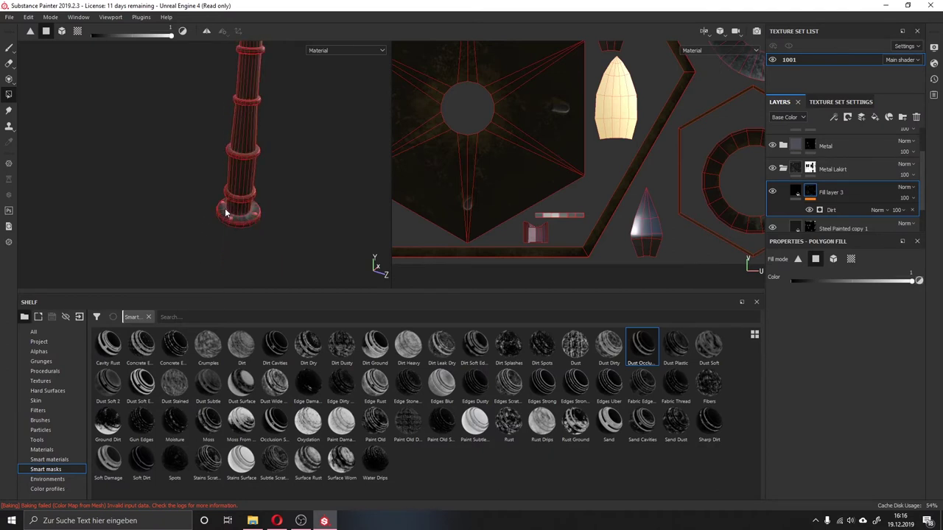
{"action": "scroll", "coordinate": [225, 208], "scroll_direction": "up", "scroll_amount": 3}
{"action": "double_click", "coordinate": [832, 193]}
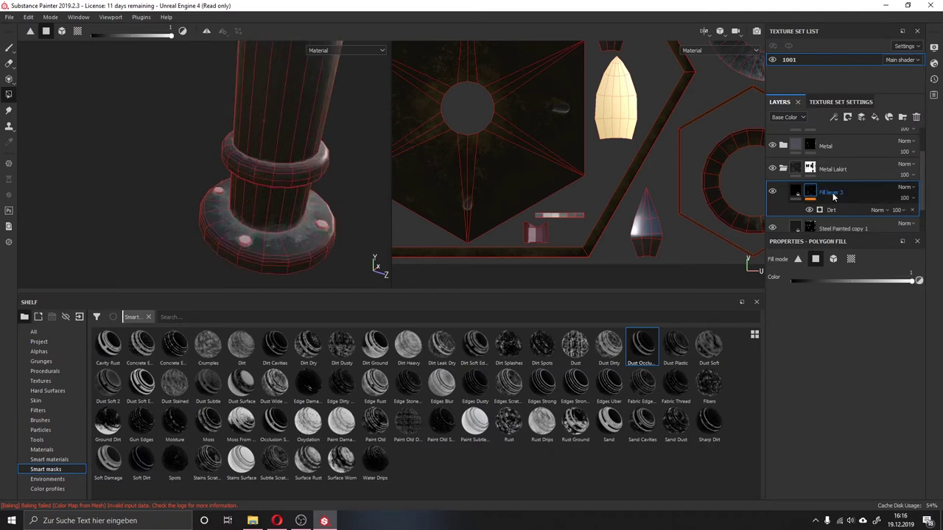
- Tune the Dirt generator: lower dirt level, raise contrast and grunge amount, grunge scale 7, Edges Masking 0.36
{"action": "left_click", "coordinate": [823, 210]}
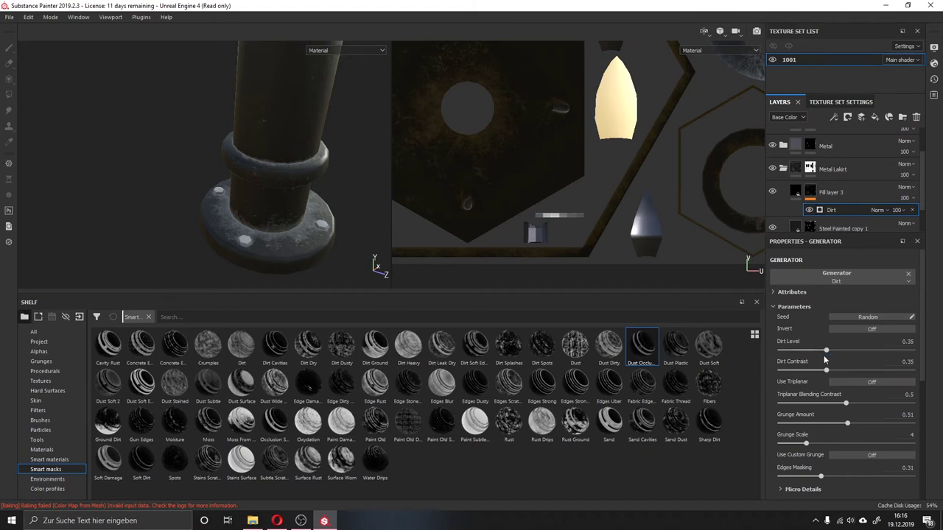
{"action": "mouse_move", "coordinate": [814, 349]}
{"action": "left_mouse_down"}
{"action": "mouse_move", "coordinate": [802, 350]}
{"action": "mouse_move", "coordinate": [825, 354]}
{"action": "left_mouse_up"}
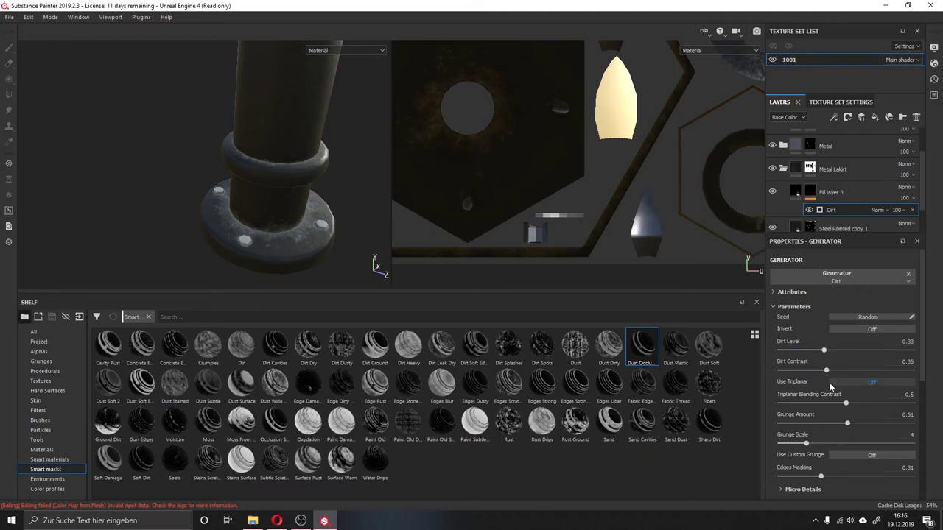
{"action": "left_click_drag", "start_coordinate": [837, 373], "coordinate": [844, 373]}
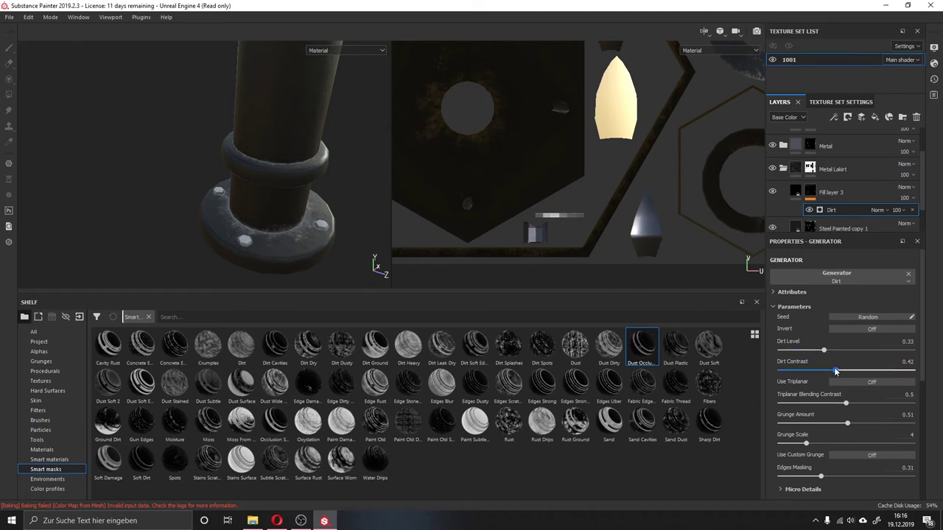
{"action": "left_click_drag", "start_coordinate": [836, 372], "coordinate": [850, 373]}
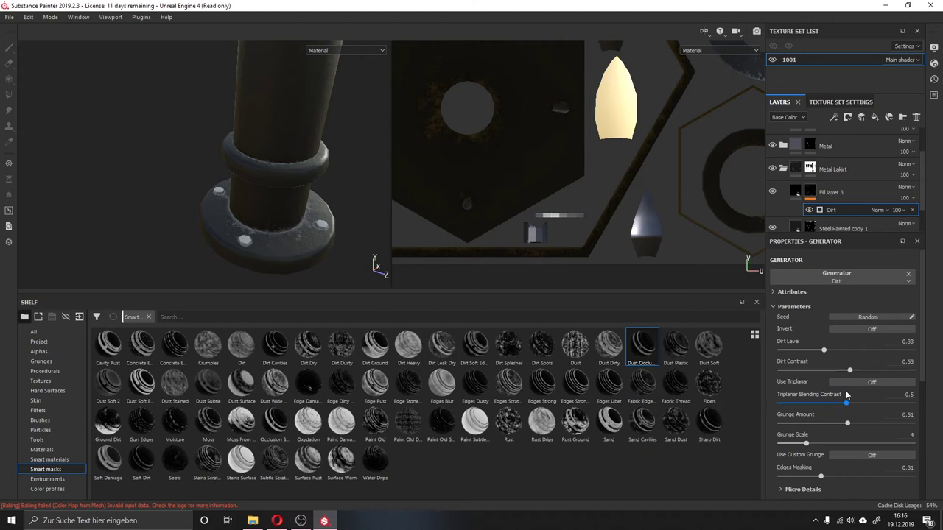
{"action": "left_click_drag", "start_coordinate": [858, 425], "coordinate": [868, 427]}
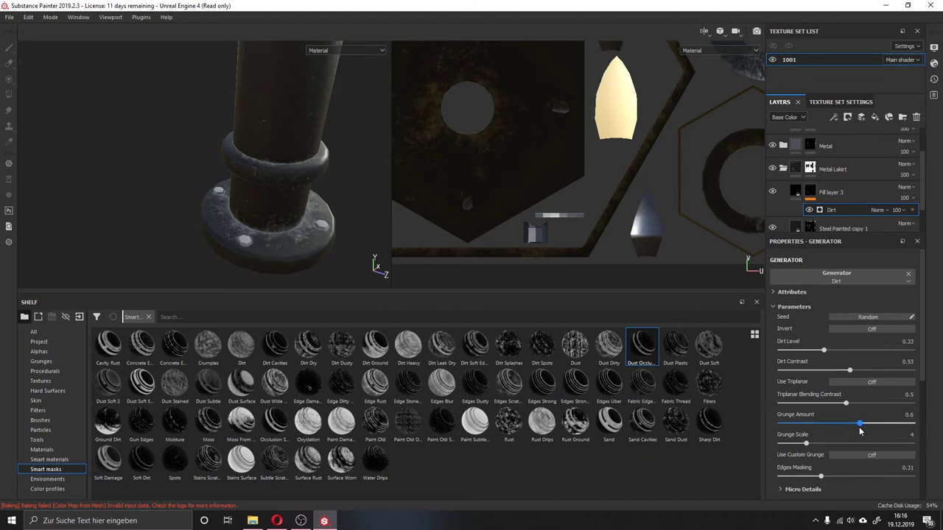
{"action": "left_click_drag", "start_coordinate": [811, 445], "coordinate": [833, 446]}
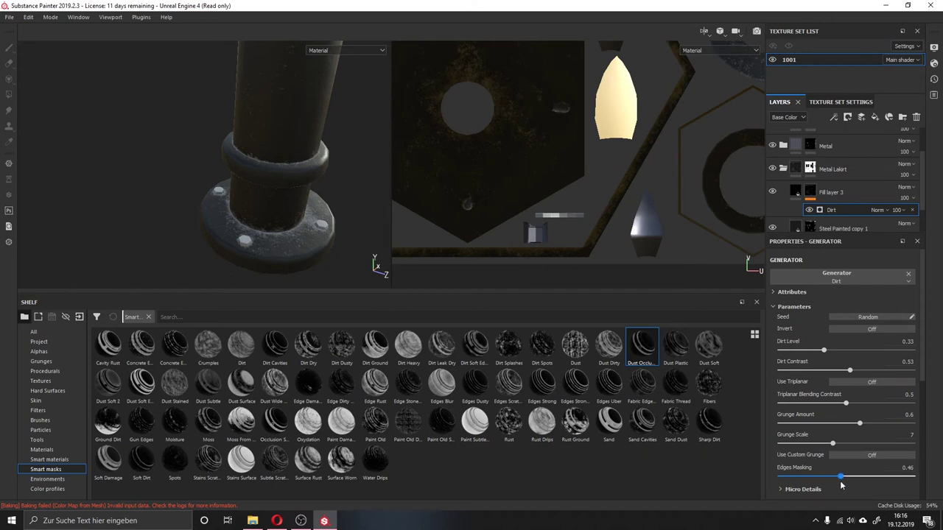
{"action": "left_click_drag", "start_coordinate": [828, 480], "coordinate": [826, 479]}
- Check the dirt around the lamp head and glass base, then switch to Polygon Fill
{"action": "scroll", "coordinate": [829, 442], "scroll_direction": "down", "scroll_amount": 2}
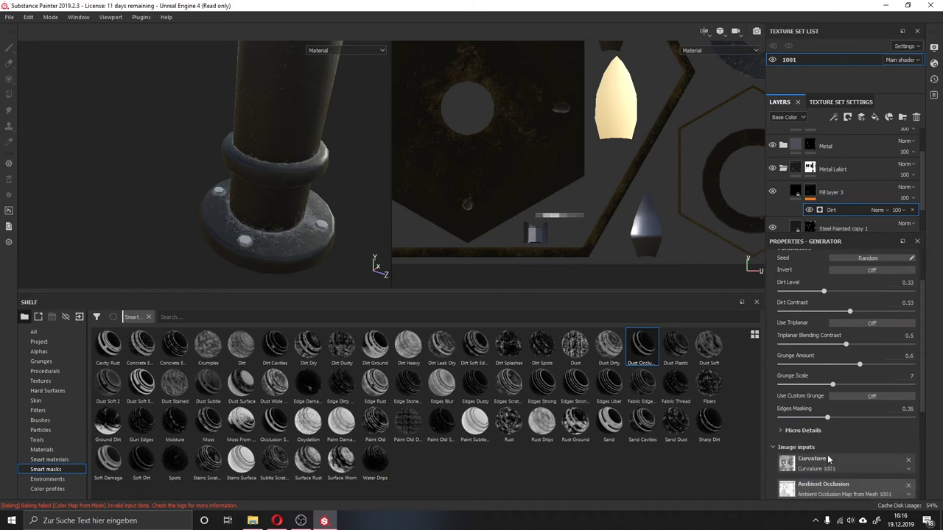
{"action": "scroll", "coordinate": [828, 442], "scroll_direction": "down", "scroll_amount": 3}
{"action": "left_click_drag", "start_coordinate": [258, 221], "coordinate": [294, 226], "text": "alt"}
{"action": "scroll", "coordinate": [295, 227], "scroll_direction": "up", "scroll_amount": 2}
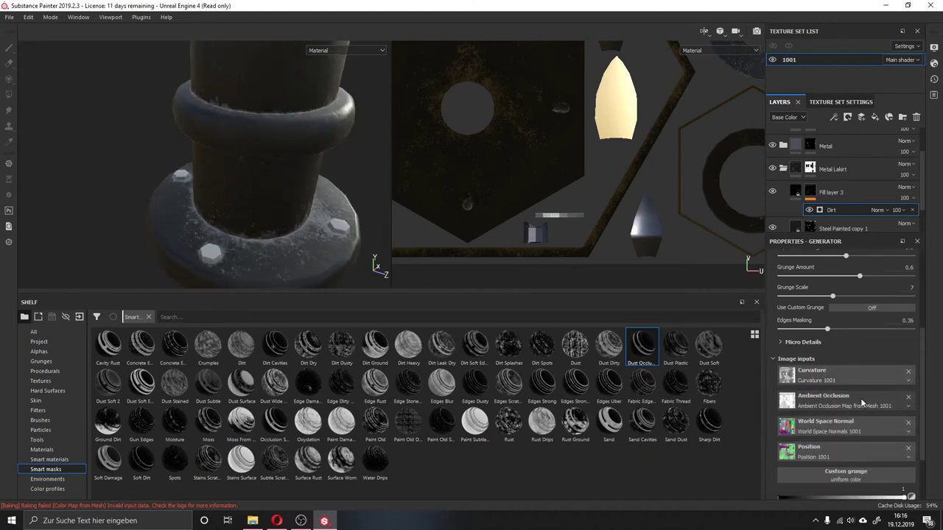
{"action": "scroll", "coordinate": [854, 400], "scroll_direction": "down", "scroll_amount": 2}
{"action": "scroll", "coordinate": [254, 221], "scroll_direction": "down", "scroll_amount": 3}
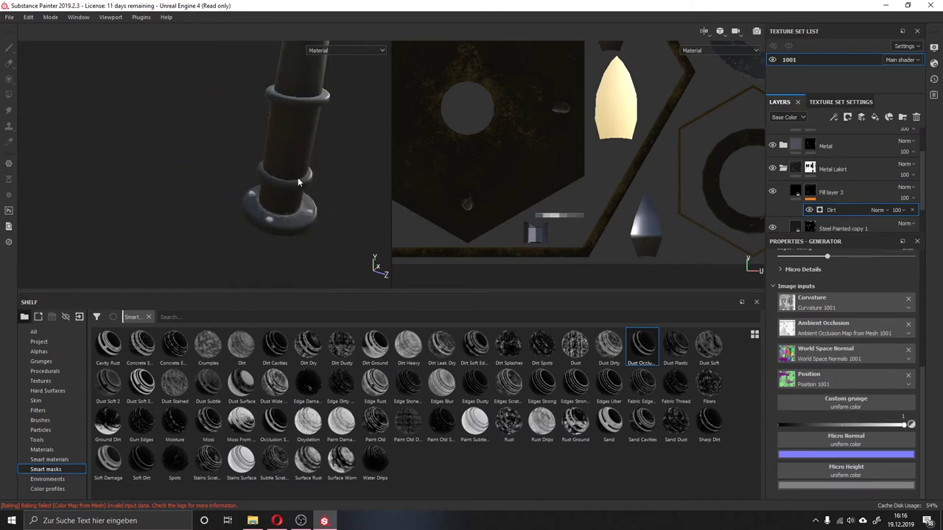
{"action": "scroll", "coordinate": [254, 221], "scroll_direction": "down", "scroll_amount": 2}
{"action": "scroll", "coordinate": [254, 221], "scroll_direction": "down", "scroll_amount": 2}
{"action": "mouse_move", "coordinate": [254, 221]}
{"action": "left_mouse_down", "text": "alt"}
{"action": "mouse_move", "coordinate": [231, 116]}
{"action": "mouse_move", "coordinate": [263, 164]}
{"action": "mouse_move", "coordinate": [249, 108]}
{"action": "mouse_move", "coordinate": [257, 76]}
{"action": "left_mouse_up", "text": "alt"}
{"action": "scroll", "coordinate": [258, 74], "scroll_direction": "up", "scroll_amount": 2}
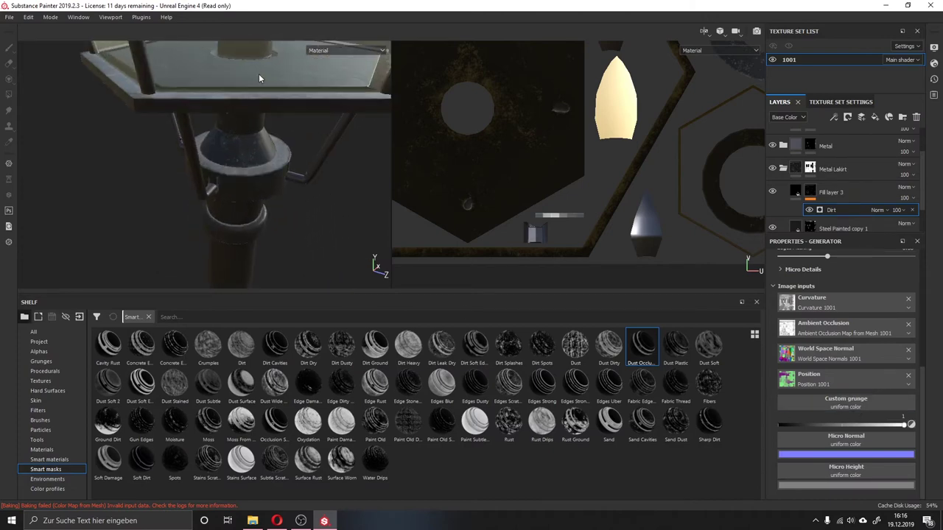
{"action": "scroll", "coordinate": [258, 73], "scroll_direction": "up", "scroll_amount": 2}
{"action": "middle_click_drag", "start_coordinate": [258, 73], "coordinate": [239, 192], "text": "alt"}
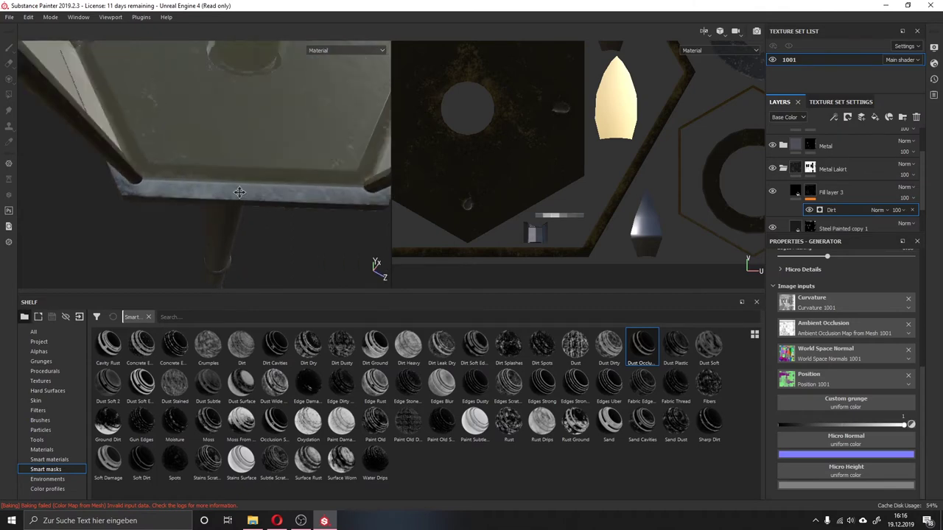
{"action": "mouse_move", "coordinate": [240, 192]}
{"action": "left_mouse_down", "text": "alt"}
{"action": "mouse_move", "coordinate": [225, 242]}
{"action": "mouse_move", "coordinate": [157, 183]}
{"action": "mouse_move", "coordinate": [276, 155]}
{"action": "mouse_move", "coordinate": [227, 174]}
{"action": "mouse_move", "coordinate": [198, 158]}
{"action": "mouse_move", "coordinate": [113, 236]}
{"action": "left_mouse_up", "text": "alt"}
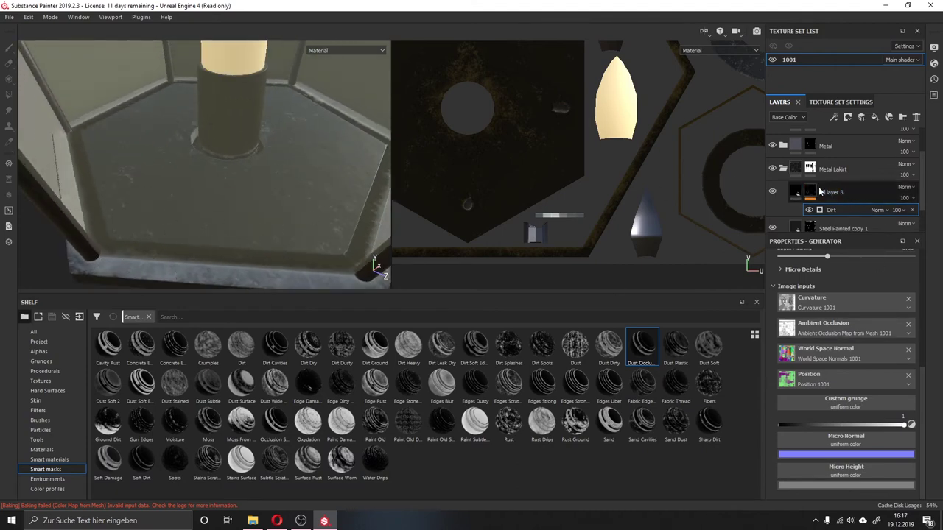
{"action": "key", "text": "4"}
{"action": "mouse_move", "coordinate": [231, 250]}
{"action": "left_mouse_down", "text": "alt"}
{"action": "mouse_move", "coordinate": [305, 74]}
{"action": "mouse_move", "coordinate": [281, 125]}
{"action": "mouse_move", "coordinate": [309, 148]}
{"action": "left_mouse_up", "text": "alt"}
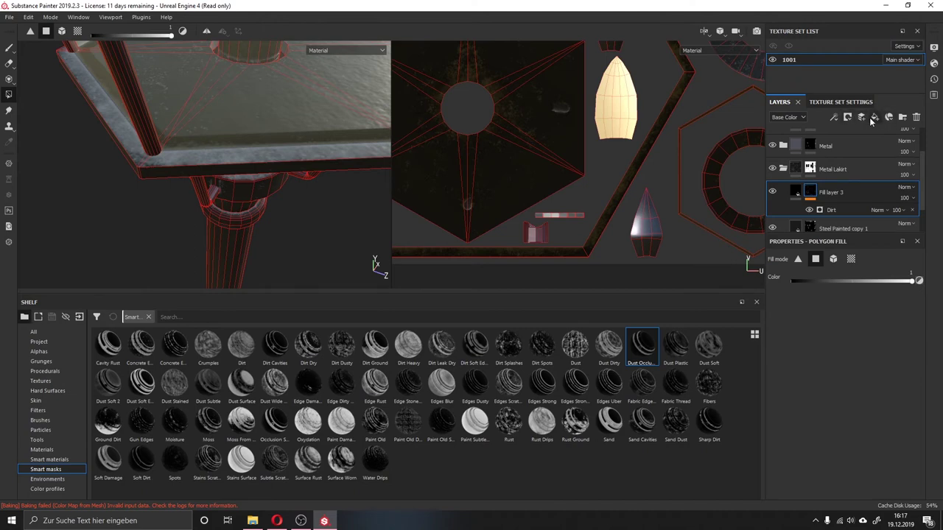
- Group Fill layer 3 into a new folder and rename the folder Dreck
{"action": "left_click_drag", "start_coordinate": [832, 192], "coordinate": [816, 190]}
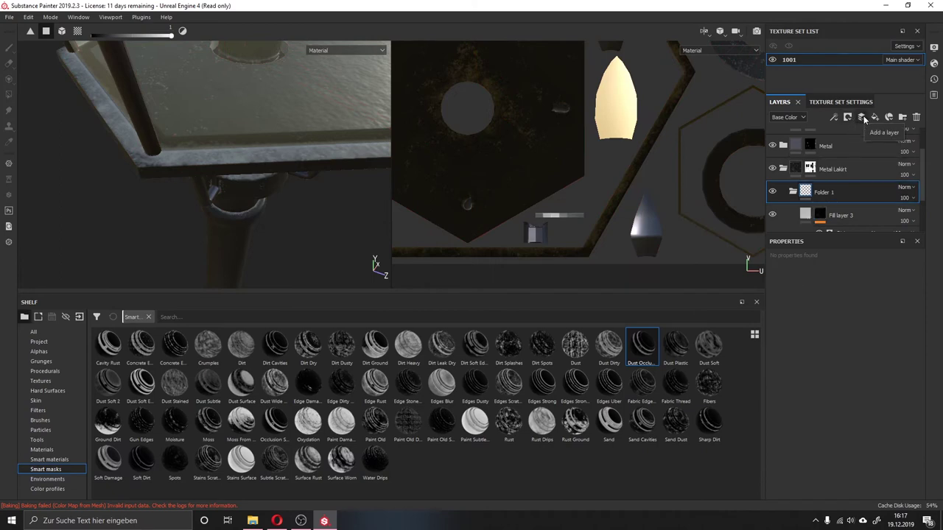
{"action": "right_click", "coordinate": [836, 194]}
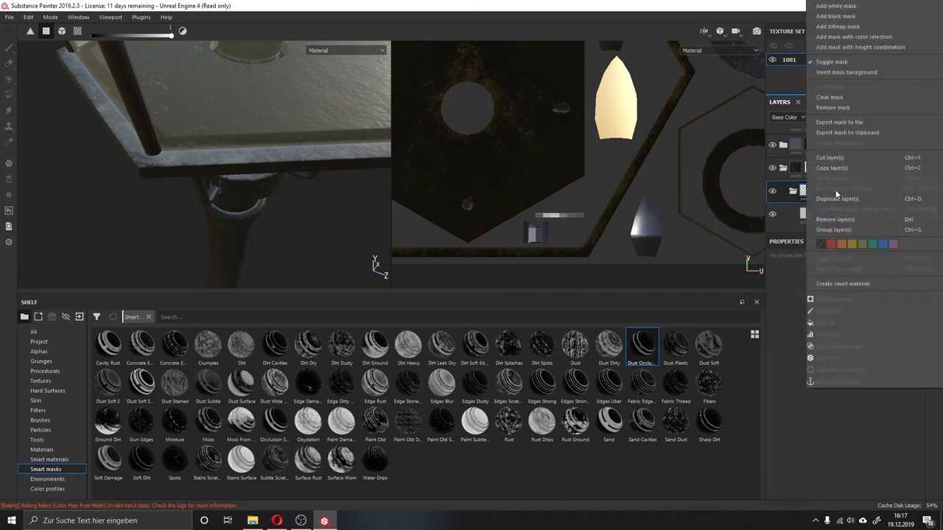
{"action": "left_click", "coordinate": [795, 193]}
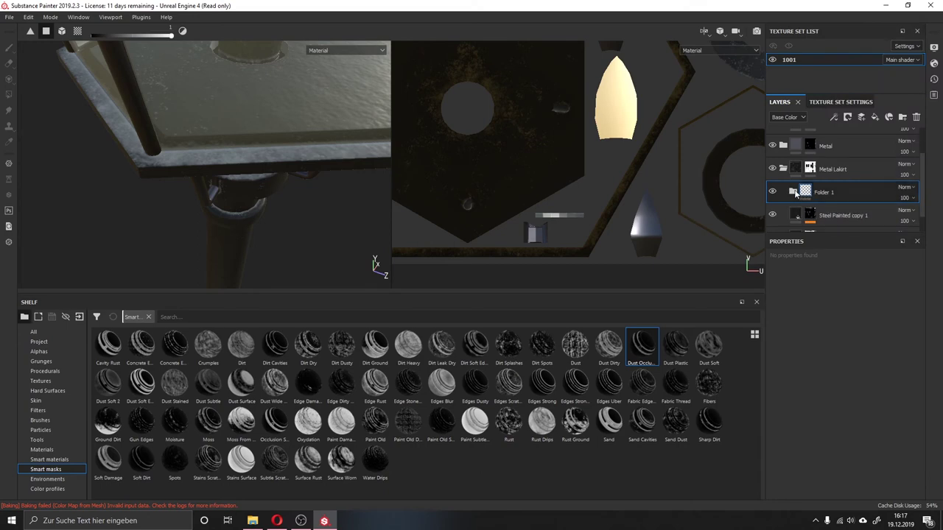
{"action": "left_click", "coordinate": [795, 193]}
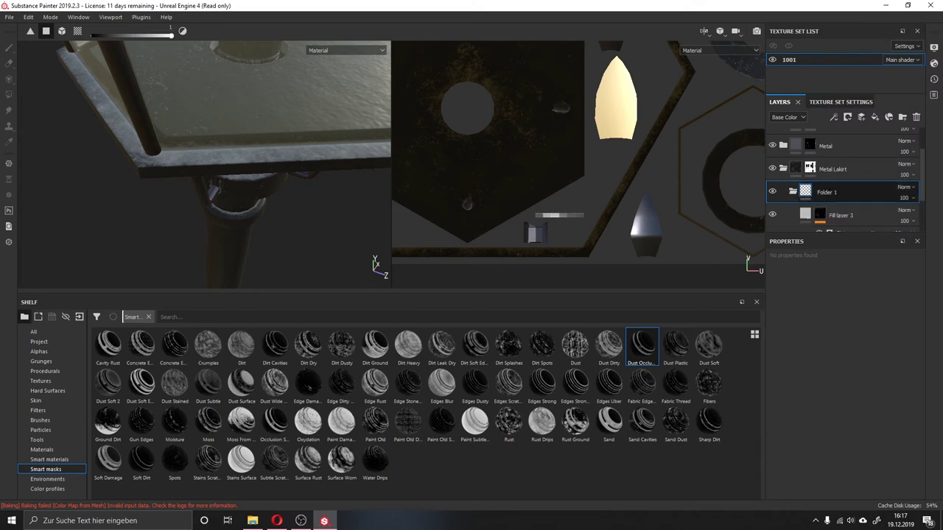
{"action": "double_click", "coordinate": [836, 192]}
{"action": "type", "text": "Dreck"}
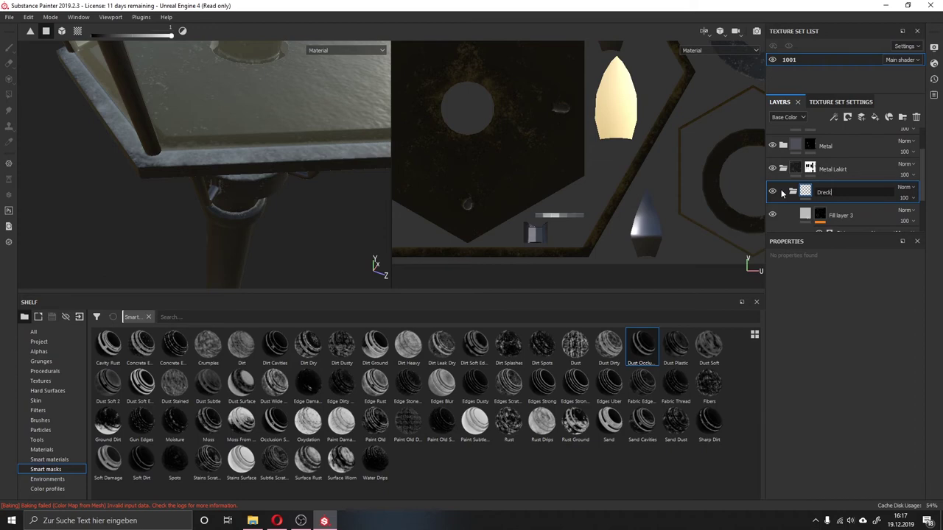
{"action": "key", "text": "Return"}
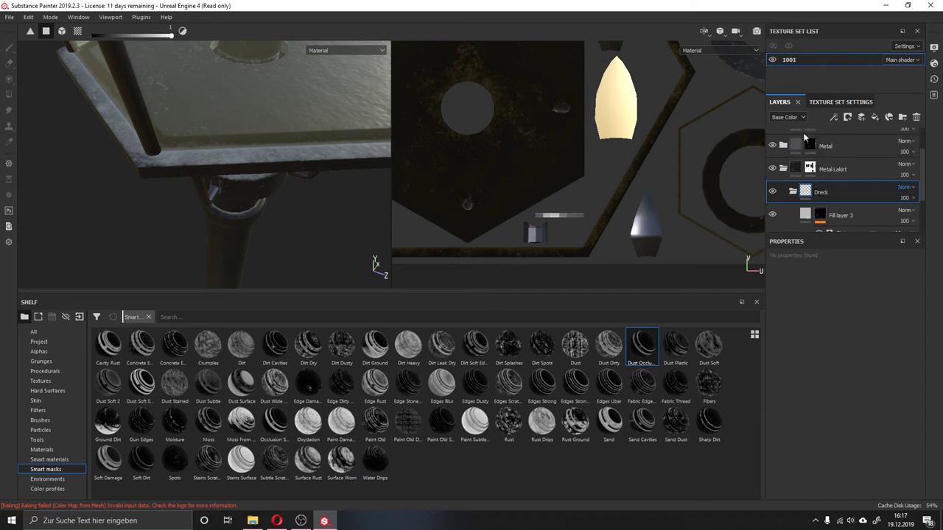
{"action": "left_click", "coordinate": [847, 118]}
- Add a white mask to the Dreck folder and switch to the Paint tool
{"action": "left_click", "coordinate": [872, 137]}
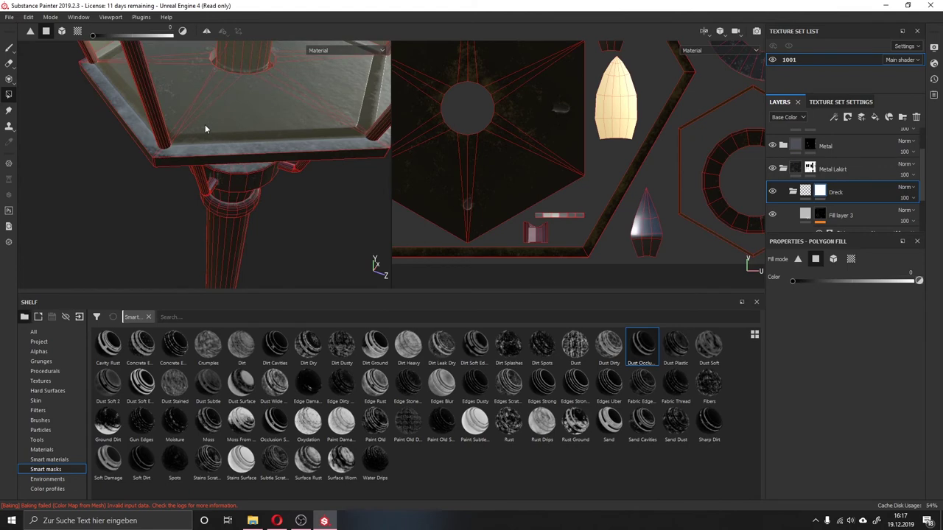
{"action": "mouse_move", "coordinate": [205, 124]}
{"action": "left_mouse_down", "text": "alt"}
{"action": "mouse_move", "coordinate": [169, 201]}
{"action": "mouse_move", "coordinate": [180, 192]}
{"action": "left_mouse_up", "text": "alt"}
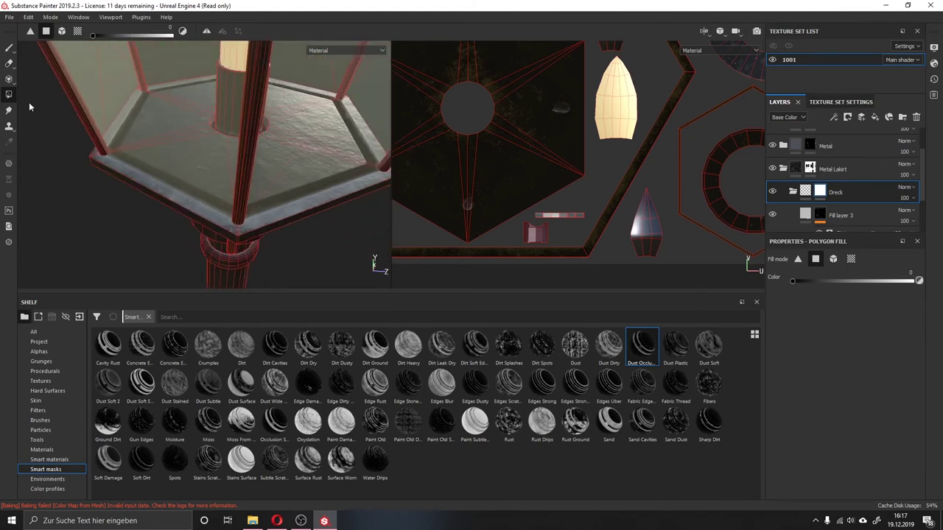
{"action": "left_click", "coordinate": [8, 47]}
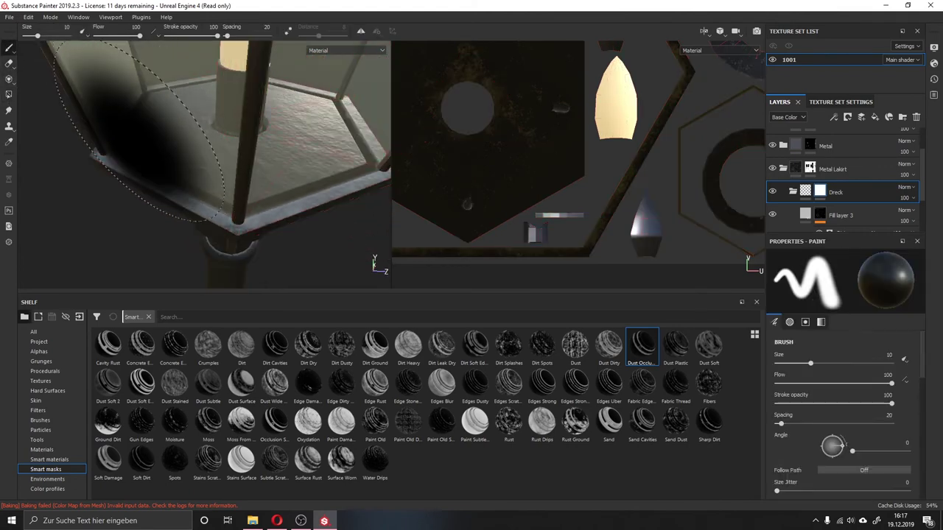
{"action": "scroll", "coordinate": [403, 123], "scroll_direction": "down", "scroll_amount": 2}
{"action": "scroll", "coordinate": [403, 123], "scroll_direction": "down", "scroll_amount": 2}
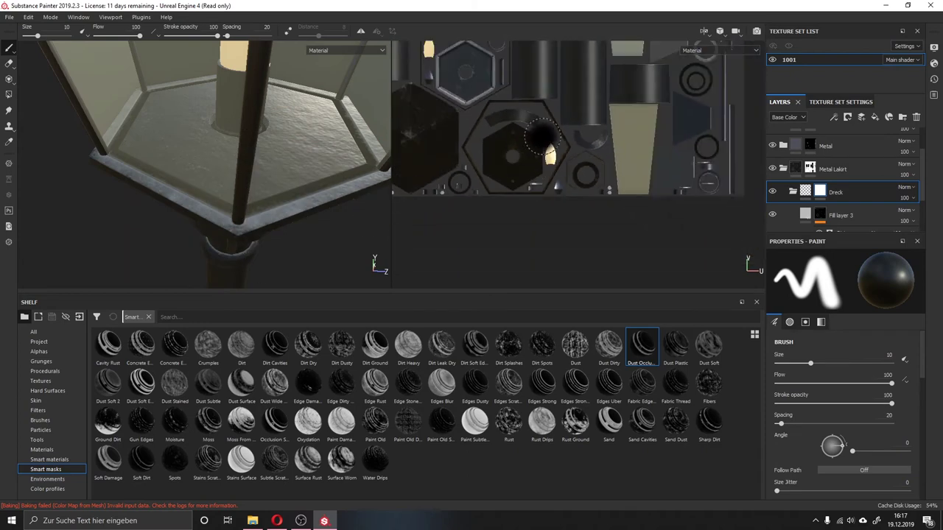
{"action": "scroll", "coordinate": [403, 124], "scroll_direction": "down", "scroll_amount": 2}
{"action": "scroll", "coordinate": [516, 133], "scroll_direction": "up", "scroll_amount": 2}
{"action": "scroll", "coordinate": [515, 133], "scroll_direction": "up", "scroll_amount": 2}
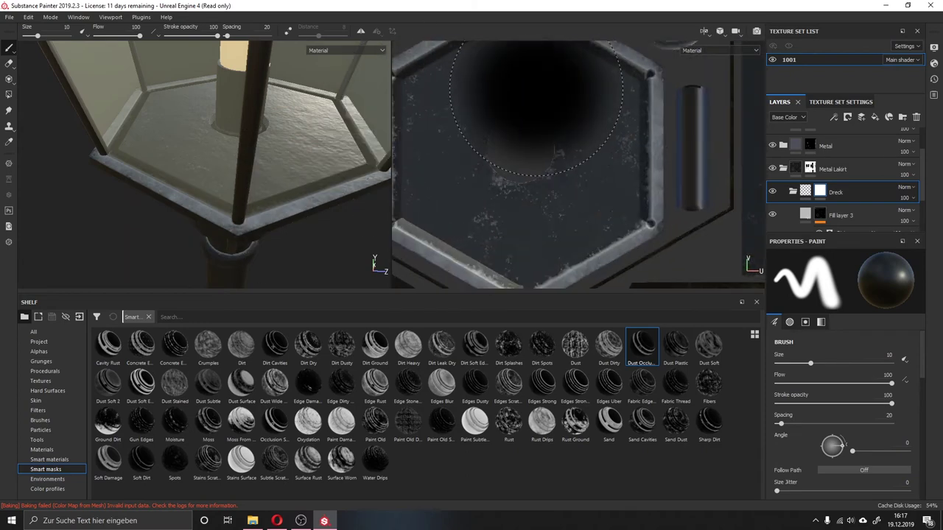
{"action": "scroll", "coordinate": [515, 133], "scroll_direction": "up", "scroll_amount": 1}
- Set the brush size to 1.5 and undo a test stroke on the hexagon's bevel
{"action": "right_click", "coordinate": [523, 134]}
{"action": "left_click_drag", "start_coordinate": [557, 189], "coordinate": [527, 190]}
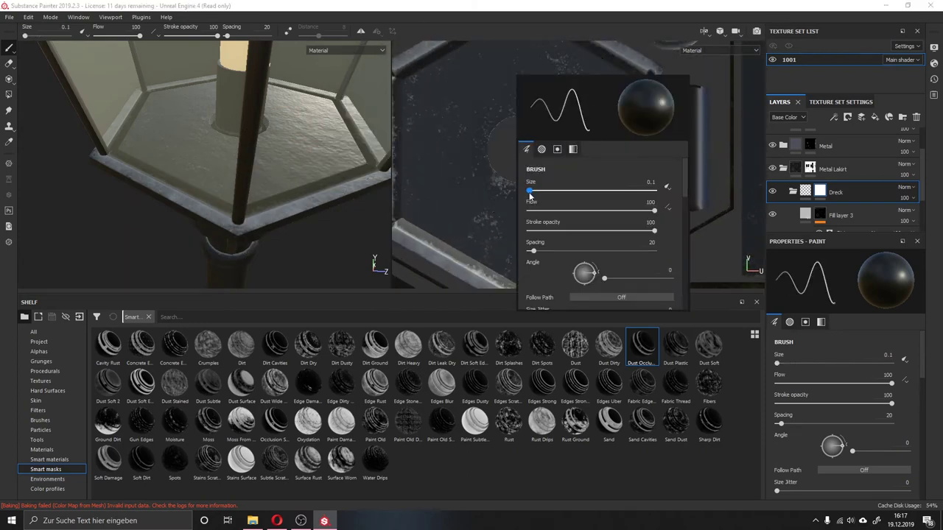
{"action": "right_click", "coordinate": [522, 163]}
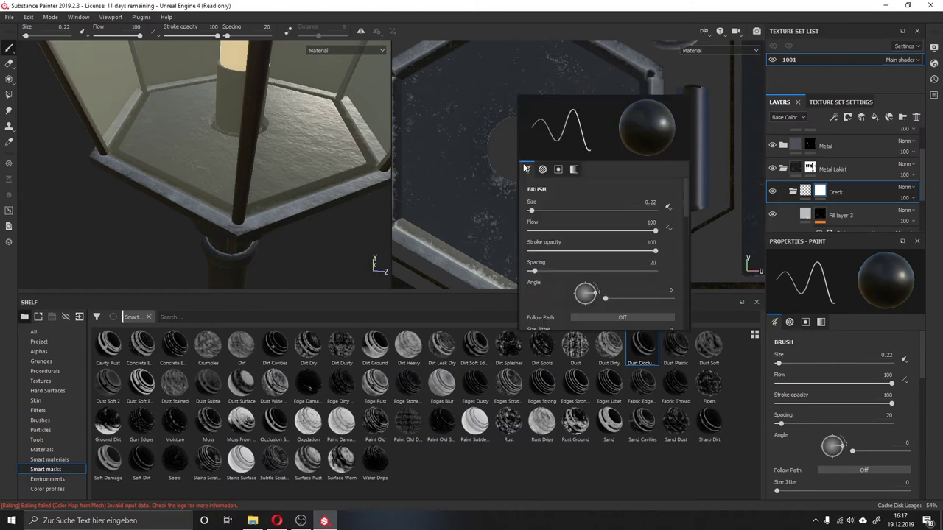
{"action": "left_click", "coordinate": [547, 213]}
{"action": "scroll", "coordinate": [566, 193], "scroll_direction": "down", "scroll_amount": 1}
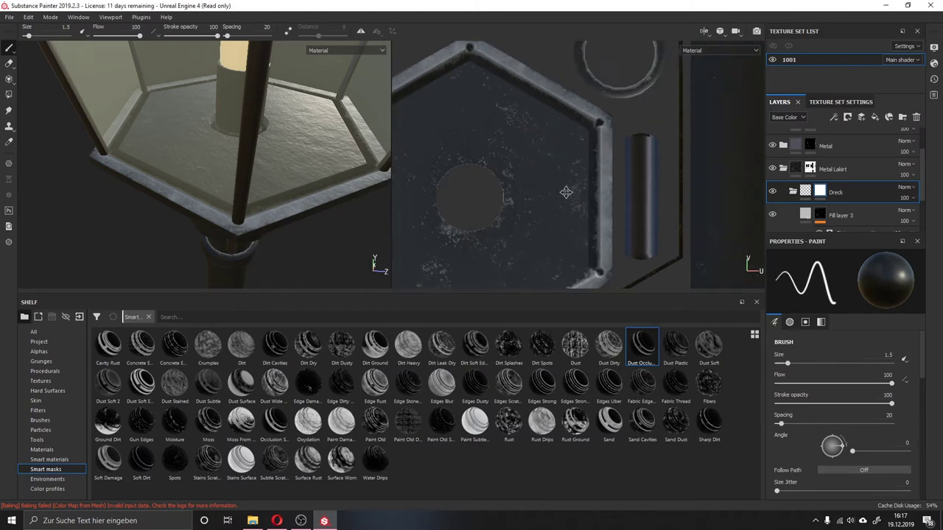
{"action": "scroll", "coordinate": [566, 192], "scroll_direction": "up", "scroll_amount": 1}
{"action": "left_click_drag", "start_coordinate": [595, 129], "coordinate": [600, 240]}
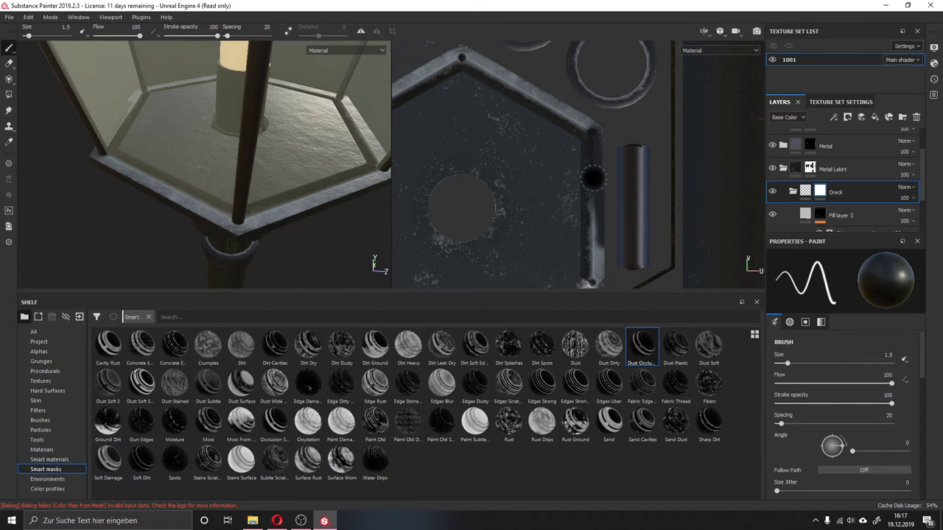
{"action": "key", "text": "ctrl+z"}
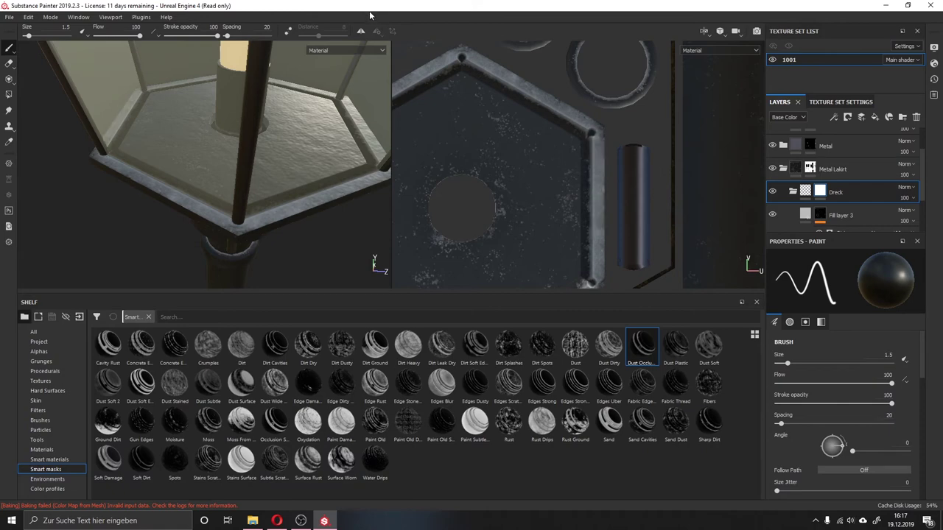
- Lower brush flow to 27 and paint dark along the hexagon's right bevel
{"action": "left_click_drag", "start_coordinate": [133, 37], "coordinate": [106, 37]}
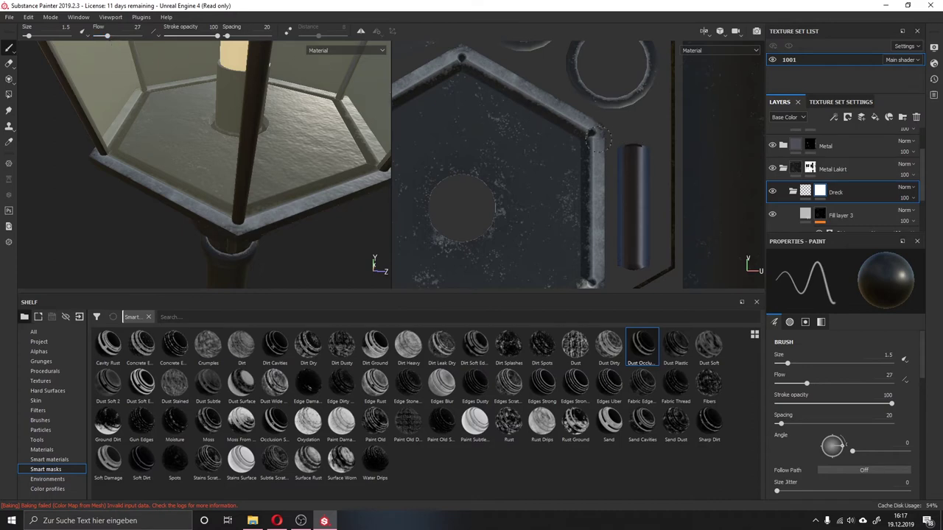
{"action": "left_click_drag", "start_coordinate": [599, 134], "coordinate": [608, 215]}
{"action": "mouse_move", "coordinate": [599, 134]}
{"action": "left_mouse_down"}
{"action": "mouse_move", "coordinate": [604, 217]}
{"action": "mouse_move", "coordinate": [599, 142]}
{"action": "left_mouse_up"}
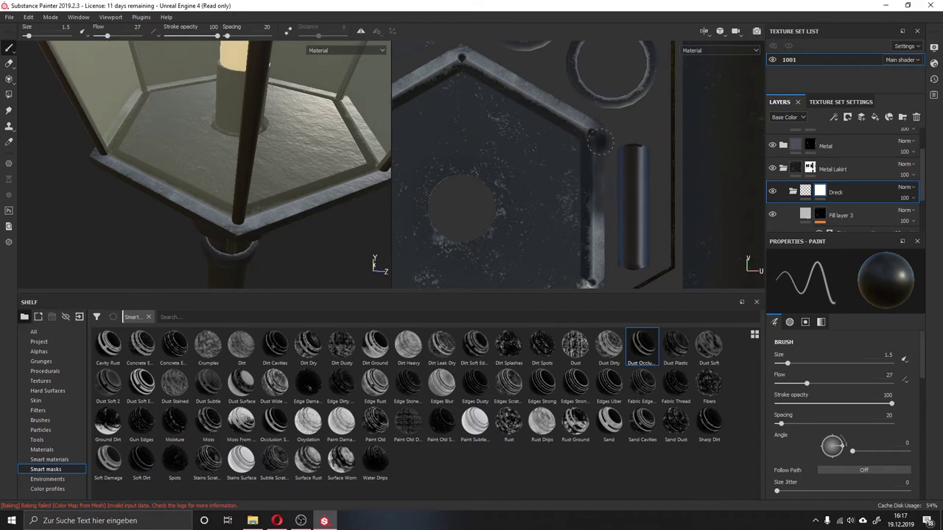
{"action": "left_click_drag", "start_coordinate": [603, 222], "coordinate": [597, 243]}
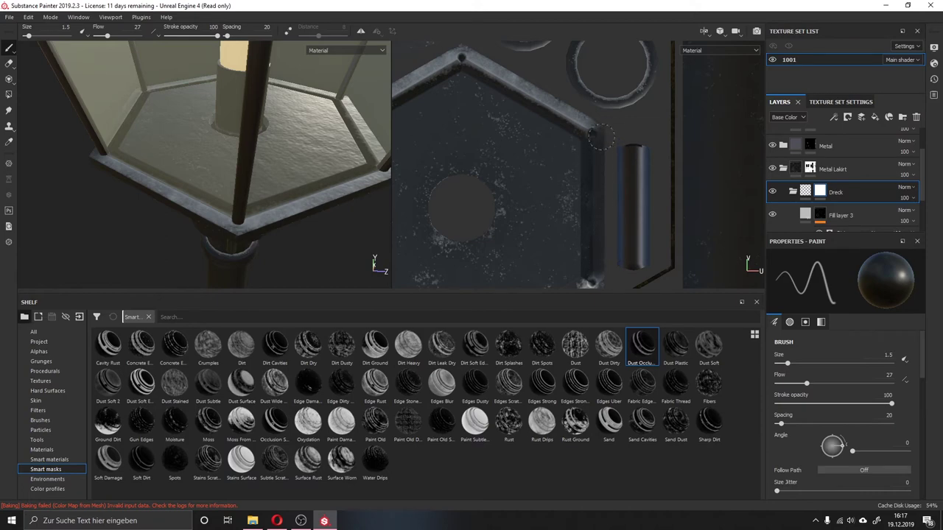
{"action": "scroll", "coordinate": [558, 118], "scroll_direction": "down", "scroll_amount": 2}
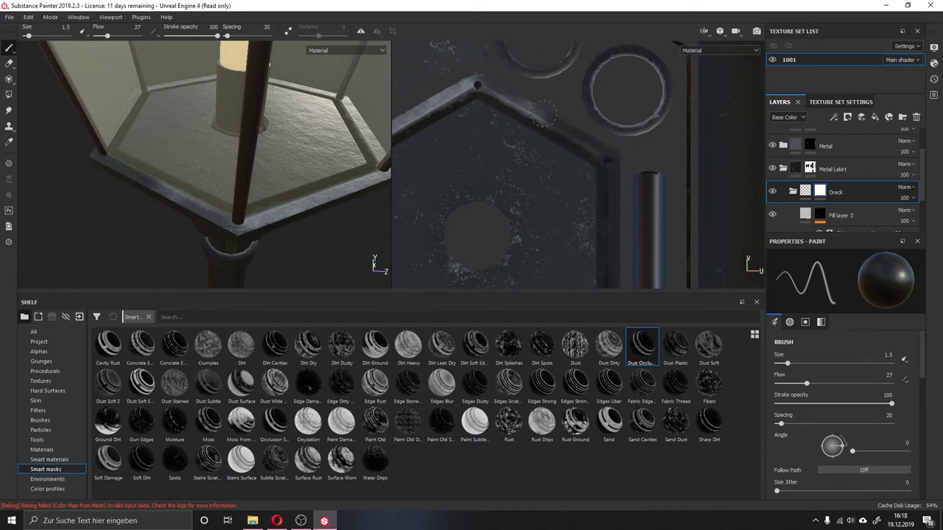
{"action": "scroll", "coordinate": [851, 406], "scroll_direction": "down", "scroll_amount": 5}
{"action": "scroll", "coordinate": [608, 283], "scroll_direction": "up", "scroll_amount": 2}
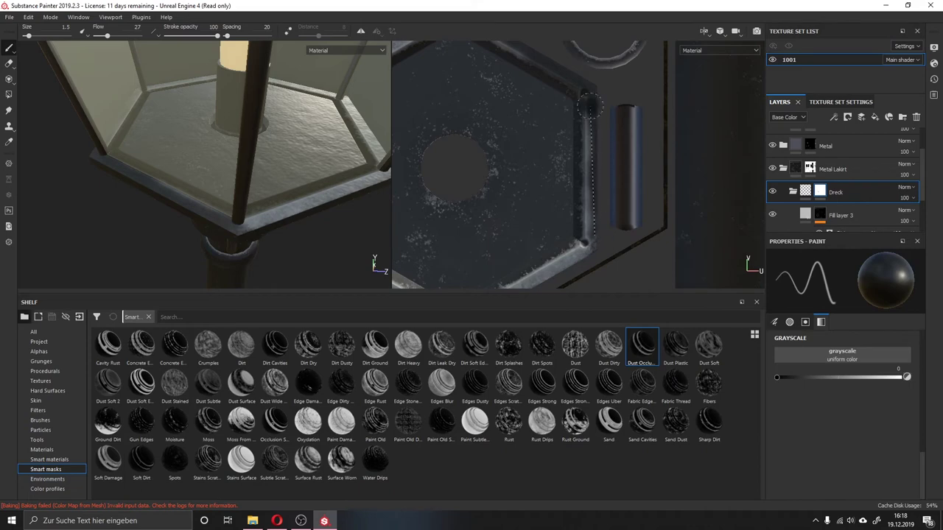
- Recentre the hexagon in the UV view and enlarge the brush to size 7.08
{"action": "middle_click_drag", "start_coordinate": [589, 111], "coordinate": [621, 30]}
{"action": "middle_click_drag", "start_coordinate": [444, 223], "coordinate": [461, 250]}
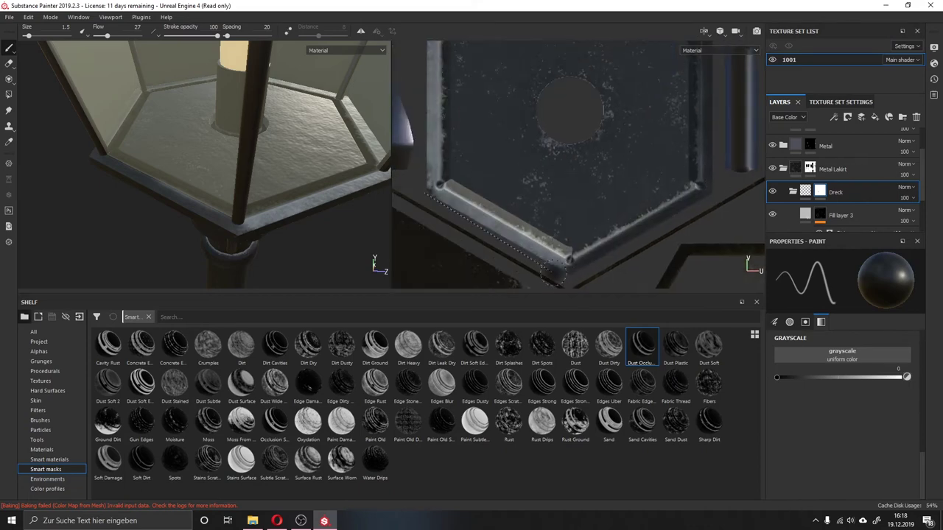
{"action": "middle_click_drag", "start_coordinate": [442, 192], "coordinate": [522, 255]}
{"action": "middle_click_drag", "start_coordinate": [434, 247], "coordinate": [407, 312]}
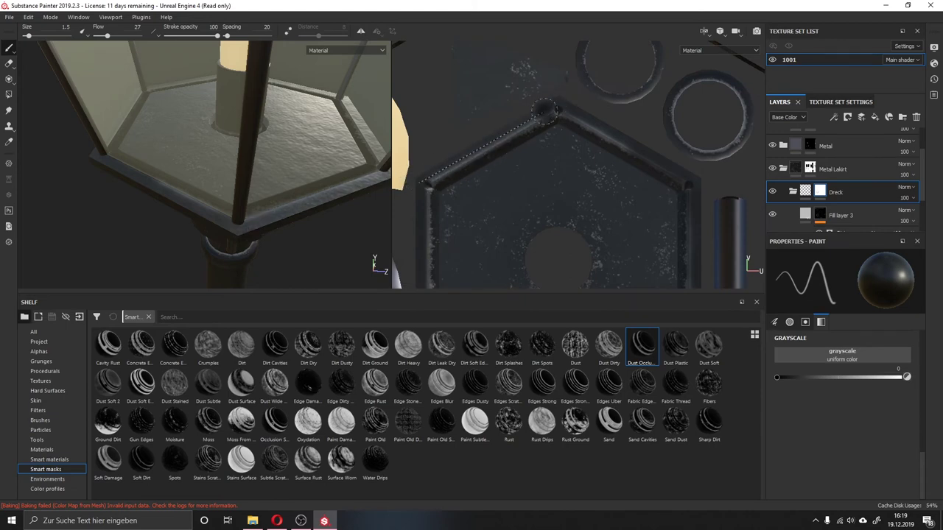
{"action": "mouse_move", "coordinate": [290, 157]}
{"action": "left_mouse_down", "text": "alt"}
{"action": "mouse_move", "coordinate": [297, 191]}
{"action": "mouse_move", "coordinate": [256, 206]}
{"action": "left_mouse_up", "text": "alt"}
{"action": "right_click", "coordinate": [552, 204]}
{"action": "left_click", "coordinate": [598, 245]}
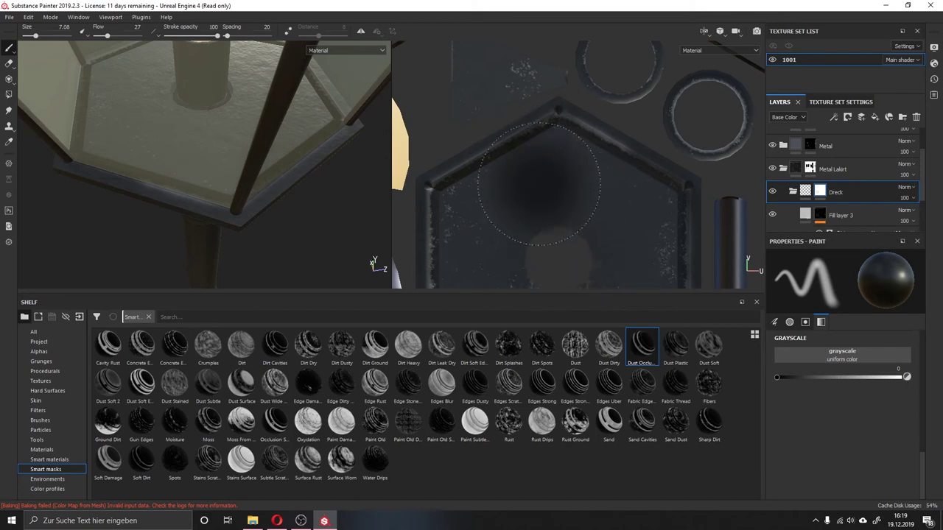
- Zoom out both views to show the whole lantern, then collapse the Dreck folder
{"action": "middle_click_drag", "start_coordinate": [568, 221], "coordinate": [571, 145]}
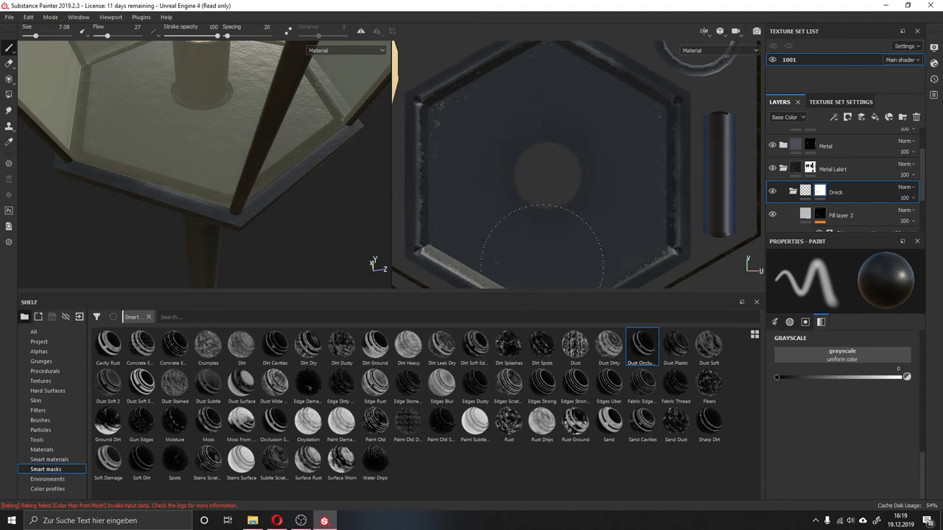
{"action": "middle_click_drag", "start_coordinate": [542, 247], "coordinate": [471, 147]}
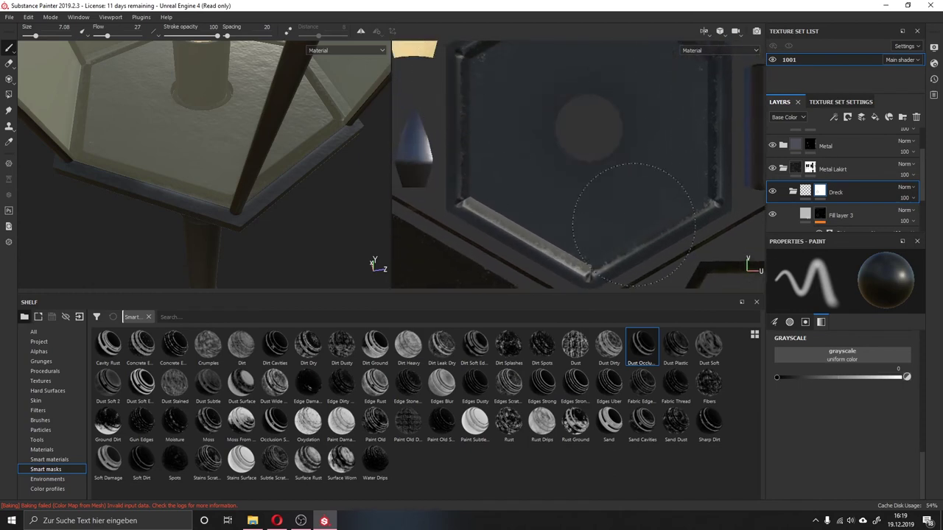
{"action": "middle_click_drag", "start_coordinate": [542, 210], "coordinate": [559, 184]}
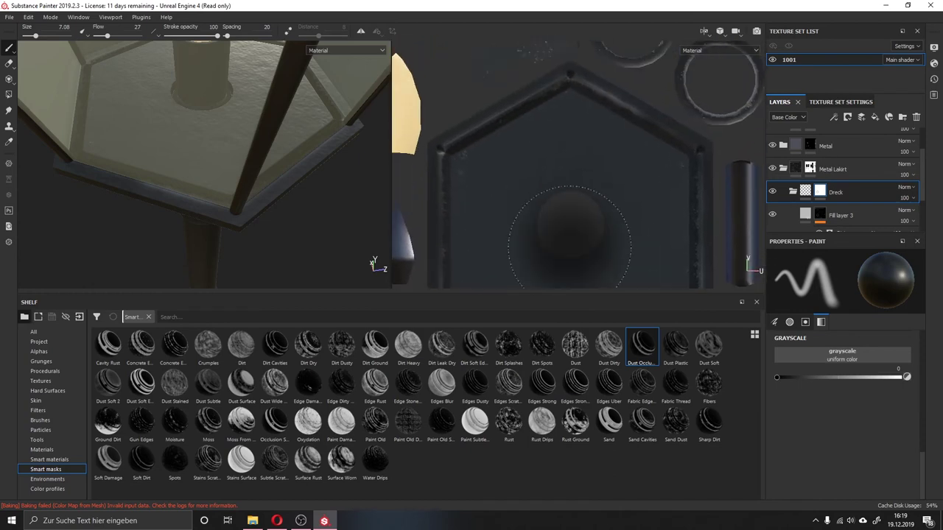
{"action": "scroll", "coordinate": [559, 184], "scroll_direction": "up", "scroll_amount": 3}
{"action": "scroll", "coordinate": [565, 174], "scroll_direction": "down", "scroll_amount": 3}
{"action": "scroll", "coordinate": [565, 174], "scroll_direction": "down", "scroll_amount": 3}
{"action": "scroll", "coordinate": [565, 174], "scroll_direction": "down", "scroll_amount": 1}
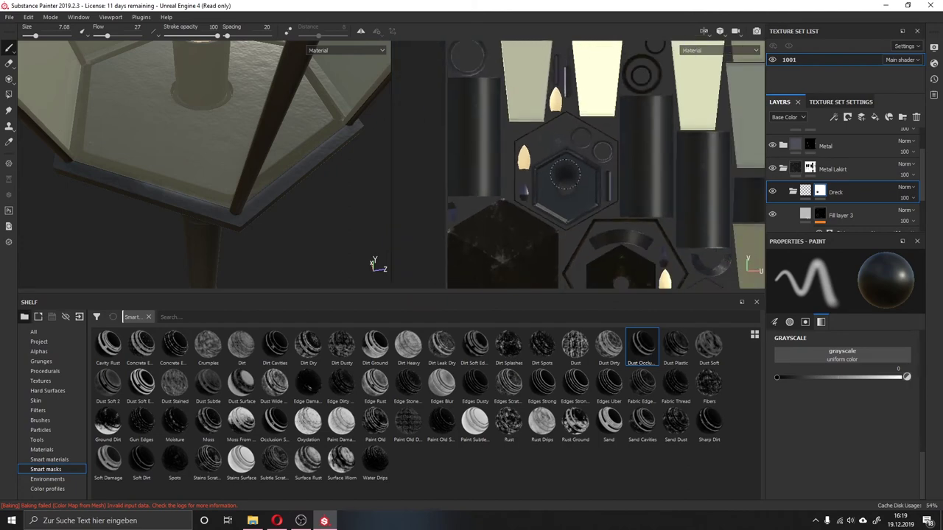
{"action": "scroll", "coordinate": [565, 174], "scroll_direction": "down", "scroll_amount": 2}
{"action": "scroll", "coordinate": [565, 174], "scroll_direction": "down", "scroll_amount": 1}
{"action": "scroll", "coordinate": [291, 116], "scroll_direction": "down", "scroll_amount": 2}
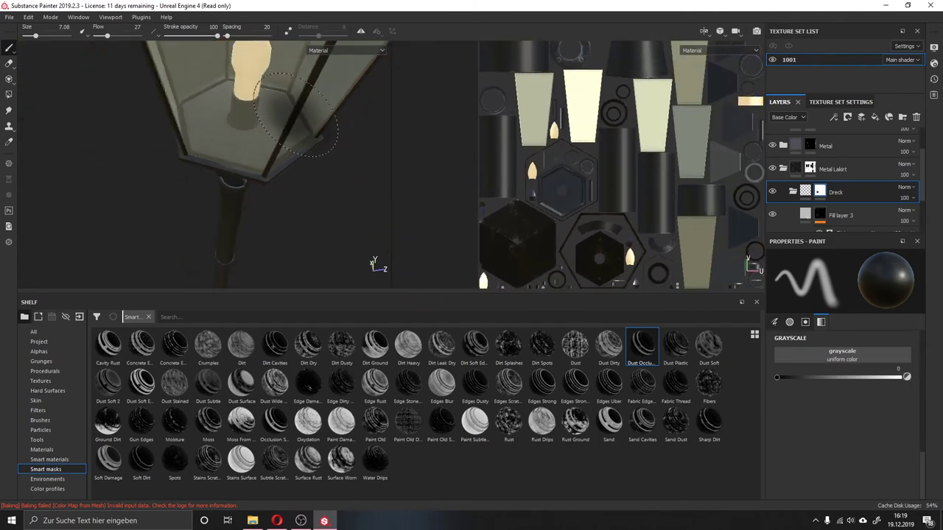
{"action": "scroll", "coordinate": [291, 116], "scroll_direction": "down", "scroll_amount": 2}
{"action": "mouse_move", "coordinate": [330, 169]}
{"action": "left_mouse_down", "text": "alt"}
{"action": "mouse_move", "coordinate": [370, 201]}
{"action": "mouse_move", "coordinate": [80, 130]}
{"action": "mouse_move", "coordinate": [118, 170]}
{"action": "left_mouse_up", "text": "alt"}
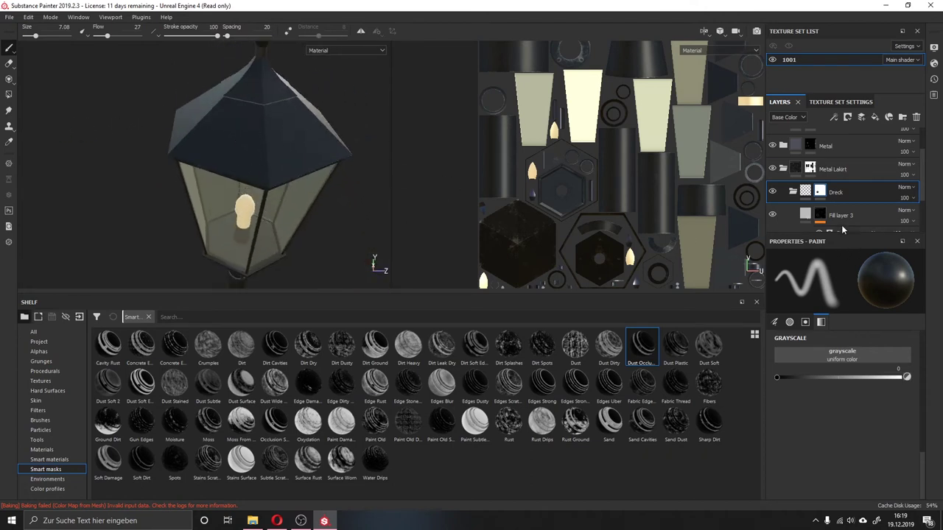
{"action": "left_click", "coordinate": [793, 192]}
{"action": "left_click_drag", "start_coordinate": [188, 169], "coordinate": [263, 237], "text": "alt"}
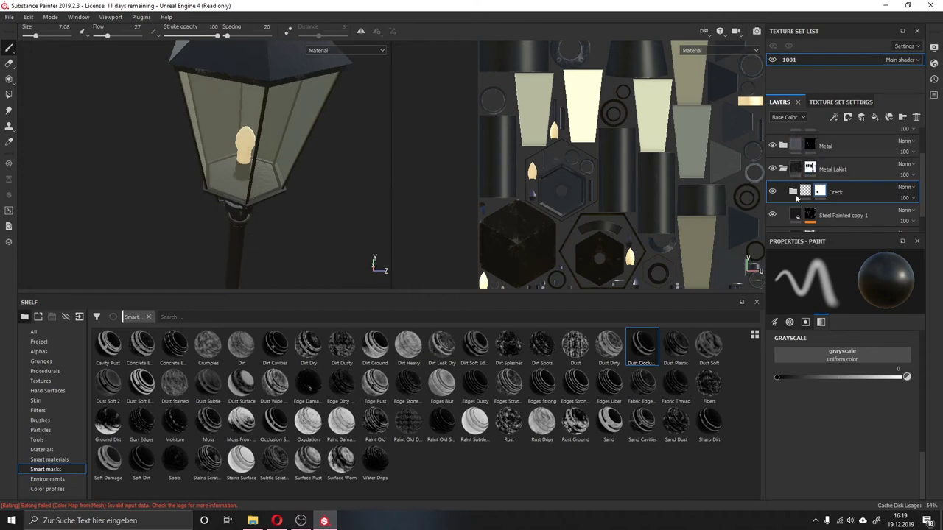
- Turn off height, metallic, normal and opacity on Fill layer 3, keeping colour and roughness
{"action": "left_click", "coordinate": [793, 192]}
{"action": "left_click", "coordinate": [807, 212]}
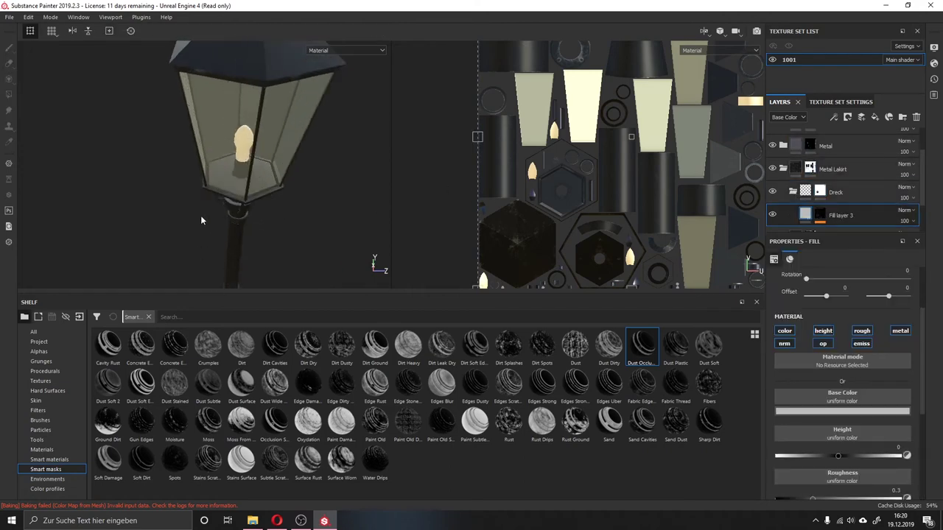
{"action": "left_click_drag", "start_coordinate": [200, 215], "coordinate": [258, 148], "text": "alt"}
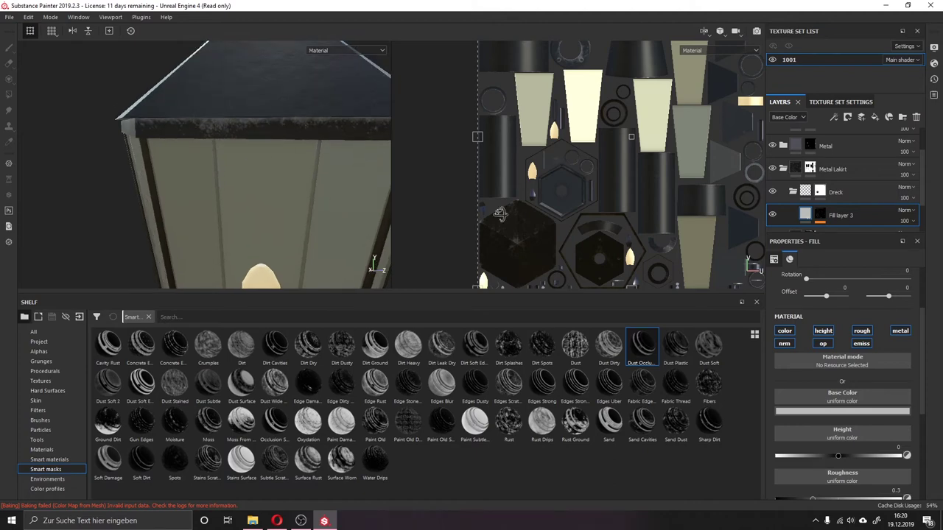
{"action": "left_click", "coordinate": [819, 332]}
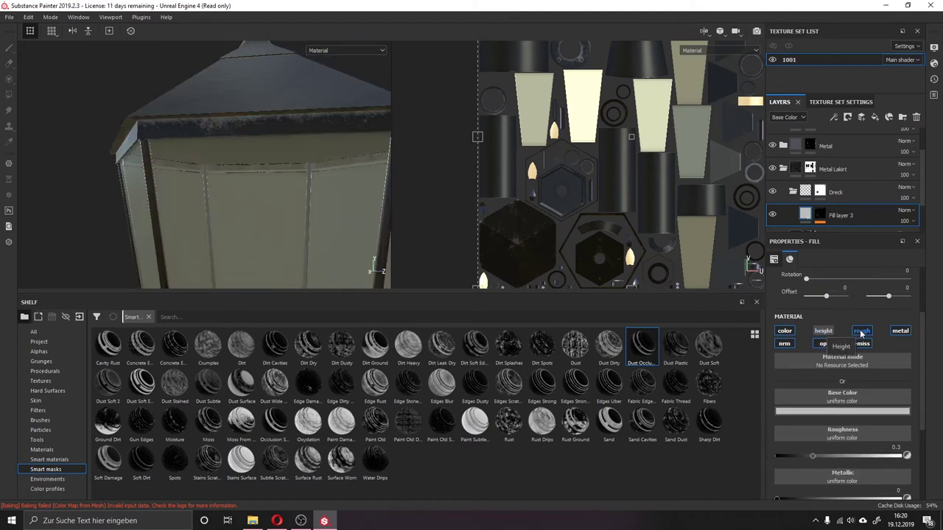
{"action": "left_click", "coordinate": [861, 332]}
{"action": "left_click", "coordinate": [863, 333]}
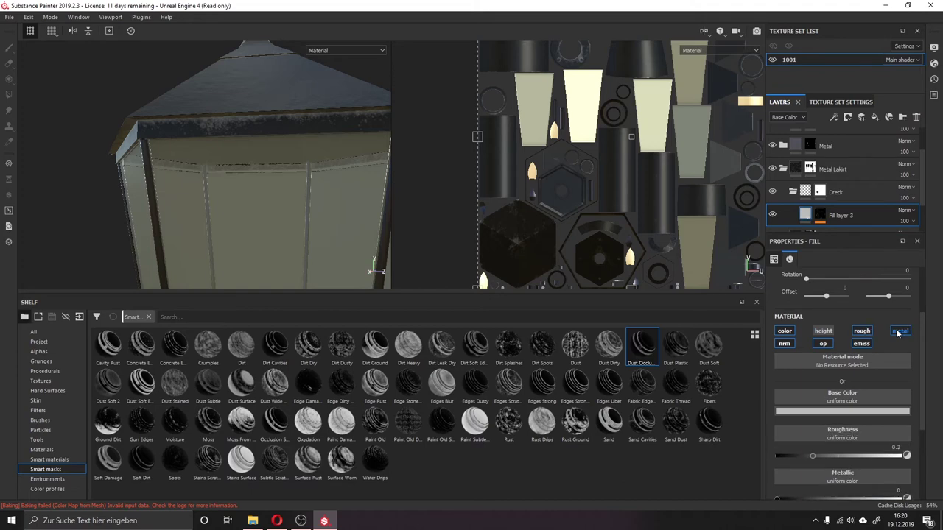
{"action": "left_click", "coordinate": [900, 331]}
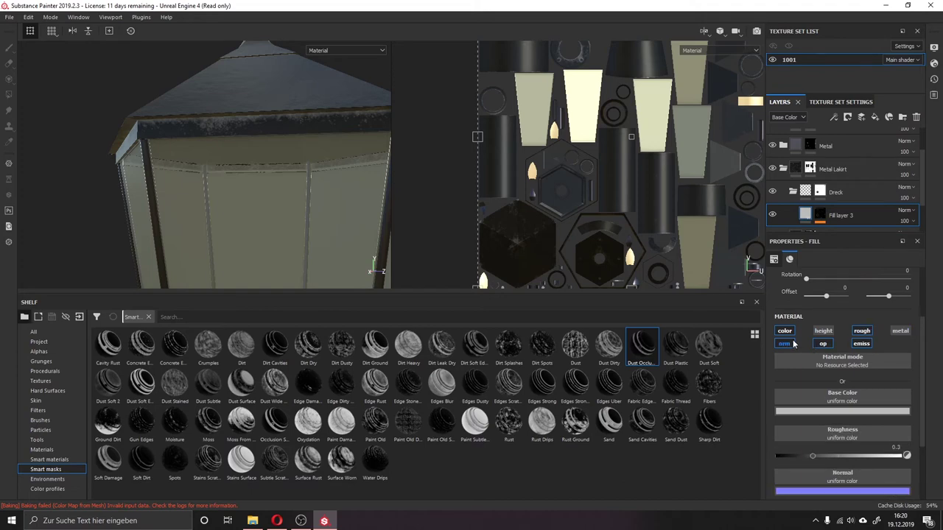
{"action": "left_click", "coordinate": [793, 344]}
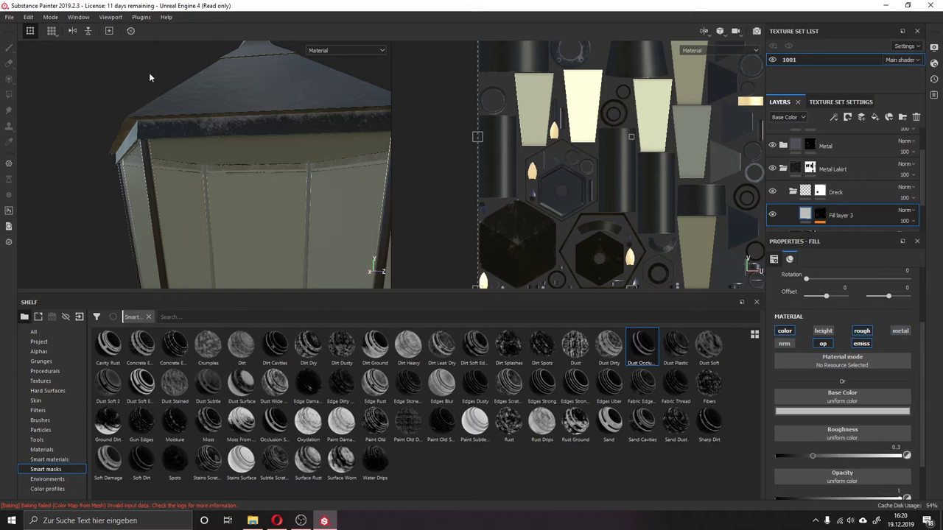
{"action": "left_click", "coordinate": [823, 344]}
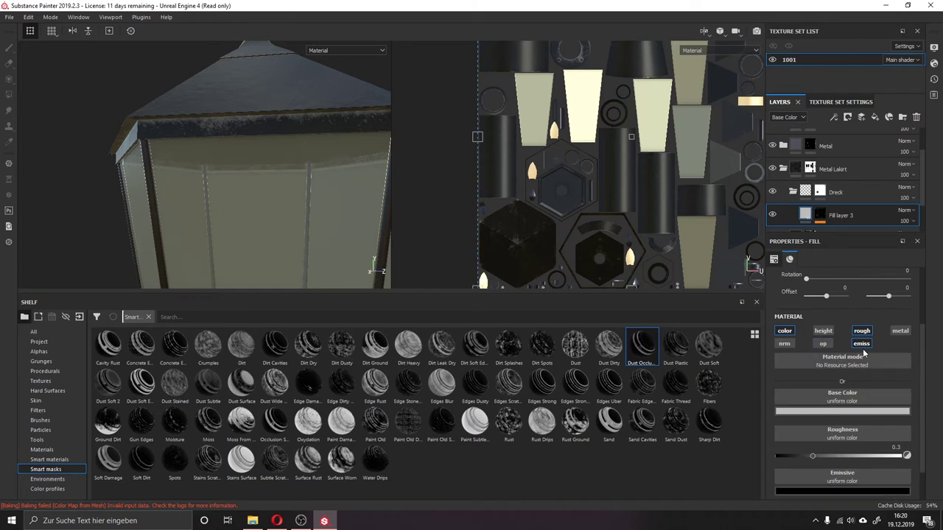
{"action": "left_click", "coordinate": [846, 409]}
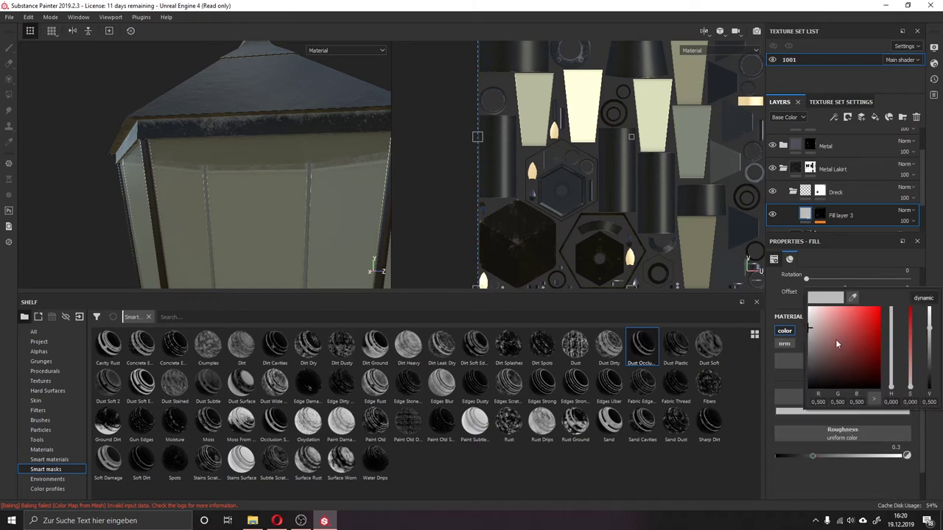
- Pick a dark brown base colour for Fill layer 3
{"action": "mouse_move", "coordinate": [836, 343]}
{"action": "left_mouse_down"}
{"action": "mouse_move", "coordinate": [836, 372]}
{"action": "mouse_move", "coordinate": [837, 330]}
{"action": "mouse_move", "coordinate": [831, 357]}
{"action": "left_mouse_up"}
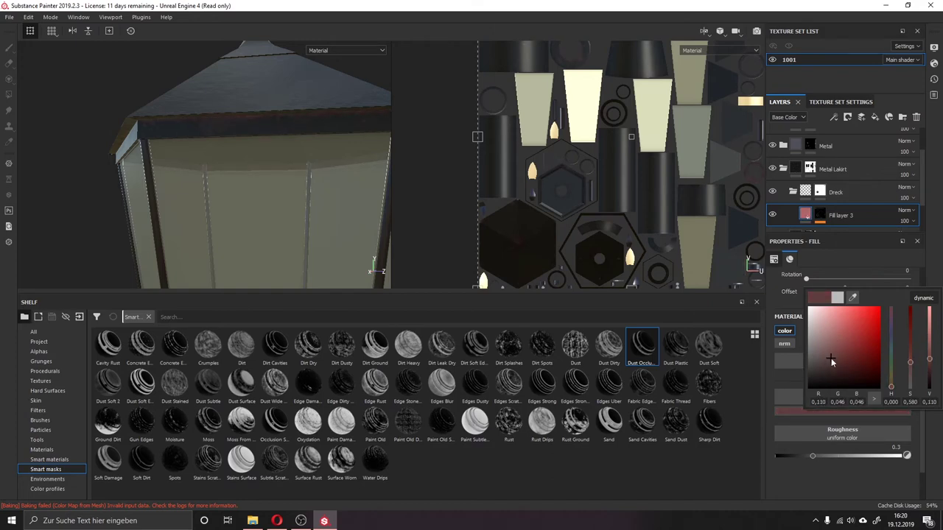
{"action": "mouse_move", "coordinate": [910, 360]}
{"action": "left_mouse_down"}
{"action": "mouse_move", "coordinate": [917, 348]}
{"action": "mouse_move", "coordinate": [891, 381]}
{"action": "left_mouse_up"}
{"action": "left_click", "coordinate": [835, 338]}
{"action": "mouse_move", "coordinate": [835, 338]}
{"action": "left_mouse_down"}
{"action": "mouse_move", "coordinate": [822, 351]}
{"action": "mouse_move", "coordinate": [827, 333]}
{"action": "mouse_move", "coordinate": [832, 340]}
{"action": "mouse_move", "coordinate": [842, 332]}
{"action": "mouse_move", "coordinate": [842, 356]}
{"action": "left_mouse_up"}
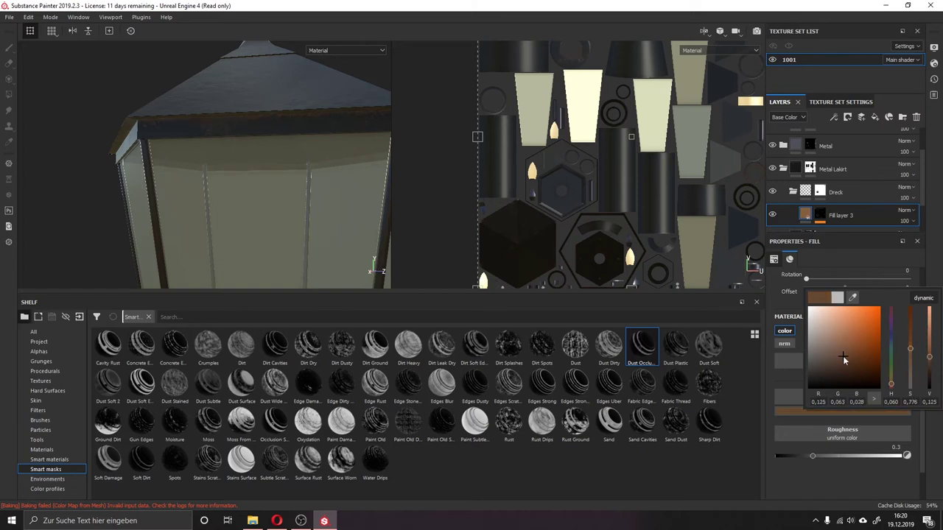
- Set Fill layer 3 to Multiply and darken the brown to about 0.070, 0.035, 0.016
{"action": "left_click", "coordinate": [900, 211]}
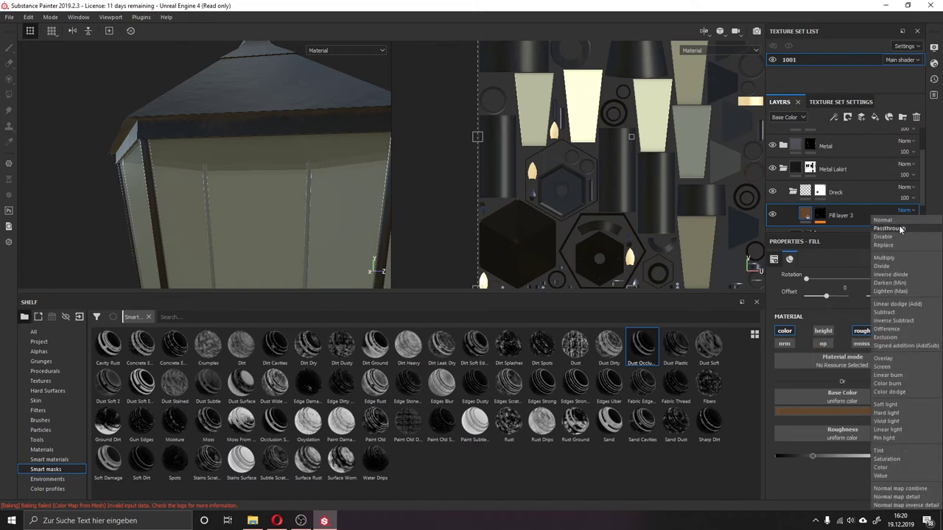
{"action": "left_click", "coordinate": [900, 226]}
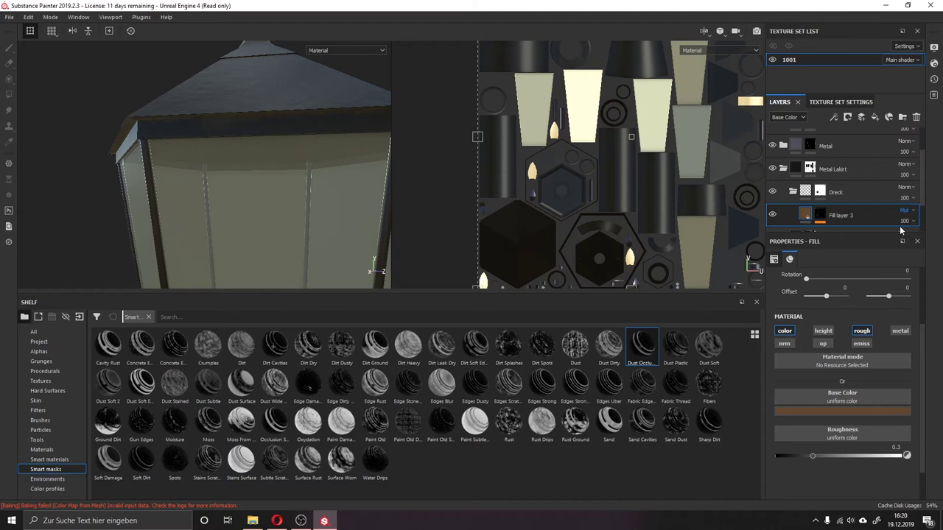
{"action": "left_click", "coordinate": [867, 410]}
{"action": "left_click_drag", "start_coordinate": [929, 398], "coordinate": [932, 367]}
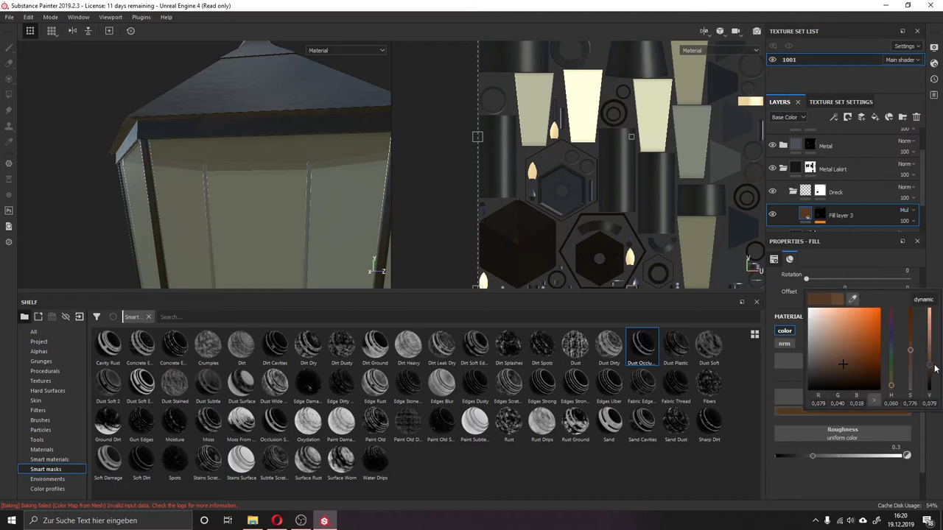
{"action": "left_click_drag", "start_coordinate": [935, 368], "coordinate": [938, 370]}
{"action": "mouse_move", "coordinate": [244, 106]}
{"action": "left_mouse_down", "text": "alt"}
{"action": "mouse_move", "coordinate": [349, 102]}
{"action": "mouse_move", "coordinate": [266, 80]}
{"action": "mouse_move", "coordinate": [196, 124]}
{"action": "mouse_move", "coordinate": [254, 152]}
{"action": "mouse_move", "coordinate": [227, 165]}
{"action": "left_mouse_up", "text": "alt"}
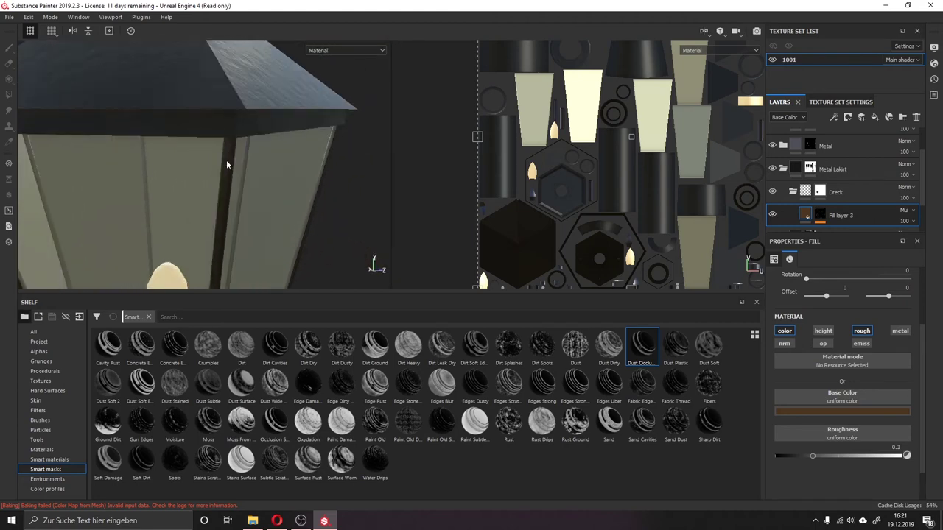
- Raise Fill layer 3's roughness to 0.4981 while previewing the Roughness channel in the viewport
{"action": "left_click", "coordinate": [807, 213]}
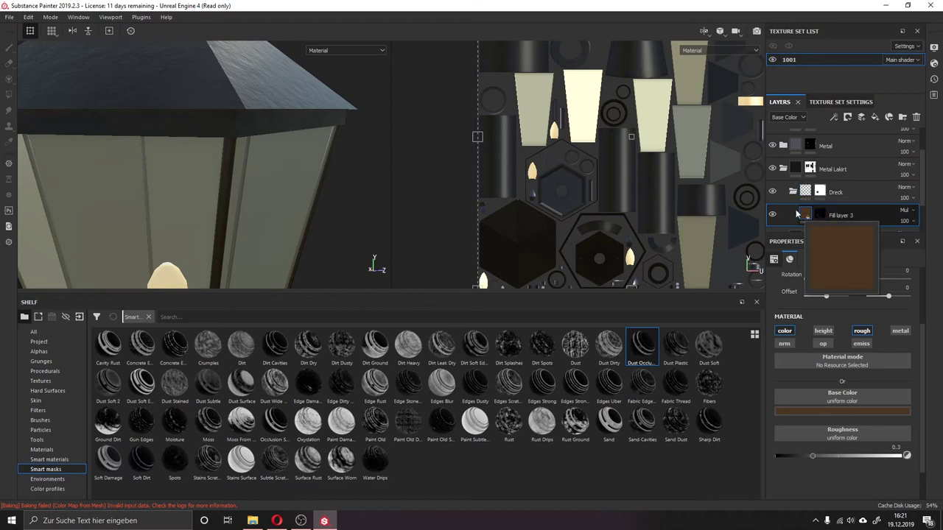
{"action": "left_click", "coordinate": [347, 50]}
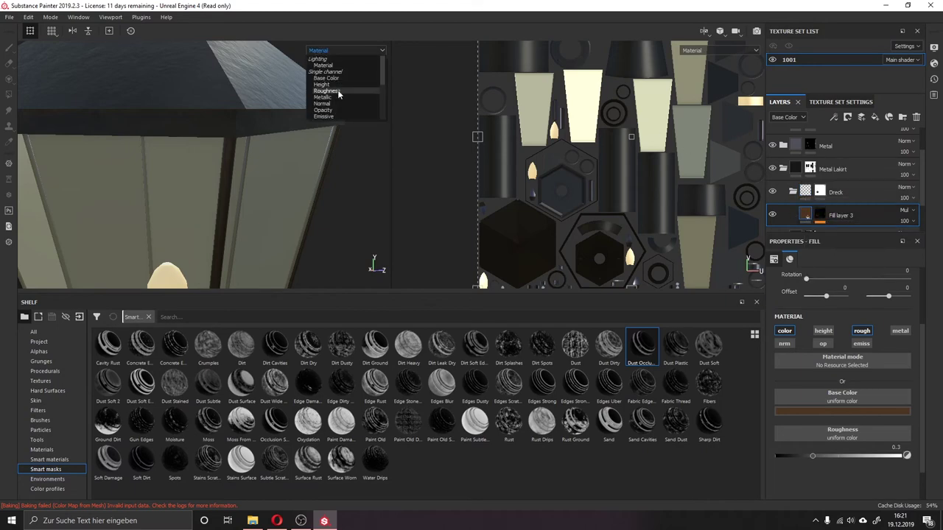
{"action": "left_click", "coordinate": [340, 86]}
{"action": "left_click_drag", "start_coordinate": [323, 152], "coordinate": [310, 155], "text": "alt"}
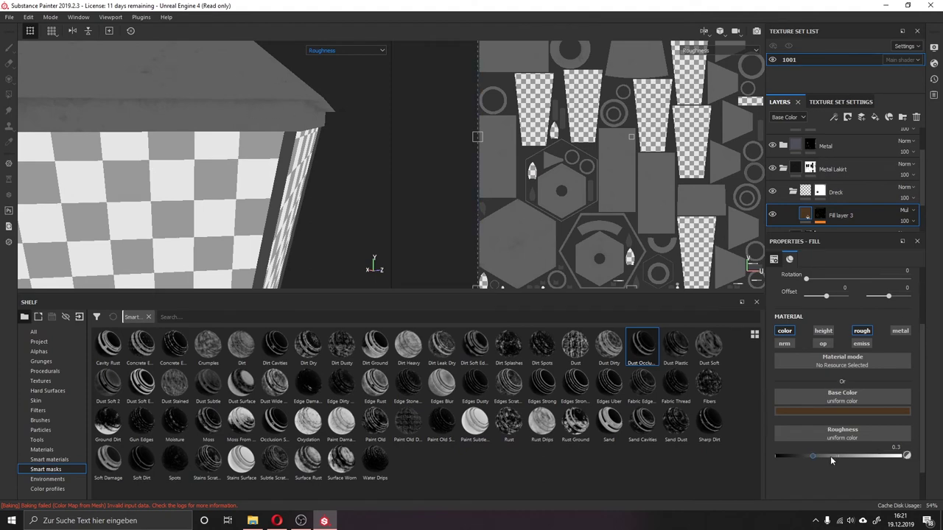
{"action": "mouse_move", "coordinate": [831, 460]}
{"action": "left_mouse_down"}
{"action": "mouse_move", "coordinate": [866, 461]}
{"action": "mouse_move", "coordinate": [838, 460]}
{"action": "left_mouse_up"}
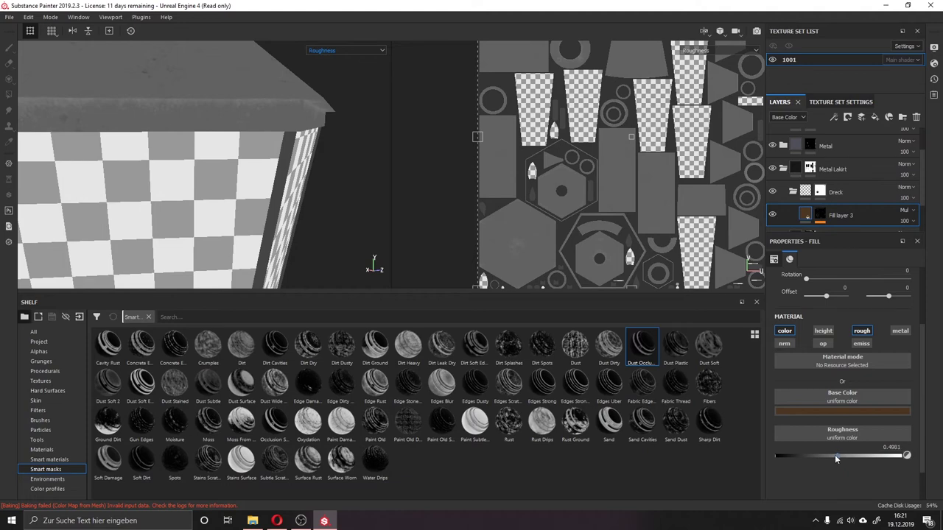
{"action": "left_click", "coordinate": [335, 51]}
{"action": "left_click", "coordinate": [337, 60]}
{"action": "left_click_drag", "start_coordinate": [264, 144], "coordinate": [222, 100], "text": "alt"}
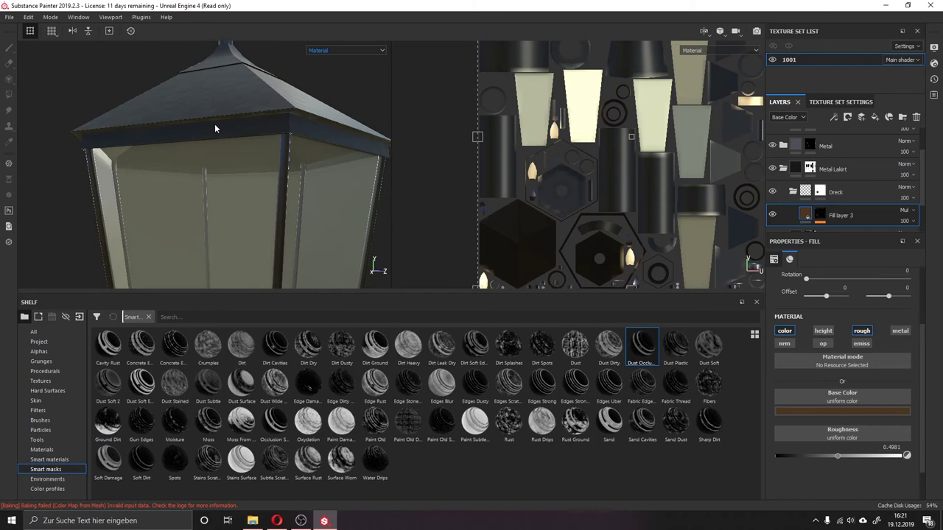
{"action": "scroll", "coordinate": [221, 134], "scroll_direction": "down", "scroll_amount": 5}
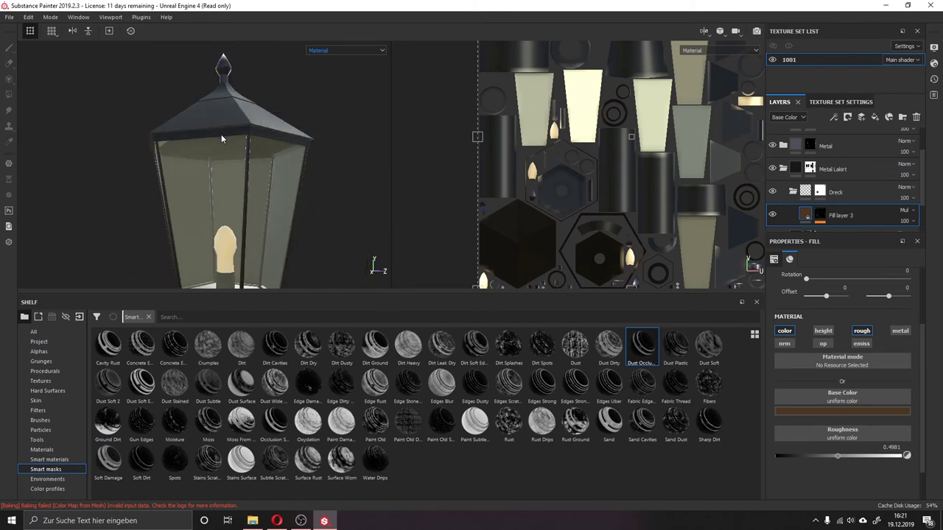
{"action": "middle_click_drag", "start_coordinate": [221, 134], "coordinate": [209, 111], "text": "alt"}
{"action": "left_click_drag", "start_coordinate": [209, 111], "coordinate": [225, 216], "text": "alt"}
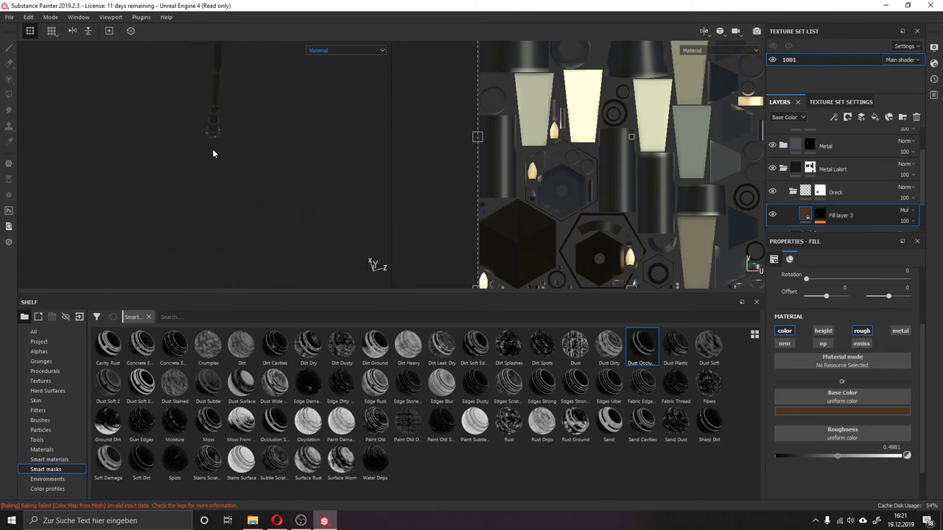
{"action": "scroll", "coordinate": [210, 157], "scroll_direction": "up", "scroll_amount": 5}
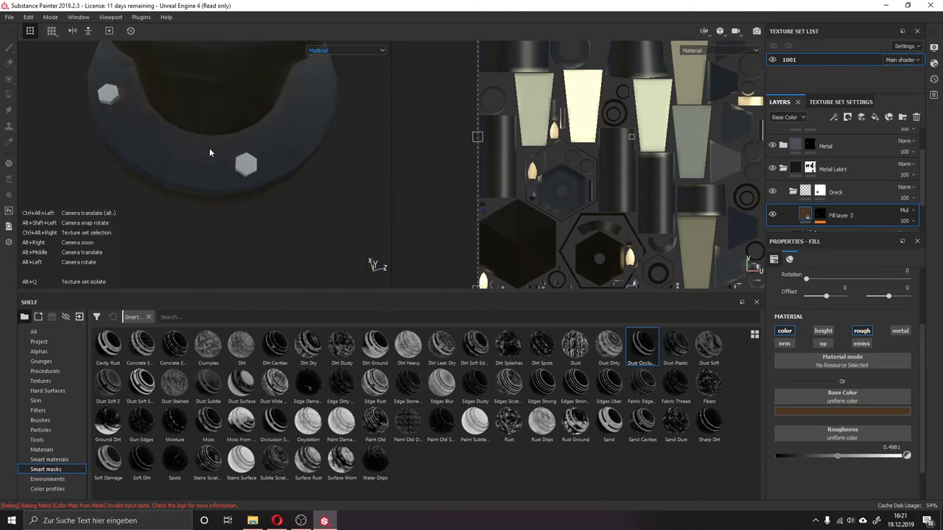
{"action": "mouse_move", "coordinate": [211, 152]}
{"action": "left_mouse_down", "text": "alt"}
{"action": "mouse_move", "coordinate": [246, 131]}
{"action": "mouse_move", "coordinate": [184, 150]}
{"action": "mouse_move", "coordinate": [211, 168]}
{"action": "mouse_move", "coordinate": [215, 199]}
{"action": "mouse_move", "coordinate": [248, 185]}
{"action": "left_mouse_up", "text": "alt"}
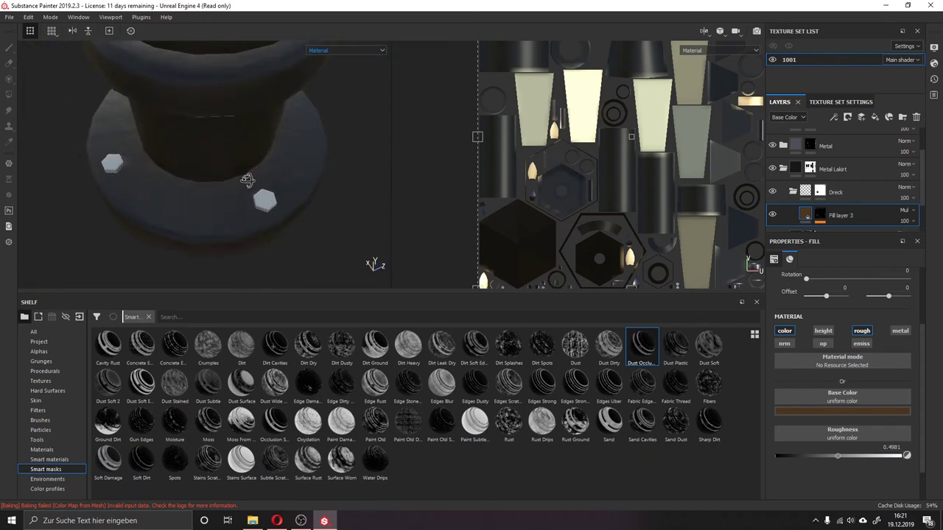
{"action": "left_click", "coordinate": [890, 411]}
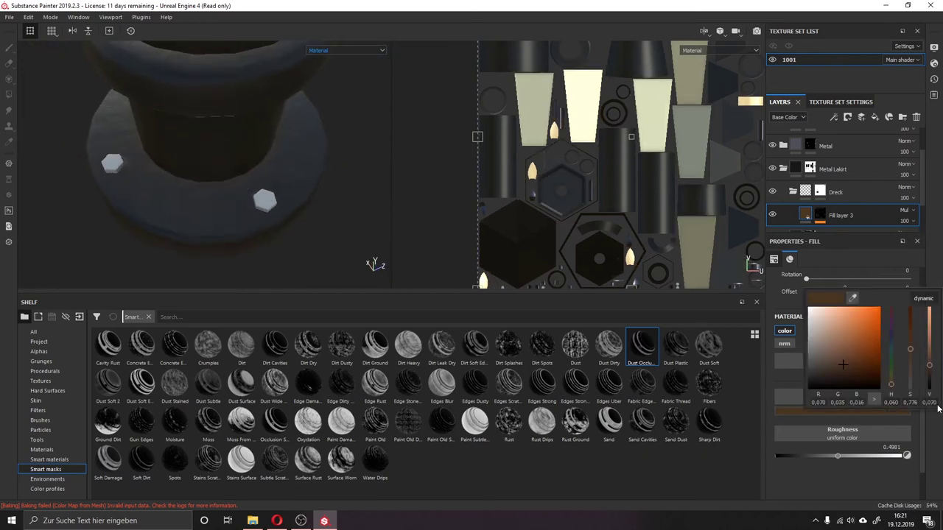
{"action": "mouse_move", "coordinate": [928, 368]}
{"action": "left_mouse_down"}
{"action": "mouse_move", "coordinate": [916, 362]}
{"action": "mouse_move", "coordinate": [914, 369]}
{"action": "left_mouse_up"}
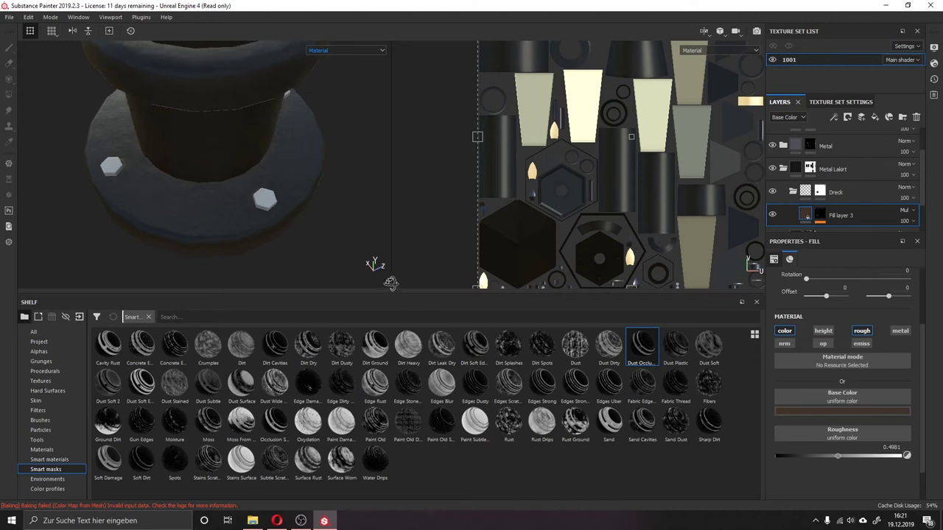
{"action": "mouse_move", "coordinate": [331, 221]}
{"action": "left_mouse_down", "text": "alt"}
{"action": "mouse_move", "coordinate": [521, 277]}
{"action": "mouse_move", "coordinate": [313, 224]}
{"action": "mouse_move", "coordinate": [324, 86]}
{"action": "mouse_move", "coordinate": [267, 179]}
{"action": "left_mouse_up", "text": "alt"}
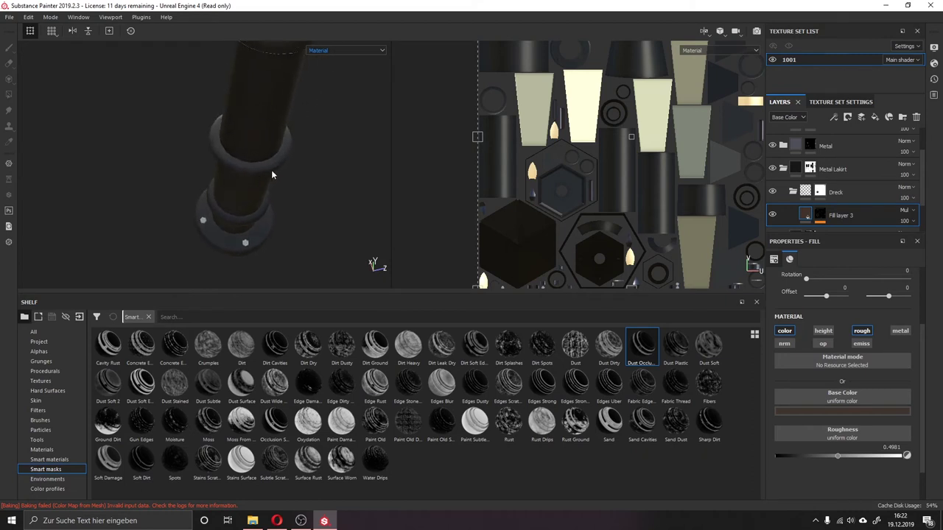
{"action": "mouse_move", "coordinate": [317, 161]}
{"action": "left_mouse_down", "text": "alt"}
{"action": "mouse_move", "coordinate": [295, 168]}
{"action": "mouse_move", "coordinate": [306, 156]}
{"action": "mouse_move", "coordinate": [277, 266]}
{"action": "mouse_move", "coordinate": [279, 219]}
{"action": "left_mouse_up", "text": "alt"}
{"action": "scroll", "coordinate": [278, 210], "scroll_direction": "down", "scroll_amount": 2}
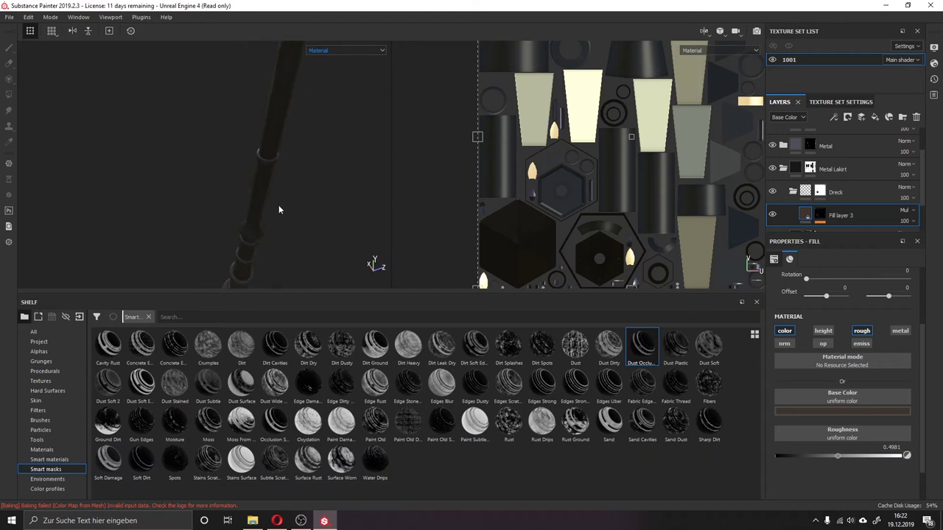
- Collapse the Dreck and Metal Lakirt folders in the Layers panel
{"action": "left_click", "coordinate": [793, 191]}
{"action": "left_click", "coordinate": [782, 169]}
{"action": "scroll", "coordinate": [784, 171], "scroll_direction": "up", "scroll_amount": 1}
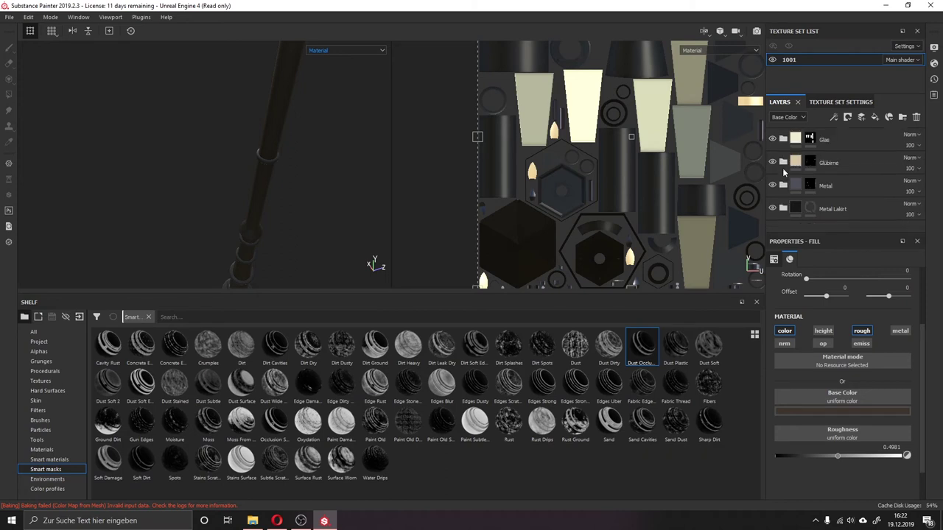
- Frame the lantern head, expand the Glas folder and select its Fill layer 2
{"action": "mouse_move", "coordinate": [362, 193]}
{"action": "left_mouse_down", "text": "alt"}
{"action": "mouse_move", "coordinate": [362, 142]}
{"action": "mouse_move", "coordinate": [438, 151]}
{"action": "left_mouse_up", "text": "alt"}
{"action": "middle_click_drag", "start_coordinate": [246, 228], "coordinate": [265, 268], "text": "alt"}
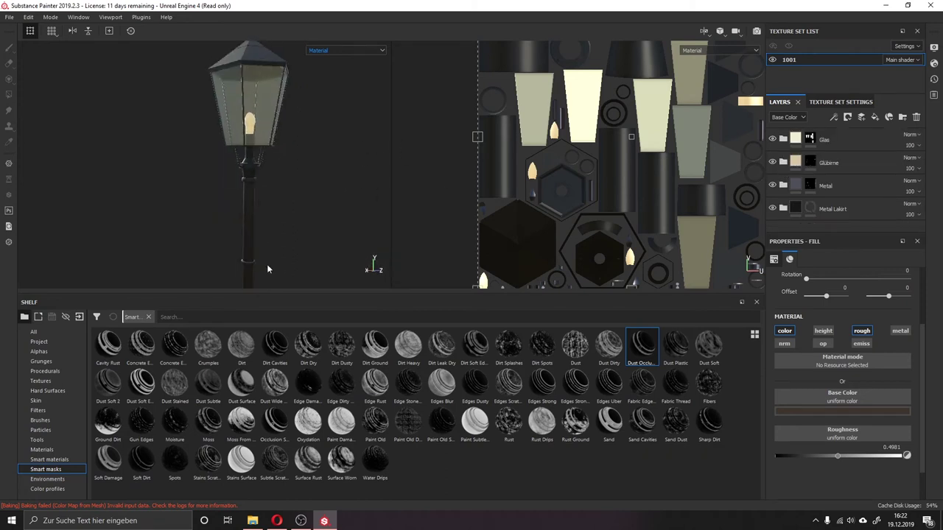
{"action": "left_click_drag", "start_coordinate": [265, 268], "coordinate": [251, 221], "text": "alt"}
{"action": "scroll", "coordinate": [239, 162], "scroll_direction": "up", "scroll_amount": 3}
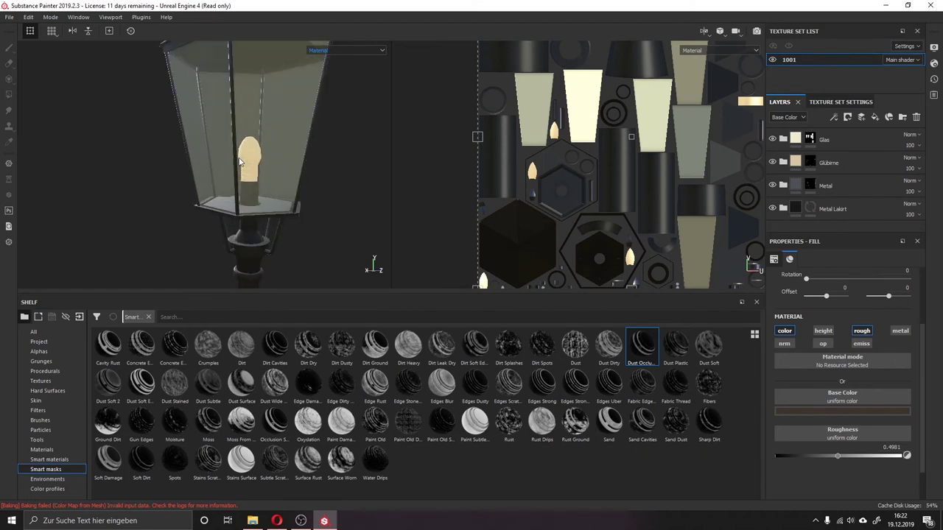
{"action": "left_click_drag", "start_coordinate": [240, 162], "coordinate": [307, 169], "text": "alt"}
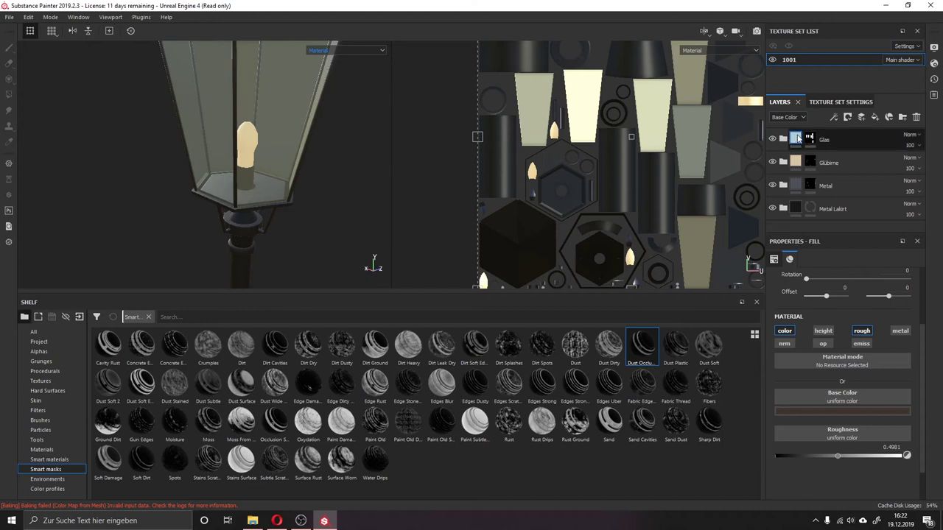
{"action": "left_click", "coordinate": [783, 140]}
{"action": "left_click", "coordinate": [815, 163]}
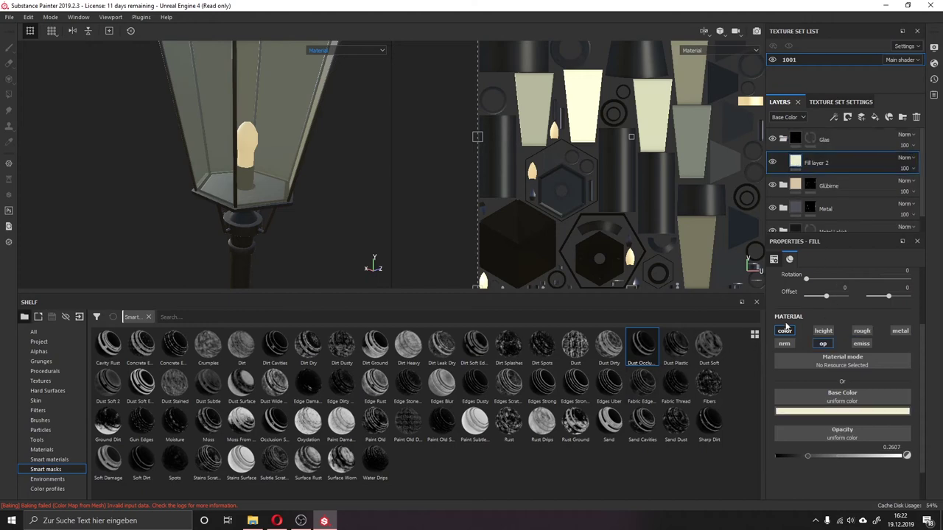
- Add a new fill layer to the Glas folder, undoing an accidental paint layer
{"action": "left_click", "coordinate": [861, 120]}
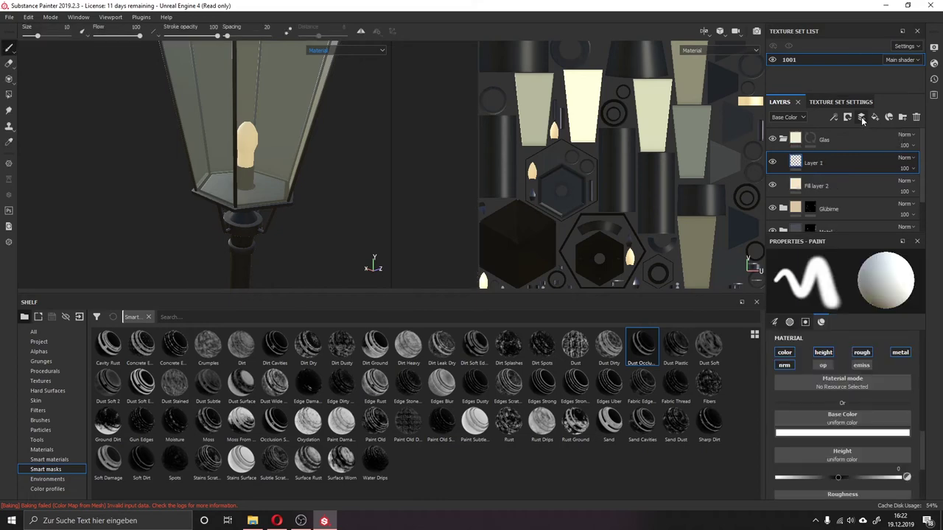
{"action": "key", "text": "ctrl+z"}
{"action": "left_click", "coordinate": [875, 119]}
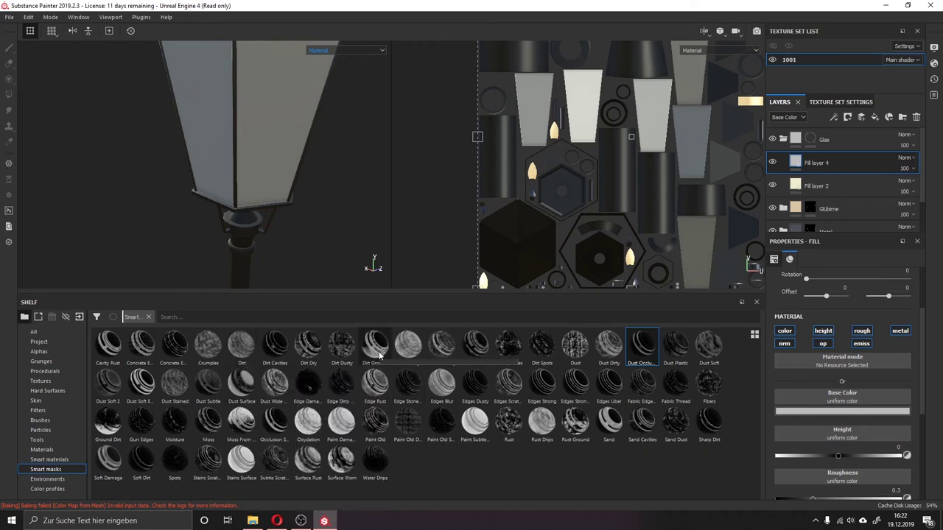
- Apply the Dirt Ground smart mask to Fill layer 4 and select its fill settings
{"action": "left_click_drag", "start_coordinate": [380, 356], "coordinate": [863, 169]}
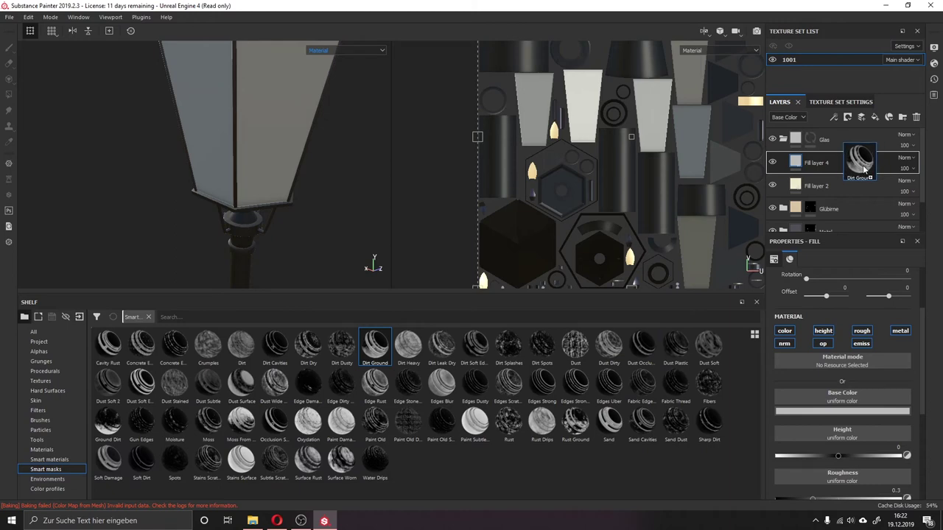
{"action": "scroll", "coordinate": [315, 184], "scroll_direction": "down", "scroll_amount": 2}
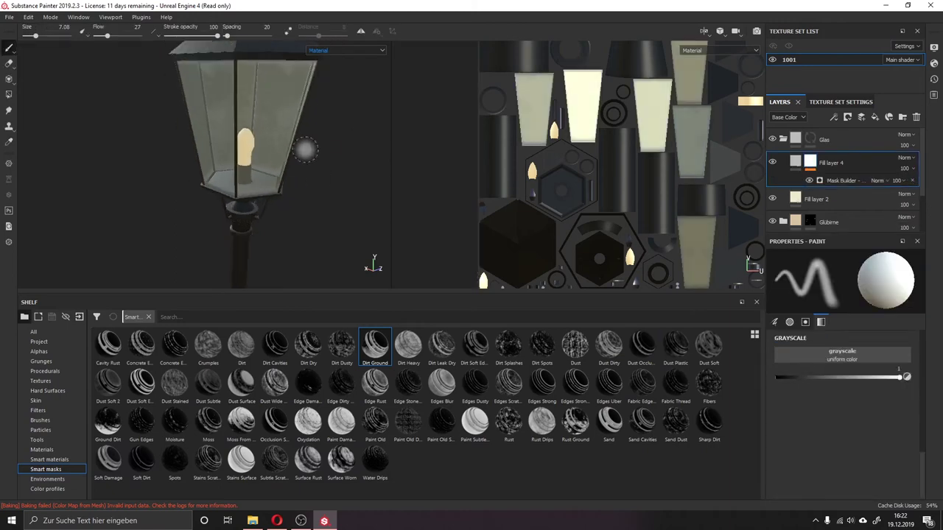
{"action": "mouse_move", "coordinate": [305, 150]}
{"action": "left_mouse_down", "text": "alt"}
{"action": "mouse_move", "coordinate": [453, 125]}
{"action": "mouse_move", "coordinate": [428, 187]}
{"action": "left_mouse_up", "text": "alt"}
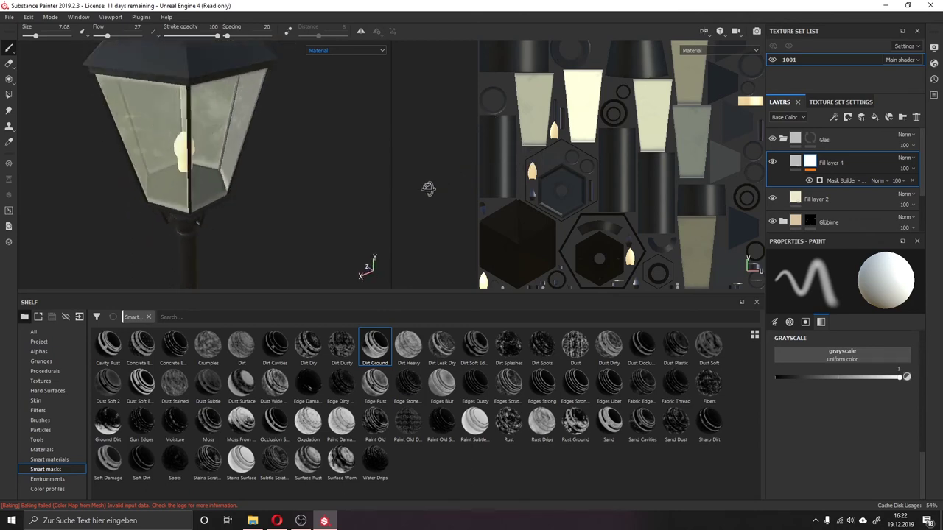
{"action": "left_click_drag", "start_coordinate": [427, 188], "coordinate": [499, 156], "text": "alt"}
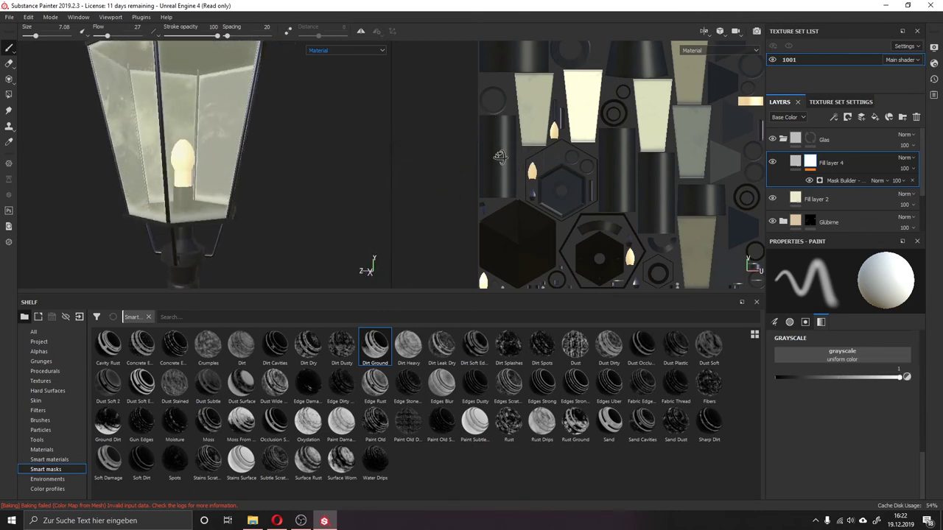
{"action": "left_click_drag", "start_coordinate": [287, 174], "coordinate": [324, 190], "text": "alt"}
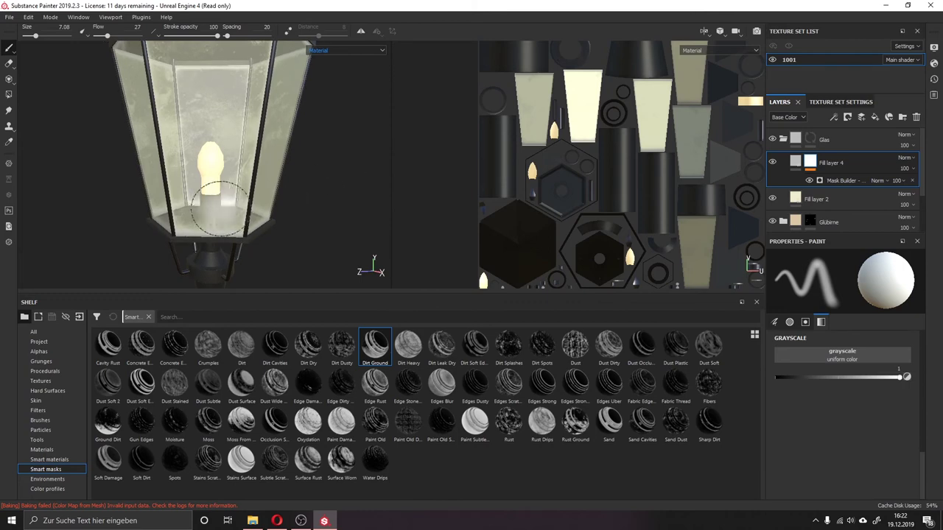
{"action": "left_click_drag", "start_coordinate": [218, 208], "coordinate": [336, 129], "text": "alt"}
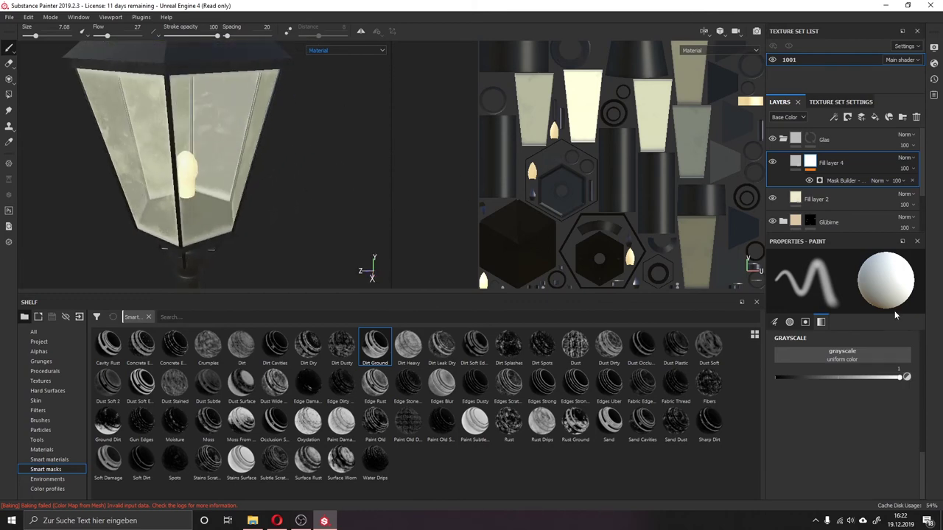
{"action": "left_click", "coordinate": [796, 164]}
{"action": "left_click", "coordinate": [796, 164]}
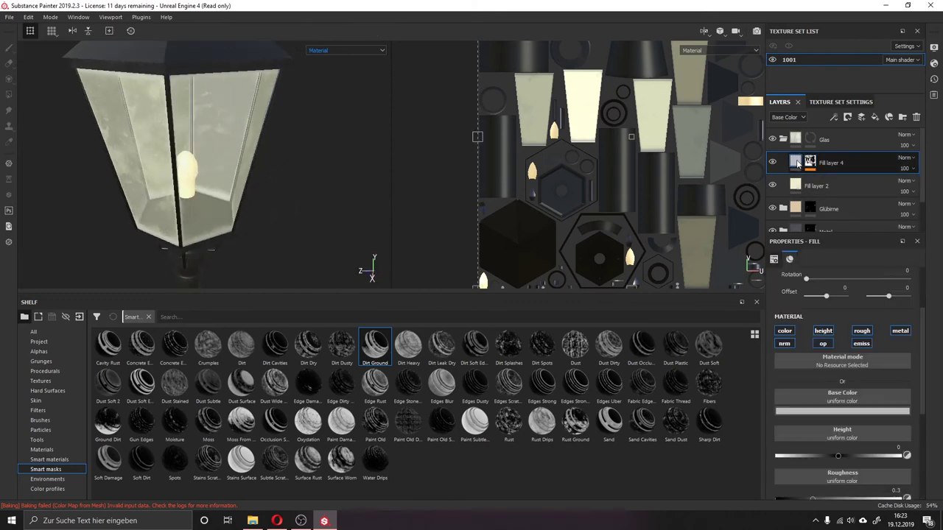
- Set the dirt layer's base colour to a light pale khaki
{"action": "left_click", "coordinate": [843, 411]}
{"action": "mouse_move", "coordinate": [823, 348]}
{"action": "left_mouse_down"}
{"action": "mouse_move", "coordinate": [853, 317]}
{"action": "mouse_move", "coordinate": [800, 366]}
{"action": "mouse_move", "coordinate": [810, 329]}
{"action": "left_mouse_up"}
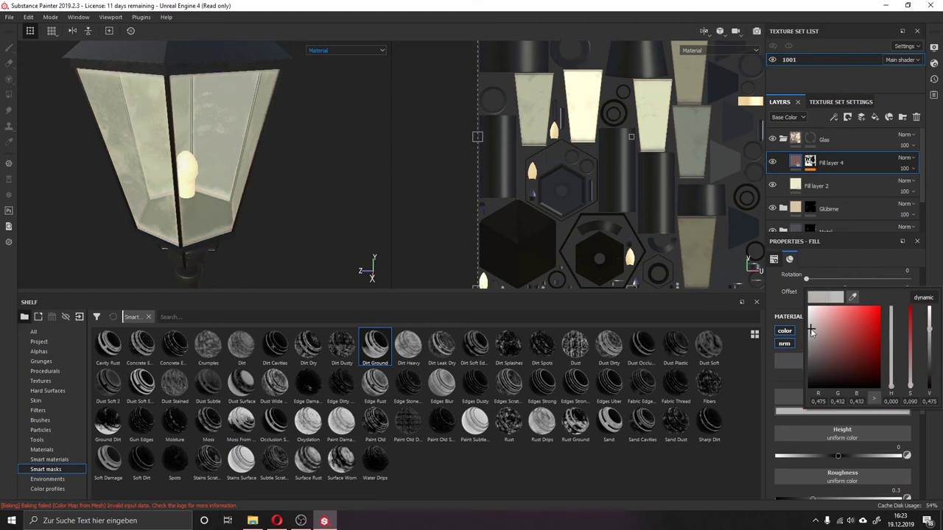
{"action": "left_click_drag", "start_coordinate": [890, 386], "coordinate": [890, 378]}
{"action": "left_click_drag", "start_coordinate": [832, 352], "coordinate": [816, 328]}
{"action": "left_click", "coordinate": [736, 354]}
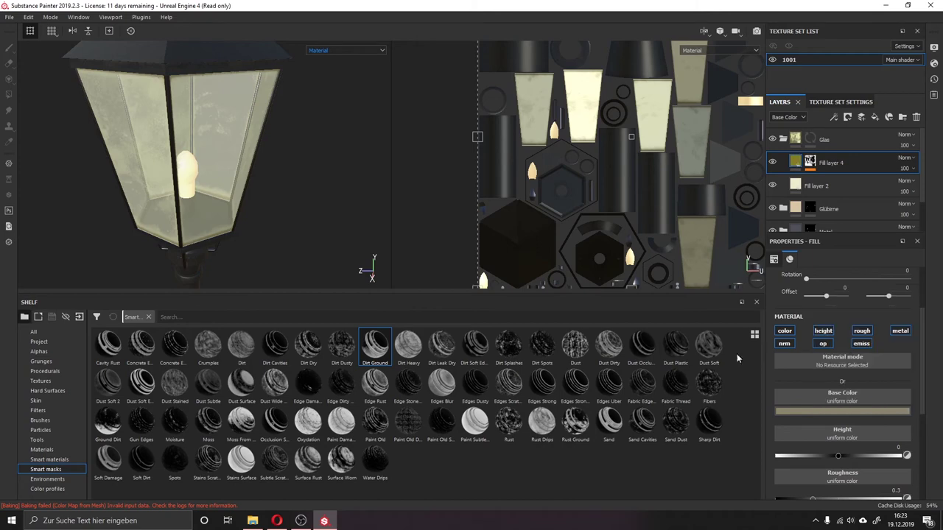
{"action": "mouse_move", "coordinate": [165, 196]}
{"action": "left_mouse_down", "text": "alt"}
{"action": "mouse_move", "coordinate": [196, 168]}
{"action": "mouse_move", "coordinate": [173, 170]}
{"action": "left_mouse_up", "text": "alt"}
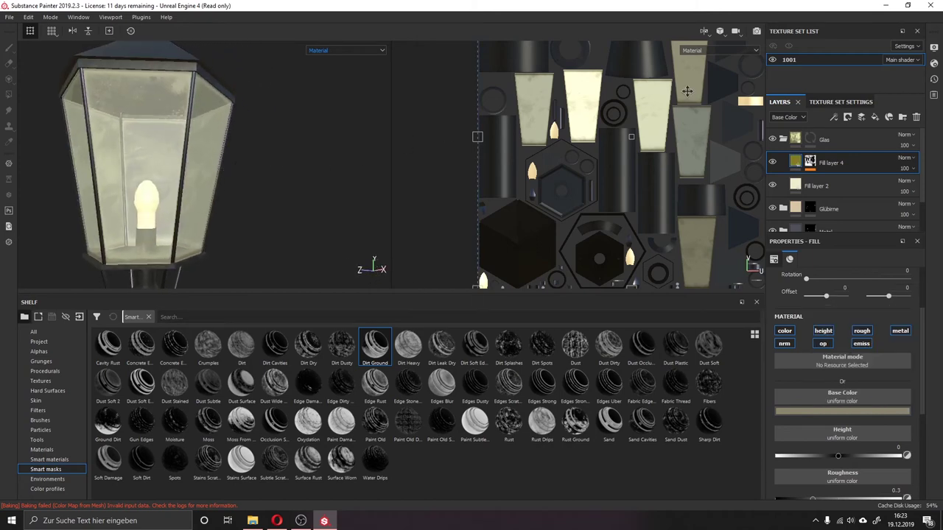
- Change Fill layer 4's blend mode to Darken after trying Multiply
{"action": "left_click", "coordinate": [903, 158]}
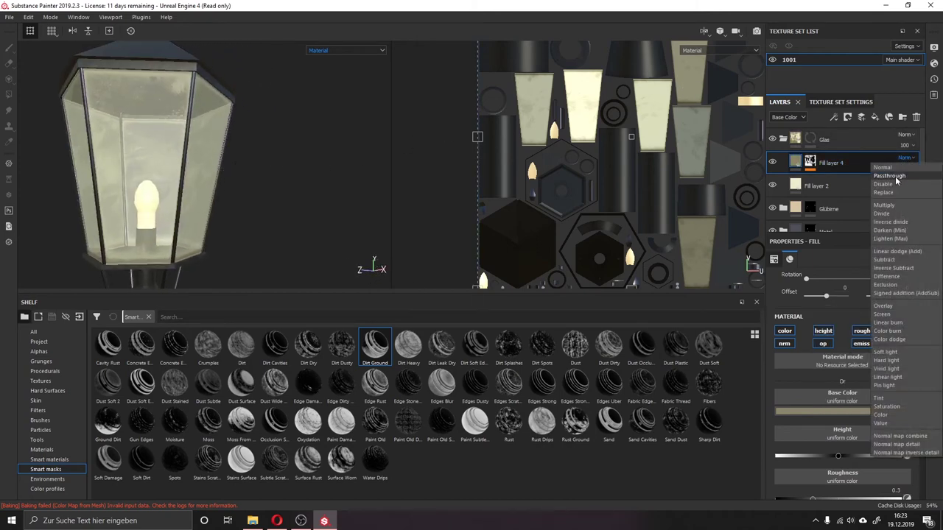
{"action": "left_click", "coordinate": [886, 203]}
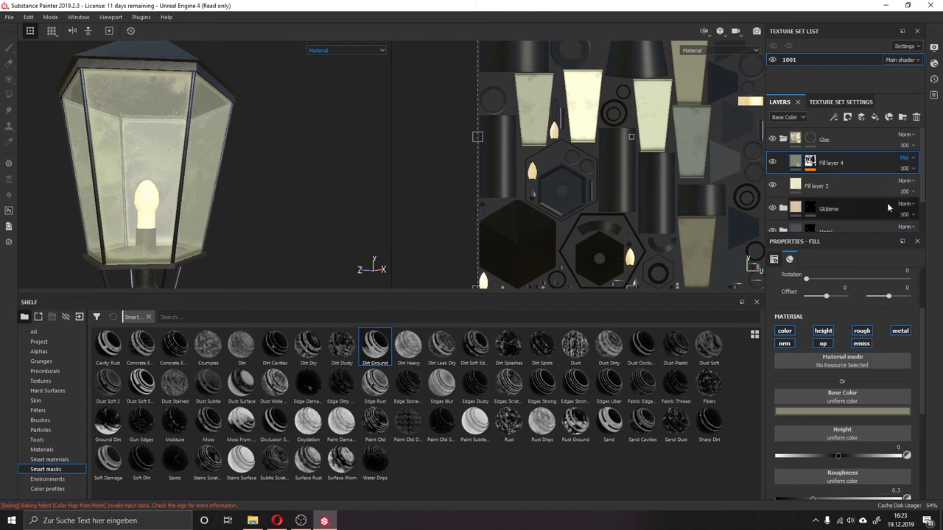
{"action": "left_click", "coordinate": [907, 157]}
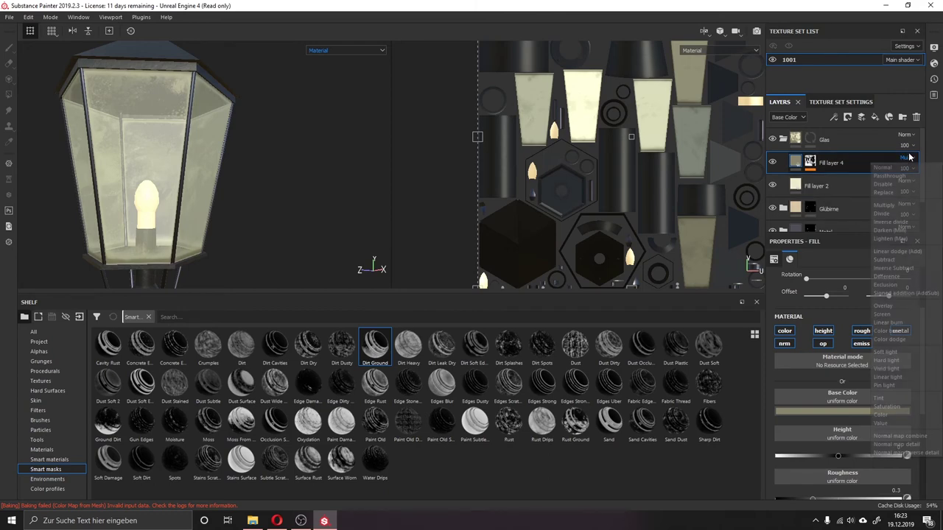
{"action": "left_click", "coordinate": [903, 215]}
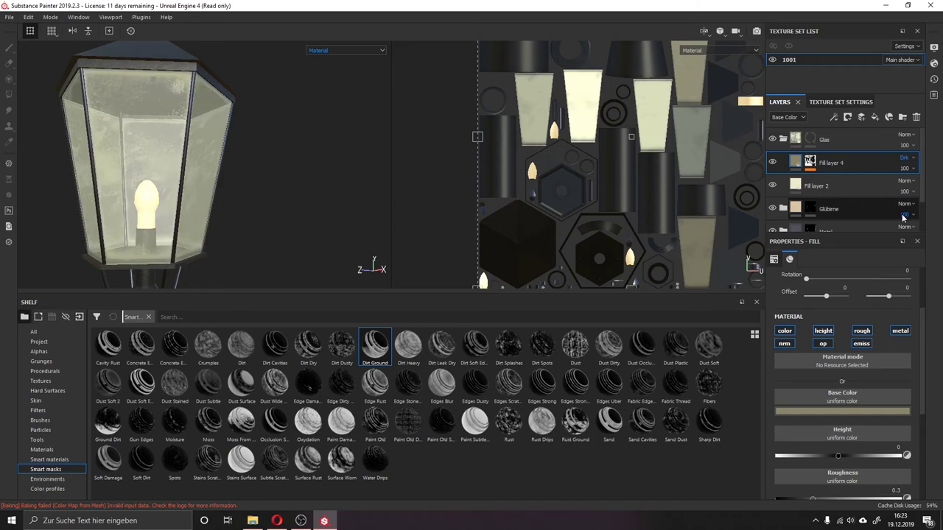
{"action": "left_click_drag", "start_coordinate": [295, 221], "coordinate": [252, 221], "text": "alt"}
{"action": "mouse_move", "coordinate": [234, 240]}
{"action": "left_mouse_down", "text": "alt"}
{"action": "mouse_move", "coordinate": [358, 191]}
{"action": "mouse_move", "coordinate": [330, 203]}
{"action": "left_mouse_up", "text": "alt"}
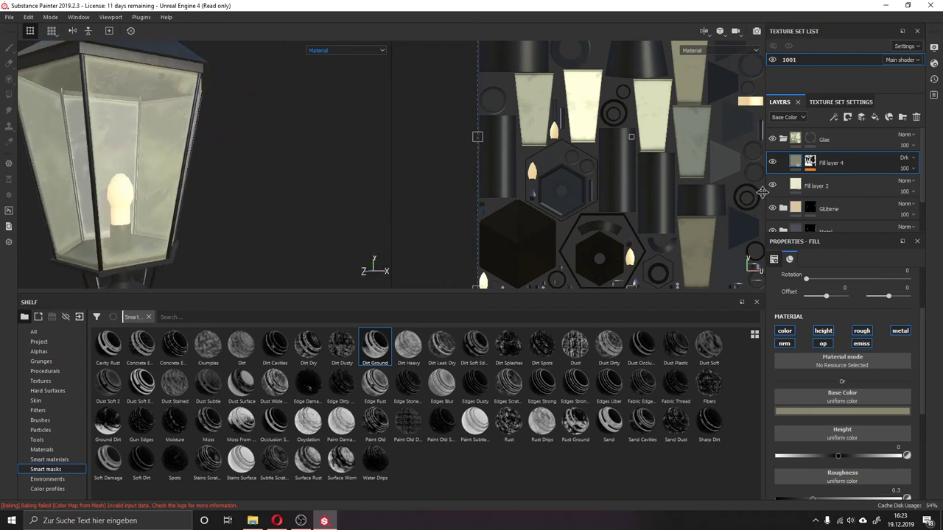
- Turn off height, metal and normal on Fill layer 4, and turn opacity on
{"action": "left_click", "coordinate": [823, 331]}
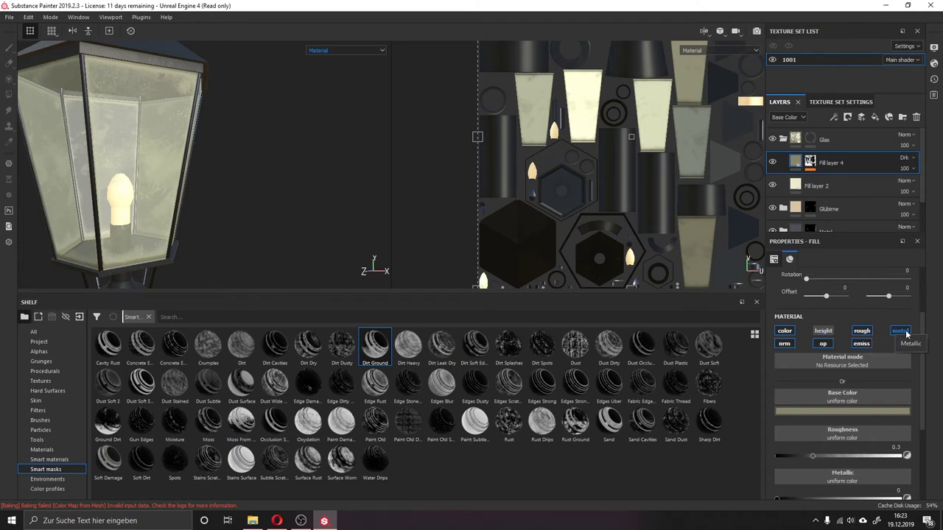
{"action": "left_click", "coordinate": [902, 331]}
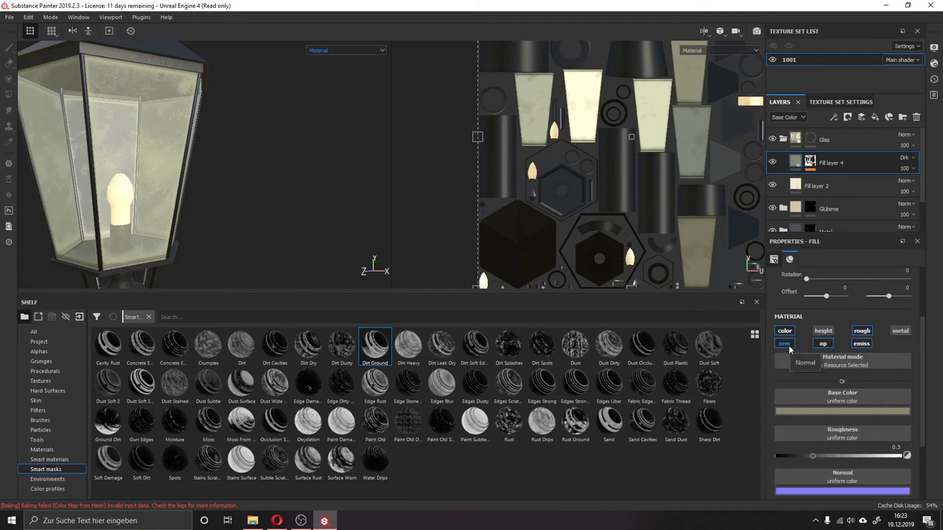
{"action": "left_click", "coordinate": [787, 344]}
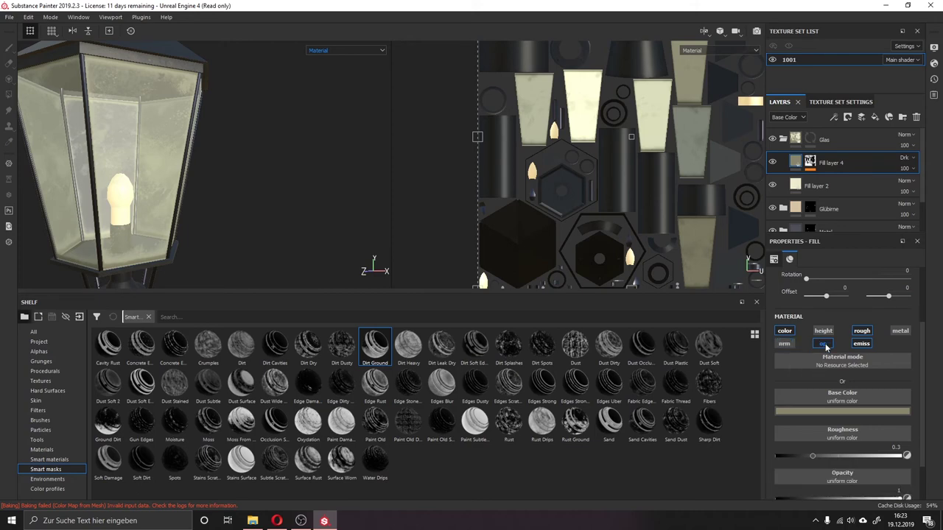
{"action": "left_click", "coordinate": [825, 345]}
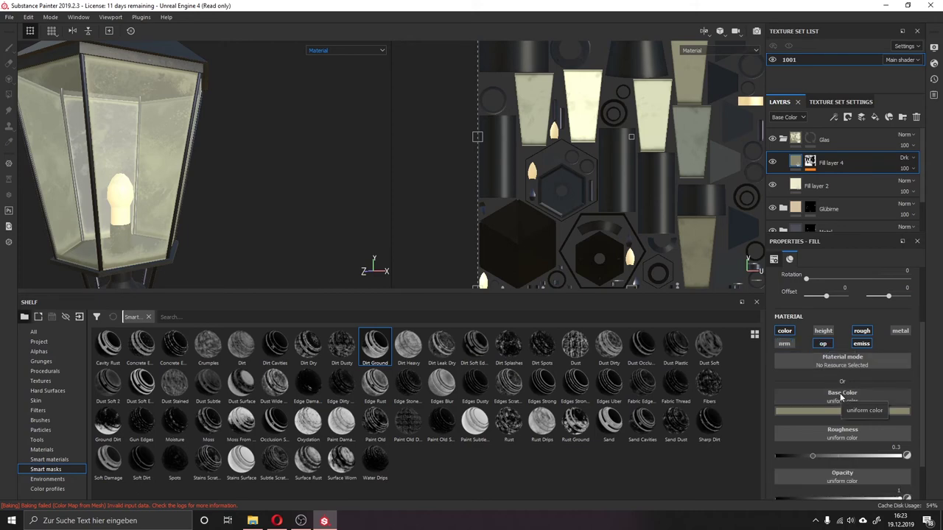
{"action": "scroll", "coordinate": [834, 424], "scroll_direction": "down", "scroll_amount": 1}
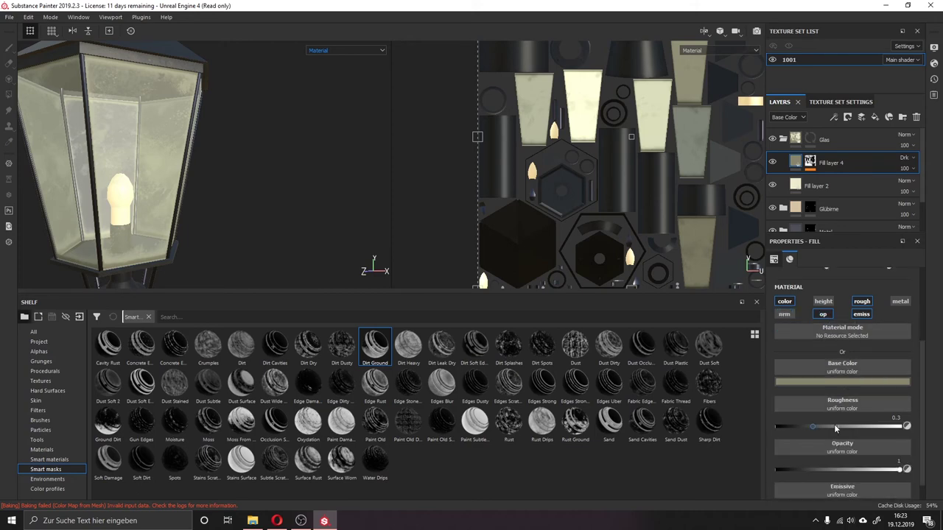
{"action": "left_click", "coordinate": [337, 51]}
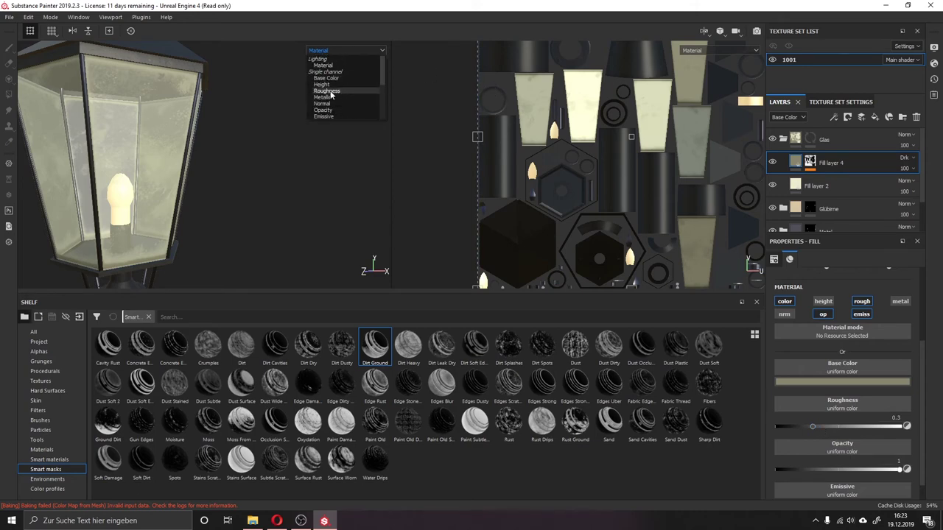
- In the Roughness channel view, raise Fill layer 4's roughness to 0.5603
{"action": "left_click", "coordinate": [328, 90]}
{"action": "left_click_drag", "start_coordinate": [296, 158], "coordinate": [270, 164], "text": "alt"}
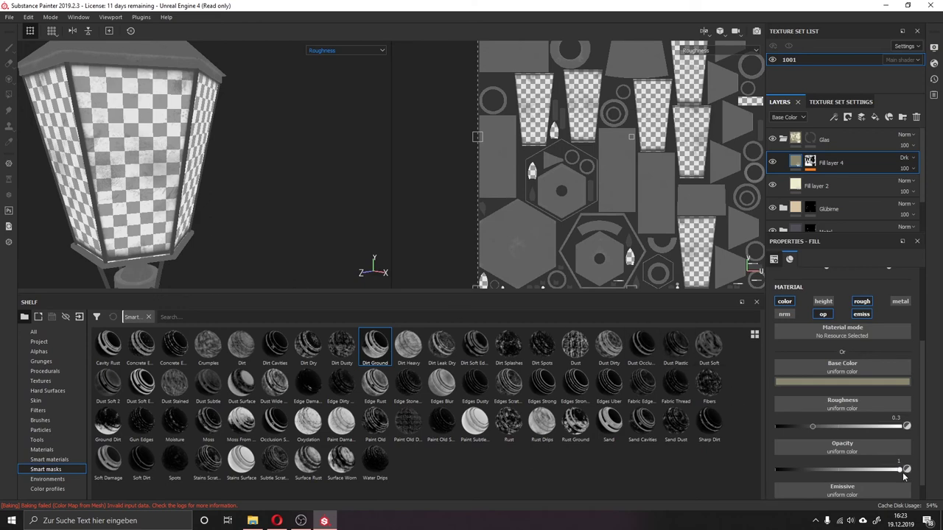
{"action": "left_click_drag", "start_coordinate": [818, 426], "coordinate": [828, 425]}
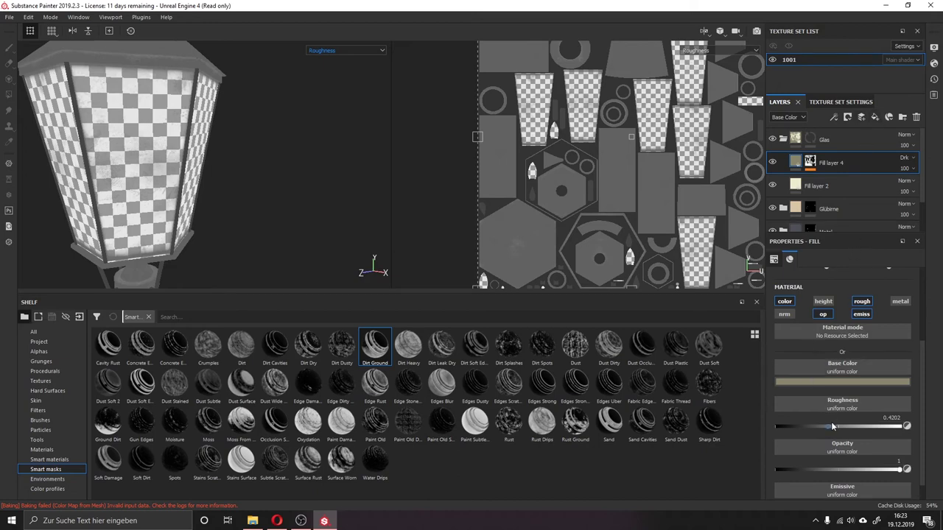
{"action": "left_click_drag", "start_coordinate": [838, 427], "coordinate": [842, 427]}
{"action": "left_click_drag", "start_coordinate": [219, 161], "coordinate": [272, 135], "text": "alt"}
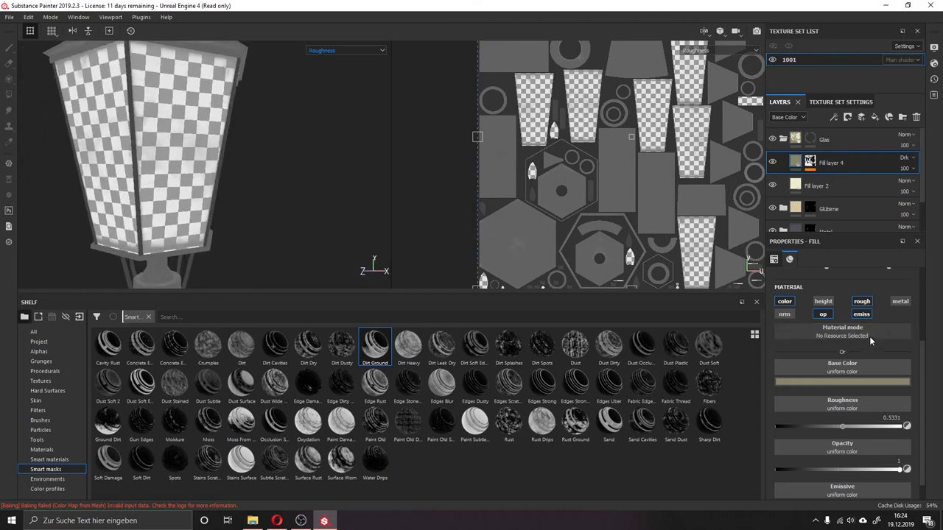
{"action": "left_click_drag", "start_coordinate": [204, 212], "coordinate": [244, 218], "text": "alt"}
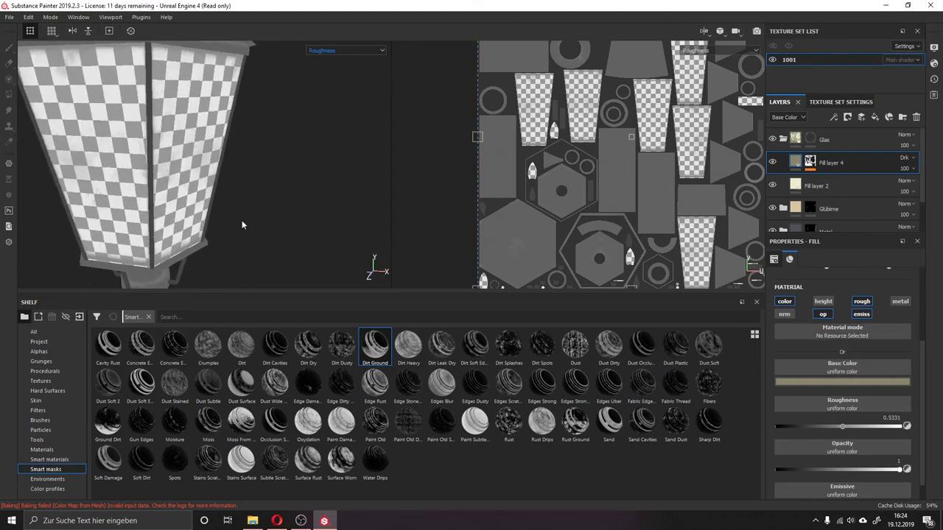
{"action": "left_click", "coordinate": [848, 425]}
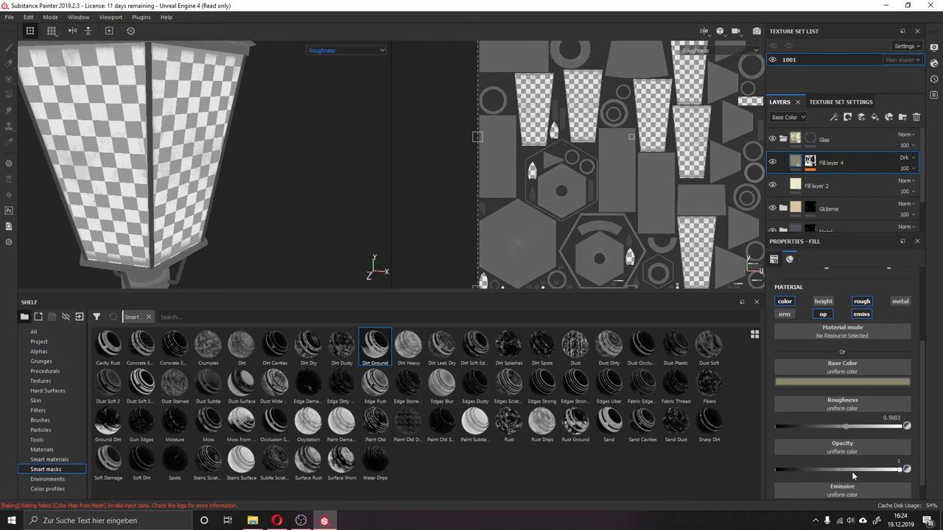
- Switch the viewport display to the Opacity channel
{"action": "left_click", "coordinate": [322, 50]}
{"action": "left_click", "coordinate": [335, 111]}
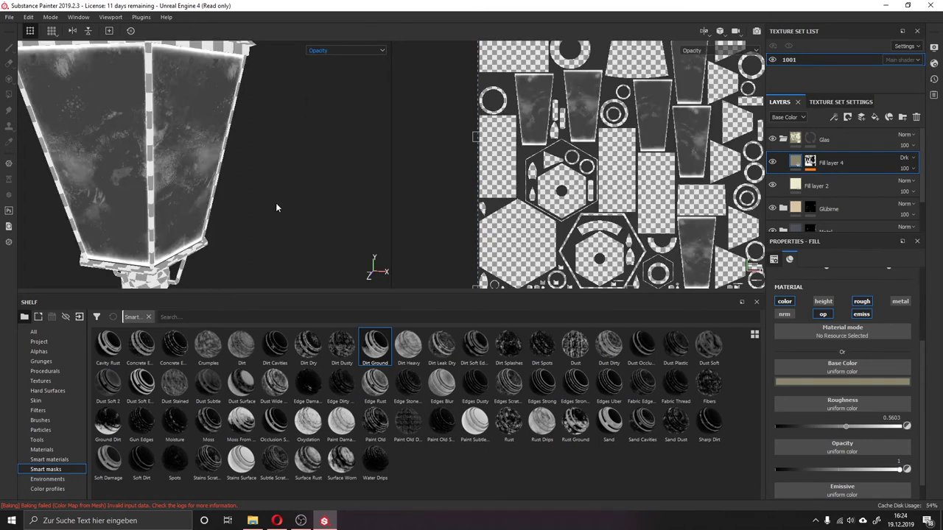
{"action": "mouse_move", "coordinate": [276, 208]}
{"action": "left_mouse_down", "text": "alt"}
{"action": "mouse_move", "coordinate": [297, 175]}
{"action": "mouse_move", "coordinate": [319, 179]}
{"action": "mouse_move", "coordinate": [174, 177]}
{"action": "left_mouse_up", "text": "alt"}
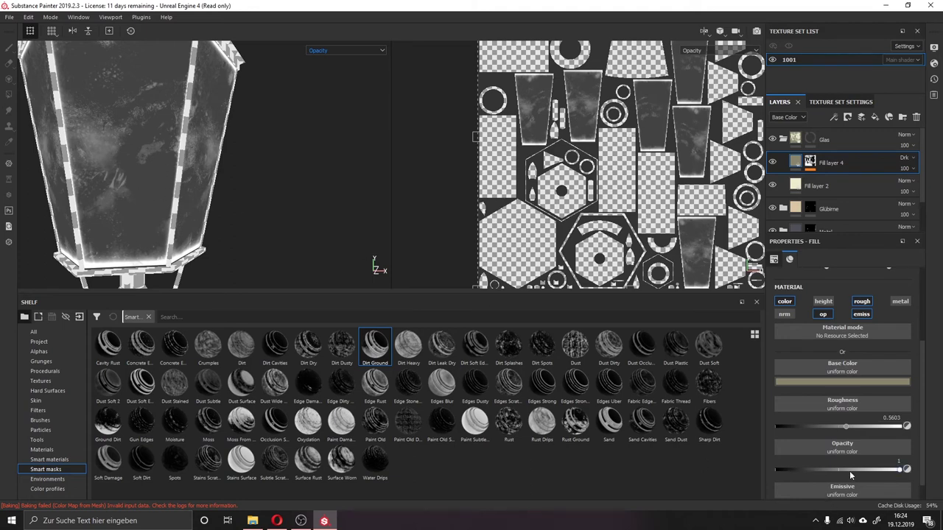
- Lower Fill layer 4's opacity to 0.3619 and return the viewport to Material view
{"action": "mouse_move", "coordinate": [848, 467]}
{"action": "left_mouse_down"}
{"action": "mouse_move", "coordinate": [812, 468]}
{"action": "mouse_move", "coordinate": [820, 469]}
{"action": "left_mouse_up"}
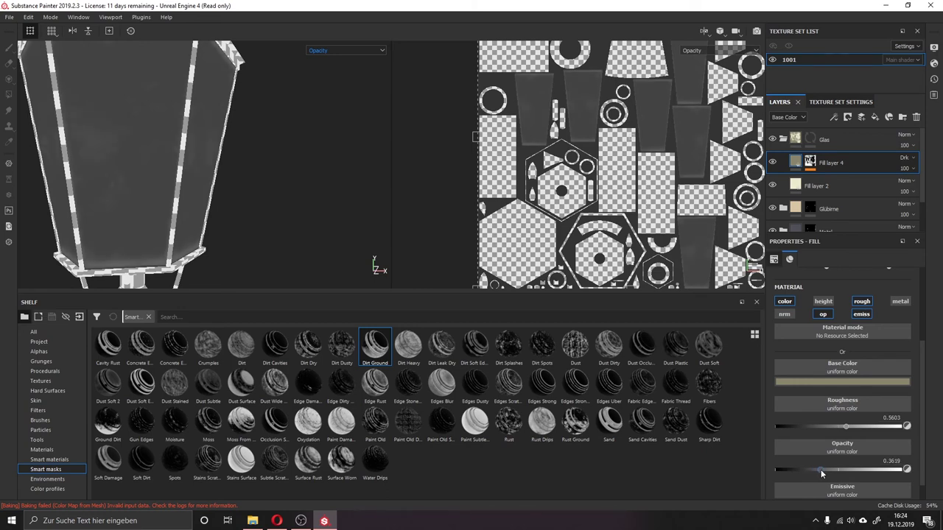
{"action": "left_click", "coordinate": [337, 52]}
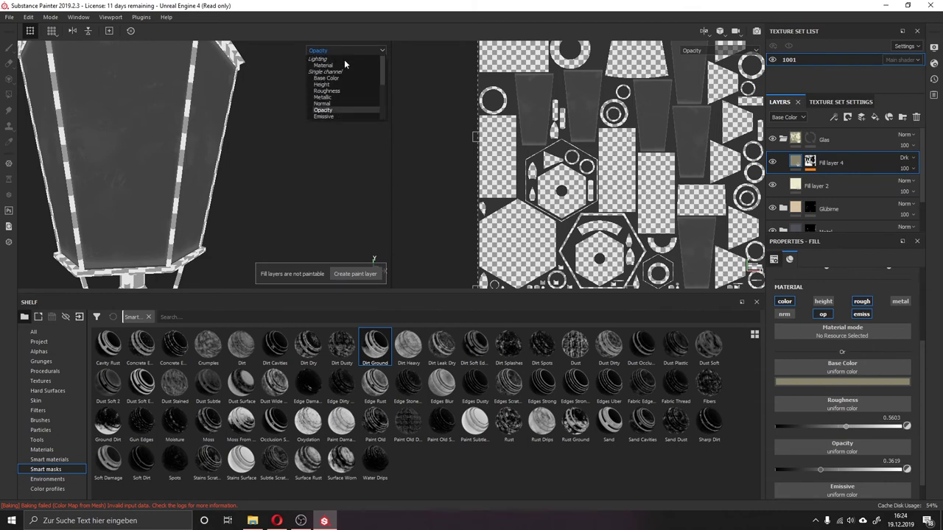
{"action": "left_click", "coordinate": [344, 65]}
{"action": "mouse_move", "coordinate": [304, 155]}
{"action": "left_mouse_down", "text": "alt"}
{"action": "mouse_move", "coordinate": [275, 169]}
{"action": "mouse_move", "coordinate": [289, 144]}
{"action": "mouse_move", "coordinate": [314, 147]}
{"action": "mouse_move", "coordinate": [274, 147]}
{"action": "mouse_move", "coordinate": [277, 131]}
{"action": "mouse_move", "coordinate": [290, 133]}
{"action": "mouse_move", "coordinate": [297, 152]}
{"action": "mouse_move", "coordinate": [264, 178]}
{"action": "mouse_move", "coordinate": [279, 181]}
{"action": "mouse_move", "coordinate": [331, 113]}
{"action": "left_mouse_up", "text": "alt"}
{"action": "scroll", "coordinate": [265, 170], "scroll_direction": "down", "scroll_amount": 3}
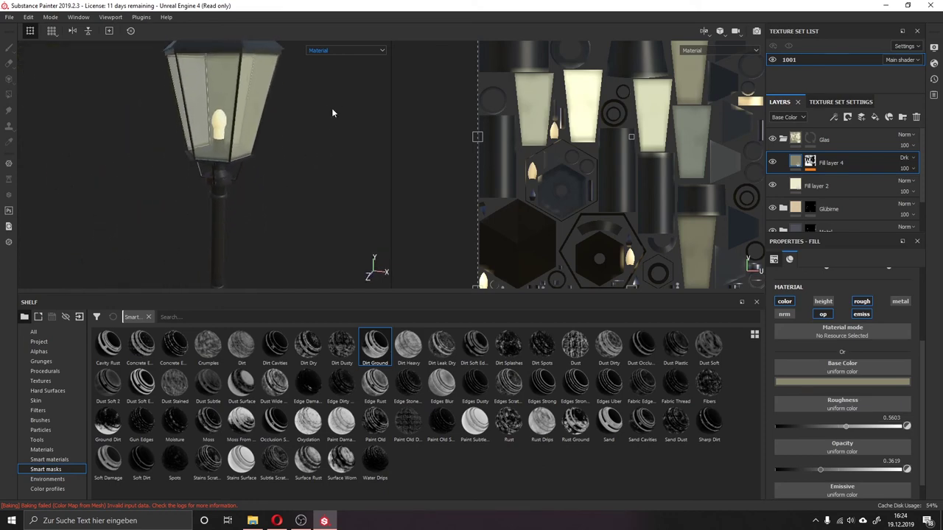
- Collapse the Glas folder, expand the Metal folder and select the Iron Rough layer
{"action": "scroll", "coordinate": [332, 107], "scroll_direction": "up", "scroll_amount": 2}
{"action": "scroll", "coordinate": [238, 165], "scroll_direction": "up", "scroll_amount": 2}
{"action": "scroll", "coordinate": [232, 147], "scroll_direction": "up", "scroll_amount": 2}
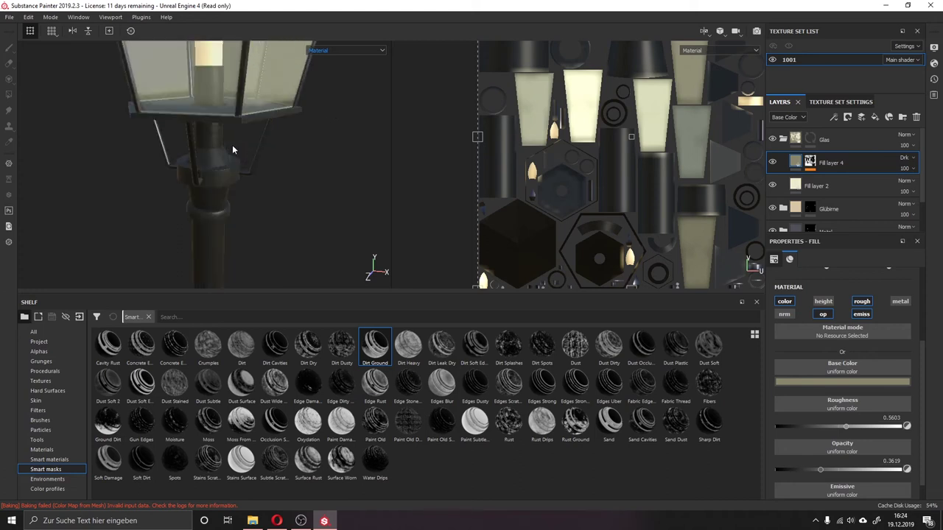
{"action": "scroll", "coordinate": [236, 148], "scroll_direction": "up", "scroll_amount": 3}
{"action": "left_click_drag", "start_coordinate": [266, 157], "coordinate": [269, 136], "text": "alt"}
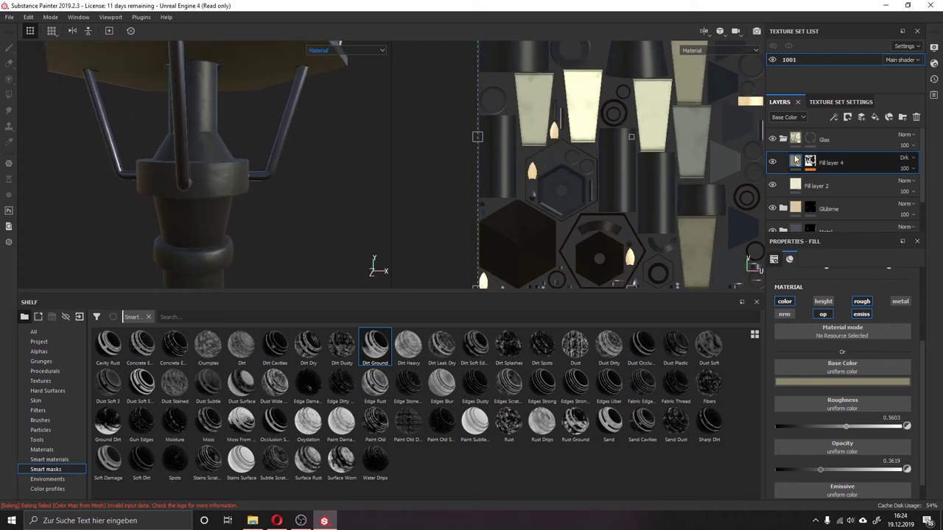
{"action": "left_click", "coordinate": [782, 140]}
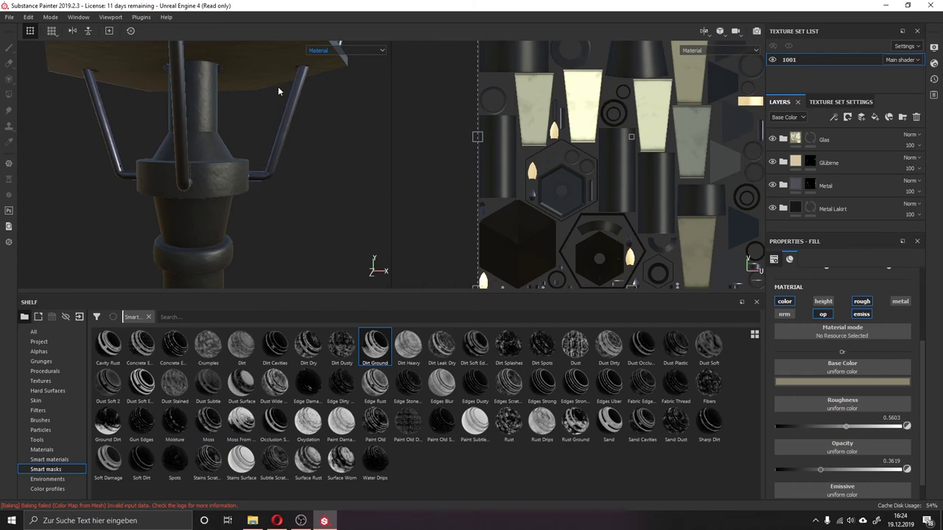
{"action": "left_click", "coordinate": [813, 188]}
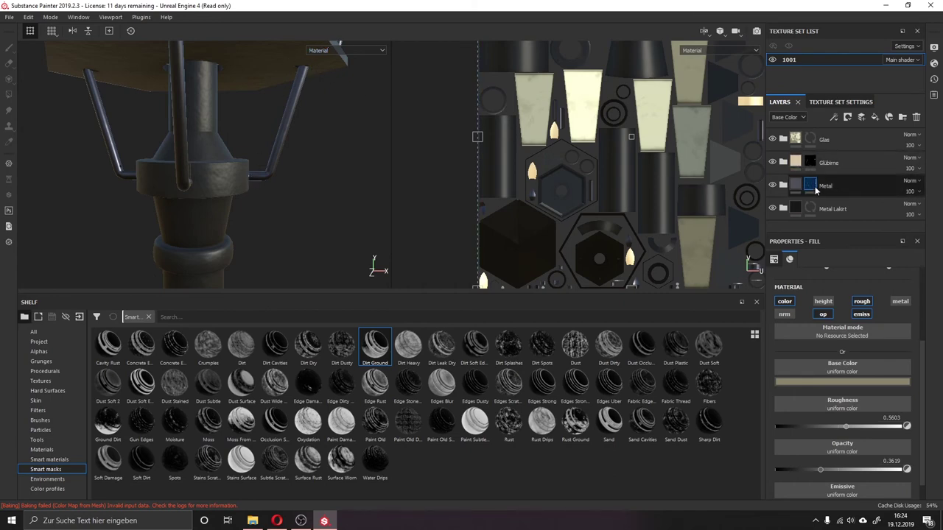
{"action": "left_click", "coordinate": [795, 185]}
{"action": "left_click", "coordinate": [782, 185]}
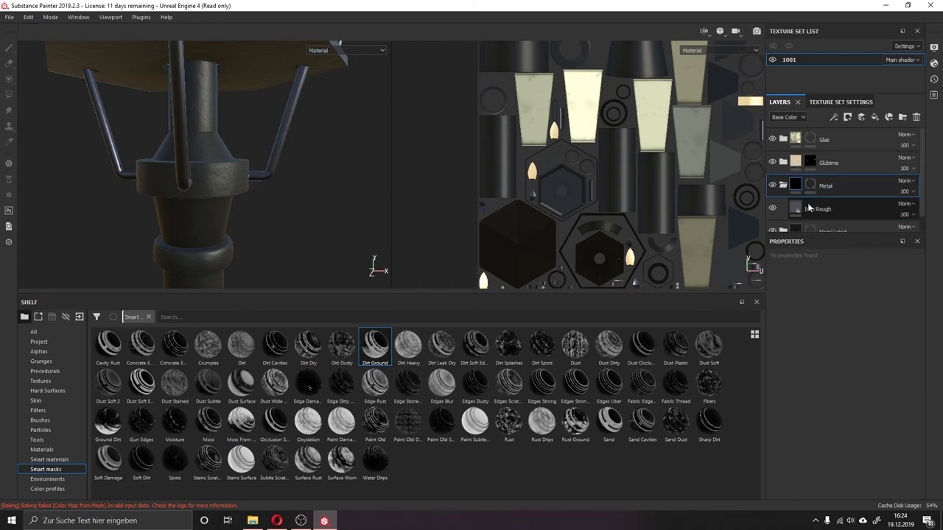
{"action": "left_click", "coordinate": [808, 209]}
- Add Fill layer 5 above Iron Rough with the Dust Occlusion smart mask
{"action": "left_click", "coordinate": [874, 118]}
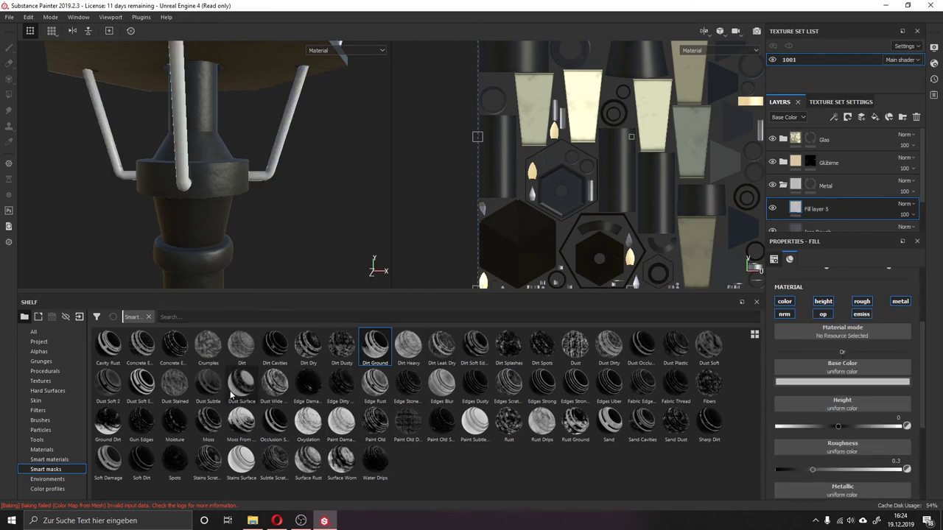
{"action": "left_click_drag", "start_coordinate": [235, 390], "coordinate": [810, 212]}
{"action": "left_click_drag", "start_coordinate": [421, 211], "coordinate": [309, 215], "text": "alt"}
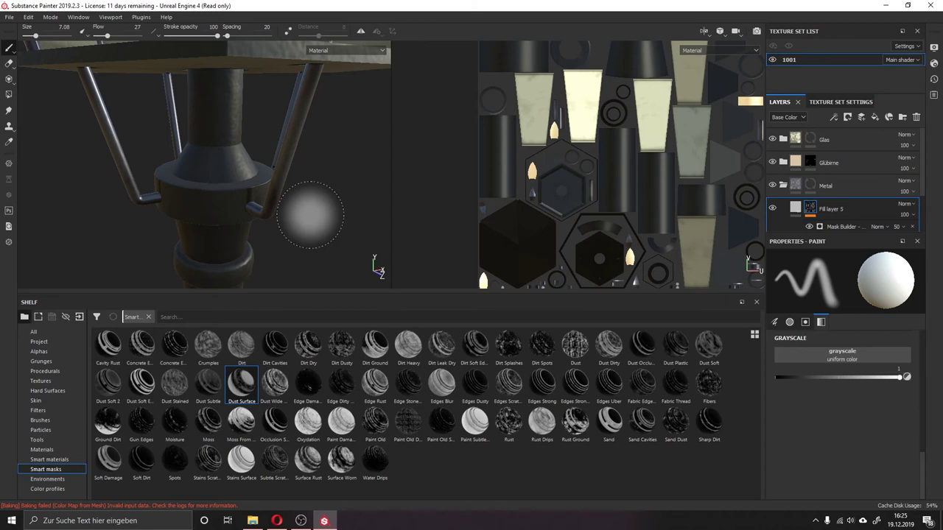
{"action": "key", "text": "ctrl+z"}
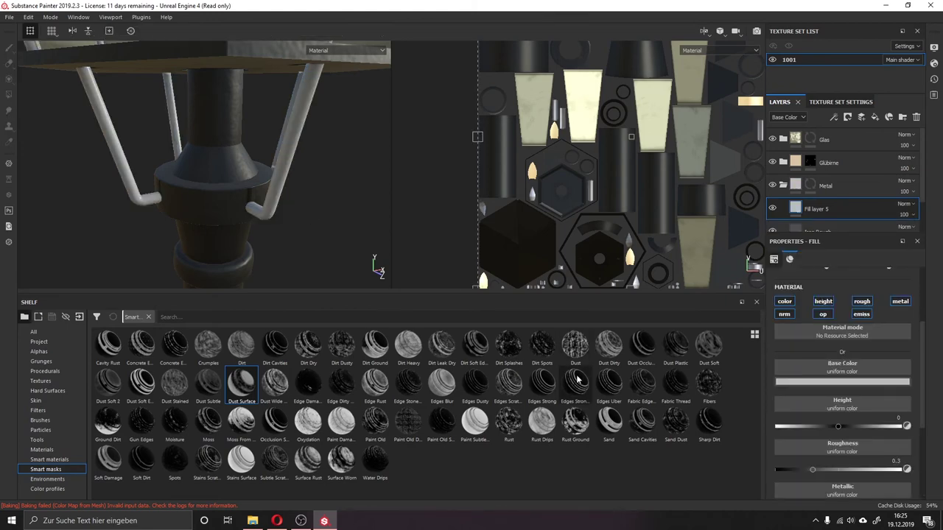
{"action": "left_click_drag", "start_coordinate": [628, 343], "coordinate": [828, 211]}
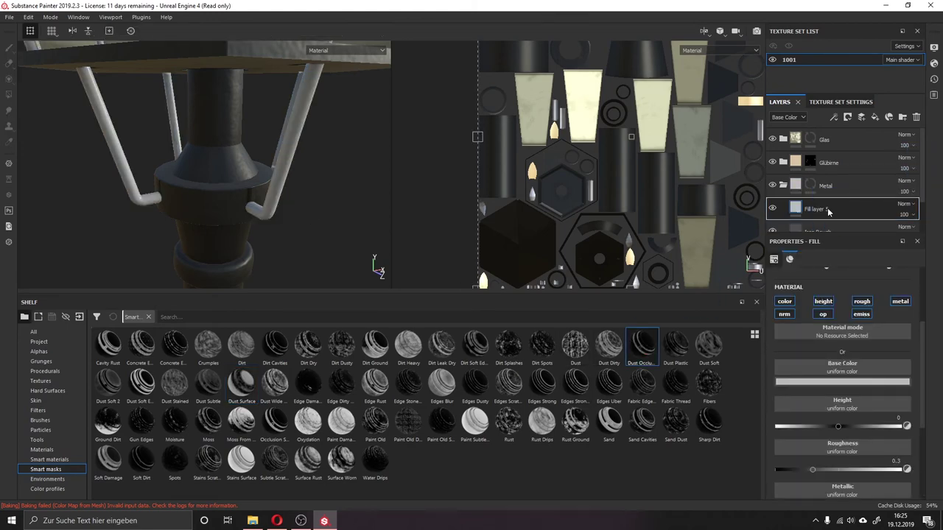
{"action": "mouse_move", "coordinate": [354, 179]}
{"action": "left_mouse_down", "text": "alt"}
{"action": "mouse_move", "coordinate": [377, 193]}
{"action": "mouse_move", "coordinate": [326, 201]}
{"action": "mouse_move", "coordinate": [288, 169]}
{"action": "mouse_move", "coordinate": [227, 194]}
{"action": "mouse_move", "coordinate": [300, 162]}
{"action": "mouse_move", "coordinate": [309, 44]}
{"action": "mouse_move", "coordinate": [235, 189]}
{"action": "mouse_move", "coordinate": [389, 92]}
{"action": "mouse_move", "coordinate": [273, 42]}
{"action": "mouse_move", "coordinate": [310, 47]}
{"action": "mouse_move", "coordinate": [274, 48]}
{"action": "left_mouse_up", "text": "alt"}
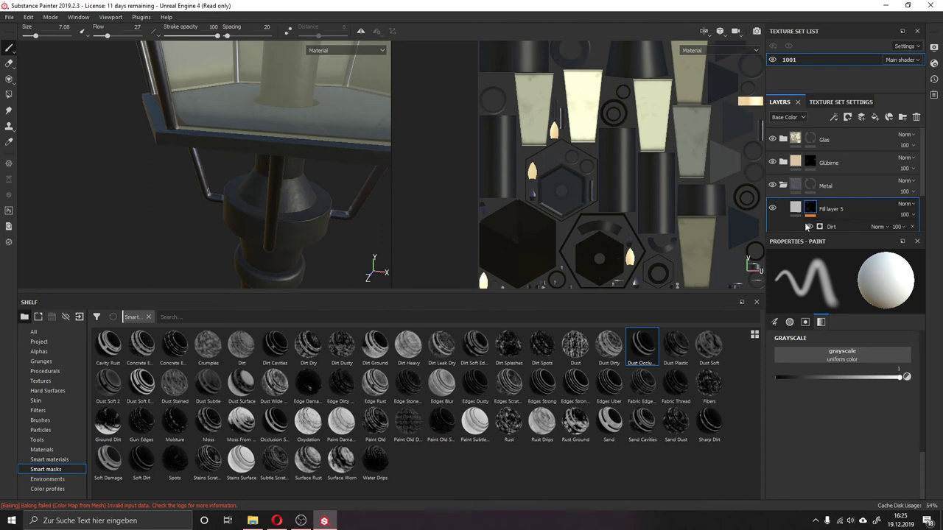
- Set the Dirt generator's Dirt Level to 0.33 and Dirt Contrast to 0.12
{"action": "left_click", "coordinate": [832, 227]}
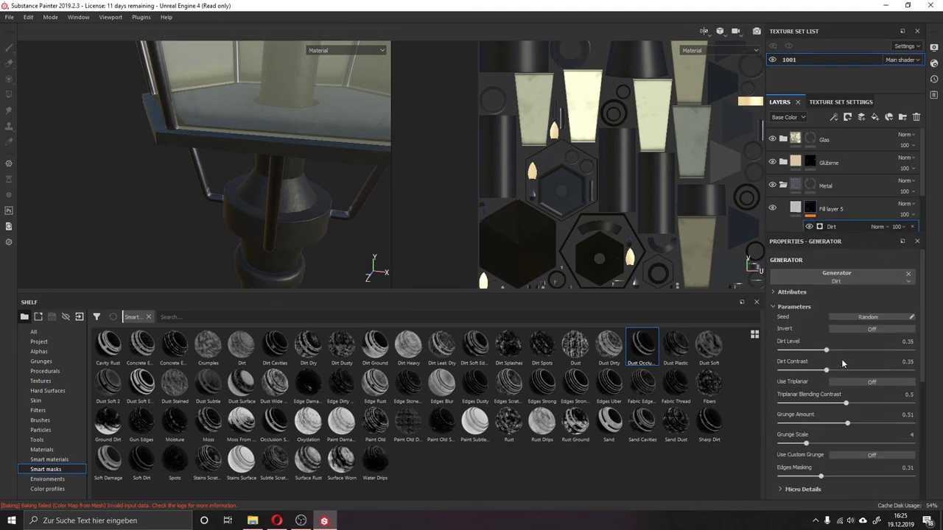
{"action": "mouse_move", "coordinate": [825, 350]}
{"action": "left_mouse_down"}
{"action": "mouse_move", "coordinate": [841, 352]}
{"action": "mouse_move", "coordinate": [832, 351]}
{"action": "left_mouse_up"}
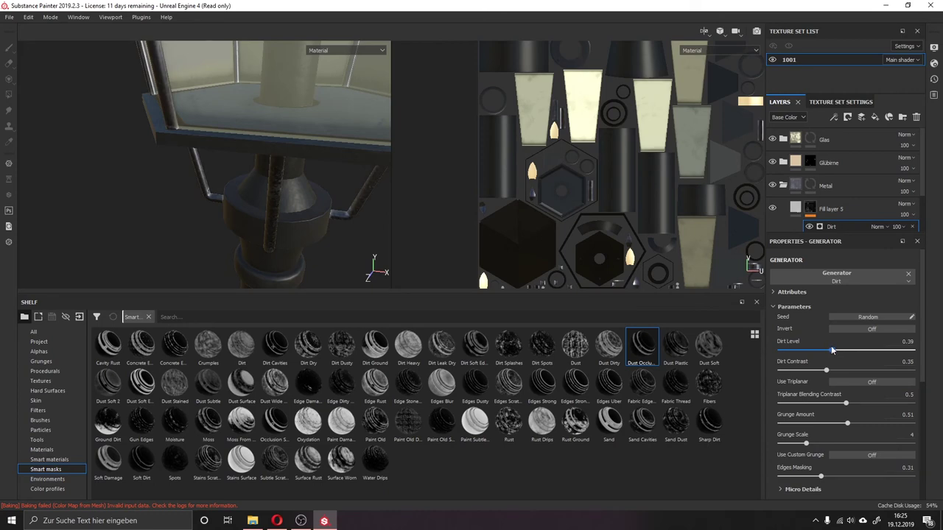
{"action": "left_click_drag", "start_coordinate": [386, 274], "coordinate": [354, 243], "text": "alt"}
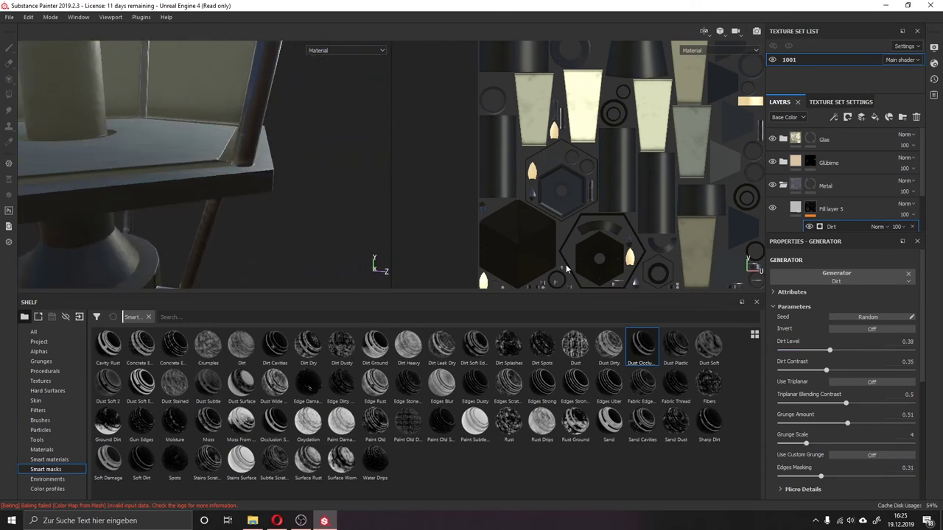
{"action": "mouse_move", "coordinate": [826, 351]}
{"action": "left_mouse_down"}
{"action": "mouse_move", "coordinate": [810, 372]}
{"action": "mouse_move", "coordinate": [797, 373]}
{"action": "left_mouse_up"}
{"action": "mouse_move", "coordinate": [329, 212]}
{"action": "left_mouse_down", "text": "alt"}
{"action": "mouse_move", "coordinate": [246, 285]}
{"action": "mouse_move", "coordinate": [257, 291]}
{"action": "left_mouse_up", "text": "alt"}
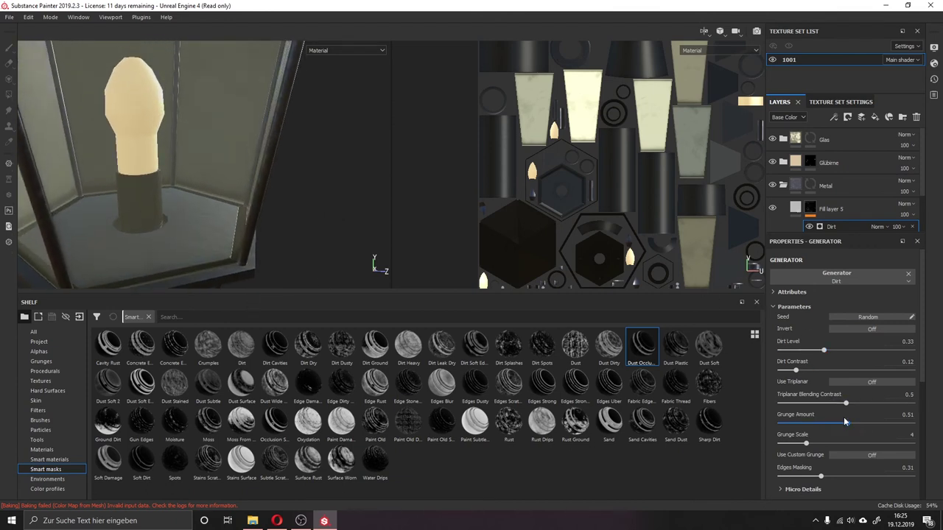
- Lower Grunge Amount to 0.42, keep Grunge Scale at 4, and inspect the collar and head
{"action": "left_click_drag", "start_coordinate": [844, 420], "coordinate": [835, 421]}
{"action": "mouse_move", "coordinate": [295, 136]}
{"action": "left_mouse_down", "text": "alt"}
{"action": "mouse_move", "coordinate": [307, 158]}
{"action": "mouse_move", "coordinate": [273, 173]}
{"action": "left_mouse_up", "text": "alt"}
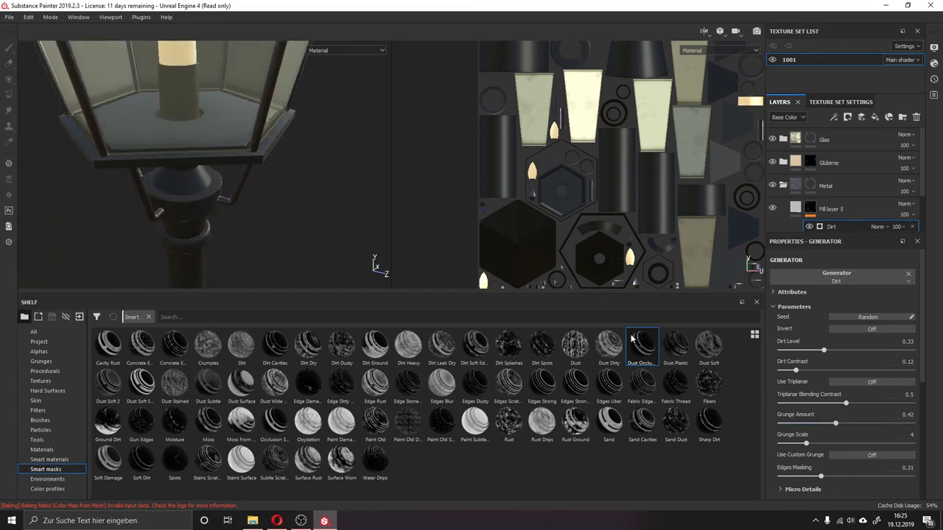
{"action": "mouse_move", "coordinate": [805, 444]}
{"action": "left_mouse_down"}
{"action": "mouse_move", "coordinate": [814, 444]}
{"action": "mouse_move", "coordinate": [805, 444]}
{"action": "left_mouse_up"}
{"action": "mouse_move", "coordinate": [274, 191]}
{"action": "left_mouse_down", "text": "alt"}
{"action": "mouse_move", "coordinate": [274, 151]}
{"action": "mouse_move", "coordinate": [256, 182]}
{"action": "mouse_move", "coordinate": [272, 211]}
{"action": "mouse_move", "coordinate": [230, 165]}
{"action": "left_mouse_up", "text": "alt"}
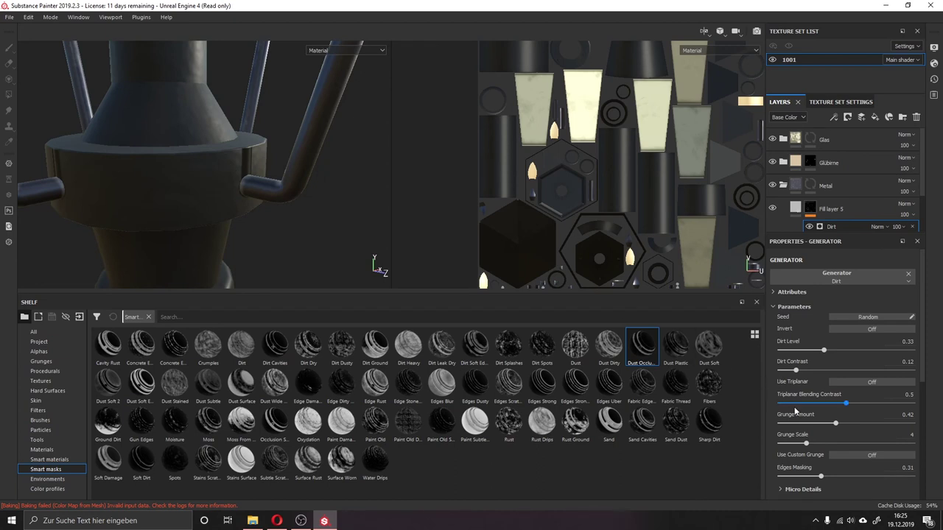
{"action": "scroll", "coordinate": [803, 420], "scroll_direction": "down", "scroll_amount": 3}
{"action": "scroll", "coordinate": [803, 416], "scroll_direction": "up", "scroll_amount": 3}
{"action": "mouse_move", "coordinate": [237, 128]}
{"action": "left_mouse_down", "text": "alt"}
{"action": "mouse_move", "coordinate": [179, 167]}
{"action": "mouse_move", "coordinate": [177, 182]}
{"action": "mouse_move", "coordinate": [204, 159]}
{"action": "mouse_move", "coordinate": [23, 127]}
{"action": "left_mouse_up", "text": "alt"}
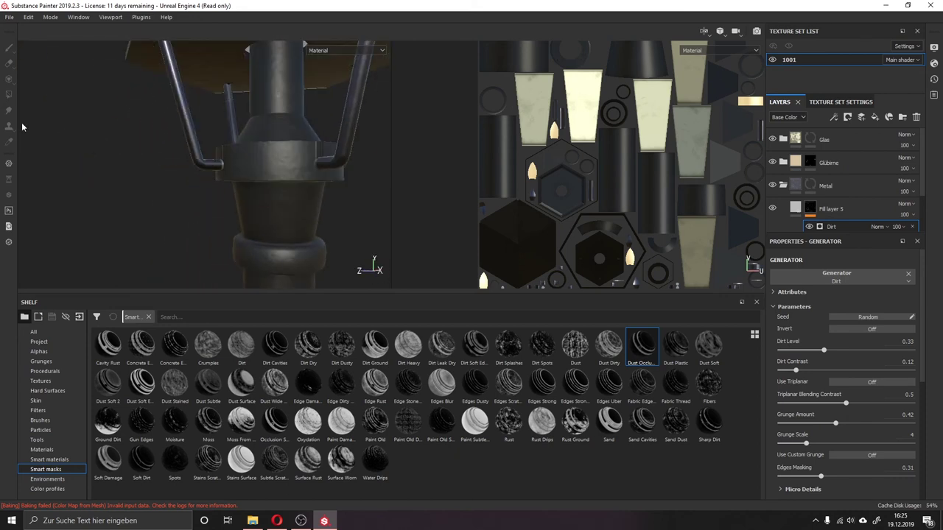
{"action": "left_click_drag", "start_coordinate": [201, 144], "coordinate": [215, 165], "text": "alt"}
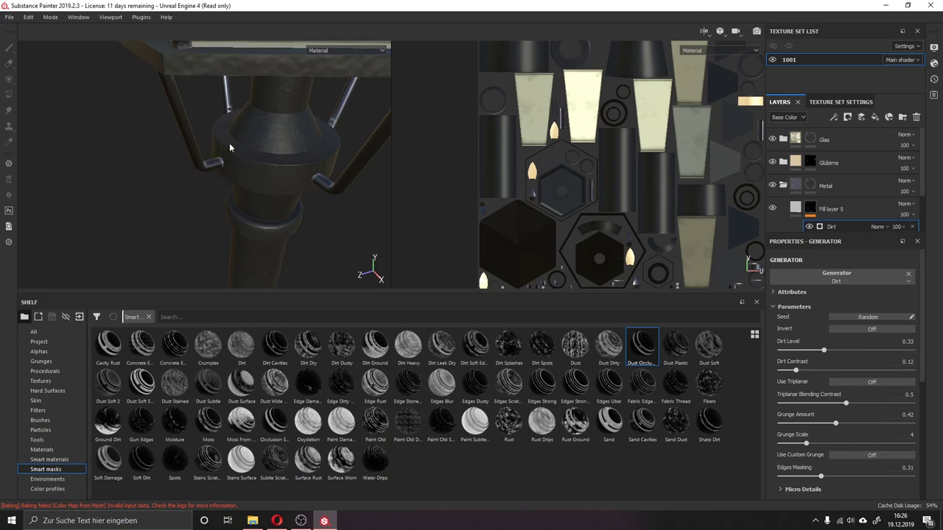
{"action": "left_click_drag", "start_coordinate": [229, 142], "coordinate": [308, 172], "text": "alt"}
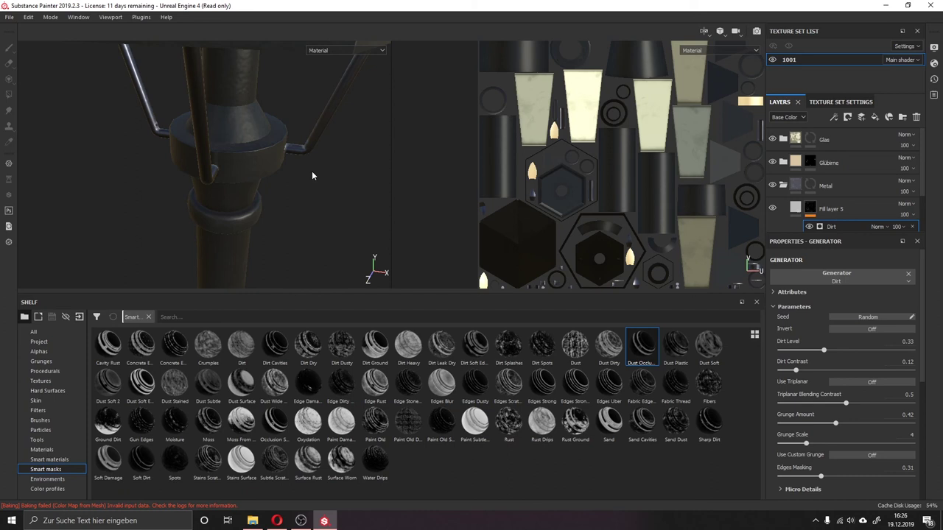
{"action": "mouse_move", "coordinate": [311, 175]}
{"action": "left_mouse_down", "text": "alt"}
{"action": "mouse_move", "coordinate": [185, 224]}
{"action": "mouse_move", "coordinate": [300, 183]}
{"action": "mouse_move", "coordinate": [224, 218]}
{"action": "left_mouse_up", "text": "alt"}
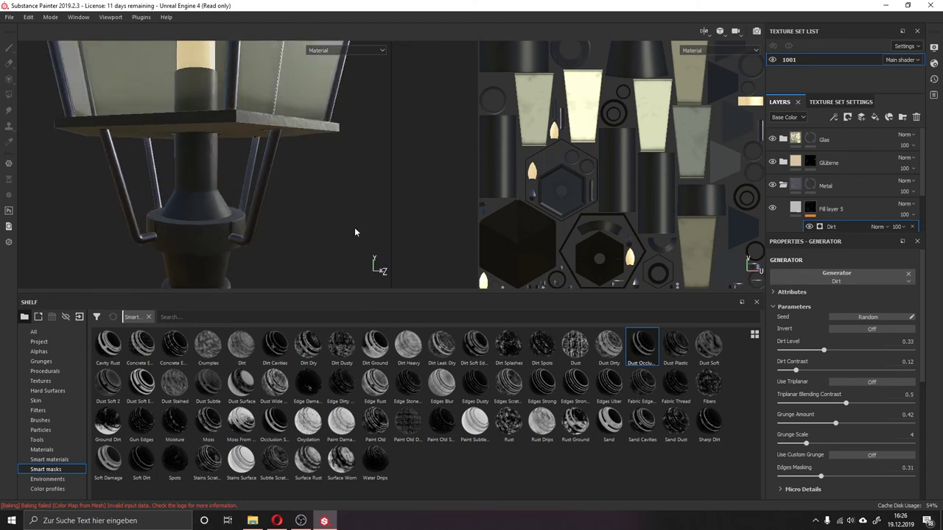
{"action": "mouse_move", "coordinate": [354, 221]}
{"action": "left_mouse_down", "text": "alt"}
{"action": "mouse_move", "coordinate": [259, 225]}
{"action": "mouse_move", "coordinate": [260, 234]}
{"action": "mouse_move", "coordinate": [257, 214]}
{"action": "left_mouse_up", "text": "alt"}
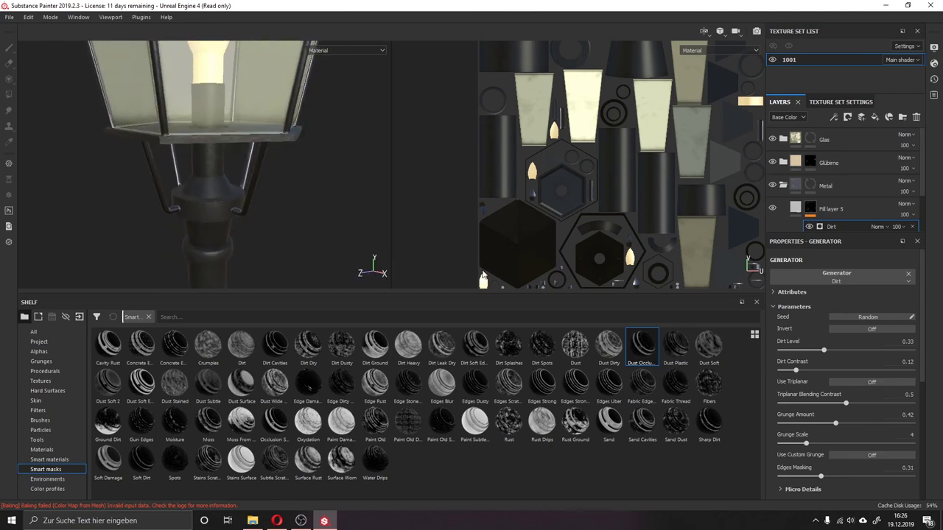
{"action": "scroll", "coordinate": [467, 257], "scroll_direction": "down", "scroll_amount": 3}
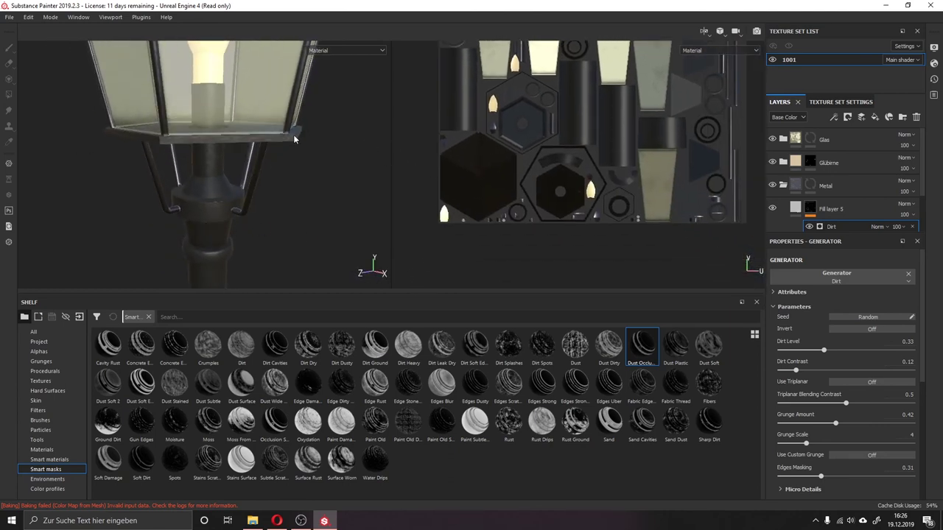
- Collapse the Metal folder and zoom in on the lamp post's arms and collar
{"action": "scroll", "coordinate": [257, 234], "scroll_direction": "up", "scroll_amount": 3}
{"action": "mouse_move", "coordinate": [258, 235]}
{"action": "left_mouse_down", "text": "alt"}
{"action": "mouse_move", "coordinate": [231, 237]}
{"action": "mouse_move", "coordinate": [274, 254]}
{"action": "mouse_move", "coordinate": [283, 236]}
{"action": "mouse_move", "coordinate": [328, 233]}
{"action": "left_mouse_up", "text": "alt"}
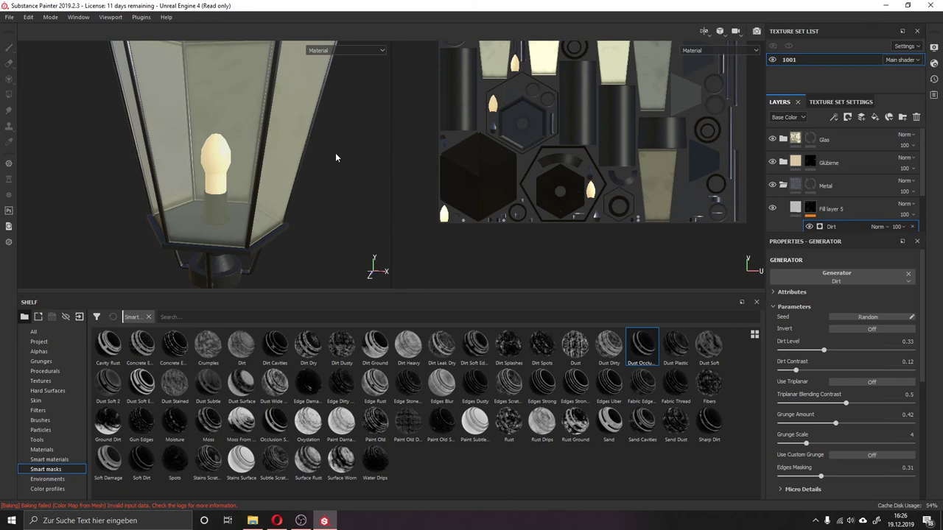
{"action": "left_click_drag", "start_coordinate": [335, 156], "coordinate": [319, 255], "text": "alt"}
{"action": "scroll", "coordinate": [320, 255], "scroll_direction": "down", "scroll_amount": 2}
{"action": "mouse_move", "coordinate": [305, 259]}
{"action": "middle_mouse_down", "text": "alt"}
{"action": "mouse_move", "coordinate": [296, 176]}
{"action": "mouse_move", "coordinate": [350, 195]}
{"action": "middle_mouse_up", "text": "alt"}
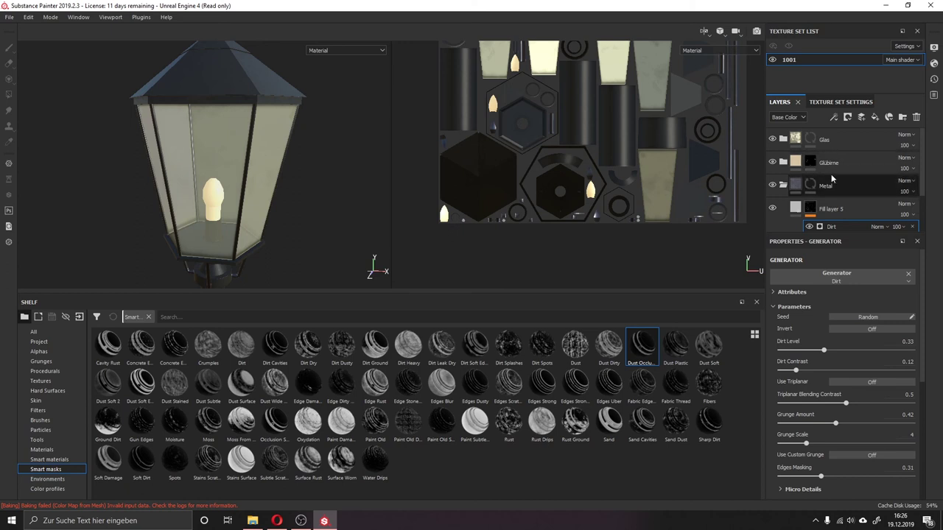
{"action": "mouse_move", "coordinate": [809, 186]}
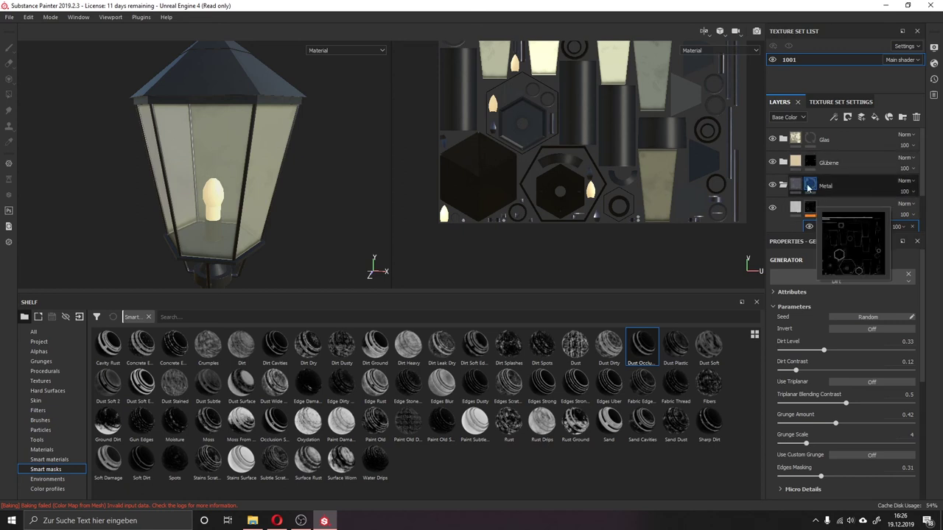
{"action": "left_click", "coordinate": [783, 186]}
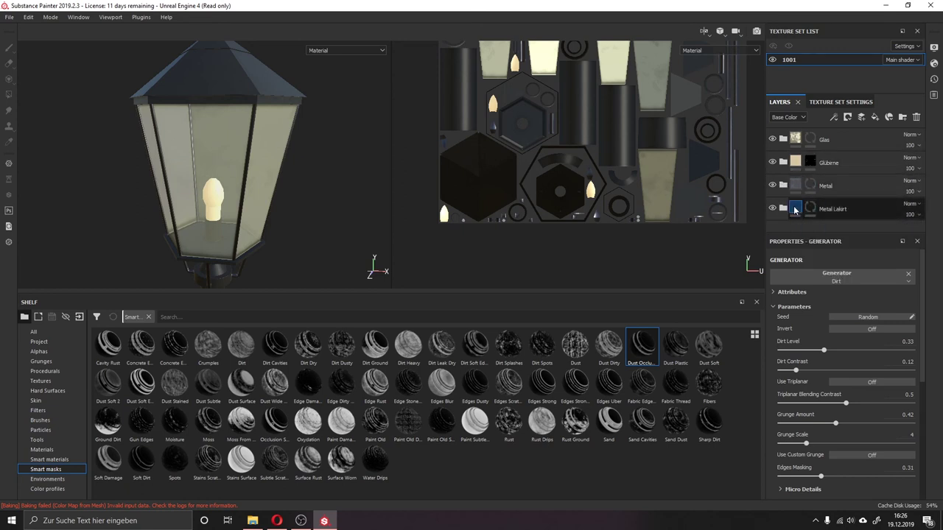
{"action": "mouse_move", "coordinate": [207, 126]}
{"action": "left_mouse_down", "text": "alt"}
{"action": "mouse_move", "coordinate": [241, 144]}
{"action": "mouse_move", "coordinate": [257, 120]}
{"action": "mouse_move", "coordinate": [265, 227]}
{"action": "mouse_move", "coordinate": [280, 219]}
{"action": "mouse_move", "coordinate": [294, 195]}
{"action": "mouse_move", "coordinate": [171, 203]}
{"action": "mouse_move", "coordinate": [188, 137]}
{"action": "left_mouse_up", "text": "alt"}
{"action": "scroll", "coordinate": [188, 137], "scroll_direction": "up", "scroll_amount": 3}
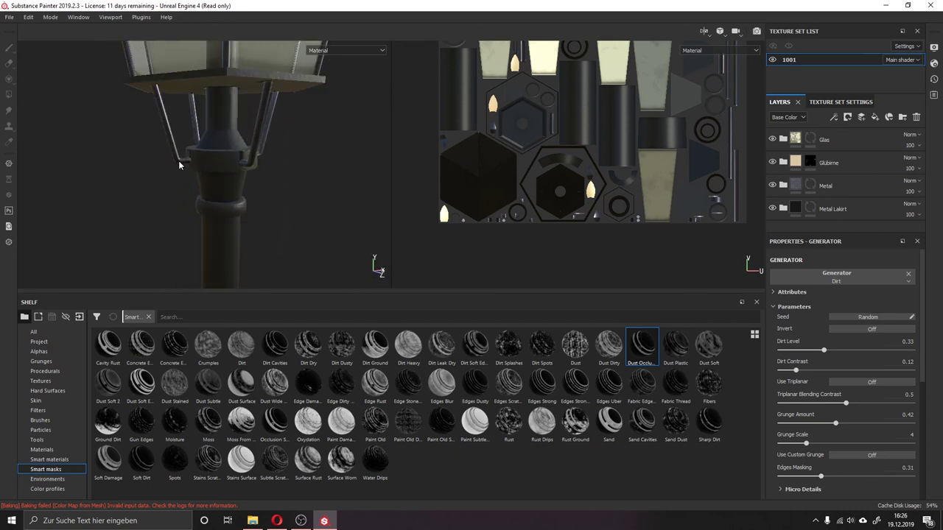
{"action": "scroll", "coordinate": [179, 164], "scroll_direction": "up", "scroll_amount": 3}
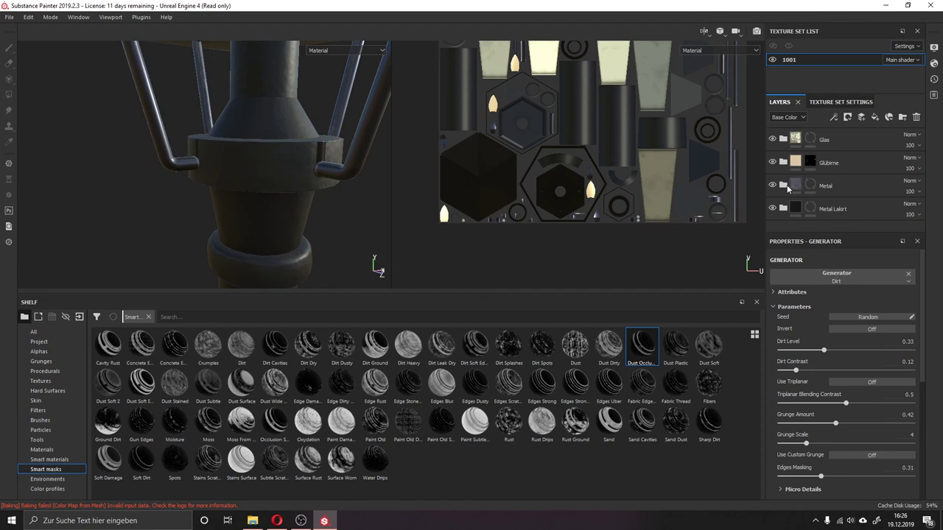
- Select Fill layer 5 in the Metal group and darken its base colour toward black
{"action": "left_click", "coordinate": [784, 185]}
{"action": "left_click", "coordinate": [798, 207]}
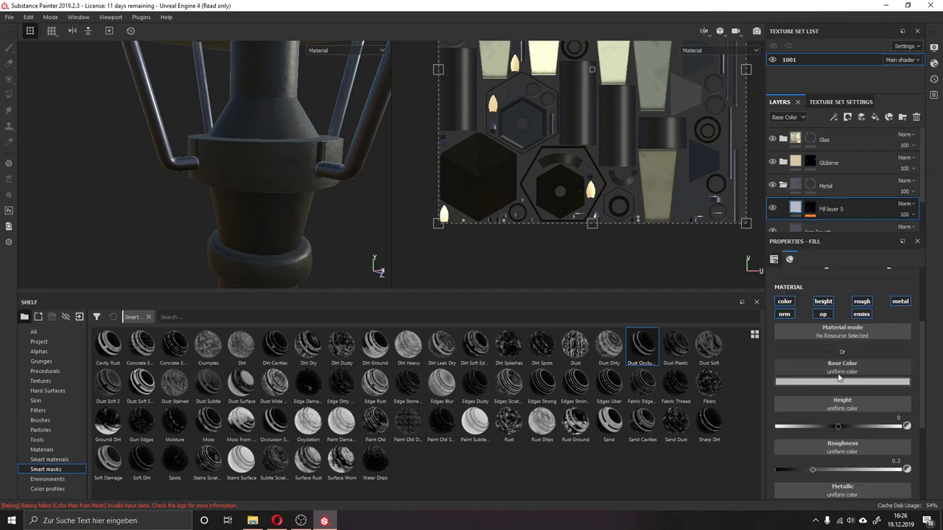
{"action": "left_click", "coordinate": [841, 382]}
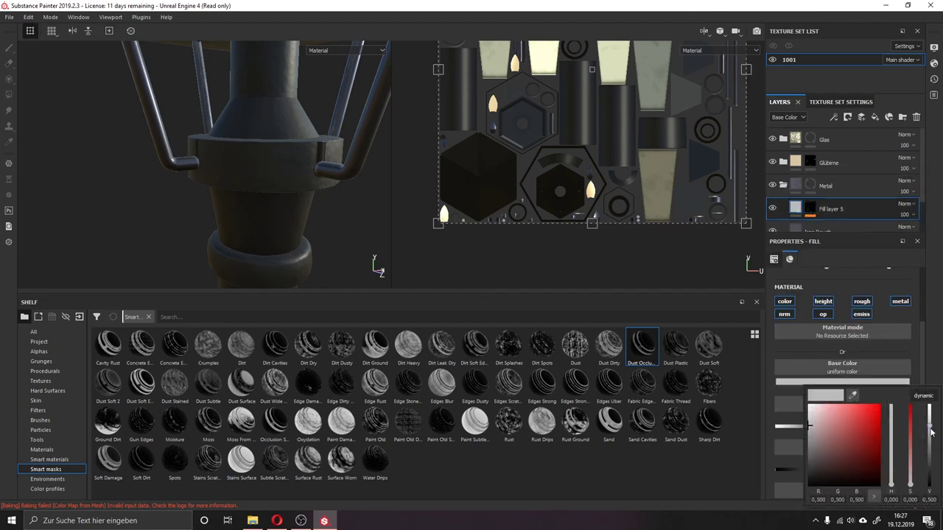
{"action": "left_click_drag", "start_coordinate": [928, 425], "coordinate": [934, 471]}
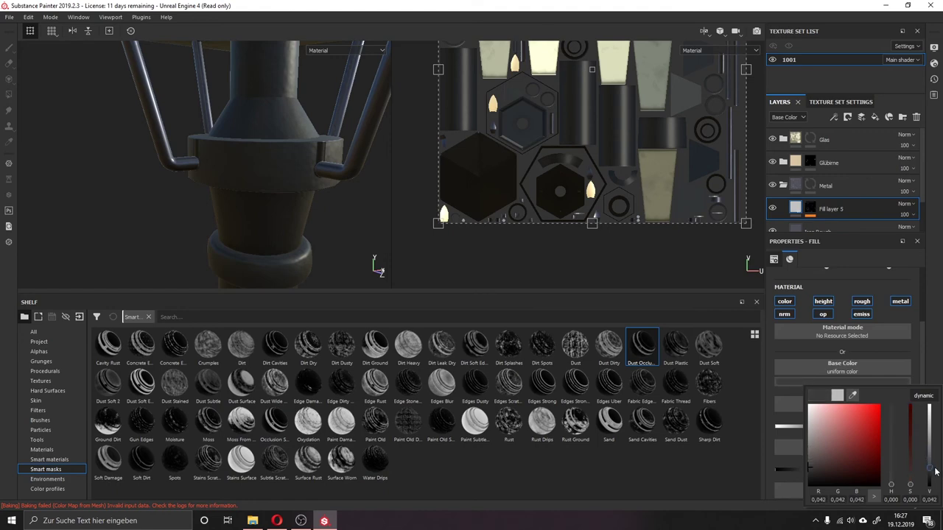
{"action": "mouse_move", "coordinate": [294, 191]}
{"action": "left_mouse_down", "text": "alt"}
{"action": "mouse_move", "coordinate": [252, 229]}
{"action": "mouse_move", "coordinate": [328, 235]}
{"action": "left_mouse_up", "text": "alt"}
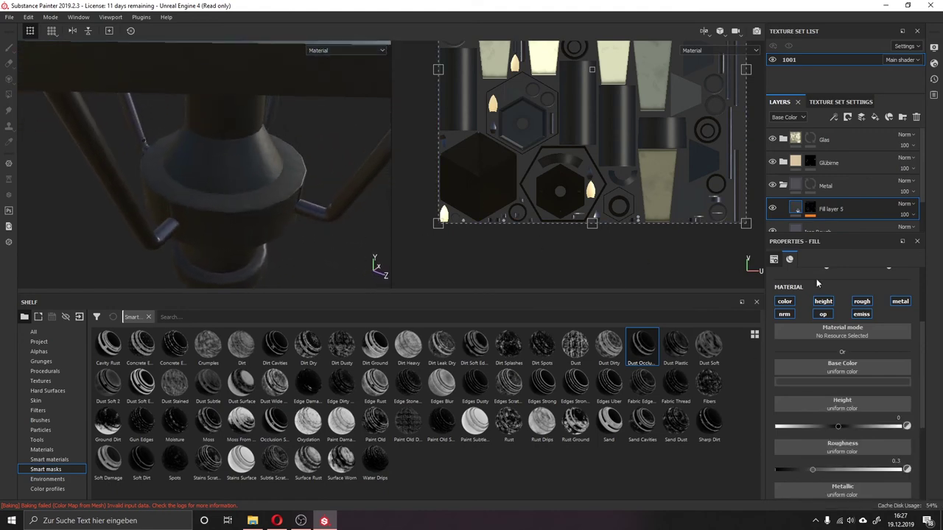
- Turn off the fill's height, normal and opacity channels and set metallic to 0
{"action": "left_click", "coordinate": [822, 302]}
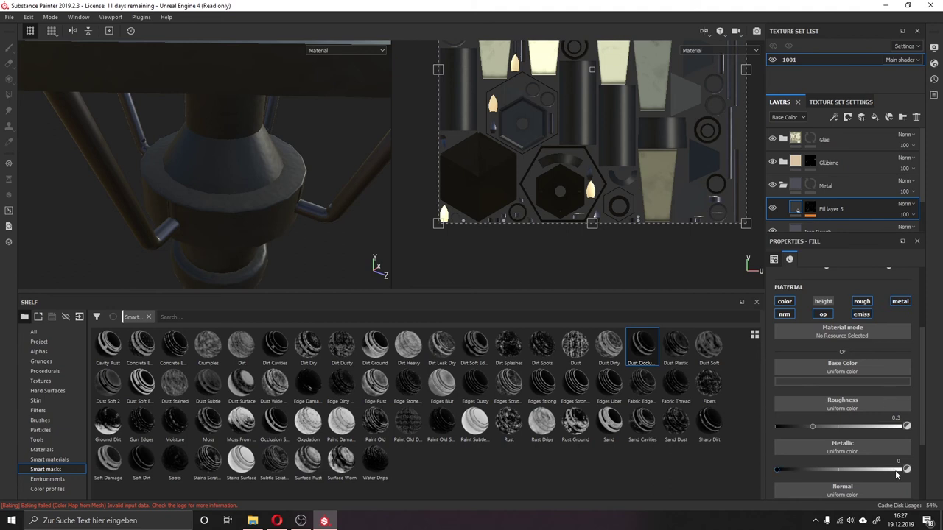
{"action": "mouse_move", "coordinate": [896, 471]}
{"action": "left_mouse_down"}
{"action": "mouse_move", "coordinate": [911, 475]}
{"action": "mouse_move", "coordinate": [779, 467]}
{"action": "left_mouse_up"}
{"action": "left_click", "coordinate": [785, 315]}
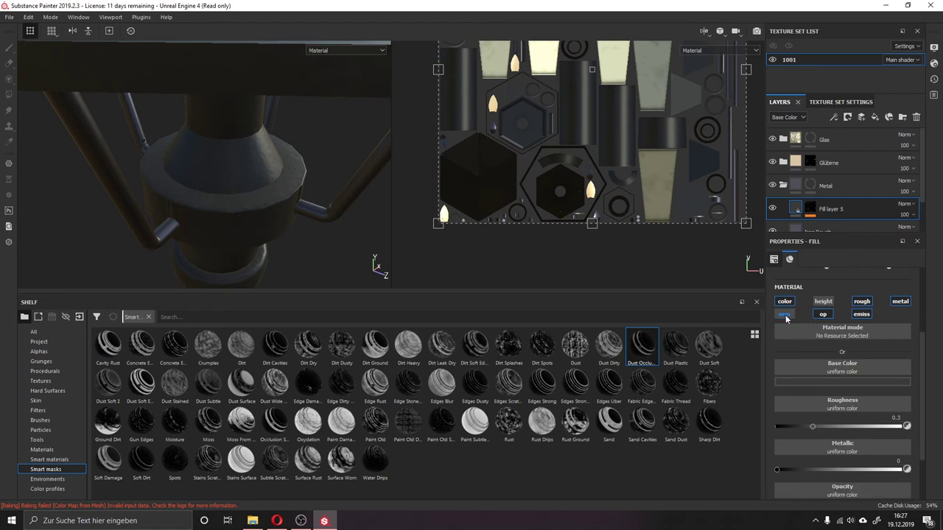
{"action": "left_click", "coordinate": [823, 315]}
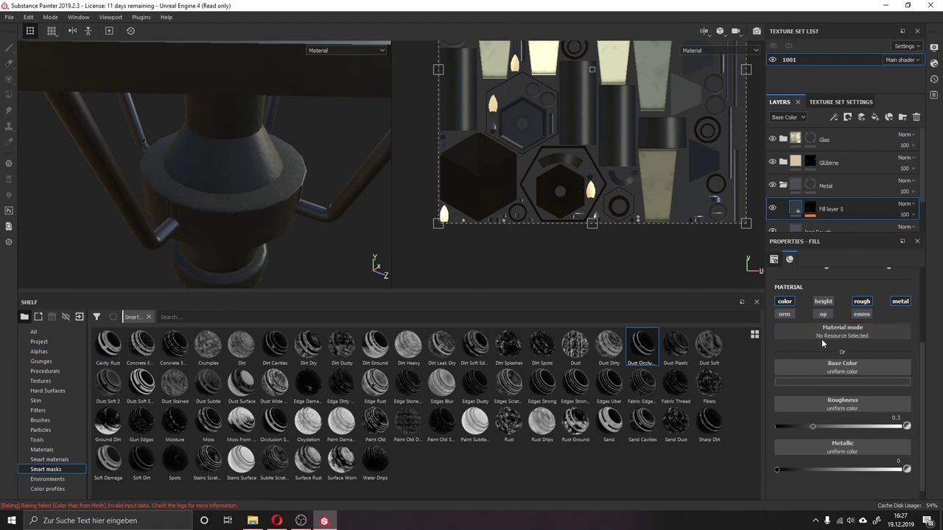
- Set the fill's roughness to 0.4086 while previewing the roughness channel, then return to the material view
{"action": "left_click", "coordinate": [366, 51]}
{"action": "left_click", "coordinate": [342, 88]}
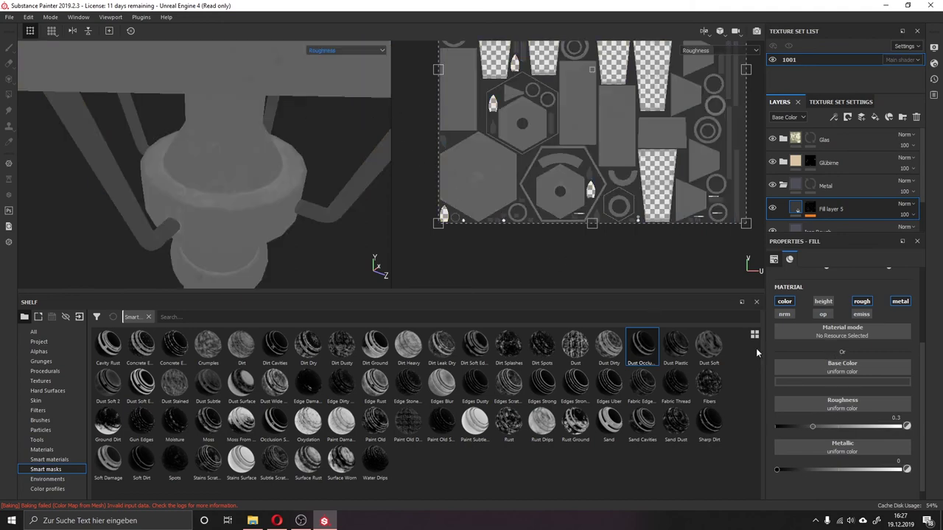
{"action": "left_click_drag", "start_coordinate": [813, 426], "coordinate": [831, 426]}
{"action": "left_click", "coordinate": [362, 50]}
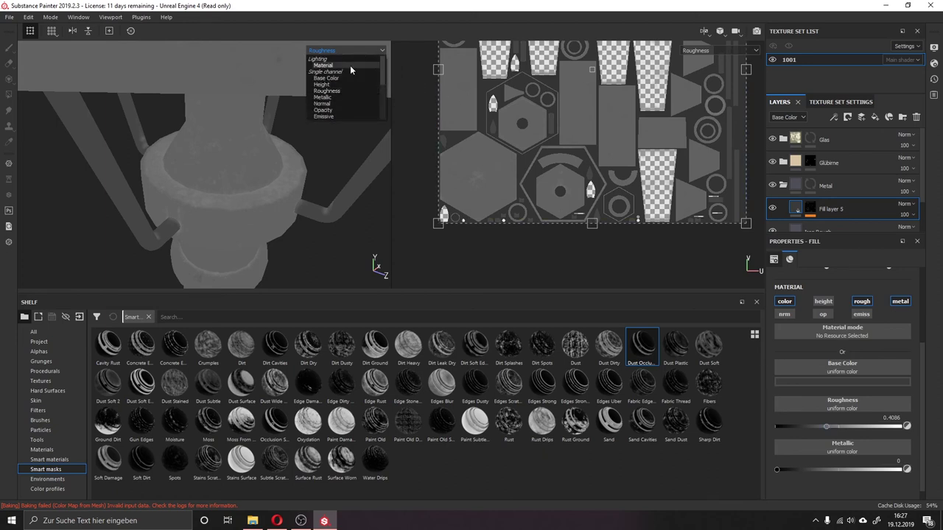
{"action": "left_click", "coordinate": [350, 65]}
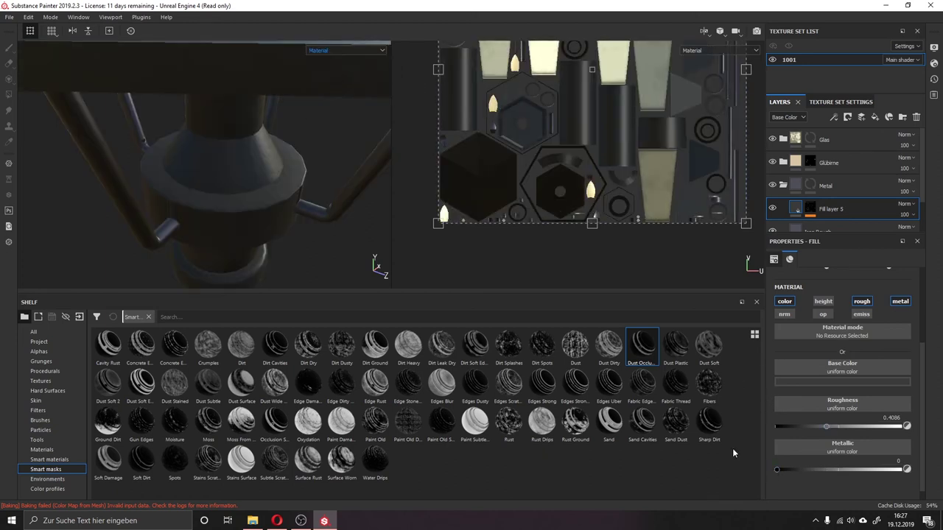
{"action": "mouse_move", "coordinate": [309, 233]}
{"action": "left_mouse_down", "text": "alt"}
{"action": "mouse_move", "coordinate": [305, 201]}
{"action": "mouse_move", "coordinate": [395, 206]}
{"action": "left_mouse_up", "text": "alt"}
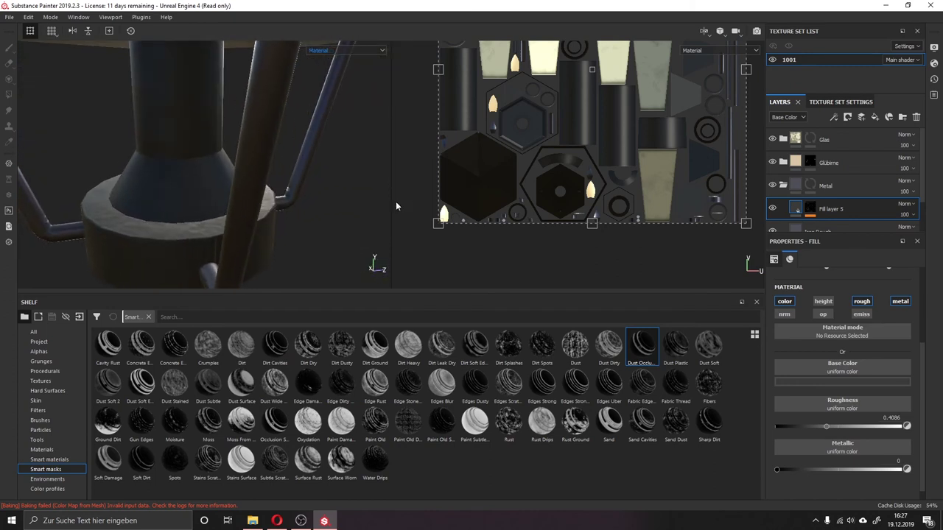
- Lighten the fill's base colour slightly
{"action": "left_click", "coordinate": [871, 381]}
{"action": "left_click", "coordinate": [931, 479]}
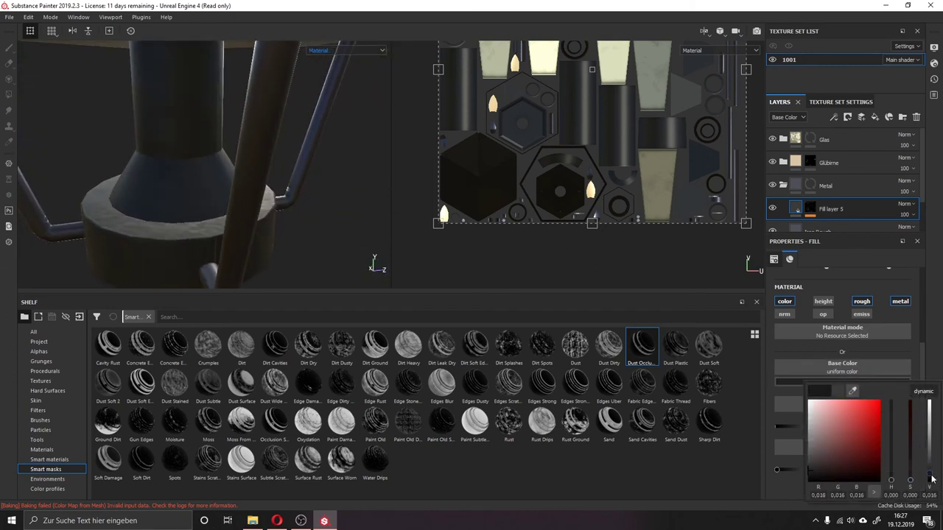
{"action": "left_click_drag", "start_coordinate": [932, 479], "coordinate": [940, 462]}
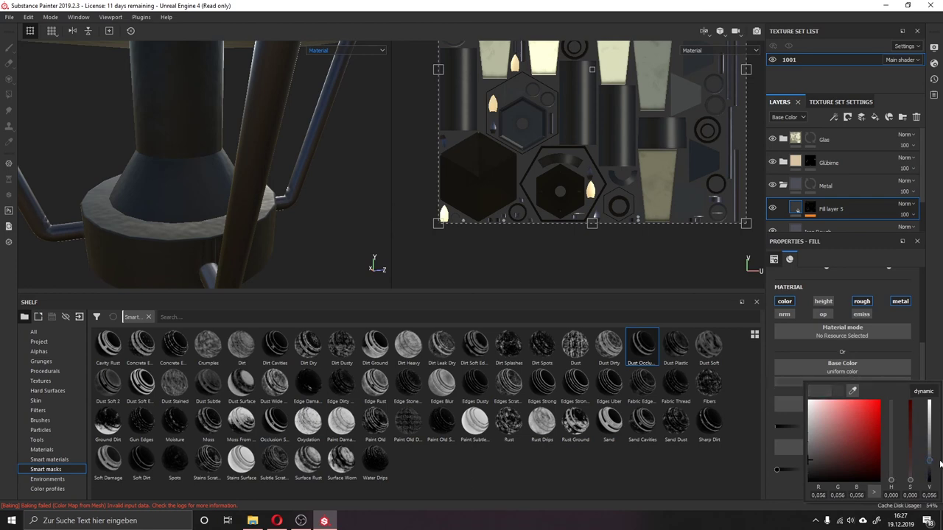
{"action": "mouse_move", "coordinate": [285, 210]}
{"action": "left_mouse_down", "text": "alt"}
{"action": "mouse_move", "coordinate": [215, 211]}
{"action": "mouse_move", "coordinate": [302, 209]}
{"action": "mouse_move", "coordinate": [265, 206]}
{"action": "left_mouse_up", "text": "alt"}
{"action": "scroll", "coordinate": [302, 210], "scroll_direction": "up", "scroll_amount": 3}
{"action": "scroll", "coordinate": [301, 195], "scroll_direction": "up", "scroll_amount": 2}
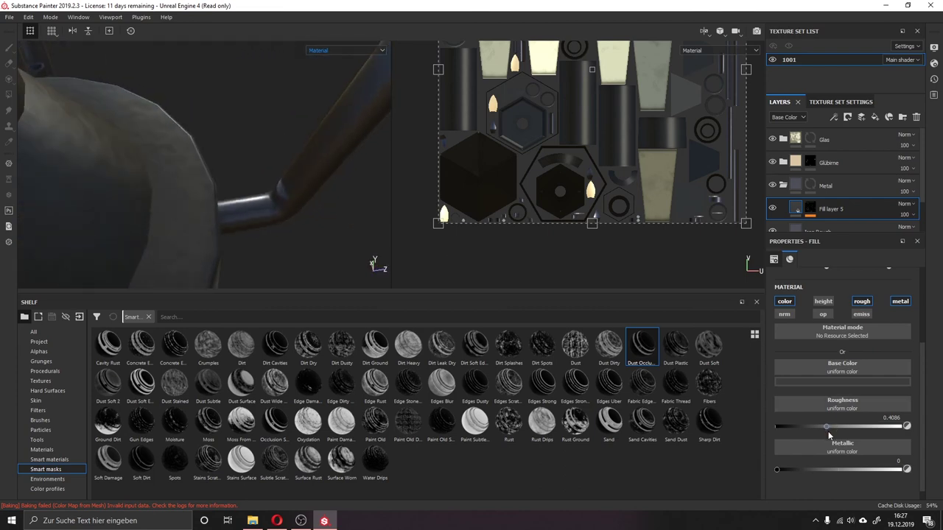
- Rework the base colour into a dark brownish orange (about 0.082, 0.050, 0.029)
{"action": "left_click", "coordinate": [872, 379]}
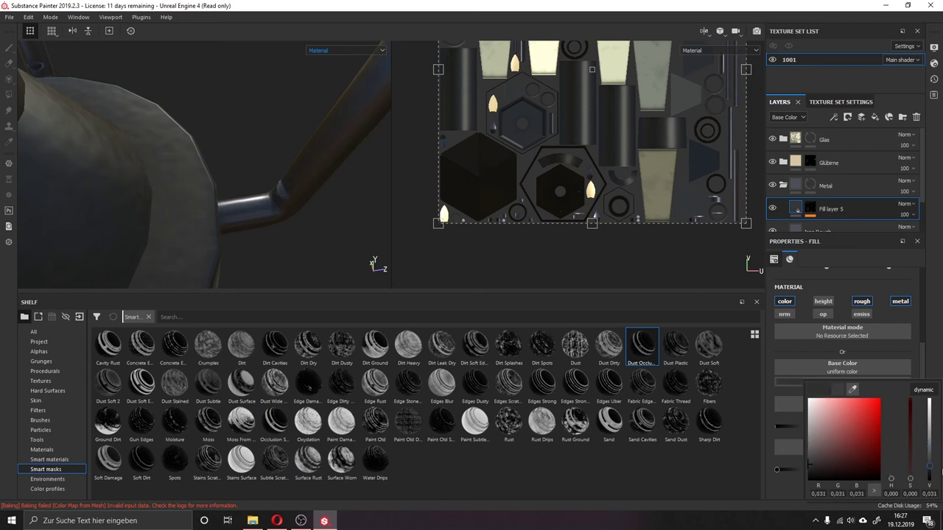
{"action": "mouse_move", "coordinate": [939, 452]}
{"action": "left_mouse_down"}
{"action": "mouse_move", "coordinate": [929, 482]}
{"action": "mouse_move", "coordinate": [930, 472]}
{"action": "left_mouse_up"}
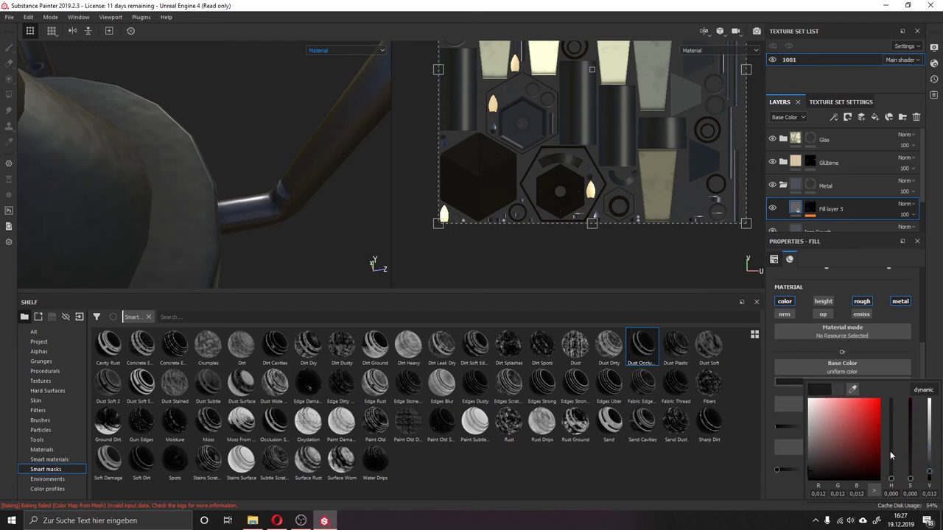
{"action": "left_click", "coordinate": [847, 446]}
{"action": "left_click_drag", "start_coordinate": [847, 446], "coordinate": [834, 455]}
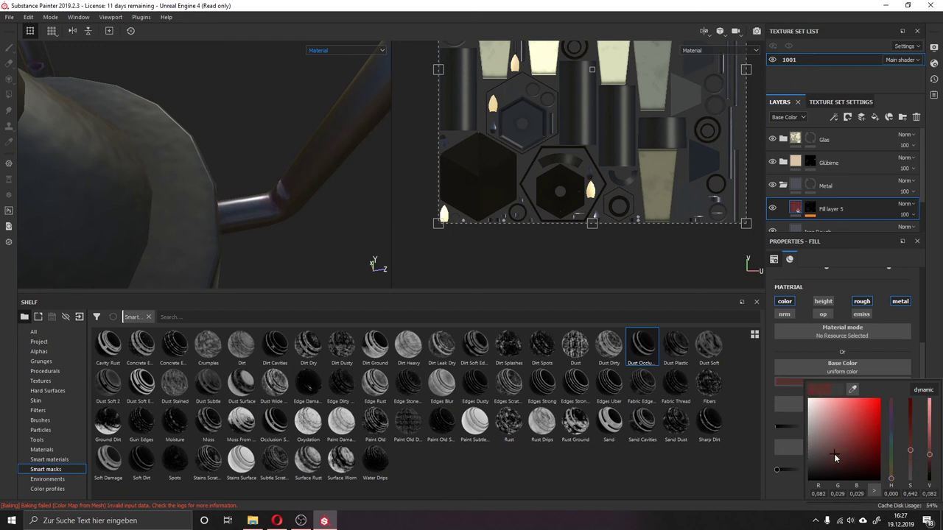
{"action": "left_click_drag", "start_coordinate": [891, 480], "coordinate": [891, 475]}
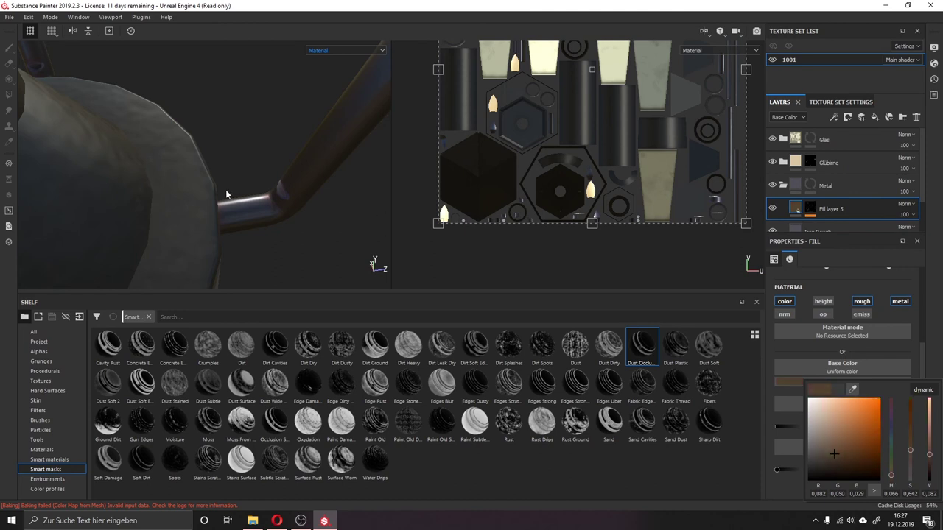
{"action": "mouse_move", "coordinate": [226, 190]}
{"action": "left_mouse_down", "text": "alt"}
{"action": "mouse_move", "coordinate": [164, 159]}
{"action": "mouse_move", "coordinate": [163, 177]}
{"action": "mouse_move", "coordinate": [272, 219]}
{"action": "mouse_move", "coordinate": [264, 170]}
{"action": "mouse_move", "coordinate": [325, 194]}
{"action": "left_mouse_up", "text": "alt"}
- Zoom out and frame the whole lamp with F, then bring up the Save project dialog with Ctrl+S
{"action": "middle_click_drag", "start_coordinate": [326, 194], "coordinate": [336, 67], "text": "alt"}
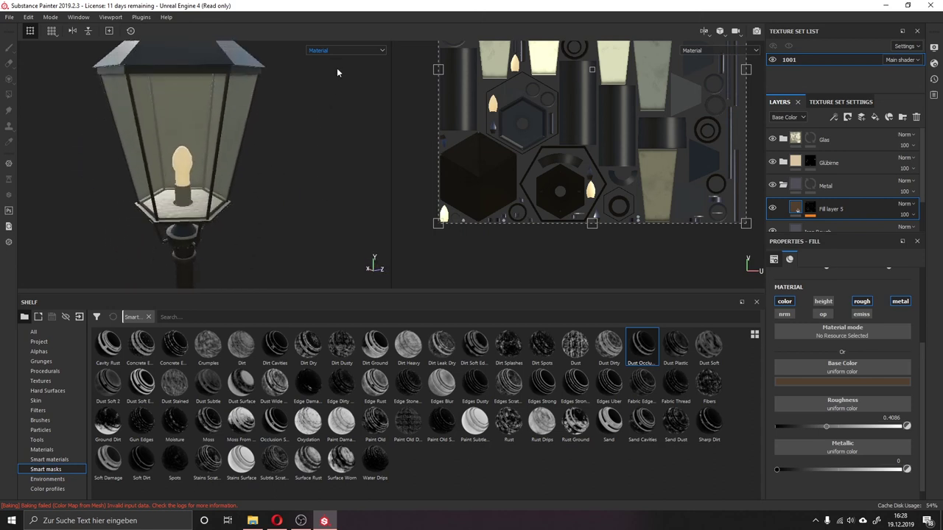
{"action": "right_click_drag", "start_coordinate": [336, 68], "coordinate": [295, 197], "text": "alt"}
{"action": "middle_click_drag", "start_coordinate": [295, 196], "coordinate": [315, 147], "text": "alt"}
{"action": "mouse_move", "coordinate": [313, 163]}
{"action": "right_mouse_down", "text": "alt"}
{"action": "mouse_move", "coordinate": [290, 193]}
{"action": "mouse_move", "coordinate": [250, 173]}
{"action": "right_mouse_up", "text": "alt"}
{"action": "mouse_move", "coordinate": [250, 173]}
{"action": "middle_mouse_down", "text": "alt"}
{"action": "mouse_move", "coordinate": [240, 151]}
{"action": "mouse_move", "coordinate": [248, 121]}
{"action": "middle_mouse_up", "text": "alt"}
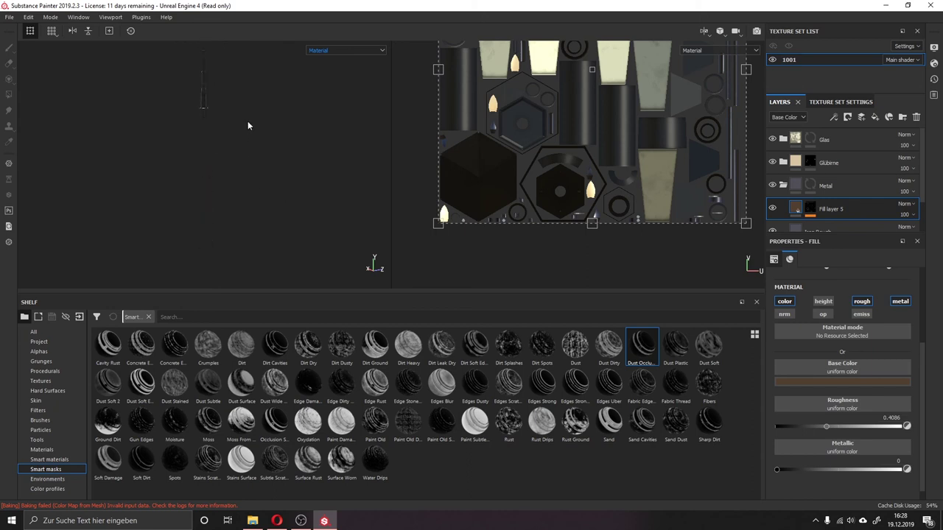
{"action": "key", "text": "f"}
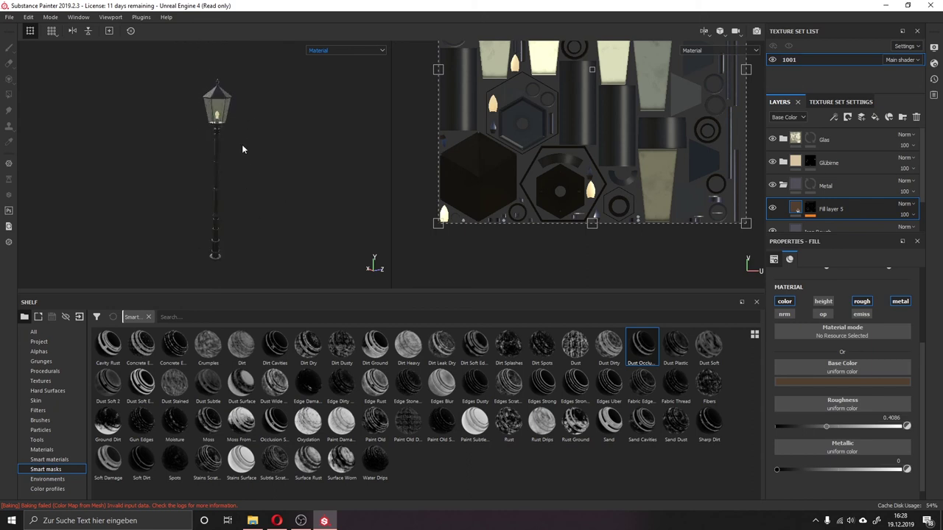
{"action": "mouse_move", "coordinate": [279, 187]}
{"action": "left_mouse_down", "text": "alt"}
{"action": "mouse_move", "coordinate": [32, 191]}
{"action": "mouse_move", "coordinate": [217, 204]}
{"action": "mouse_move", "coordinate": [311, 184]}
{"action": "mouse_move", "coordinate": [291, 206]}
{"action": "left_mouse_up", "text": "alt"}
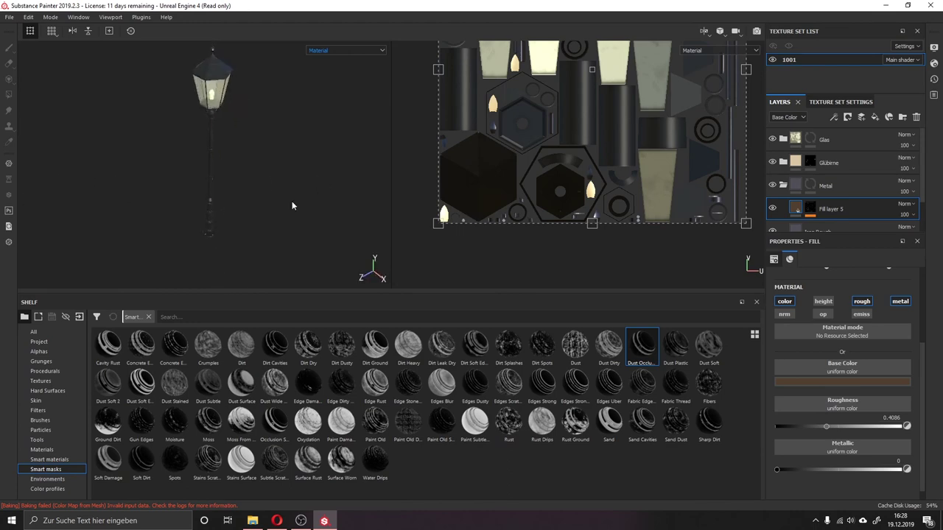
{"action": "key", "text": "ctrl+s"}
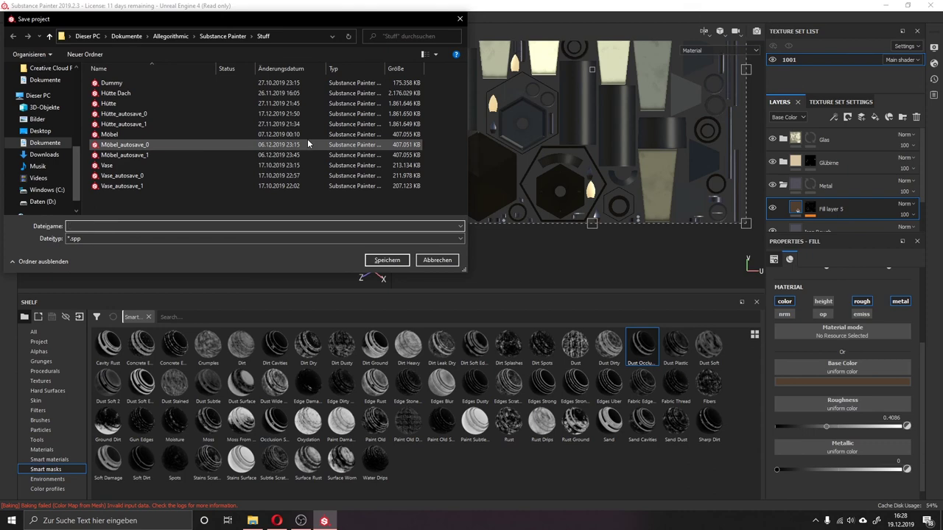
- Name the project 'Lampe' and save it as an .spp file in the Stuff folder
{"action": "type", "text": "Lampe"}
{"action": "key", "text": "Return"}
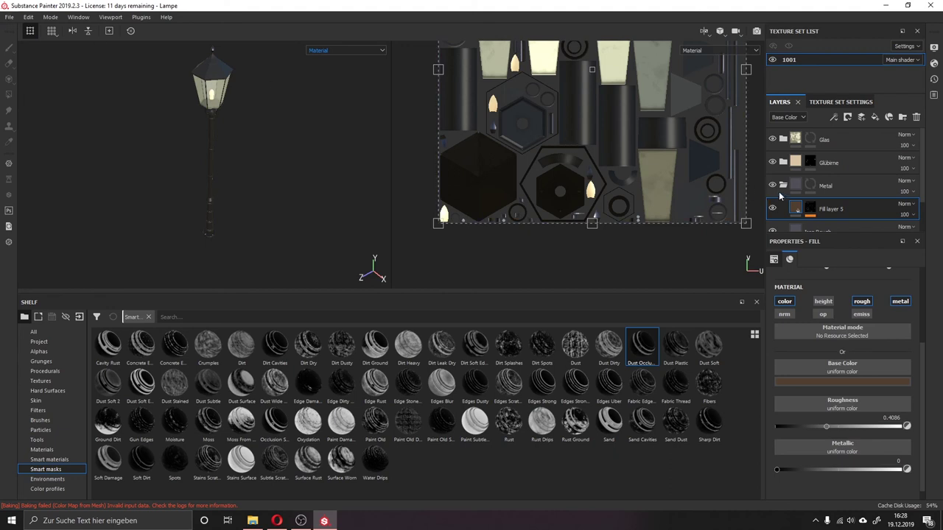
{"action": "left_click", "coordinate": [783, 186]}
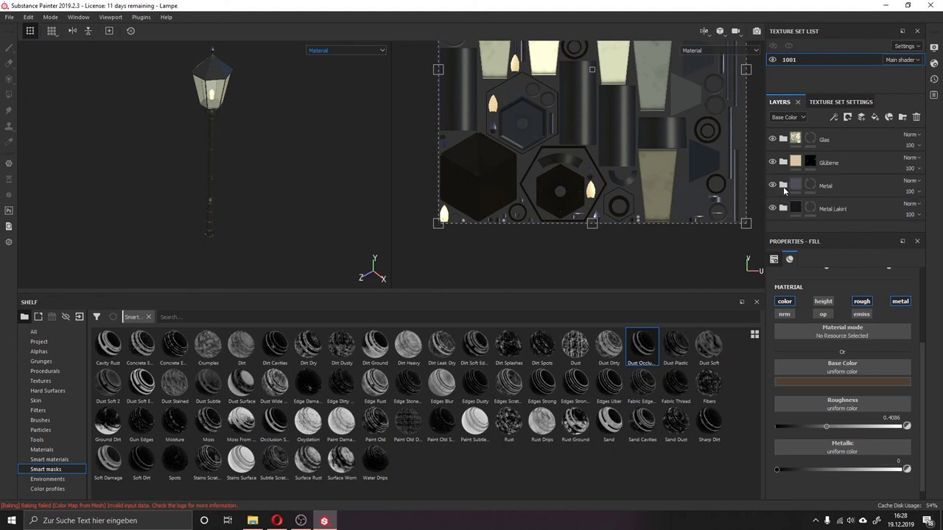
{"action": "left_click", "coordinate": [11, 17]}
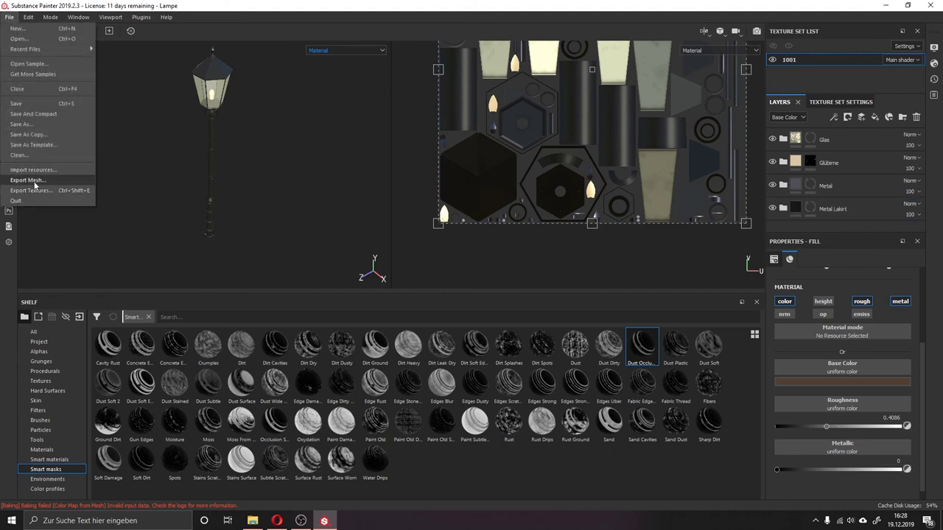
{"action": "left_click", "coordinate": [29, 190]}
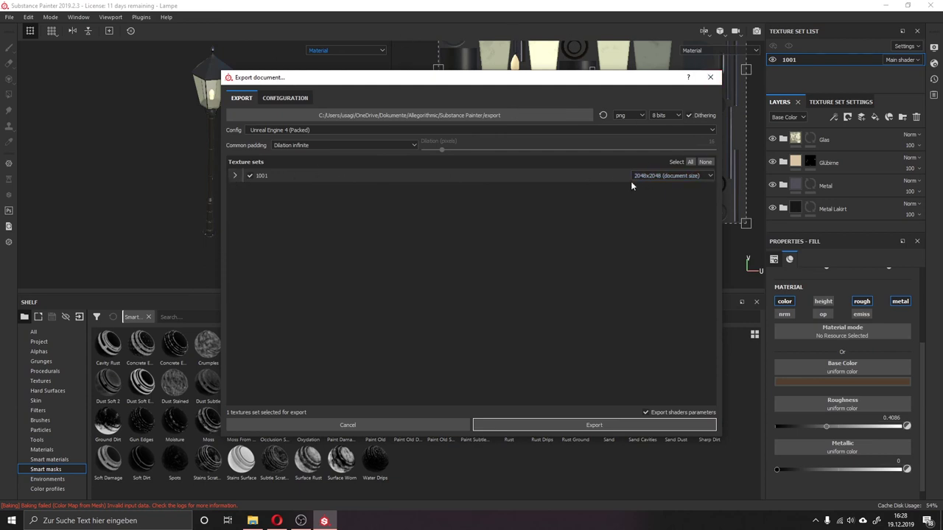
{"action": "left_click", "coordinate": [709, 76]}
- In Texture Set Settings, try a 1024 texture size, then set it back to 2048
{"action": "scroll", "coordinate": [169, 96], "scroll_direction": "up", "scroll_amount": 3}
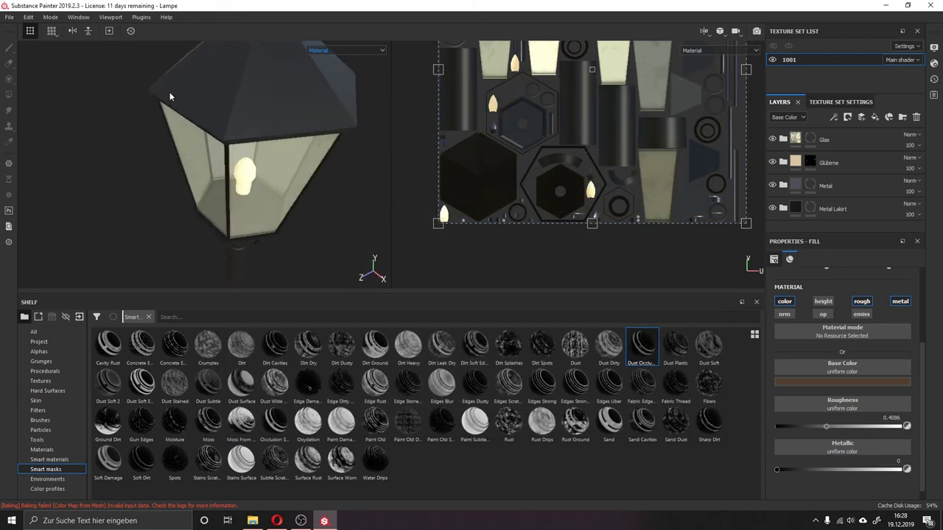
{"action": "left_click", "coordinate": [836, 102]}
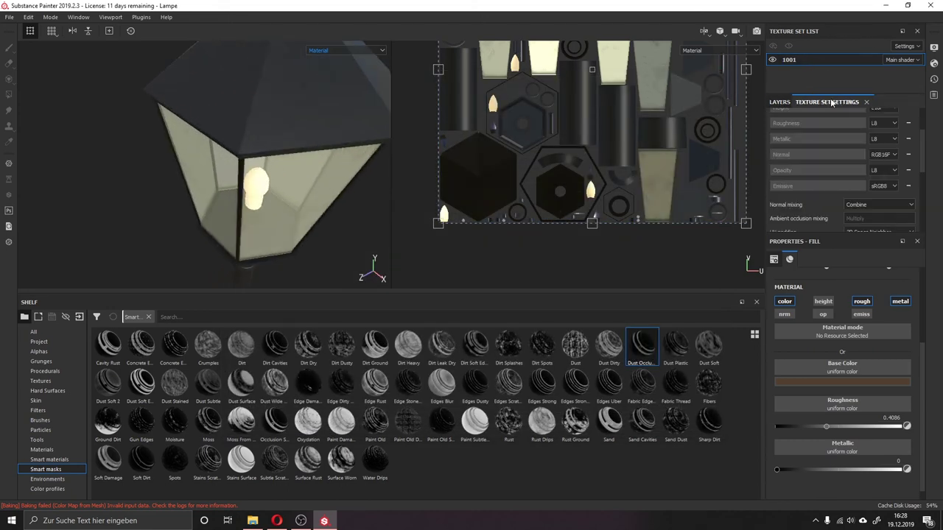
{"action": "left_click", "coordinate": [834, 120]}
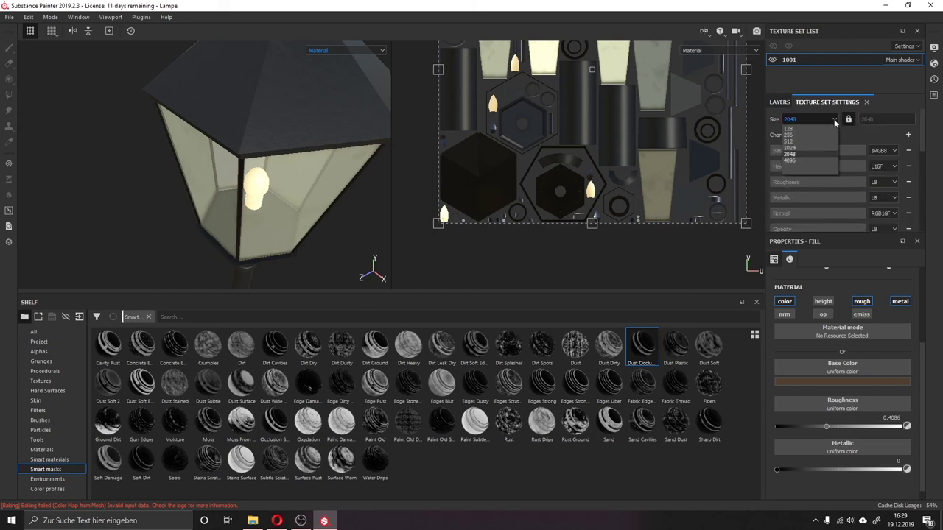
{"action": "left_click", "coordinate": [802, 147]}
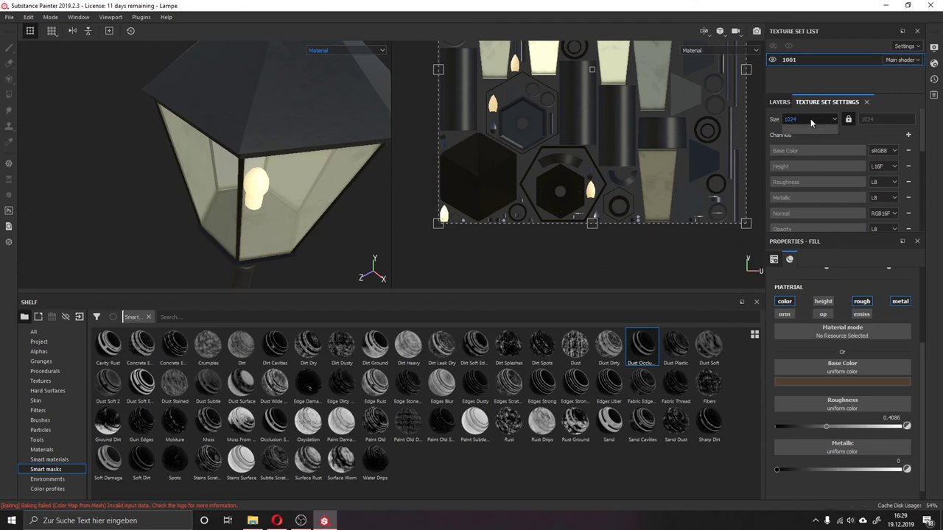
{"action": "left_click", "coordinate": [810, 119]}
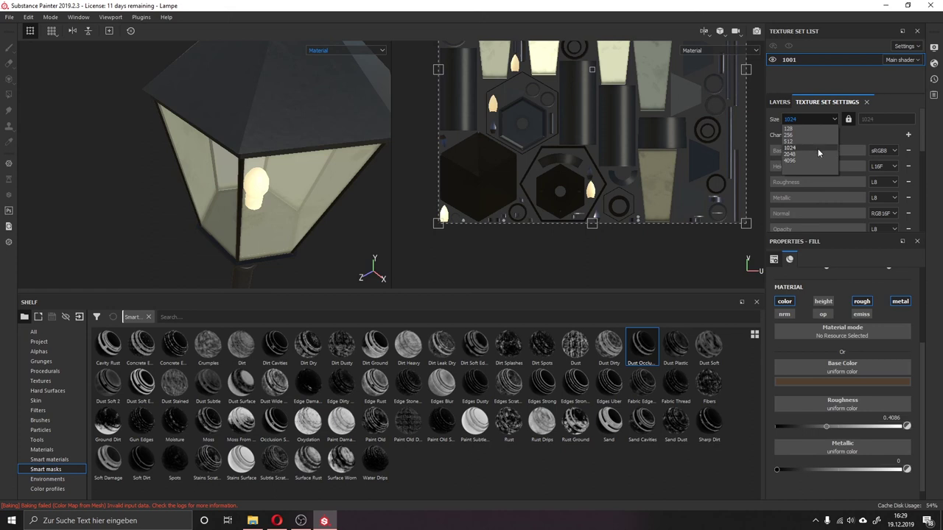
{"action": "left_click", "coordinate": [814, 154]}
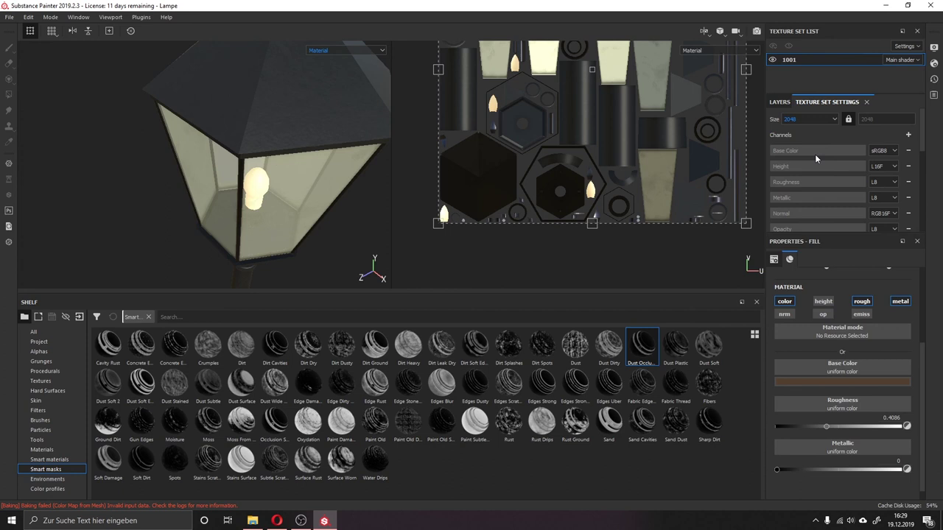
{"action": "left_click_drag", "start_coordinate": [280, 147], "coordinate": [303, 144], "text": "alt"}
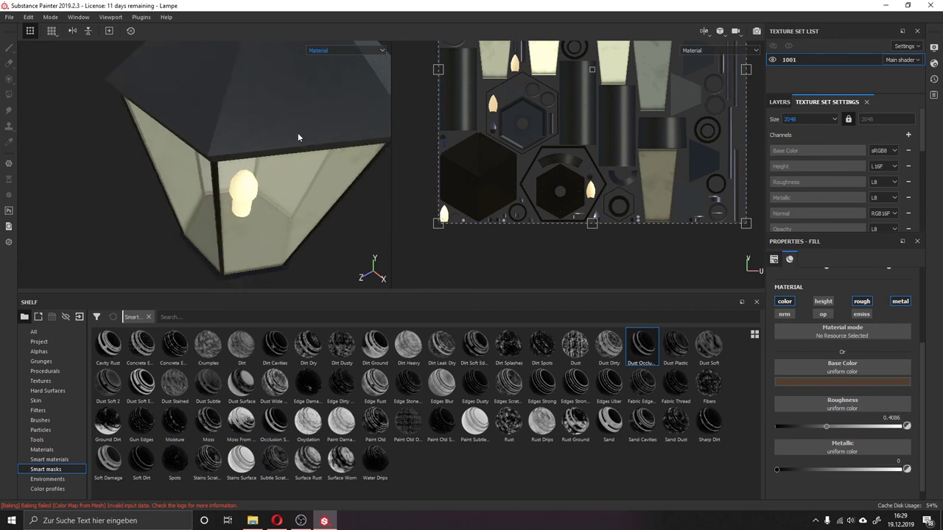
{"action": "scroll", "coordinate": [298, 133], "scroll_direction": "down", "scroll_amount": 4}
{"action": "scroll", "coordinate": [298, 133], "scroll_direction": "down", "scroll_amount": 3}
{"action": "scroll", "coordinate": [298, 133], "scroll_direction": "down", "scroll_amount": 2}
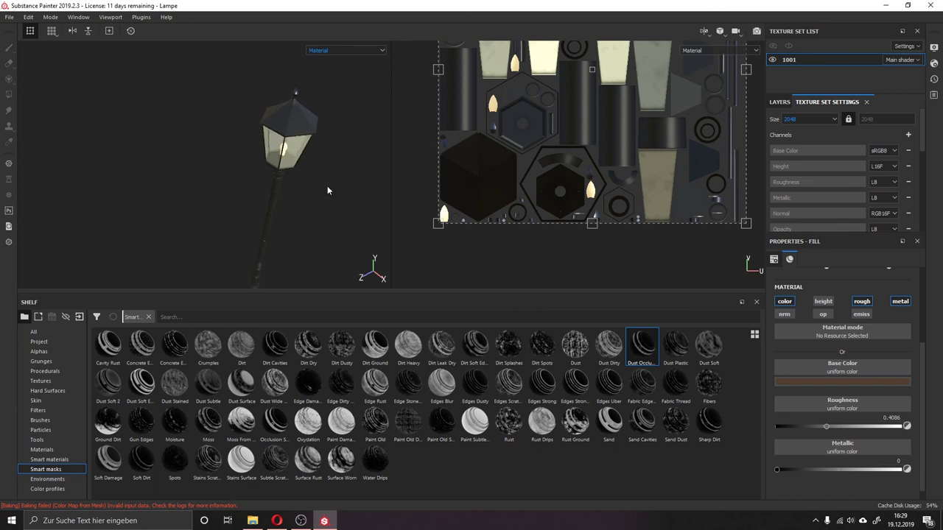
{"action": "left_click_drag", "start_coordinate": [327, 190], "coordinate": [241, 155], "text": "alt"}
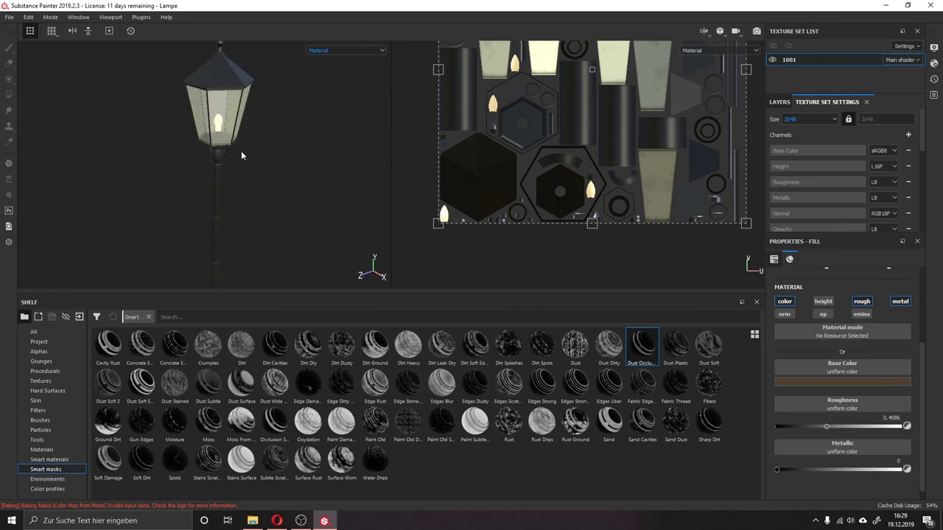
{"action": "scroll", "coordinate": [241, 155], "scroll_direction": "down", "scroll_amount": 4}
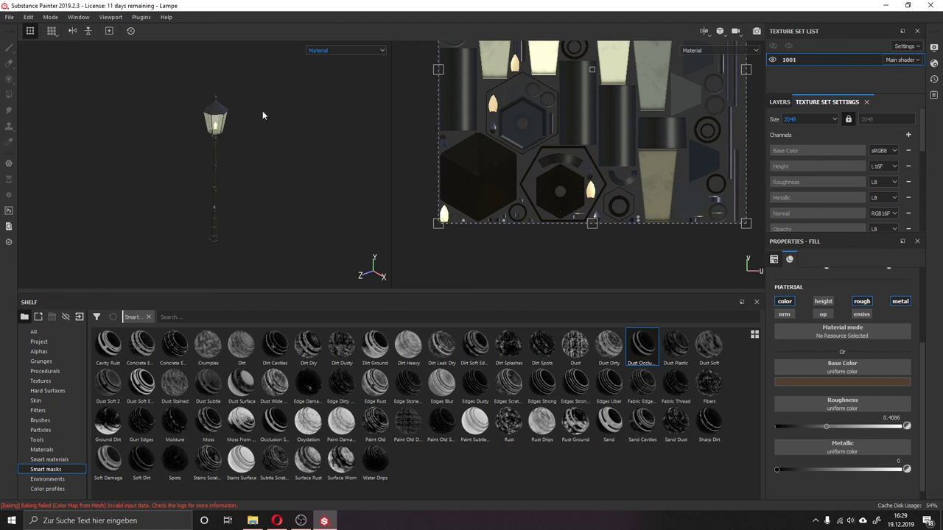
{"action": "scroll", "coordinate": [194, 127], "scroll_direction": "up", "scroll_amount": 1}
{"action": "scroll", "coordinate": [195, 128], "scroll_direction": "up", "scroll_amount": 4}
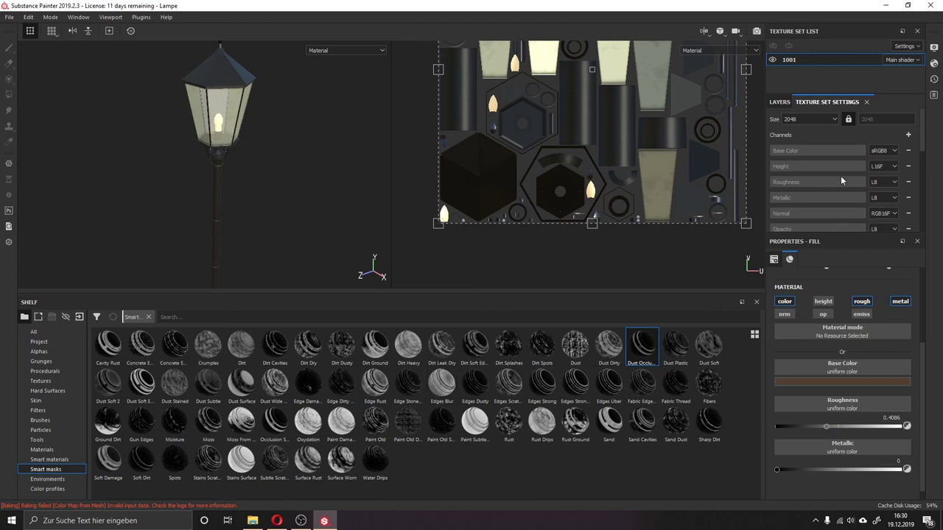
- Open File > Export Textures and keep Unreal Engine 4 (Packed) as the config preset
{"action": "left_click", "coordinate": [9, 17]}
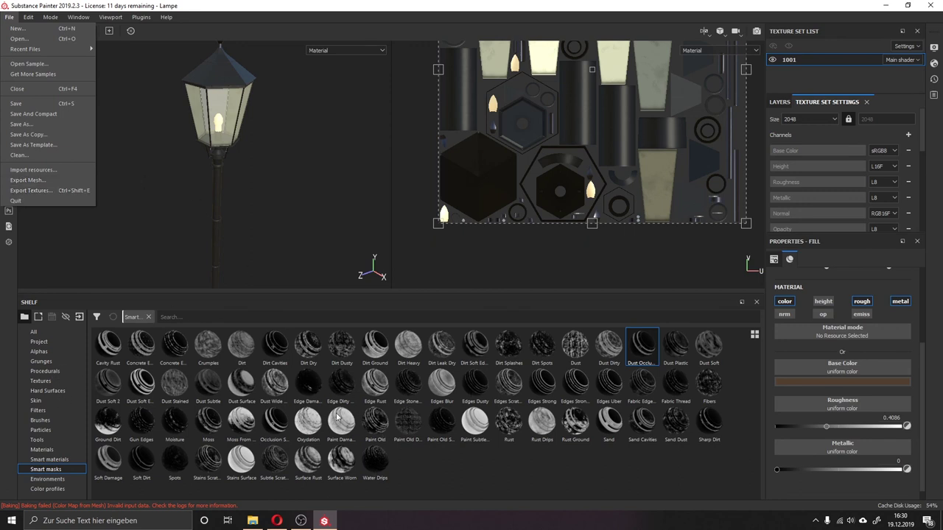
{"action": "left_click", "coordinate": [63, 193]}
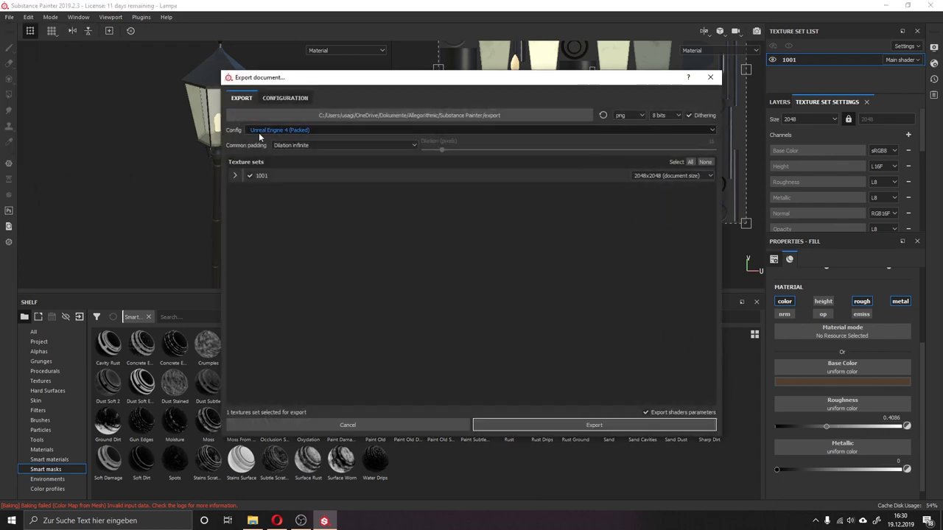
{"action": "left_click", "coordinate": [258, 131]}
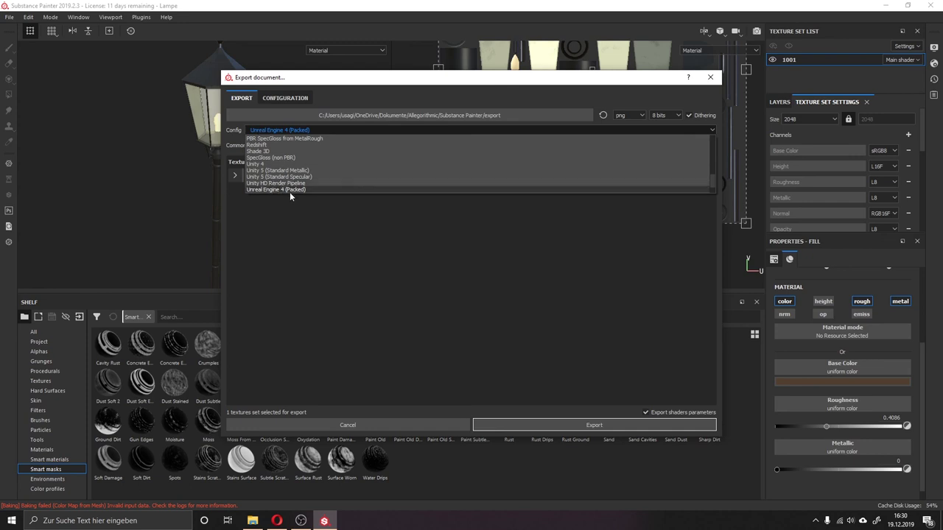
{"action": "scroll", "coordinate": [289, 191], "scroll_direction": "down", "scroll_amount": 1}
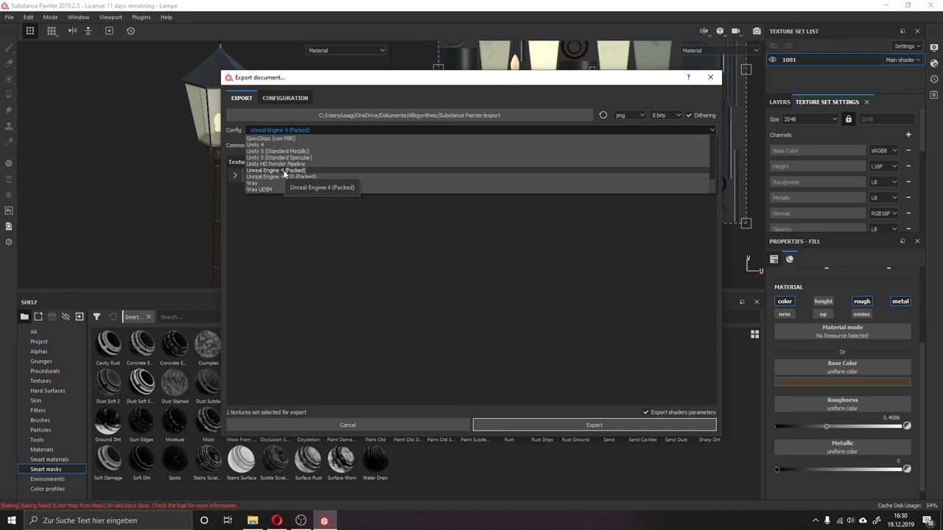
{"action": "scroll", "coordinate": [284, 170], "scroll_direction": "up", "scroll_amount": 2}
{"action": "scroll", "coordinate": [283, 154], "scroll_direction": "up", "scroll_amount": 2}
{"action": "scroll", "coordinate": [283, 151], "scroll_direction": "up", "scroll_amount": 2}
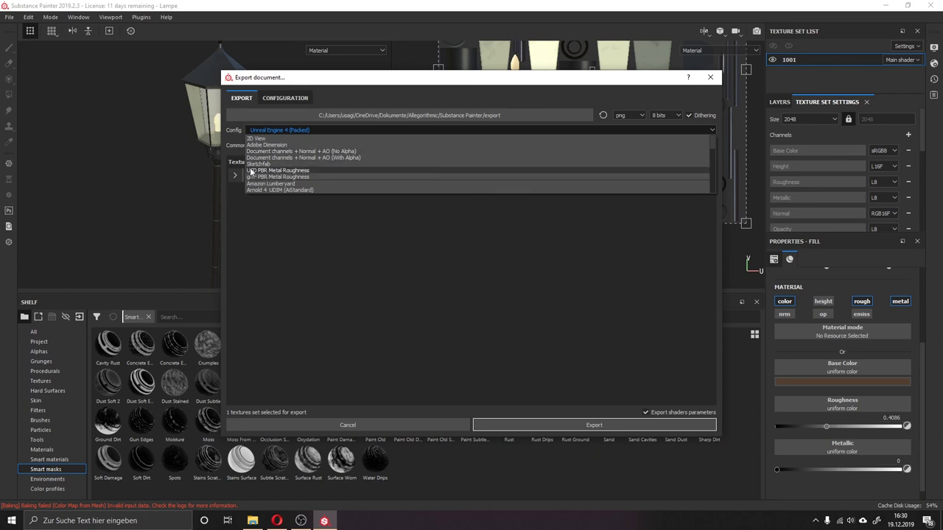
{"action": "scroll", "coordinate": [282, 151], "scroll_direction": "down", "scroll_amount": 5}
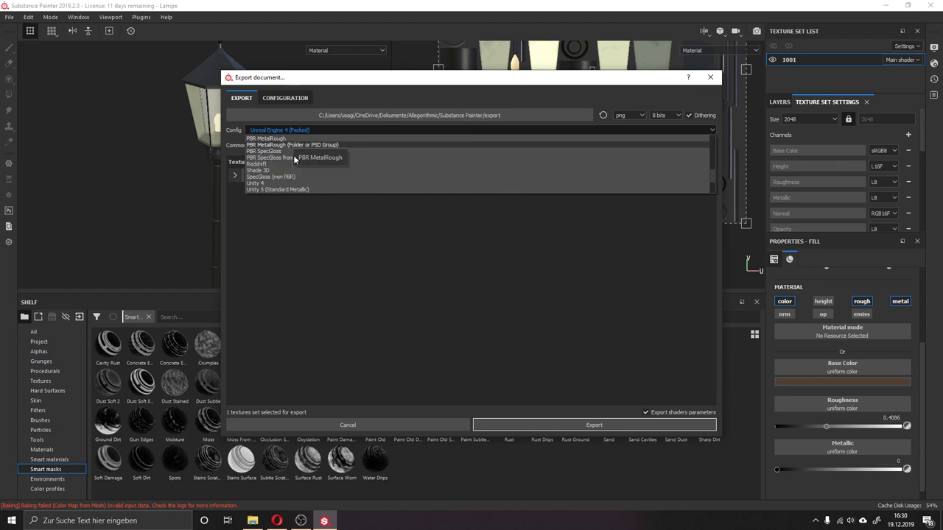
{"action": "scroll", "coordinate": [280, 166], "scroll_direction": "down", "scroll_amount": 2}
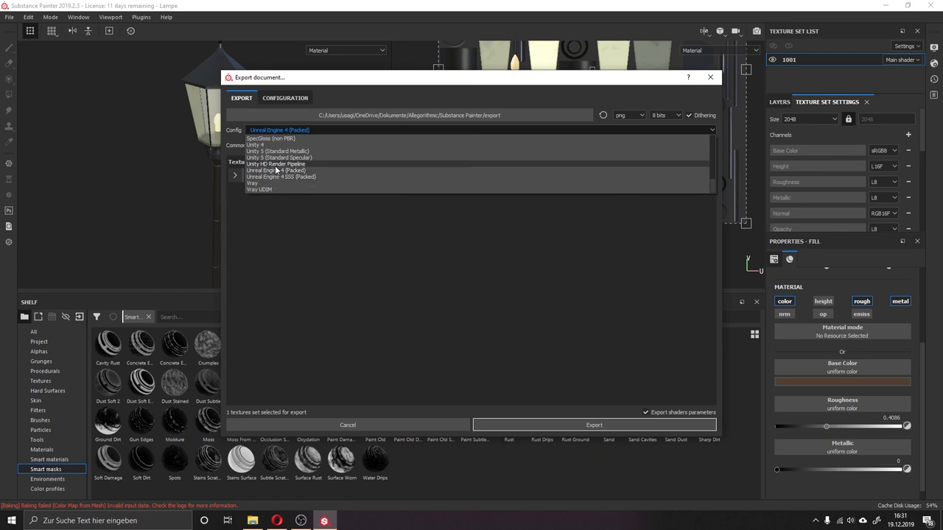
{"action": "left_click", "coordinate": [279, 171]}
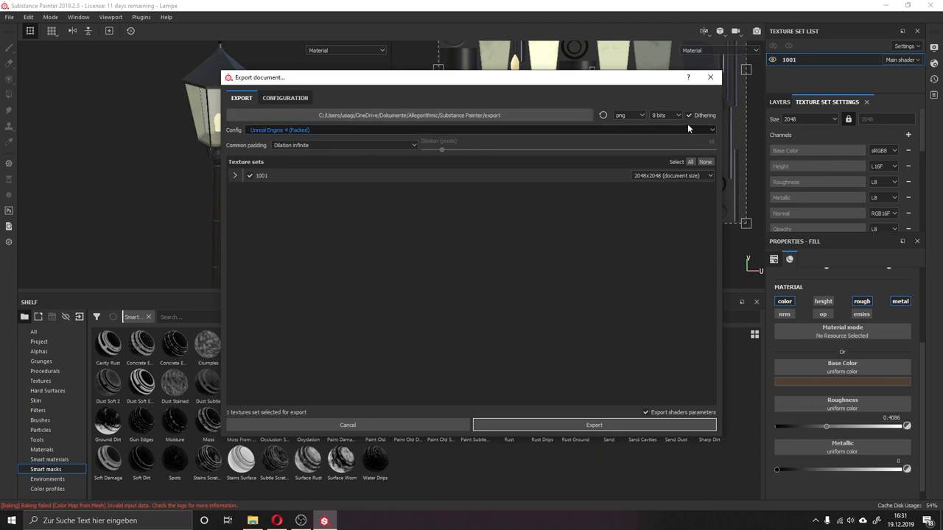
- Switch the export file format from png to targa and export the texture maps
{"action": "left_click", "coordinate": [627, 114]}
{"action": "scroll", "coordinate": [619, 139], "scroll_direction": "down", "scroll_amount": 1}
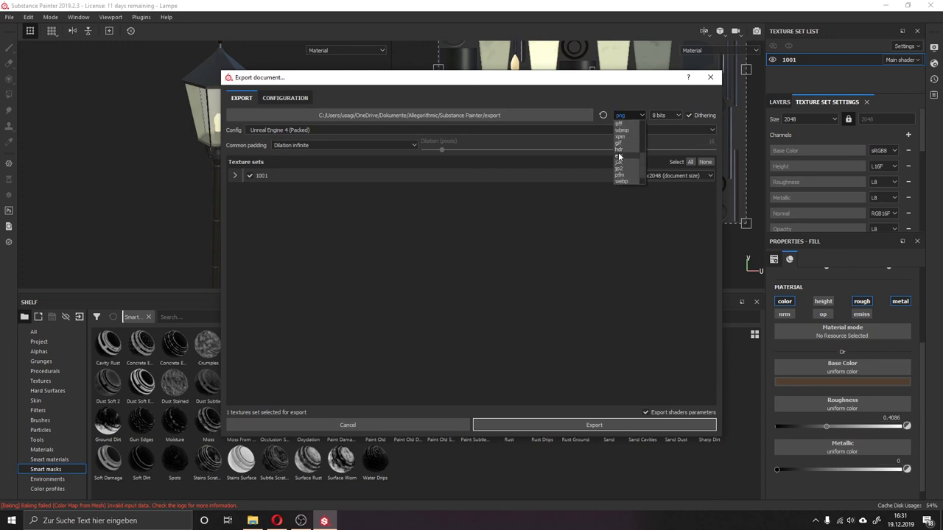
{"action": "scroll", "coordinate": [620, 155], "scroll_direction": "down", "scroll_amount": 1}
{"action": "scroll", "coordinate": [619, 156], "scroll_direction": "down", "scroll_amount": 1}
{"action": "scroll", "coordinate": [620, 154], "scroll_direction": "down", "scroll_amount": 1}
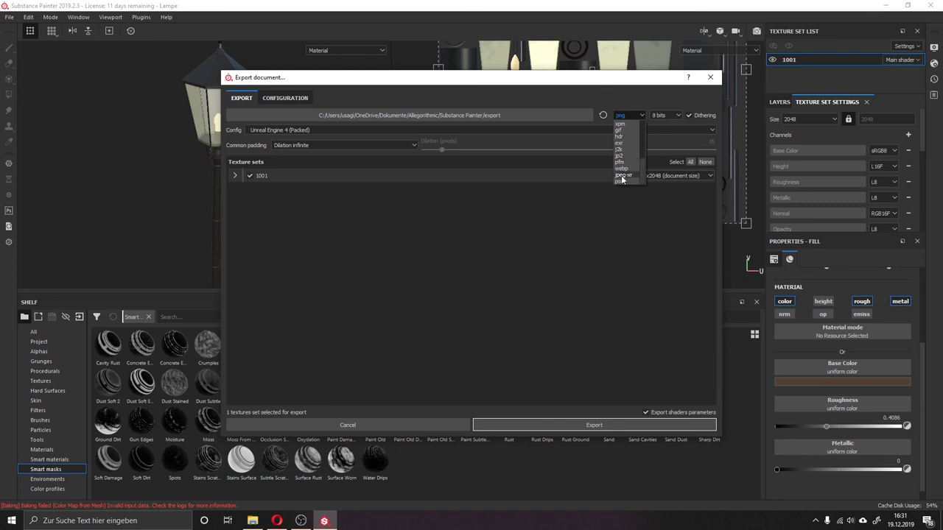
{"action": "scroll", "coordinate": [622, 170], "scroll_direction": "up", "scroll_amount": 1}
{"action": "scroll", "coordinate": [626, 156], "scroll_direction": "up", "scroll_amount": 1}
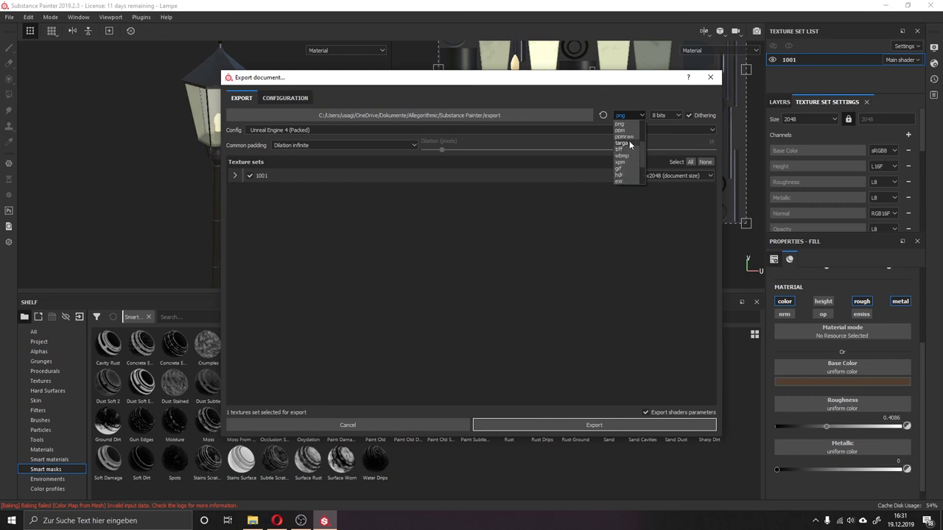
{"action": "left_click", "coordinate": [622, 143]}
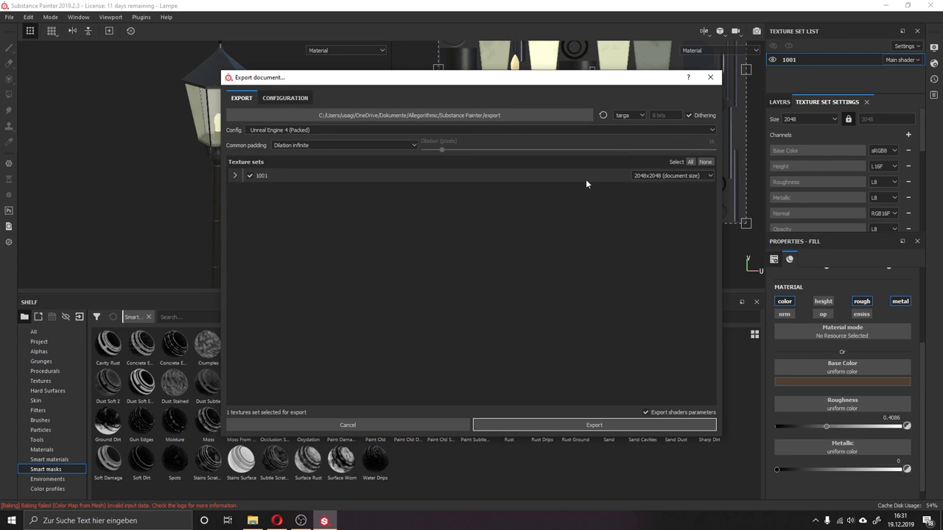
{"action": "left_click", "coordinate": [540, 424]}
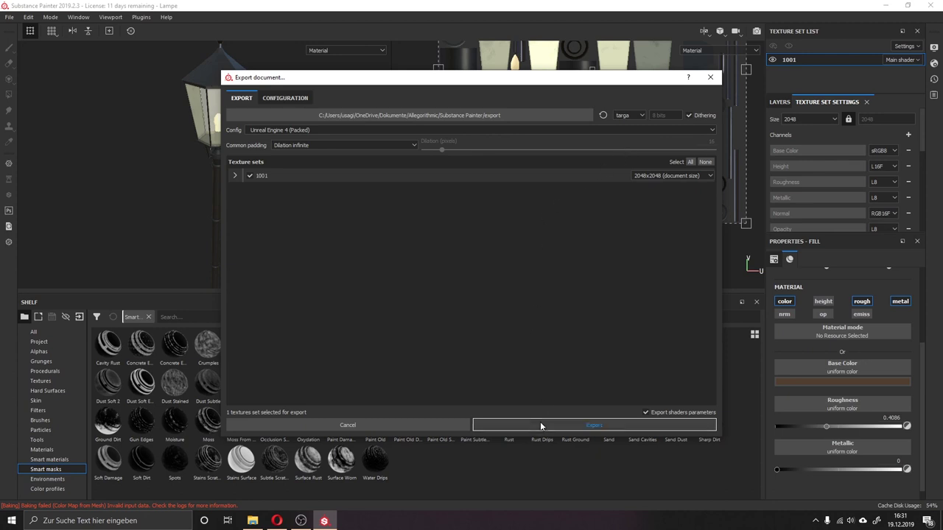
{"action": "left_click", "coordinate": [539, 423]}
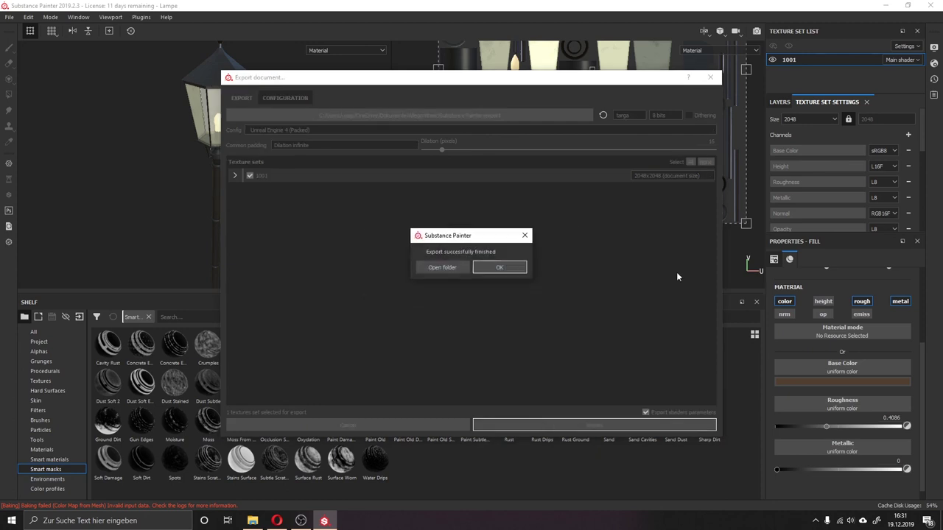
- Open the folder with the exported Targa maps and minimise Substance Painter
{"action": "left_click", "coordinate": [443, 268]}
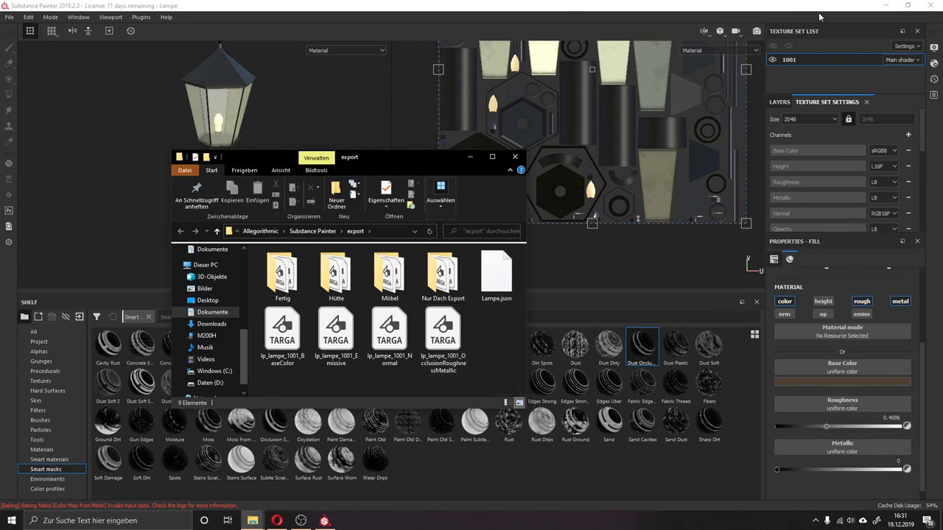
{"action": "left_click", "coordinate": [882, 7]}
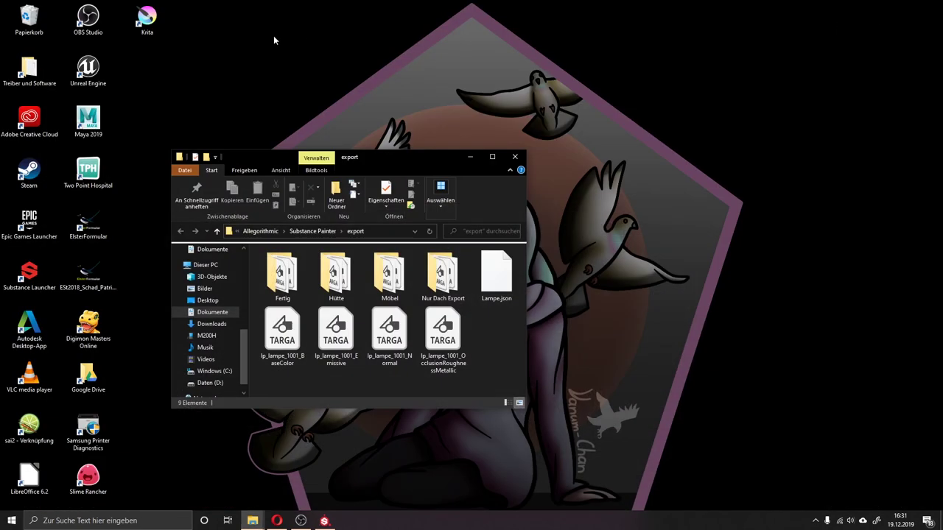